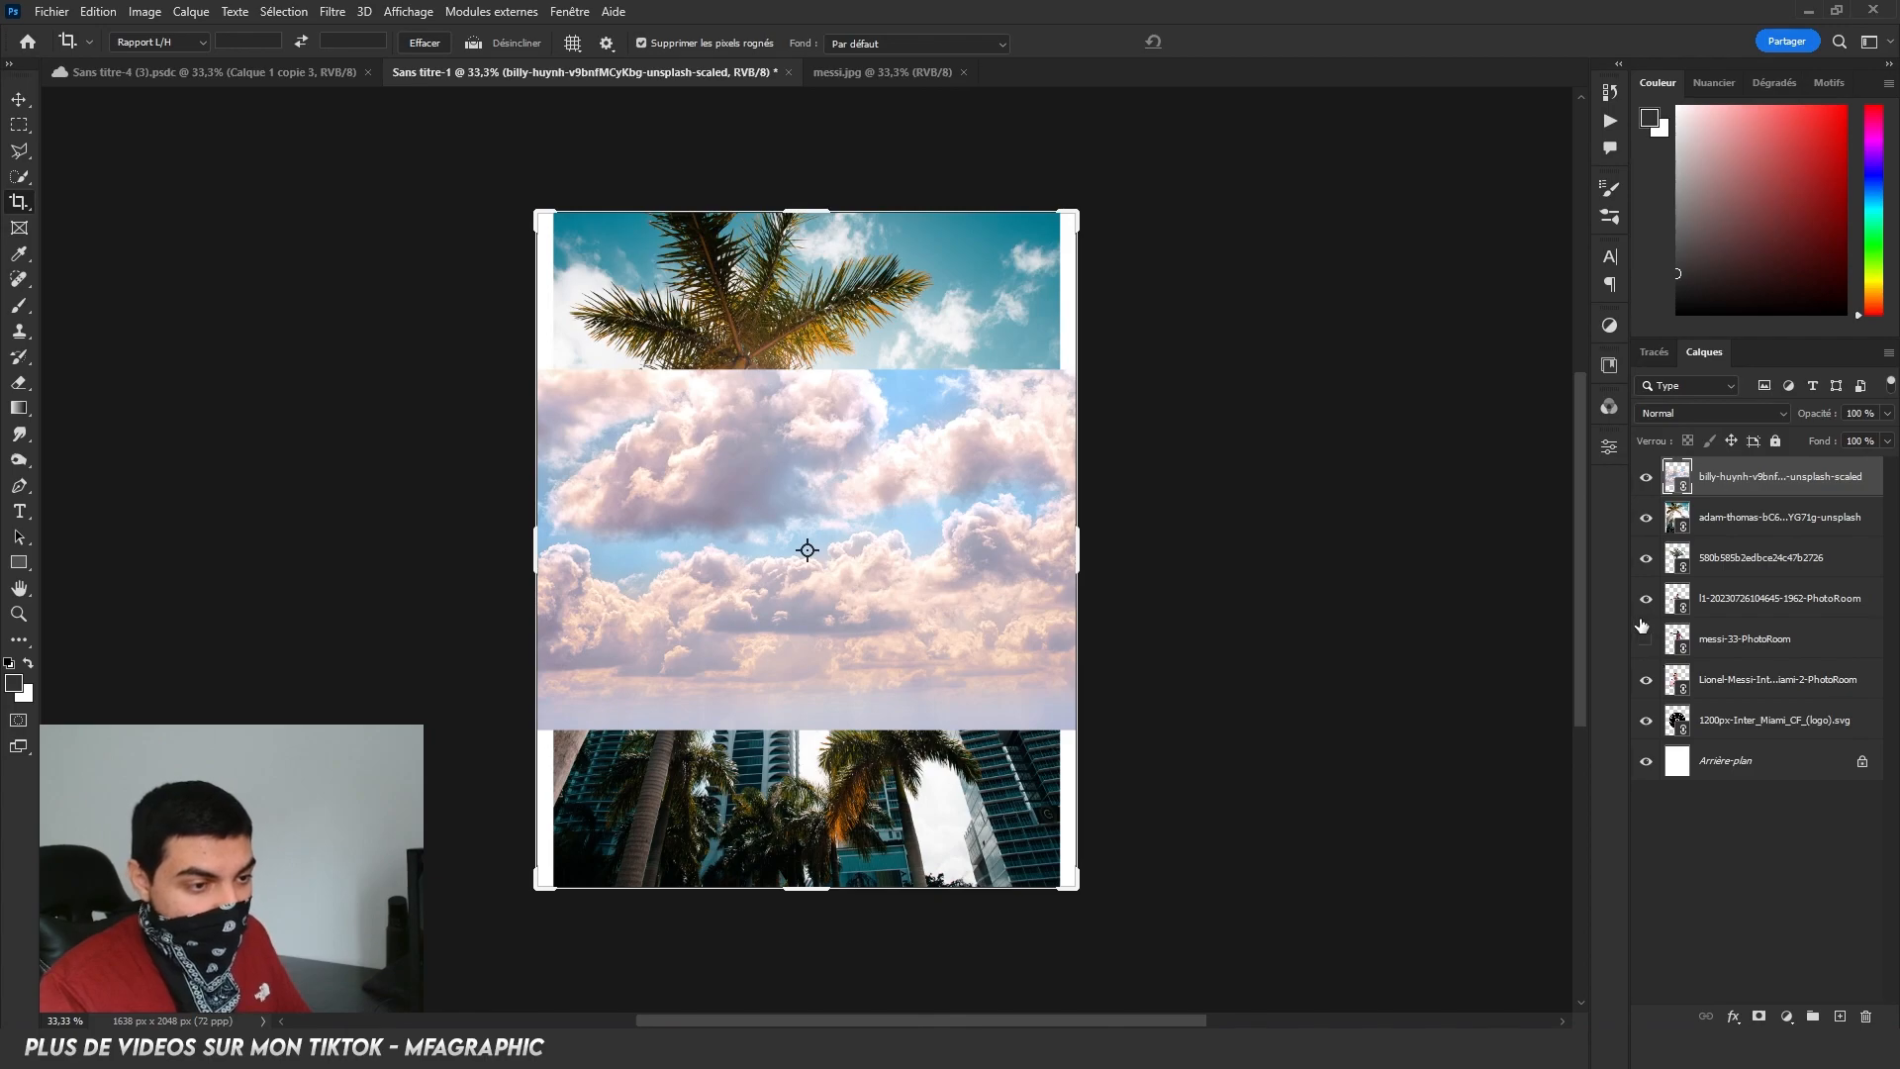
Hide every layer except the Lionel-Messi Inter Miami portrait and the white background.
{"action": "left_click", "coordinate": [1648, 720]}
{"action": "left_click_drag", "start_coordinate": [1645, 640], "coordinate": [1645, 599]}
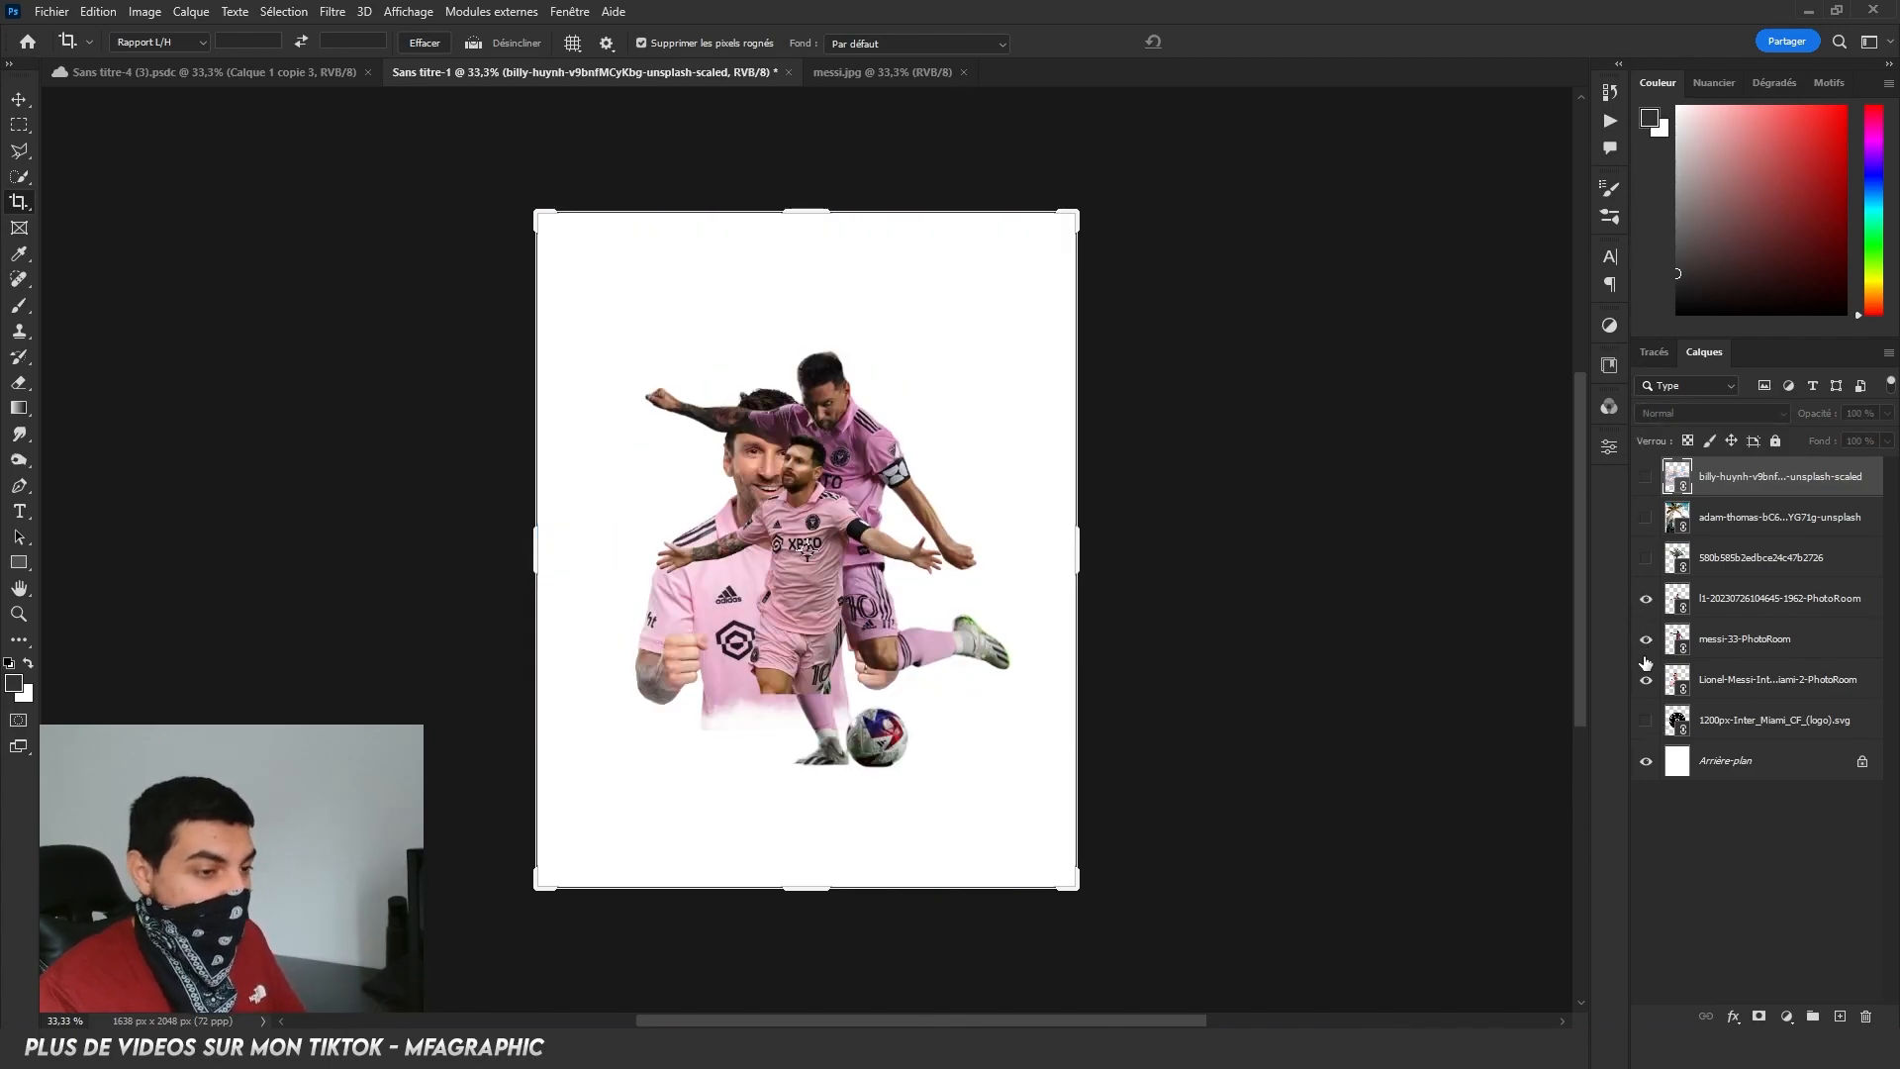
{"action": "left_click_drag", "start_coordinate": [1645, 600], "coordinate": [1645, 639]}
Scale the Lionel-Messi portrait layer to about 149% and position it as the large central figure in the upper part of the poster.
{"action": "left_click", "coordinate": [1682, 679]}
{"action": "key", "text": "ctrl+t"}
{"action": "left_click_drag", "start_coordinate": [1085, 551], "coordinate": [903, 500]}
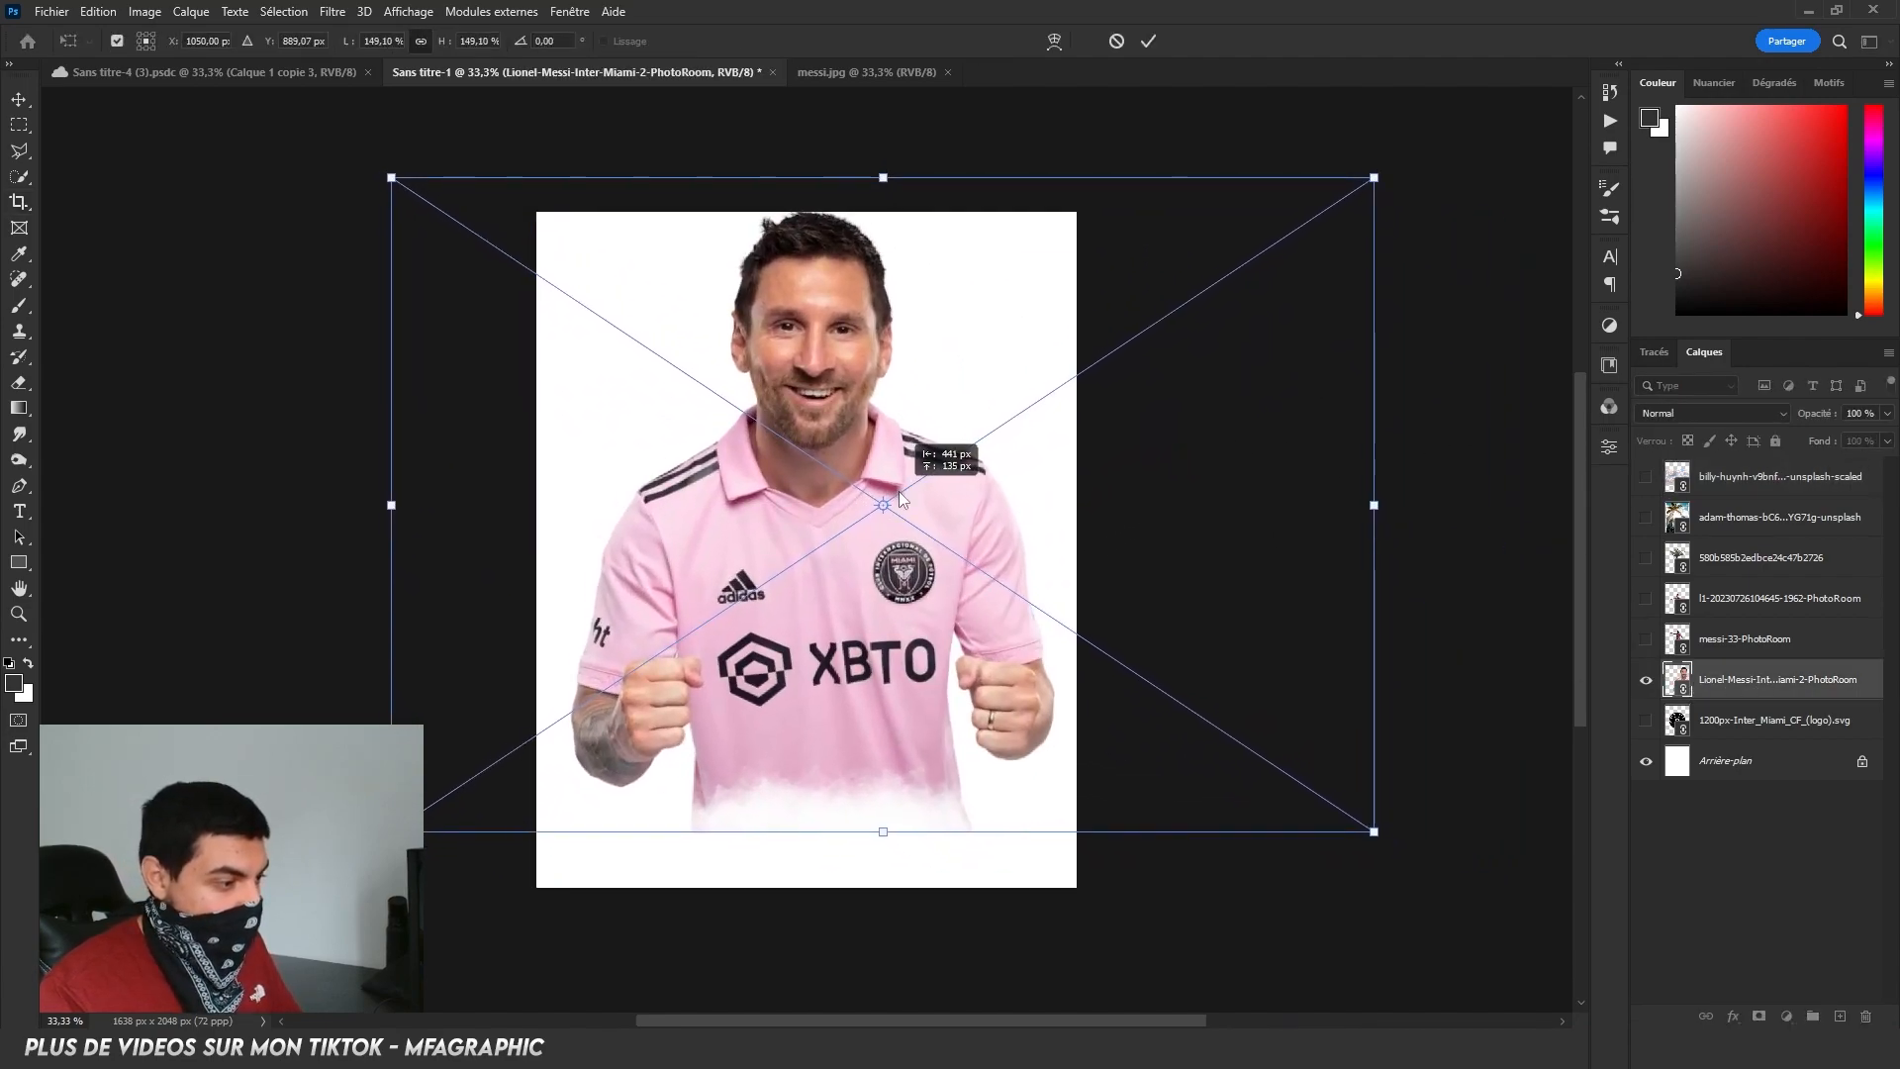
{"action": "key", "text": "Return"}
{"action": "key", "text": "c"}
Show the messi-33-PhotoRoom layer, flip it horizontally and place it slightly enlarged over the portrait's lower right side.
{"action": "left_click", "coordinate": [1644, 639]}
{"action": "left_click", "coordinate": [1743, 639]}
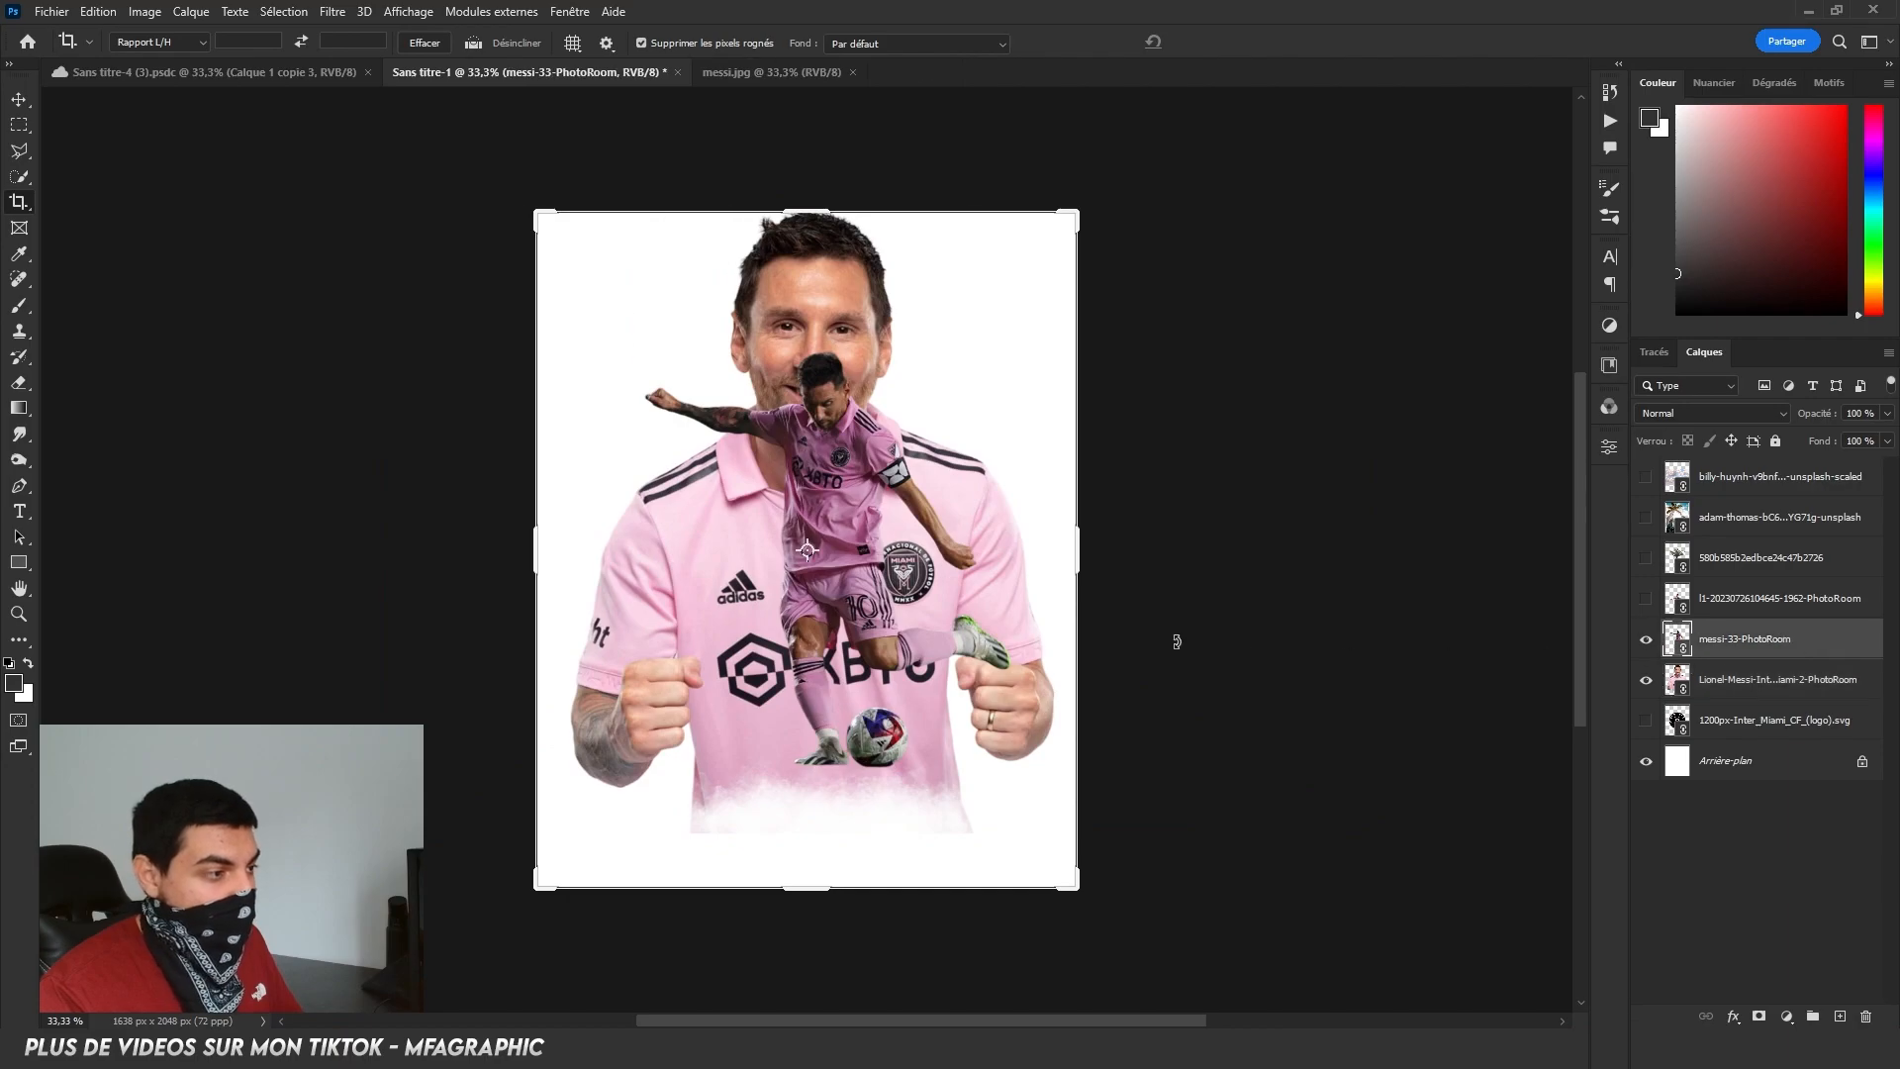
{"action": "key", "text": "ctrl+t"}
{"action": "right_click", "coordinate": [859, 560]}
{"action": "left_click", "coordinate": [920, 941]}
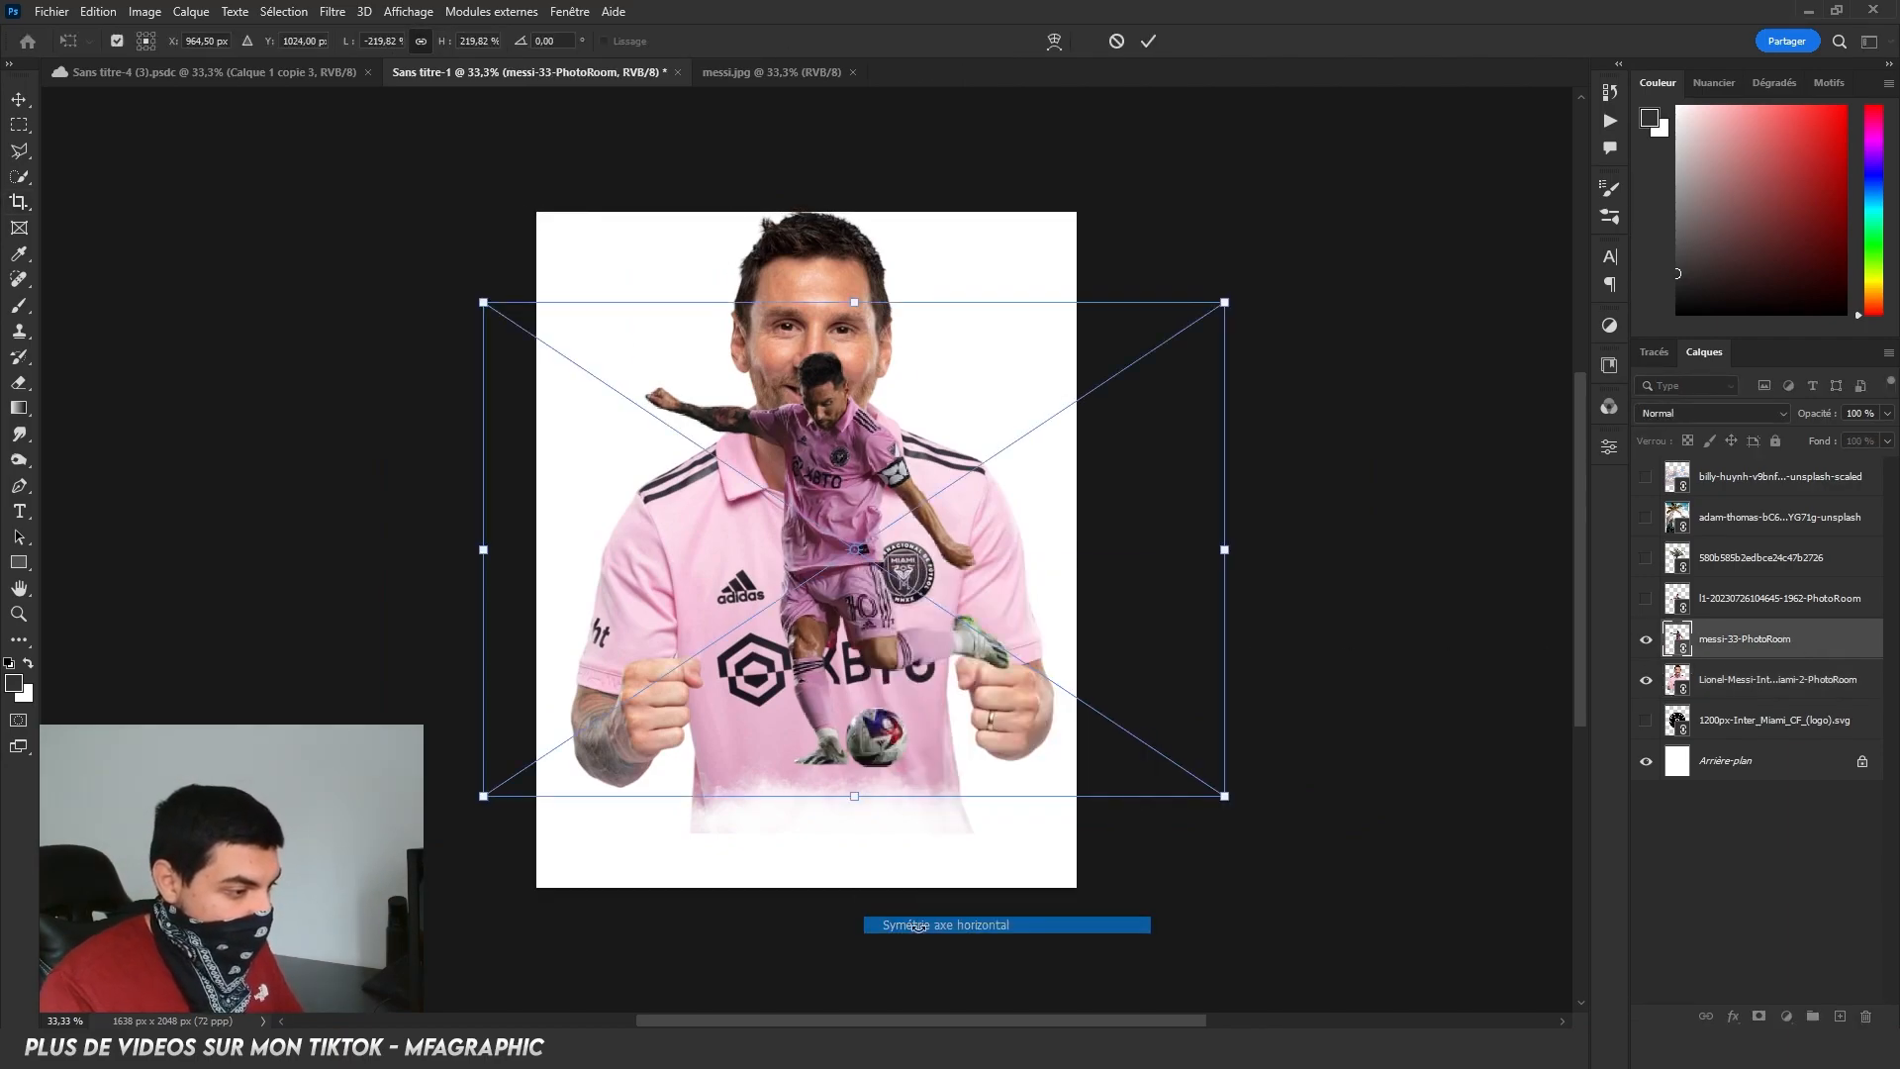
{"action": "key", "text": "Return"}
{"action": "left_click", "coordinate": [1645, 598]}
{"action": "left_click", "coordinate": [1743, 597]}
{"action": "key", "text": "ctrl+t"}
{"action": "left_click_drag", "start_coordinate": [999, 552], "coordinate": [1342, 554]}
{"action": "left_click_drag", "start_coordinate": [1039, 481], "coordinate": [795, 544]}
{"action": "key", "text": "Return"}
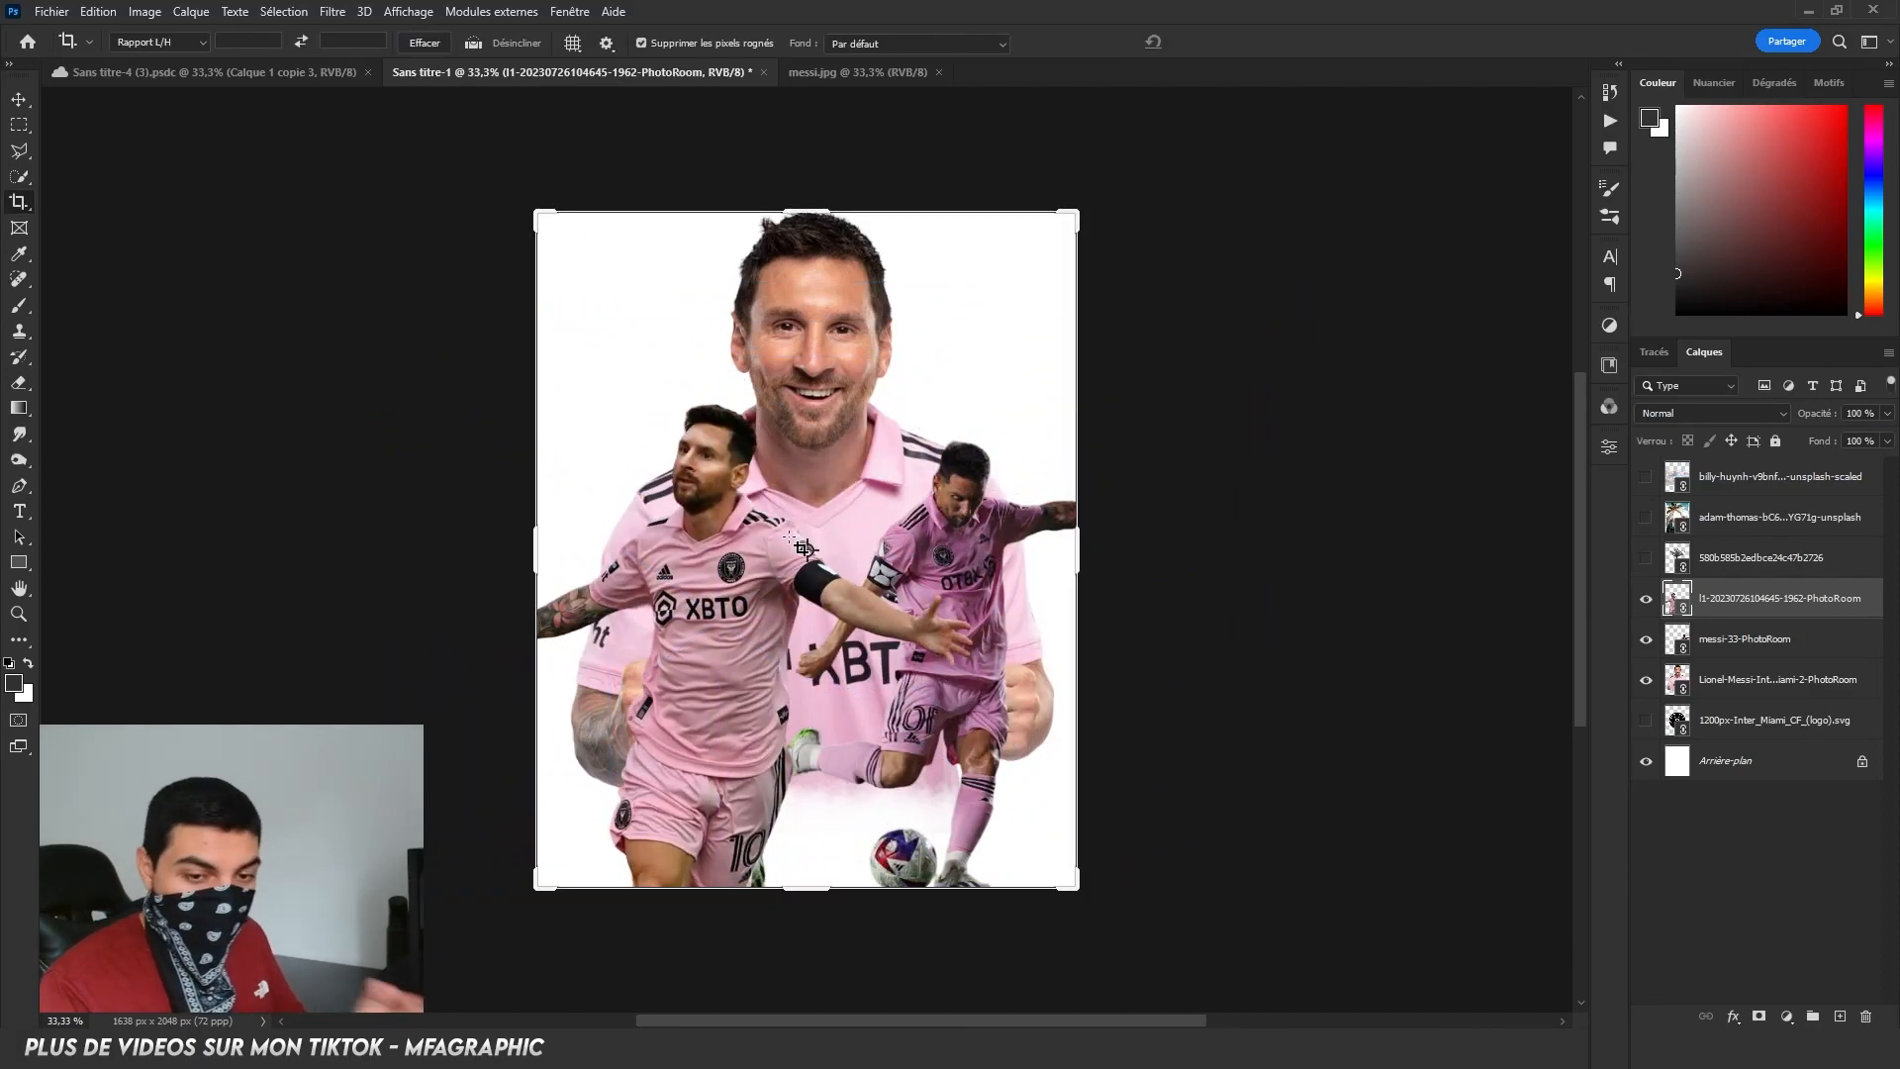
Enable the Photo Restoration neural filter on the open-armed player layer with photo enhancement at 0 and face enhancement at 60.
{"action": "double_click", "coordinate": [1754, 616]}
{"action": "key", "text": "Escape"}
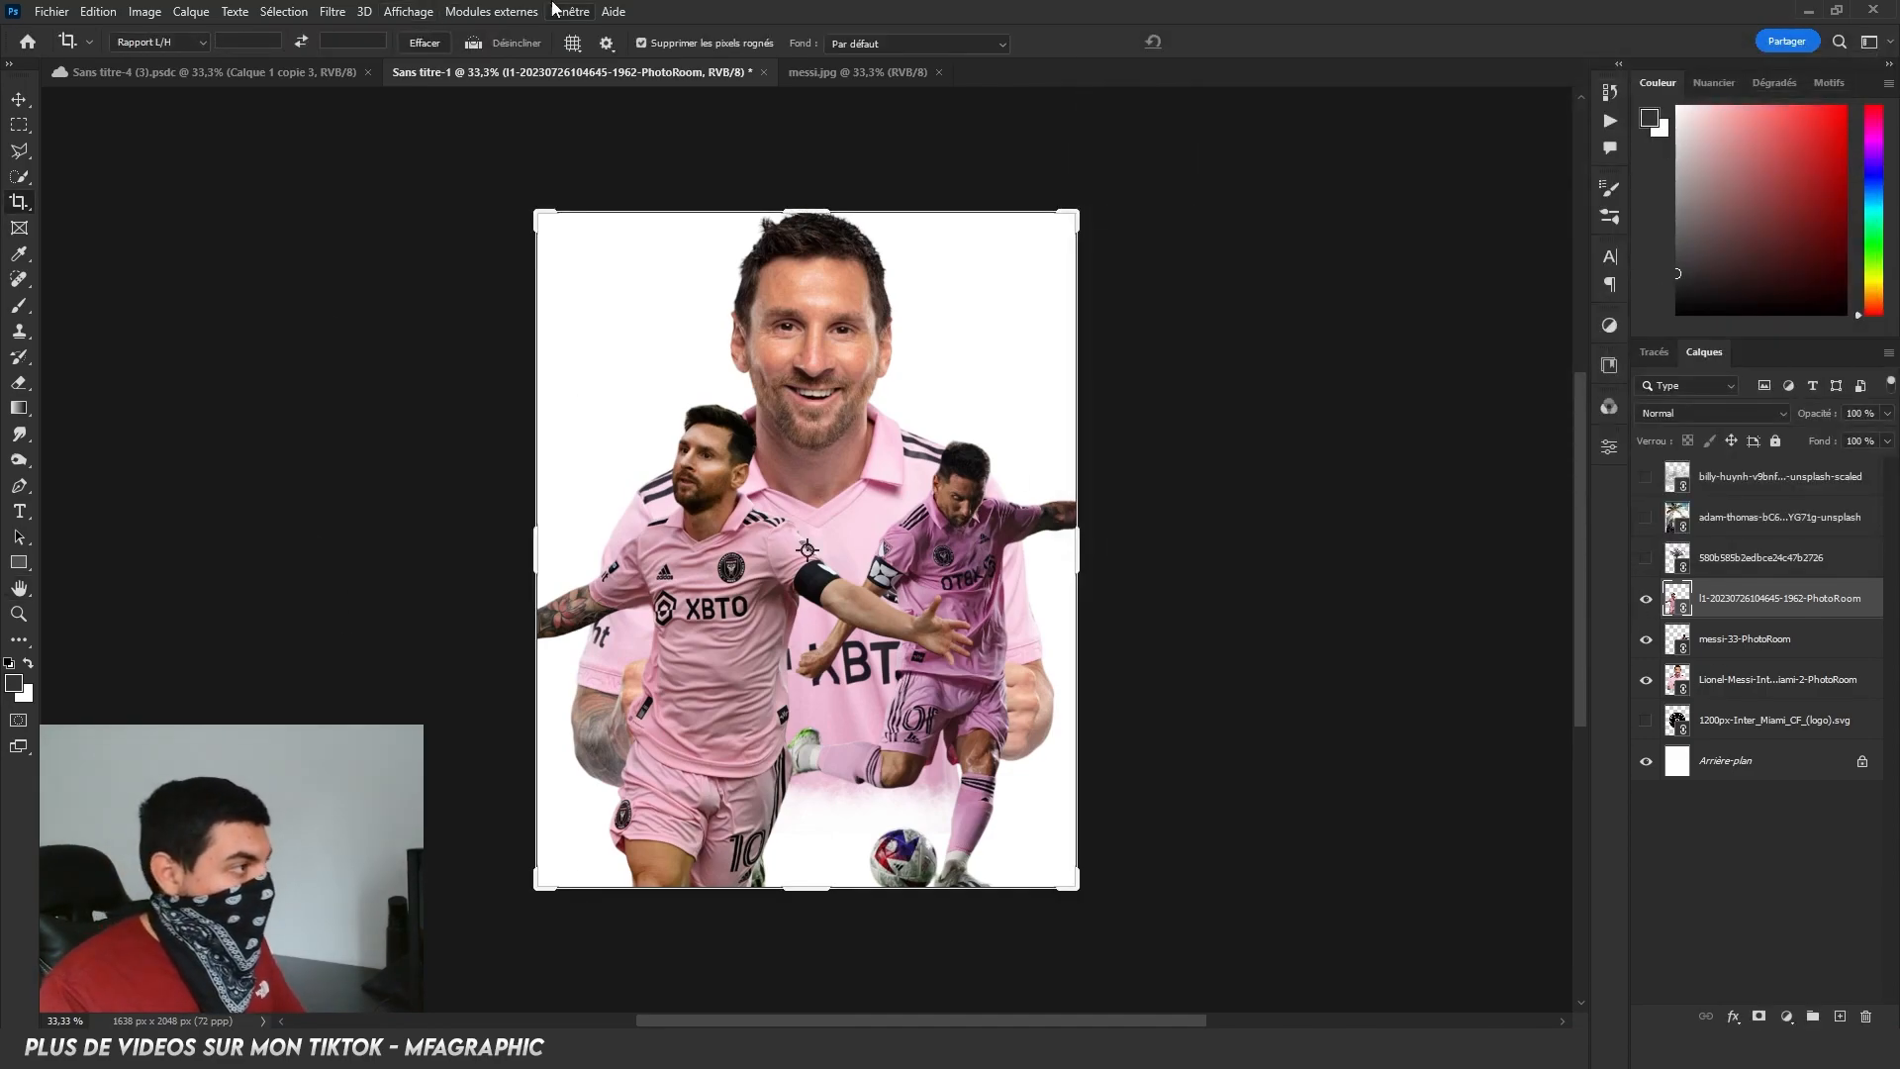
{"action": "left_click", "coordinate": [326, 12]}
{"action": "left_click", "coordinate": [346, 89]}
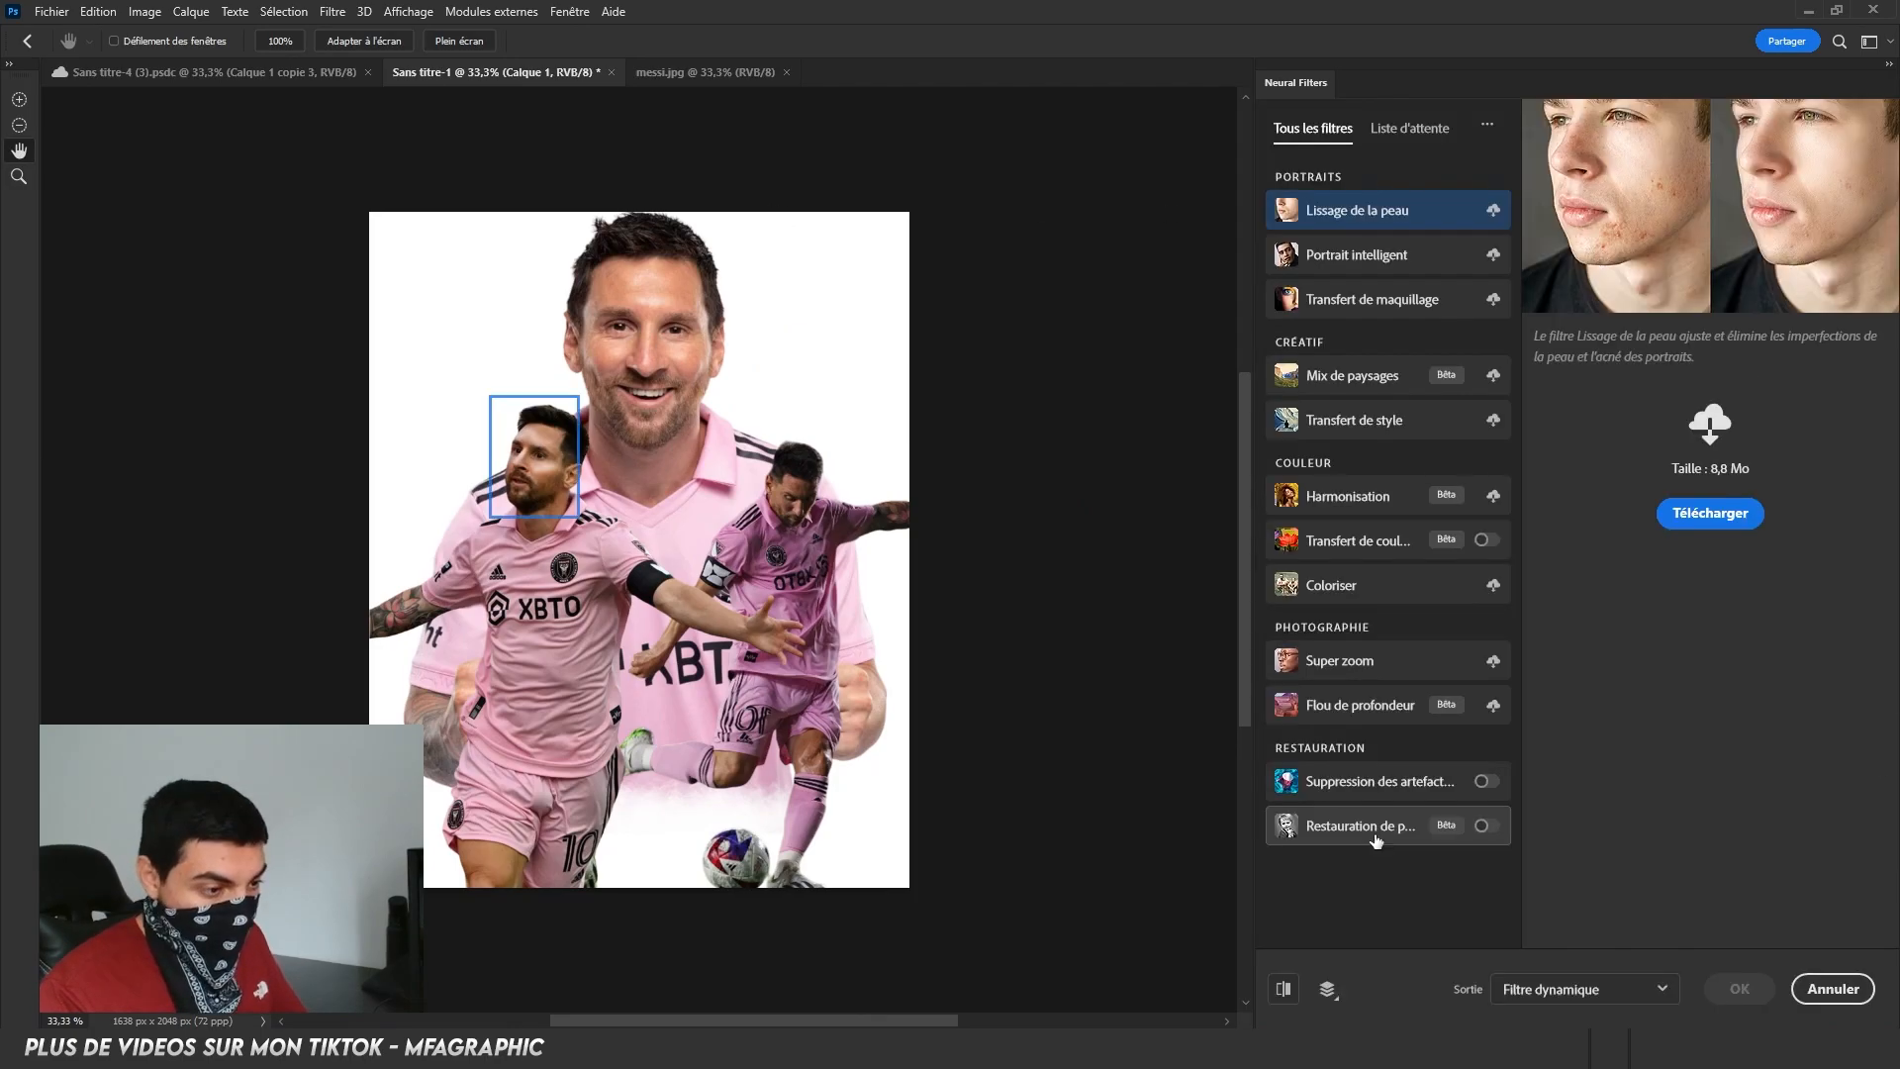
{"action": "left_click", "coordinate": [1361, 825]}
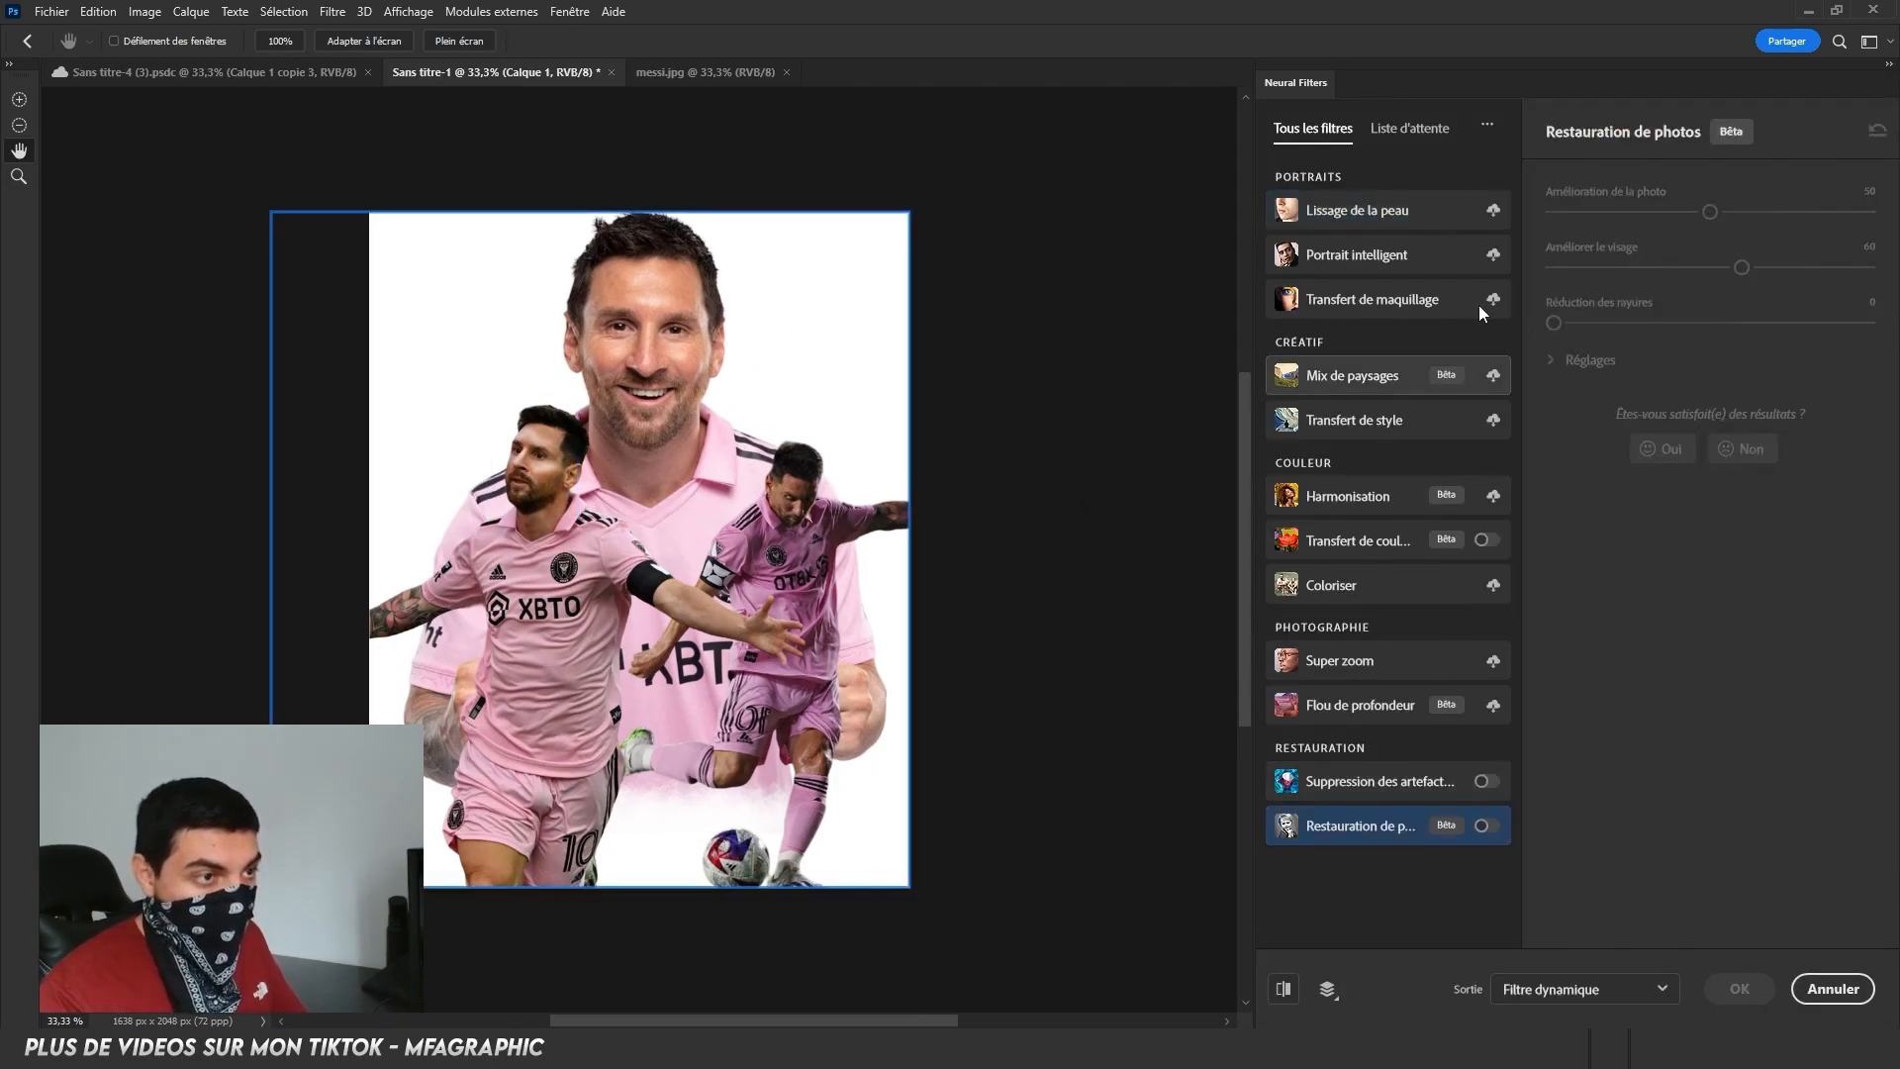
{"action": "left_click", "coordinate": [1486, 825]}
{"action": "left_click_drag", "start_coordinate": [1710, 215], "coordinate": [1449, 269]}
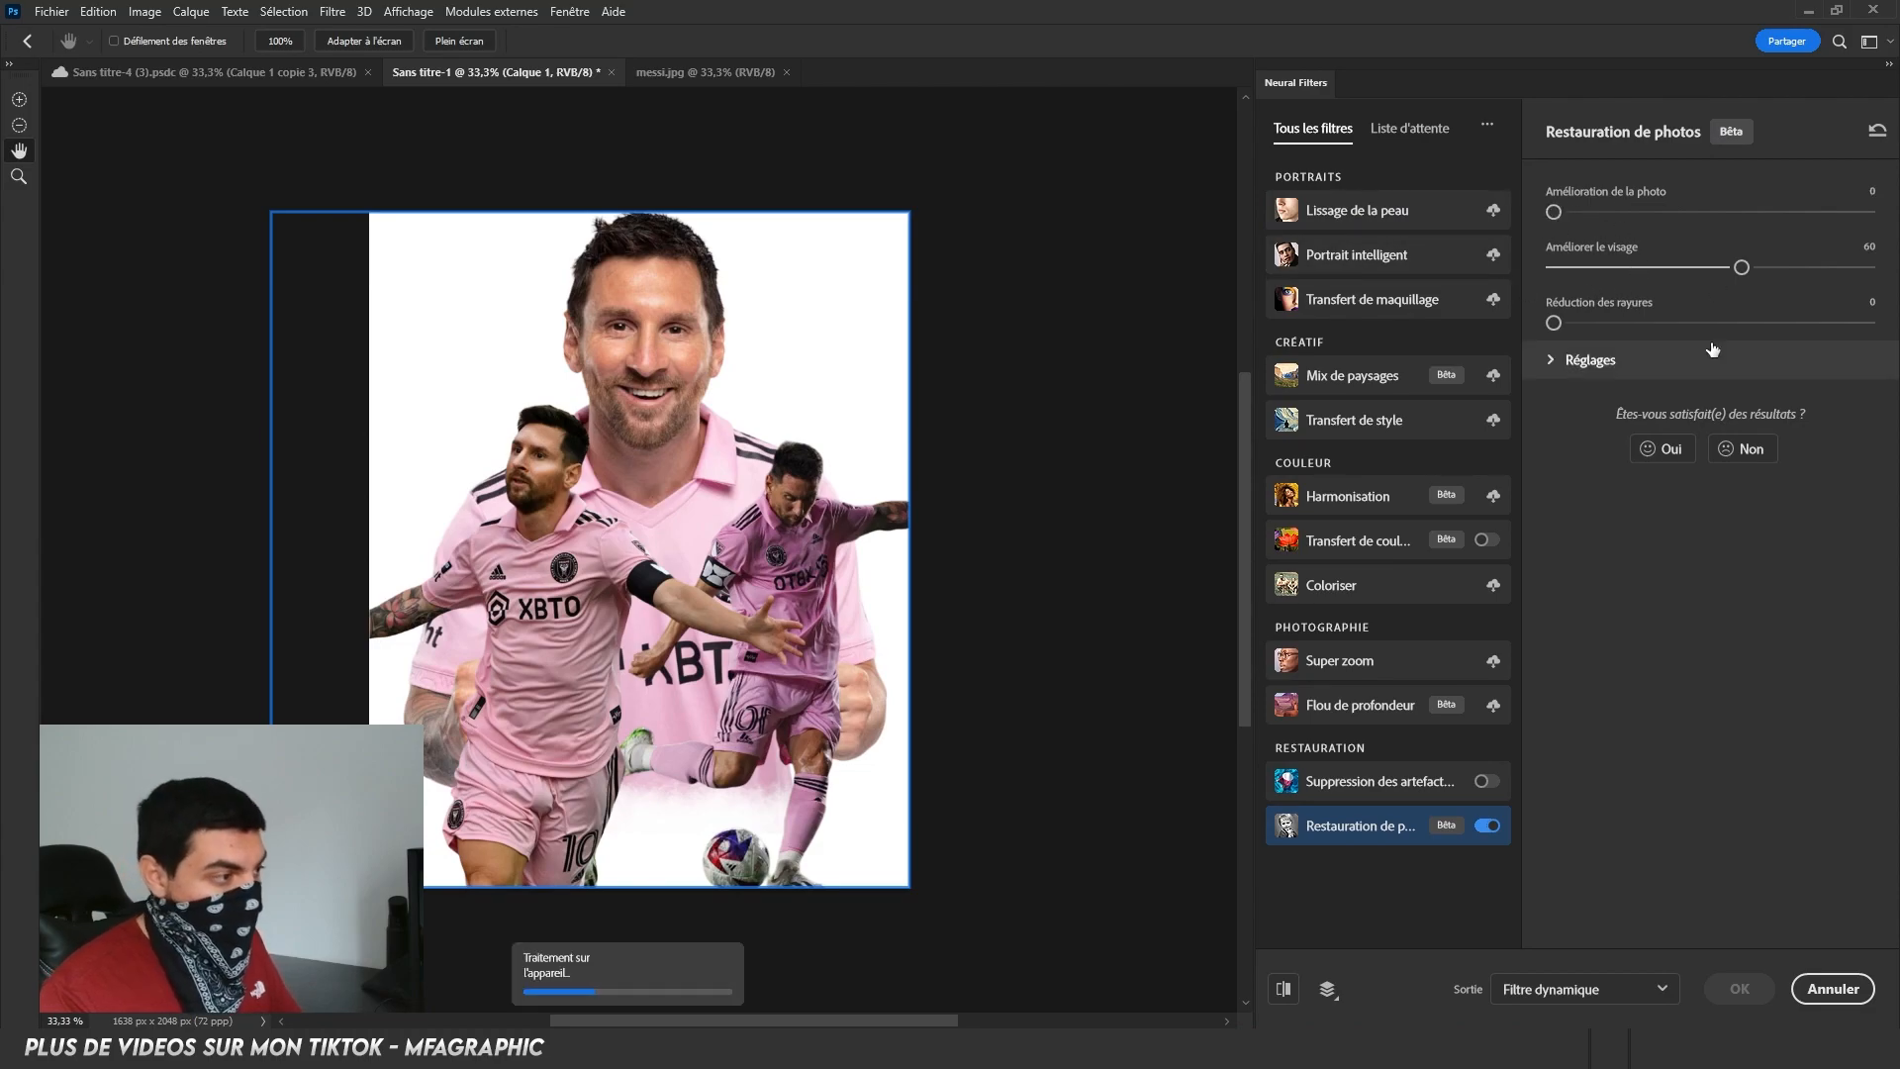
Compare the player's face with and without Photo Restoration, then apply it as a smart filter.
{"action": "scroll", "coordinate": [534, 475], "scroll_direction": "up", "scroll_amount": 5}
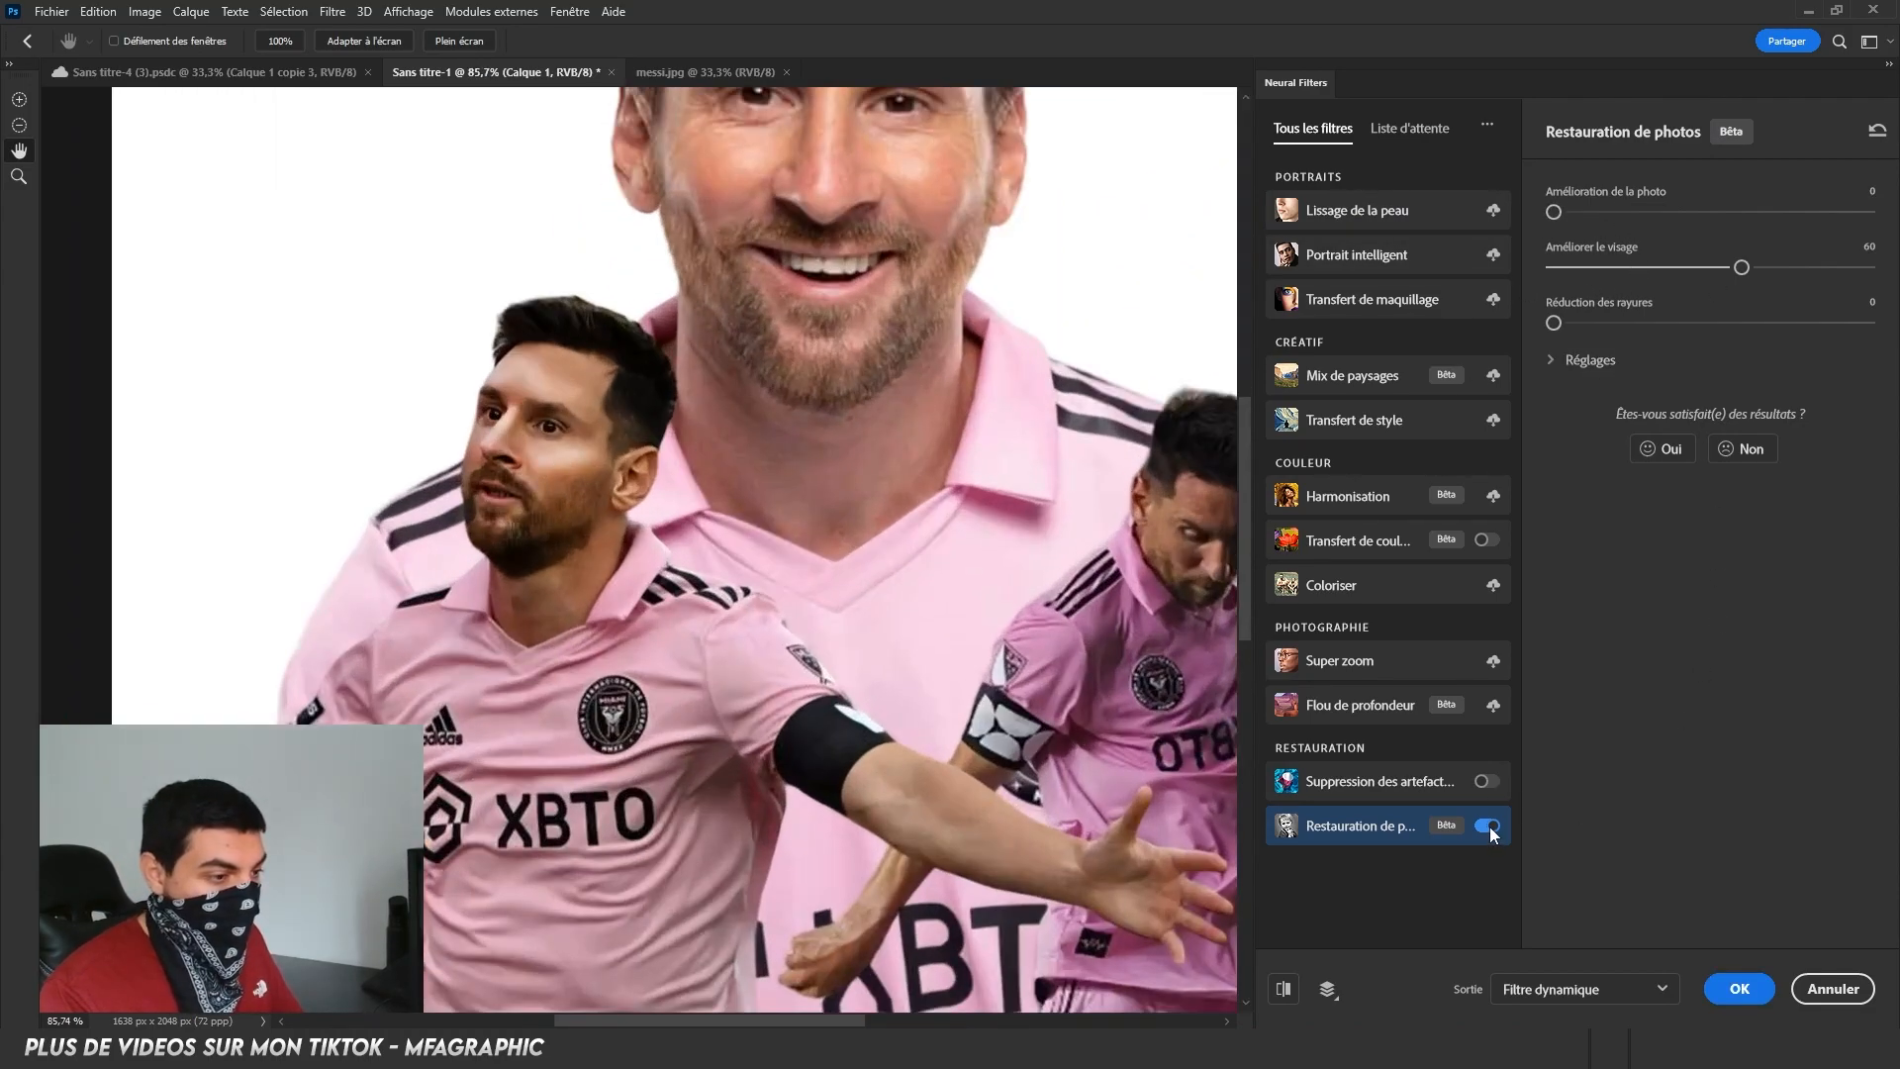
{"action": "left_click", "coordinate": [1491, 831]}
{"action": "left_click", "coordinate": [1491, 831]}
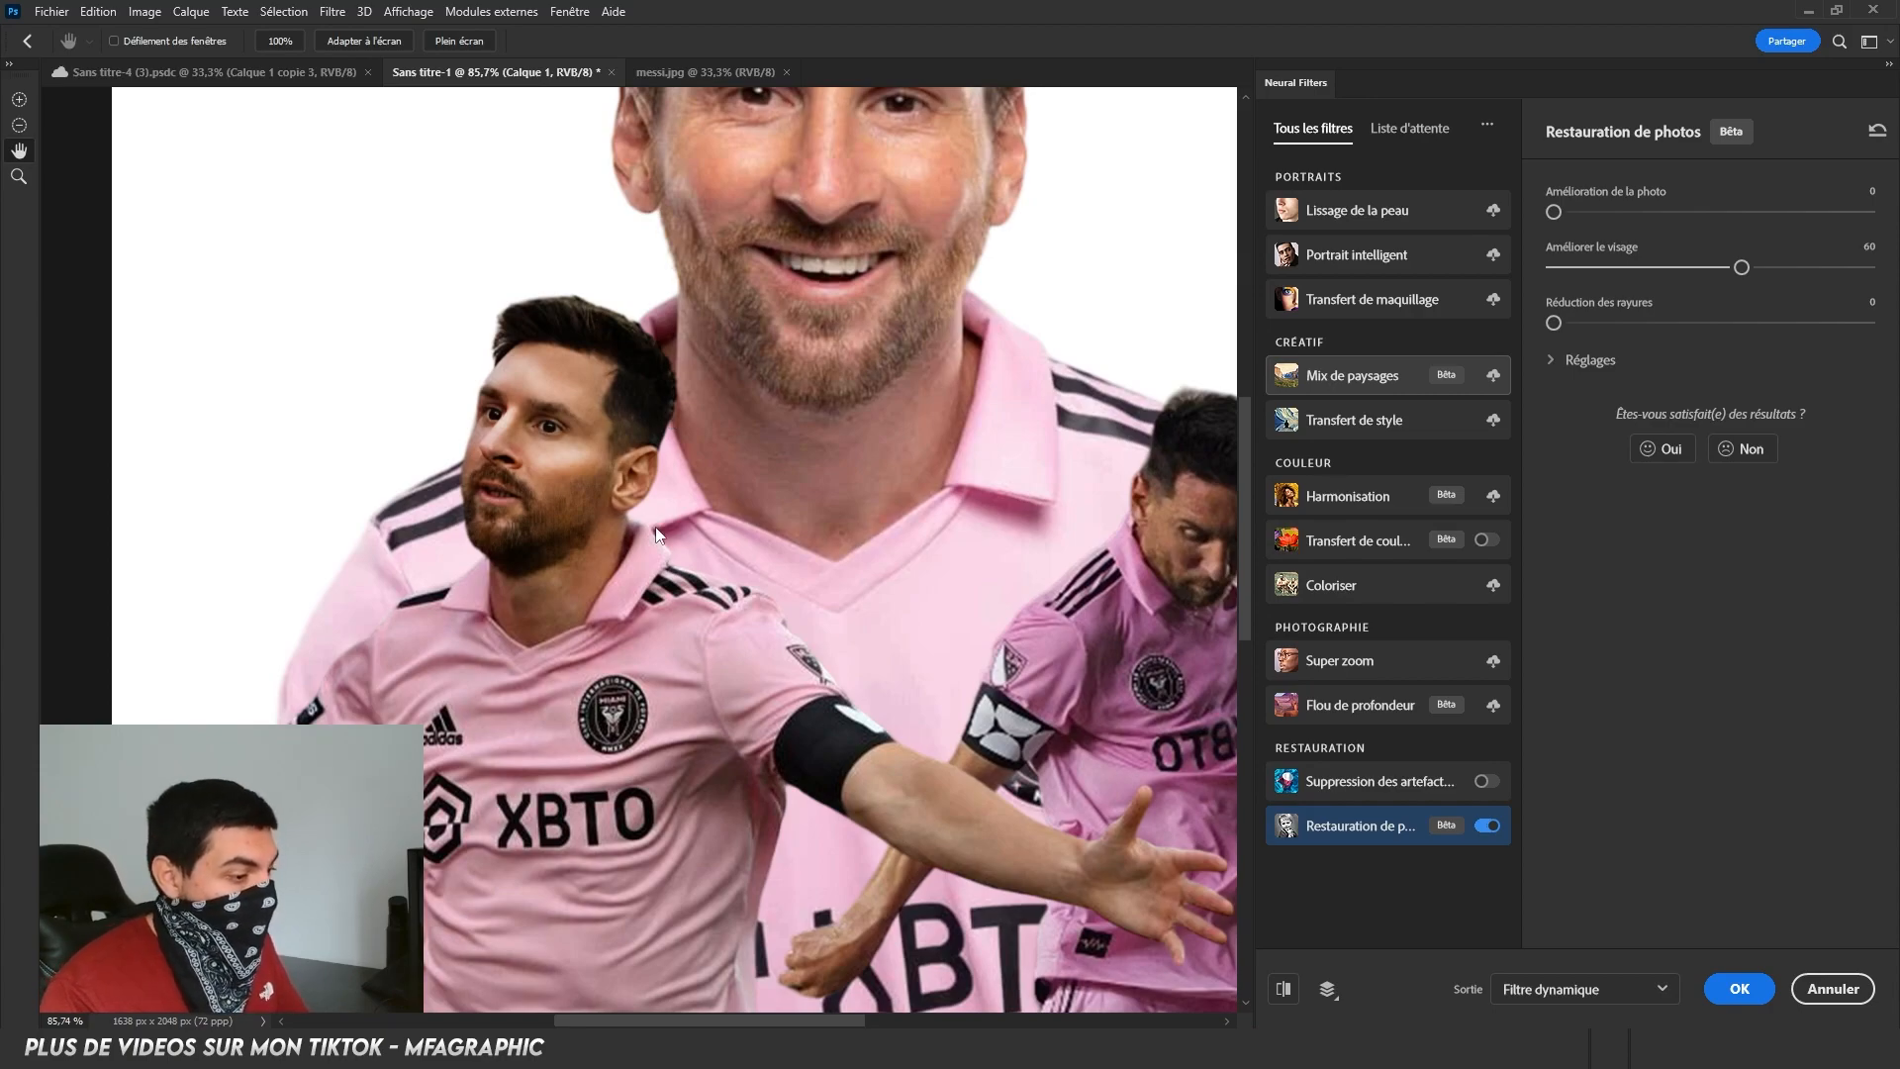
{"action": "scroll", "coordinate": [656, 529], "scroll_direction": "down", "scroll_amount": 4}
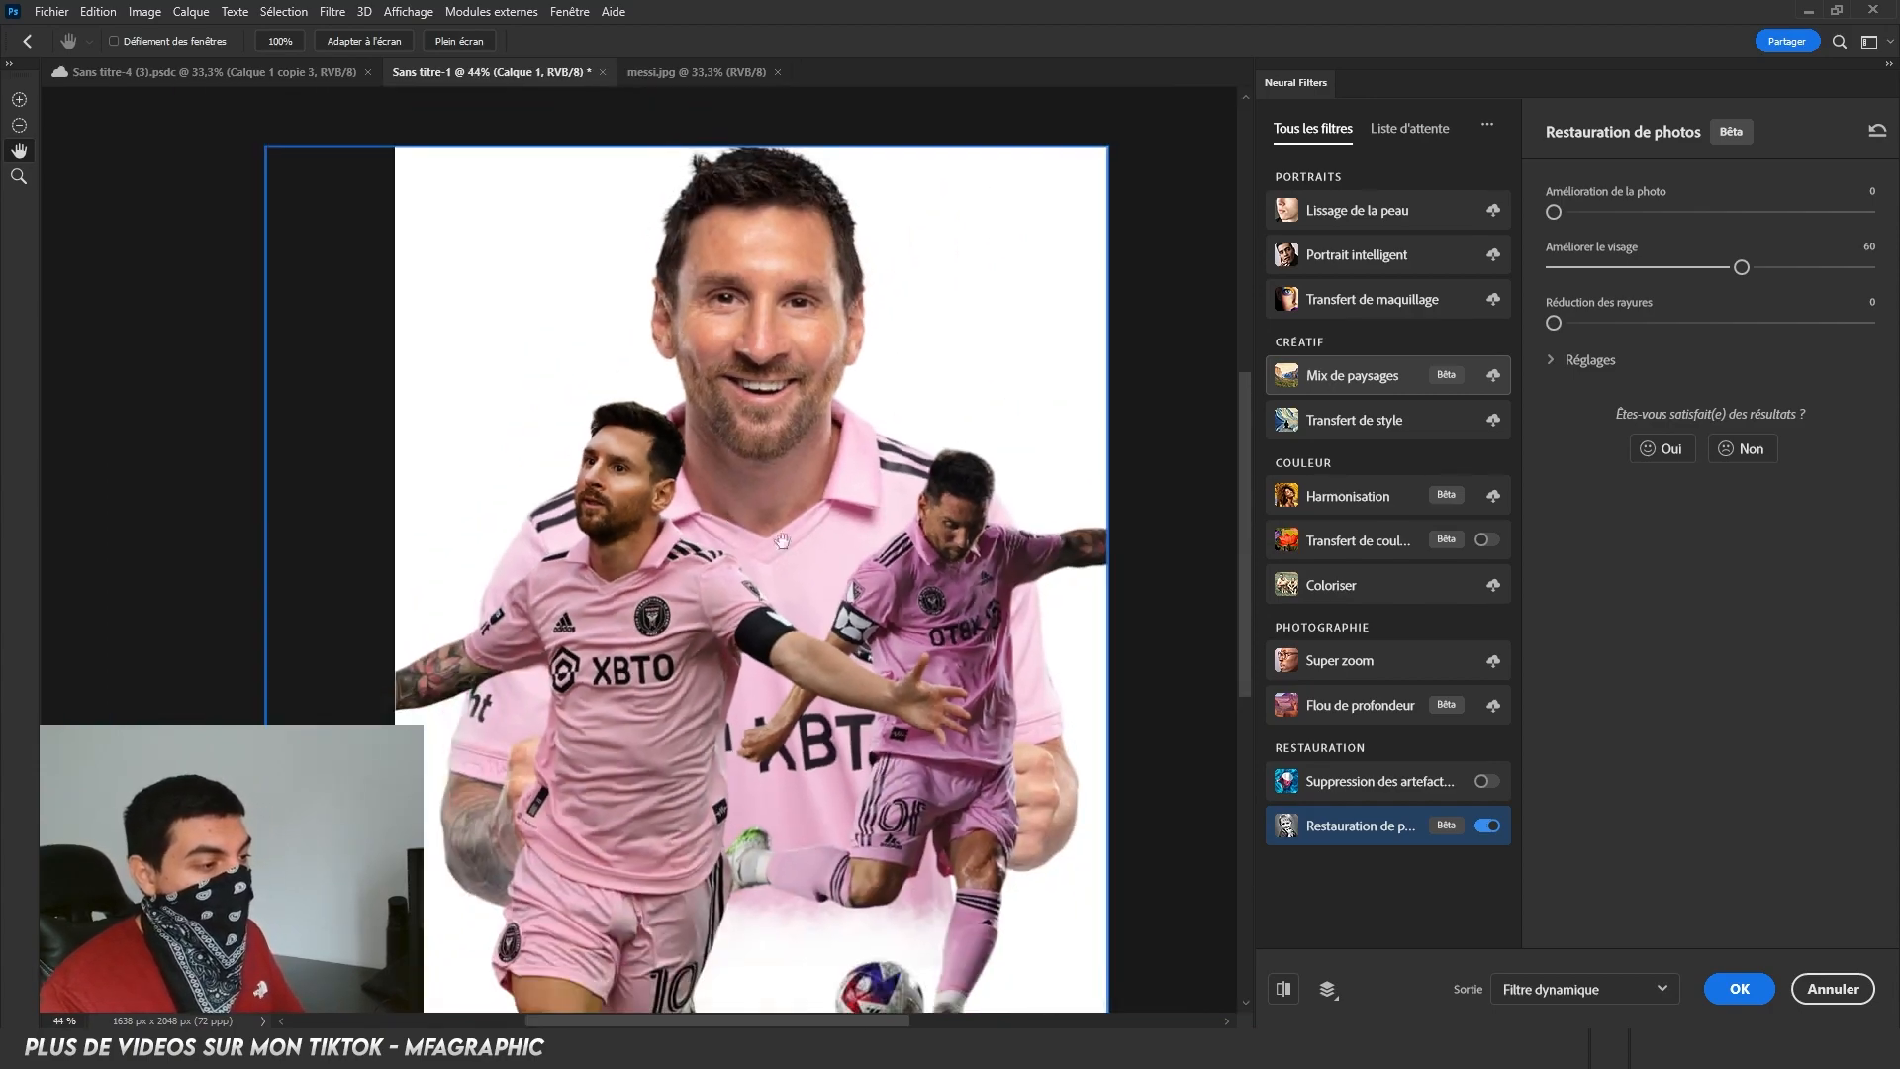
{"action": "left_click", "coordinate": [1738, 987]}
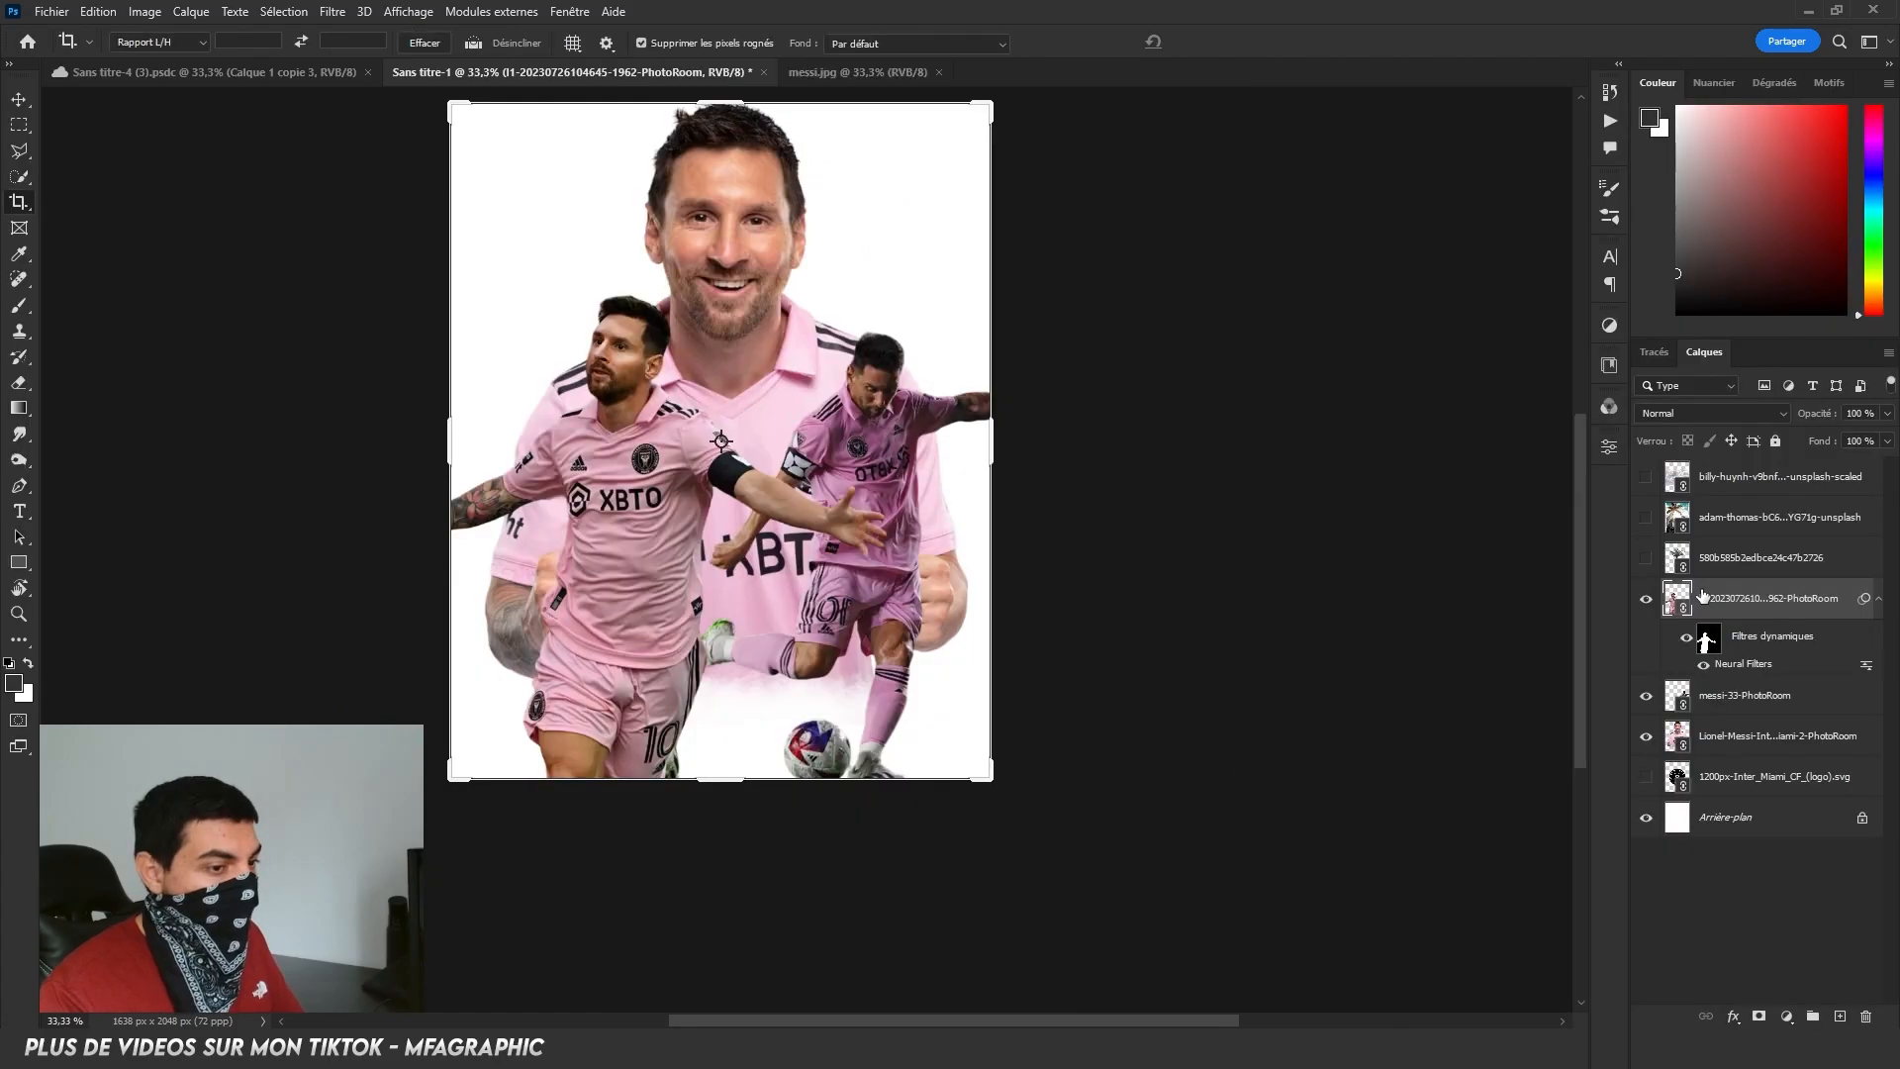
Open the Camera Raw filter on the same player layer and set Exposure to +0.60, Texture to +13 and Clarity to +23.
{"action": "left_click", "coordinate": [333, 12]}
{"action": "left_click", "coordinate": [395, 157]}
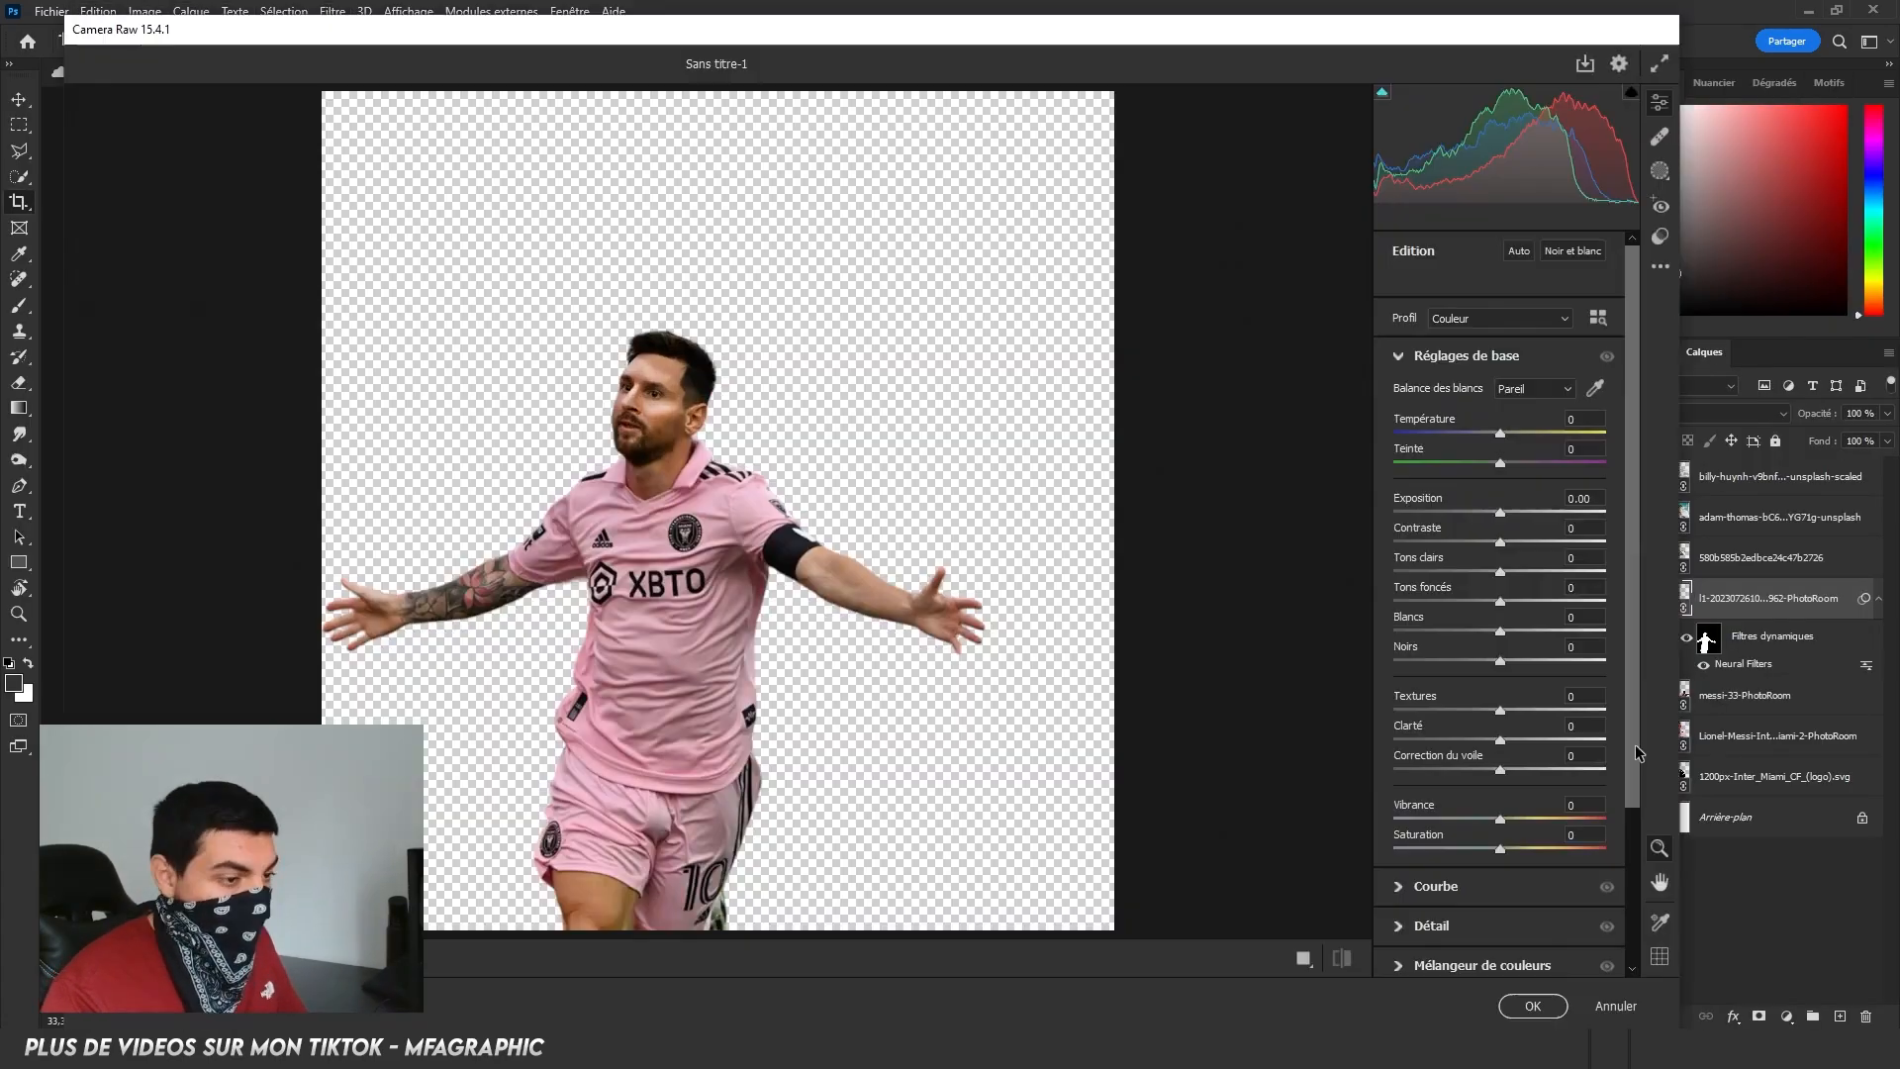
{"action": "scroll", "coordinate": [641, 534], "scroll_direction": "up", "scroll_amount": 1}
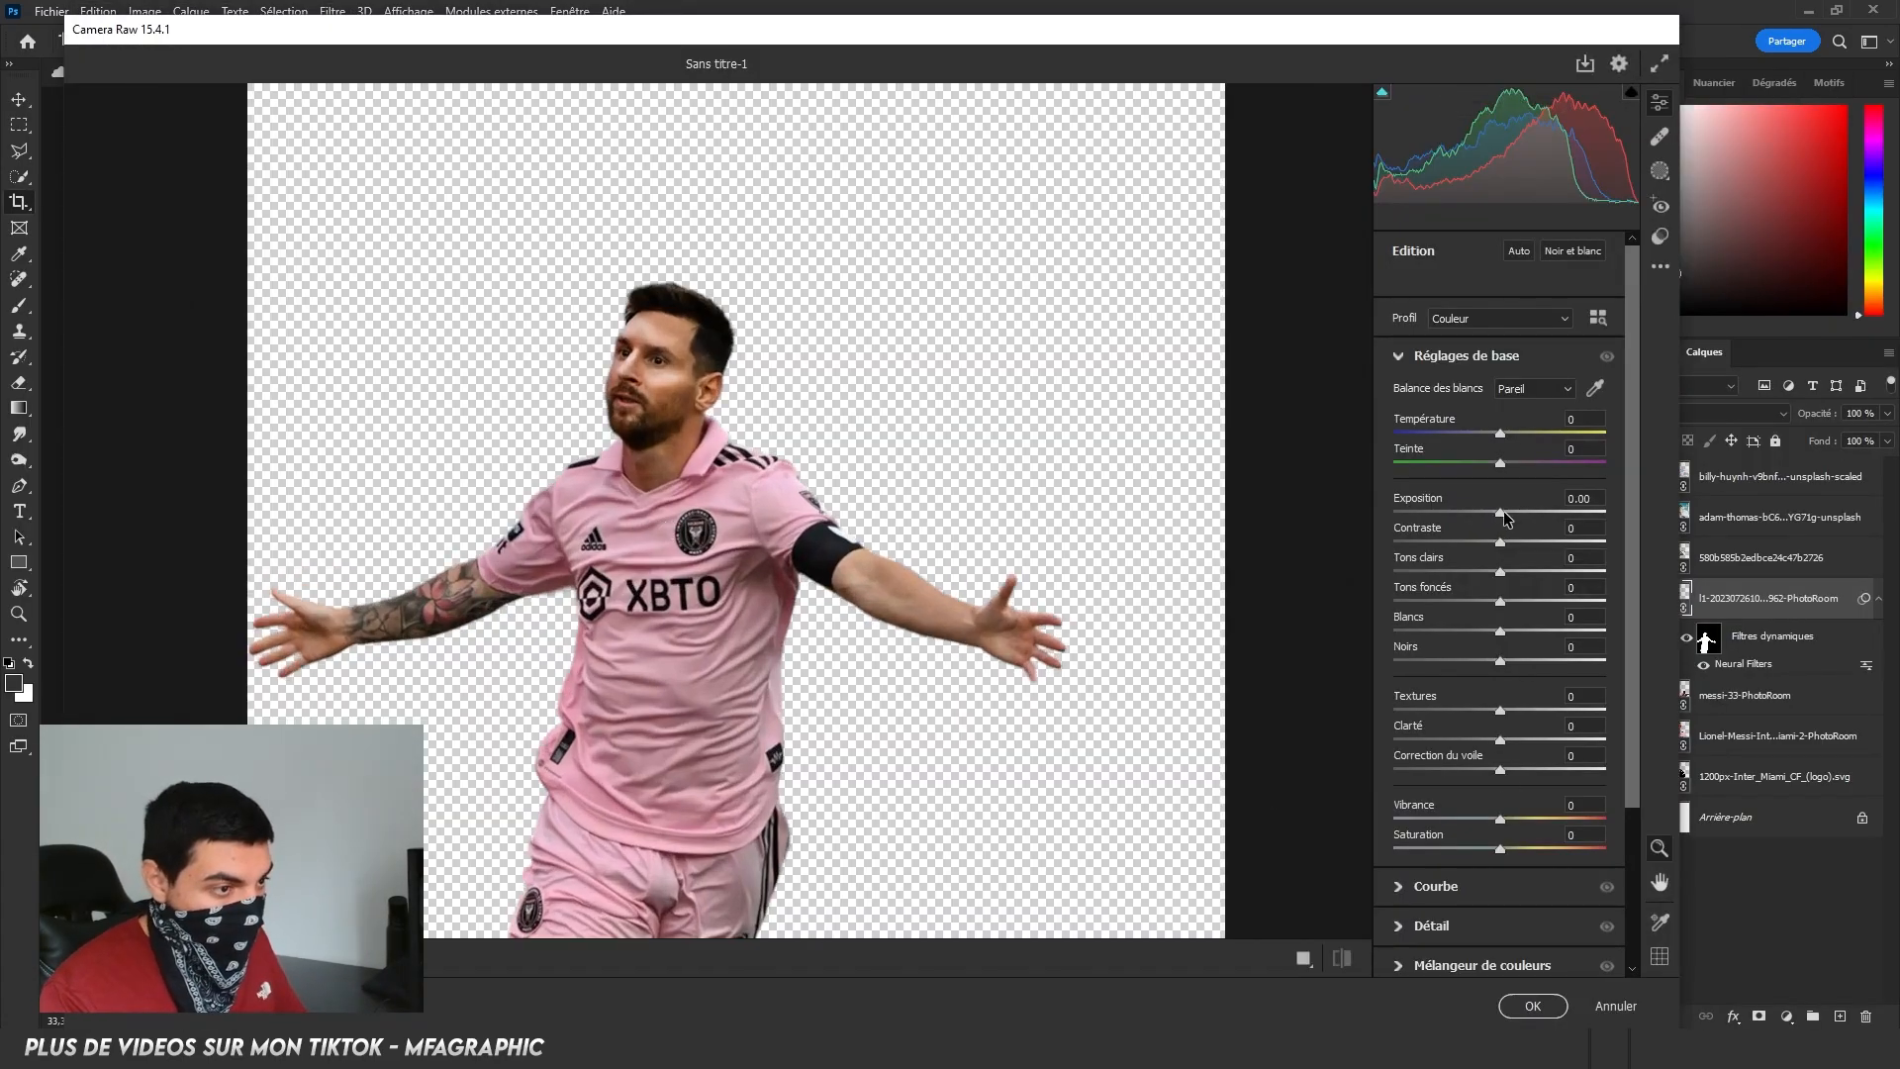
{"action": "left_click_drag", "start_coordinate": [1500, 513], "coordinate": [1513, 514]}
{"action": "mouse_move", "coordinate": [1504, 740]}
{"action": "left_mouse_down"}
{"action": "mouse_move", "coordinate": [1525, 740]}
{"action": "mouse_move", "coordinate": [1514, 710]}
{"action": "left_mouse_up"}
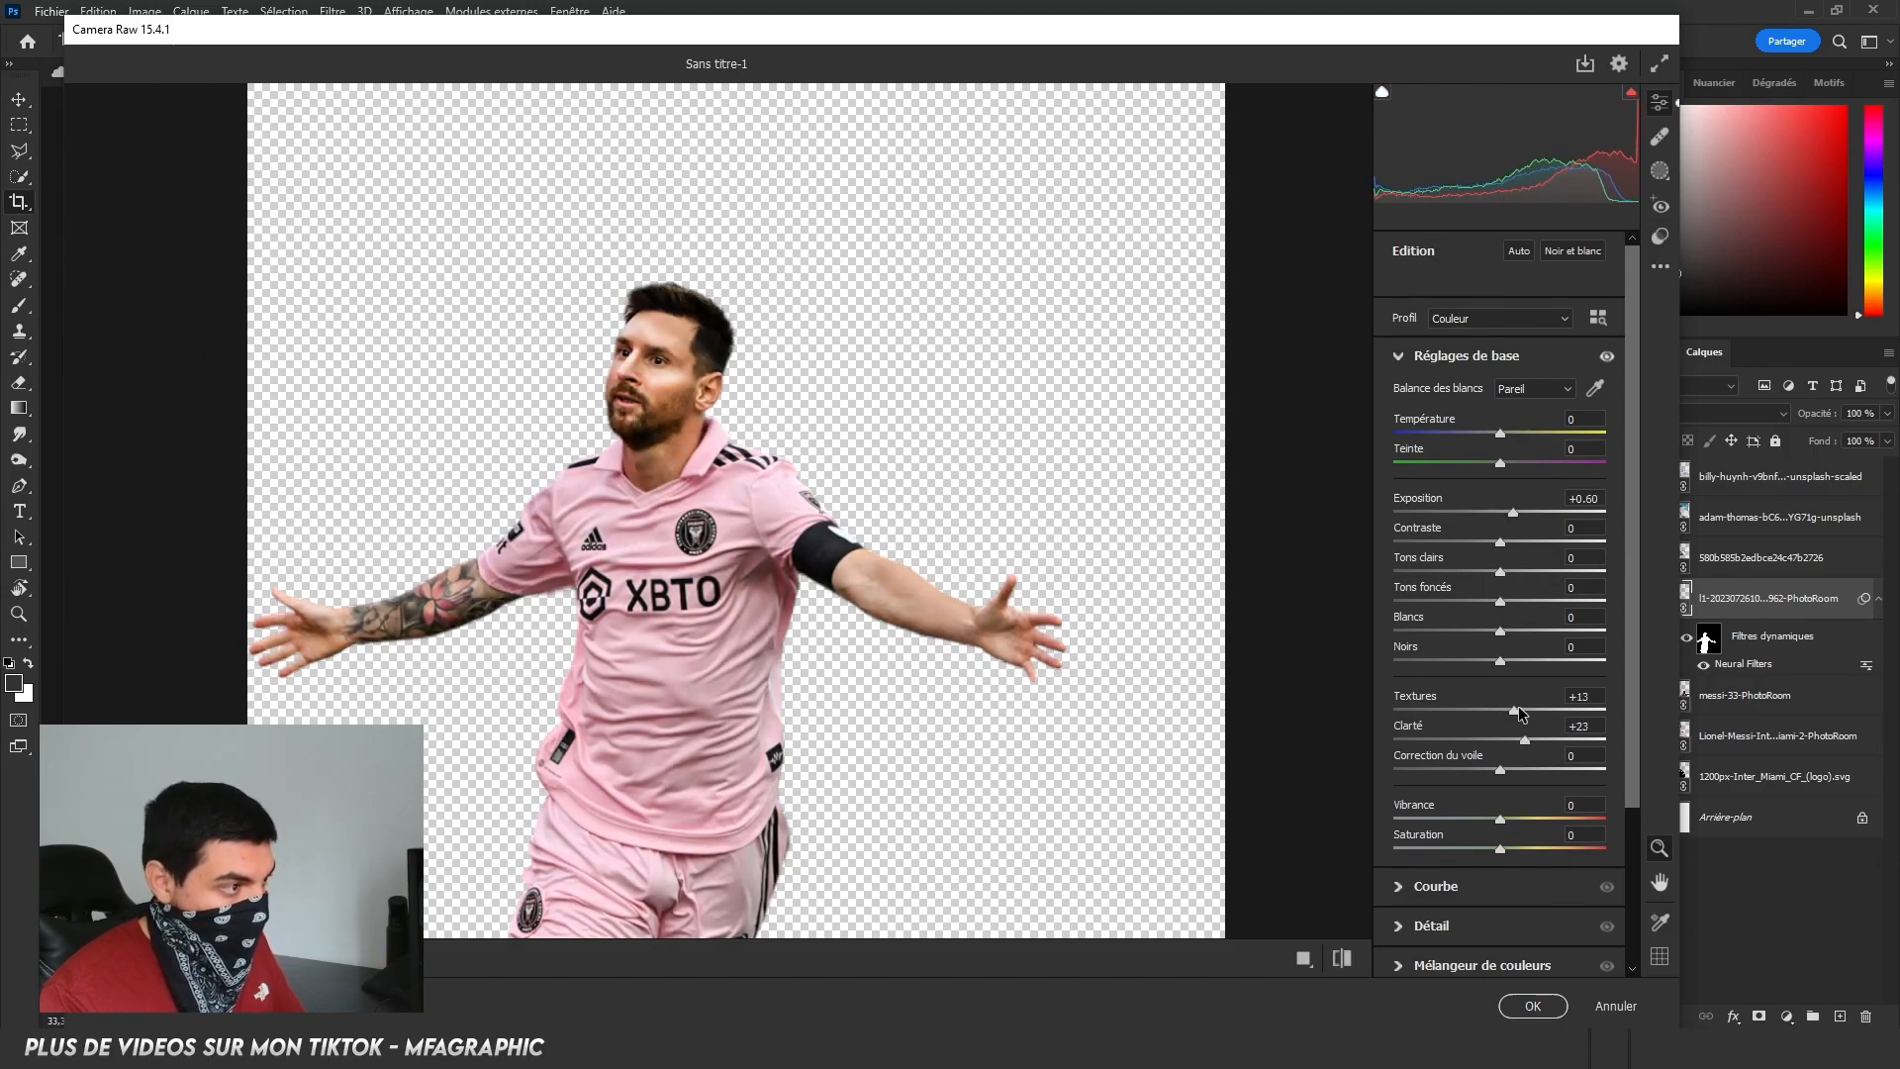
In the Color Mixer, set the Magentas hue to +100, Reds luminance to +44 and Oranges luminance to +52.
{"action": "left_click", "coordinate": [1448, 361]}
{"action": "left_click", "coordinate": [1443, 479]}
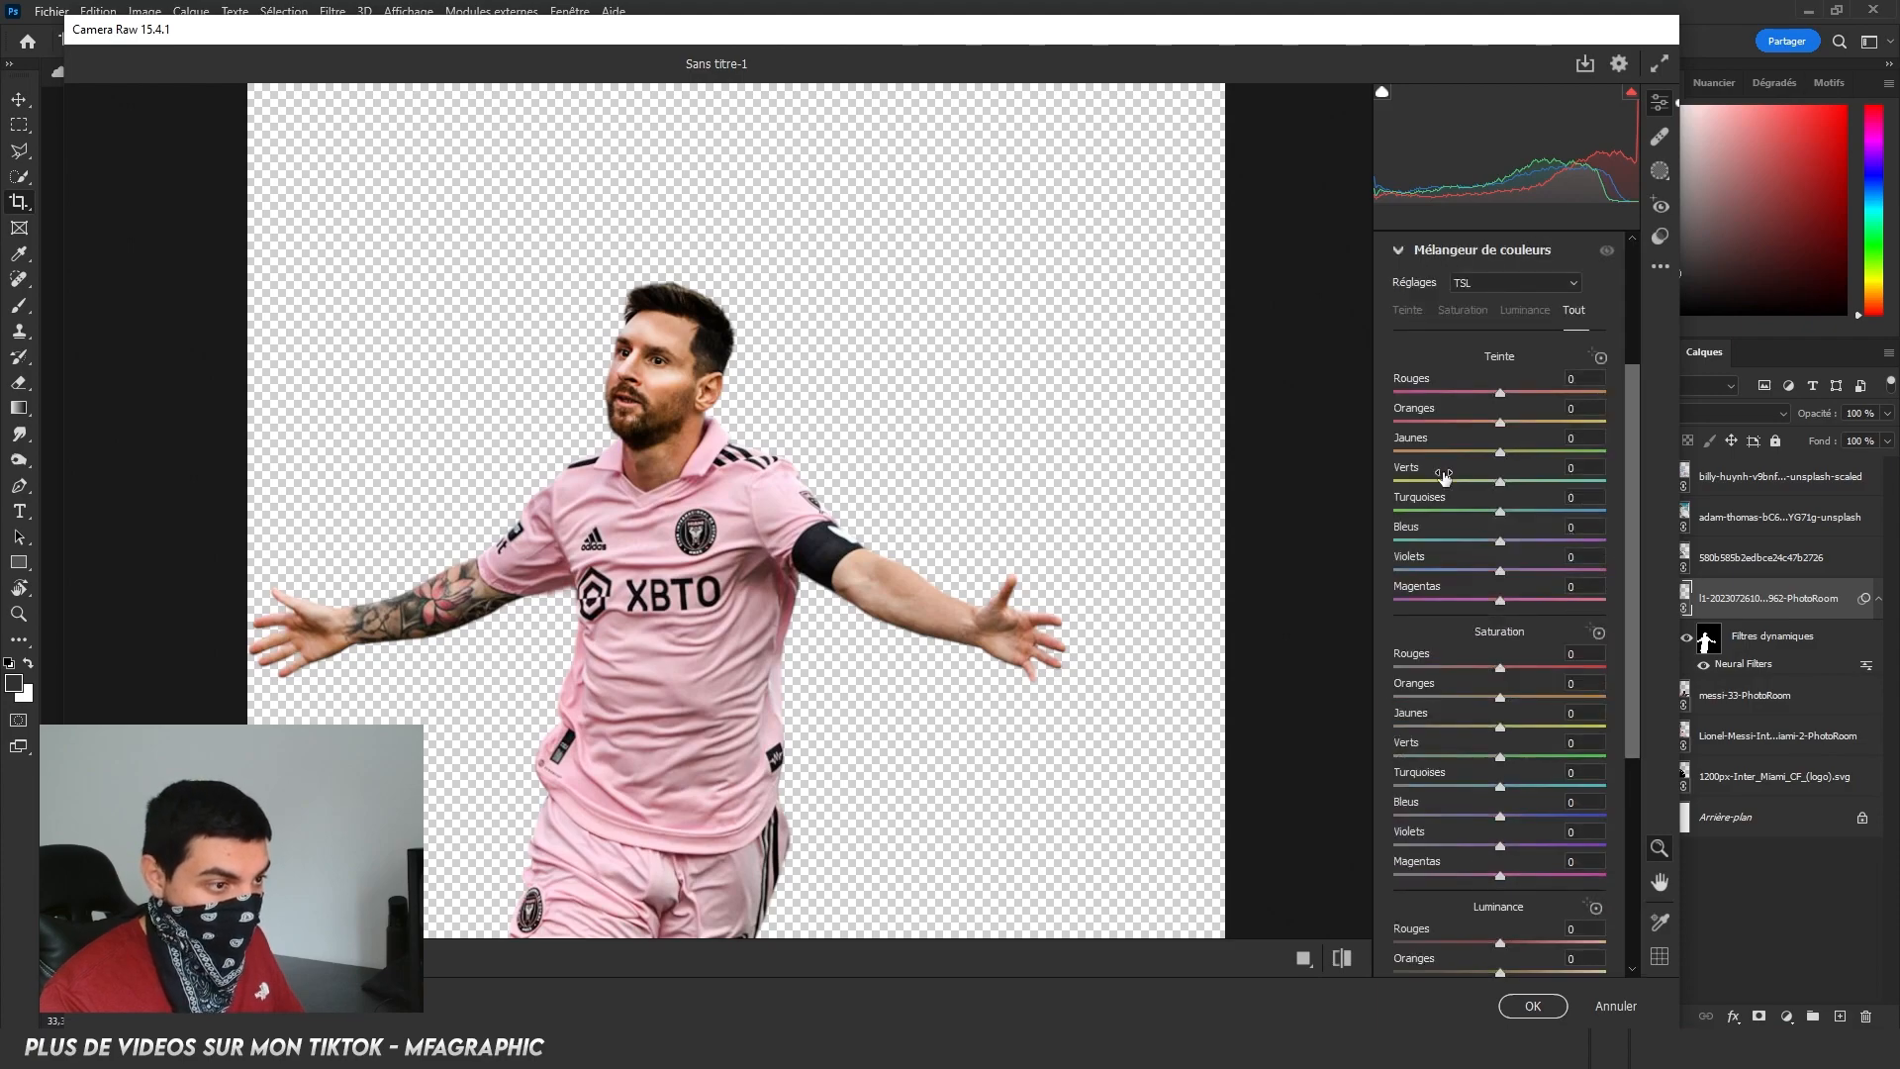
{"action": "scroll", "coordinate": [1500, 483], "scroll_direction": "down", "scroll_amount": 2}
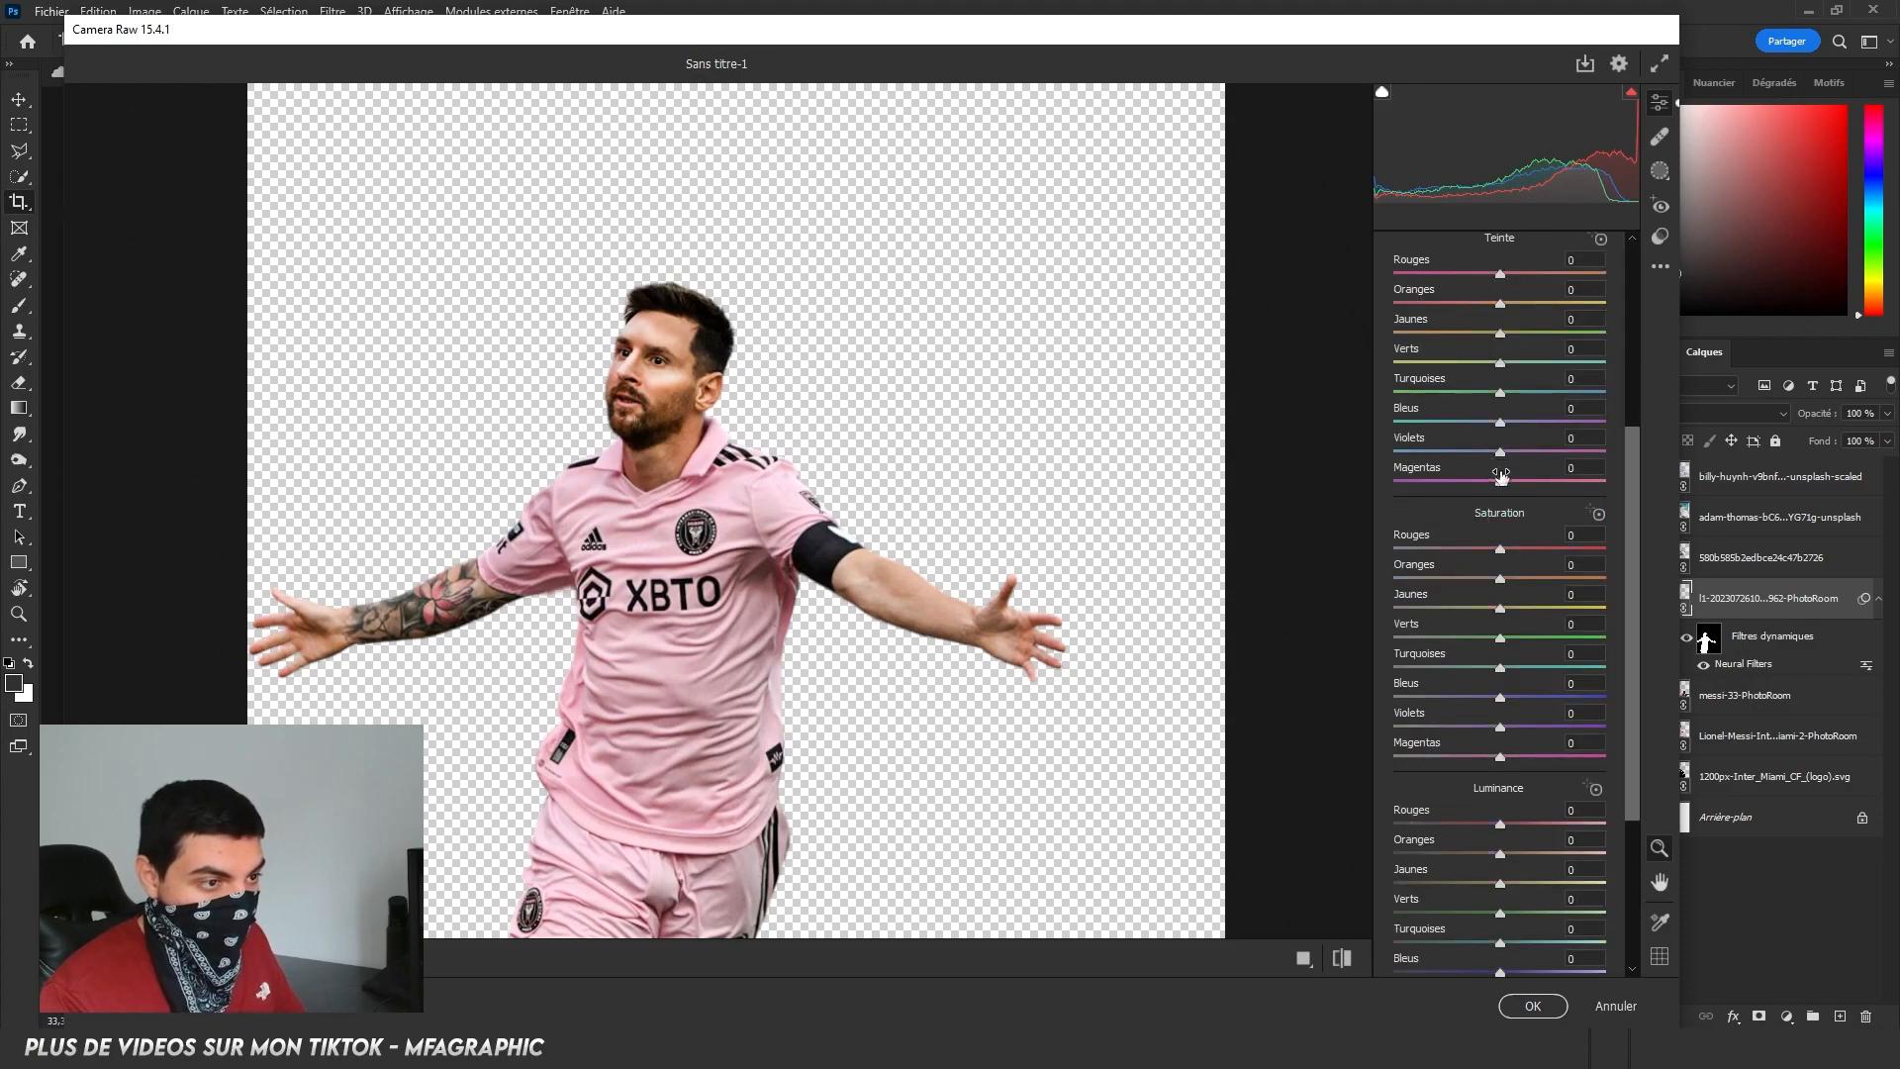
{"action": "left_click_drag", "start_coordinate": [1503, 488], "coordinate": [1625, 510]}
{"action": "scroll", "coordinate": [1472, 483], "scroll_direction": "down", "scroll_amount": 3}
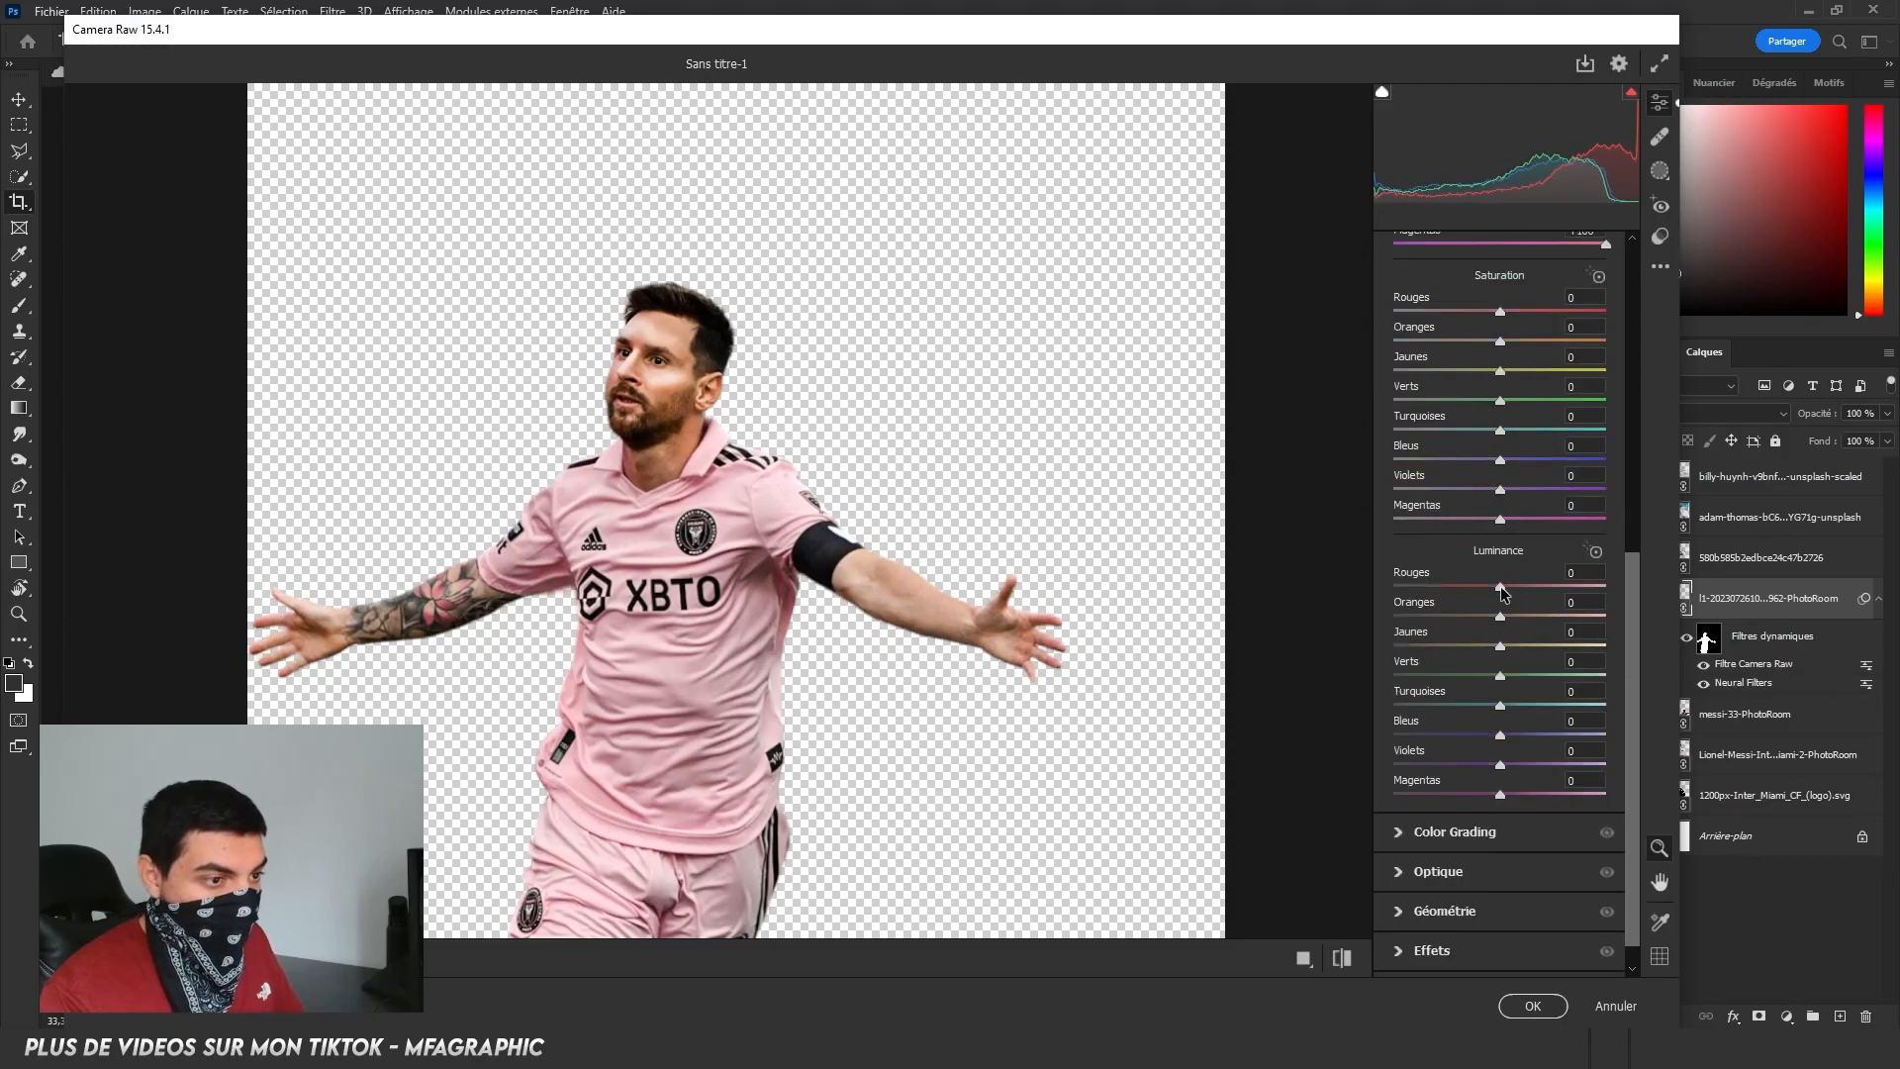
{"action": "left_click_drag", "start_coordinate": [1500, 586], "coordinate": [1560, 631]}
{"action": "scroll", "coordinate": [1529, 663], "scroll_direction": "up", "scroll_amount": 3}
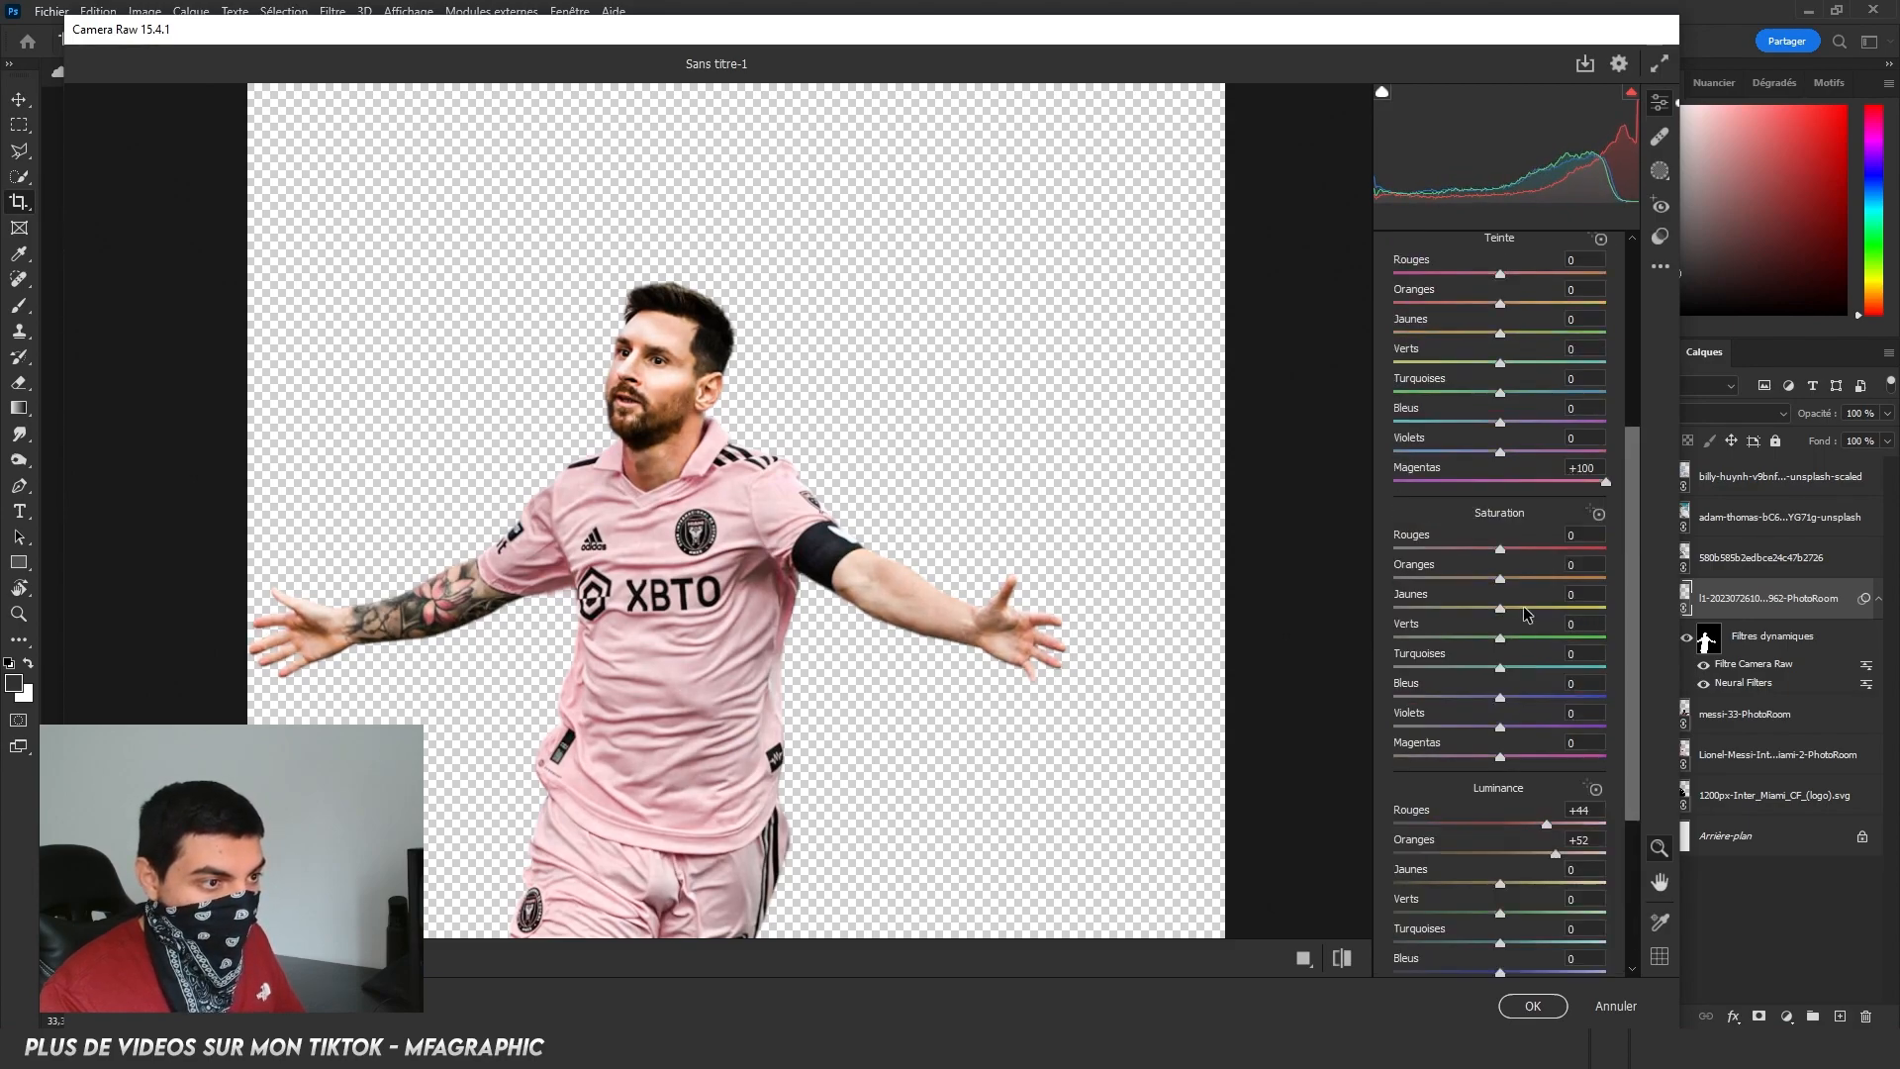
Undo a trial change of the Reds saturation, then set the Reds hue to +20 and Oranges hue to -16.
{"action": "left_click_drag", "start_coordinate": [1502, 550], "coordinate": [1433, 585]}
{"action": "key", "text": "ctrl+z"}
{"action": "scroll", "coordinate": [1485, 544], "scroll_direction": "up", "scroll_amount": 3}
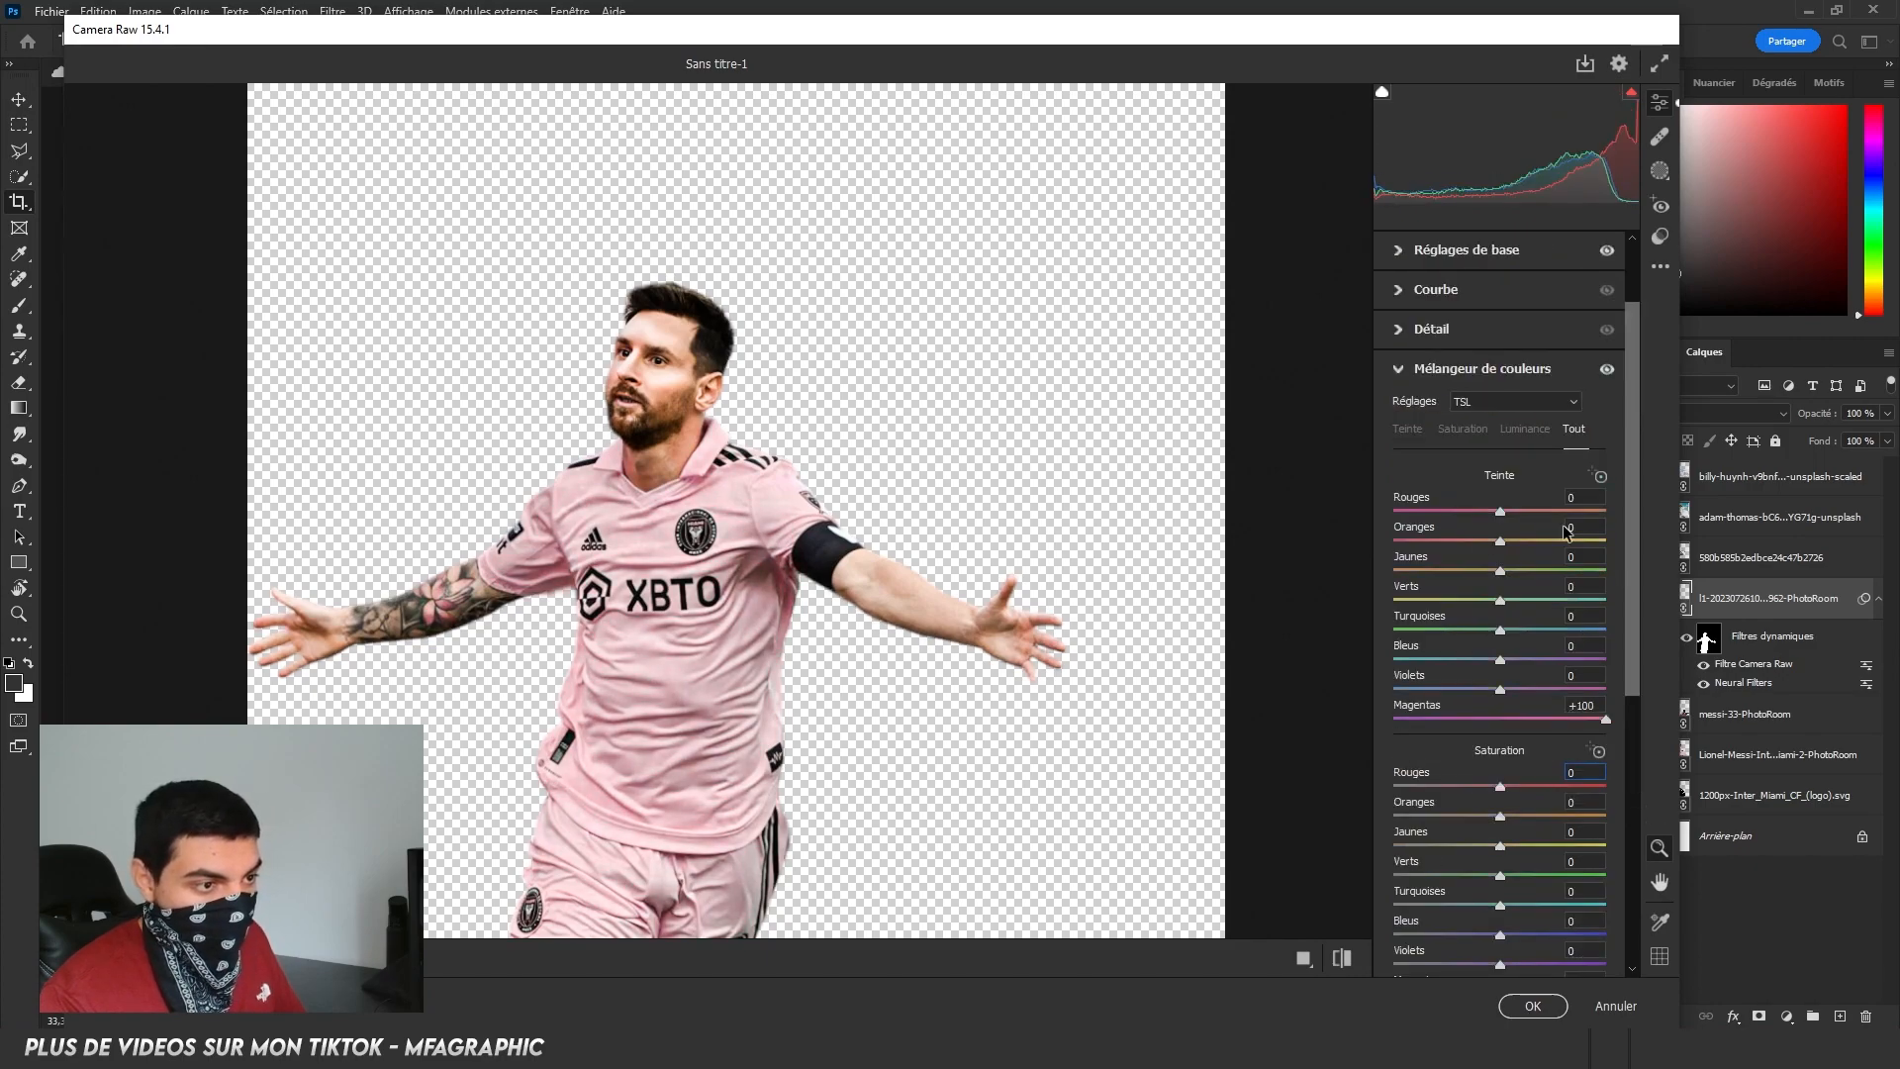
{"action": "left_click_drag", "start_coordinate": [1502, 512], "coordinate": [1484, 554]}
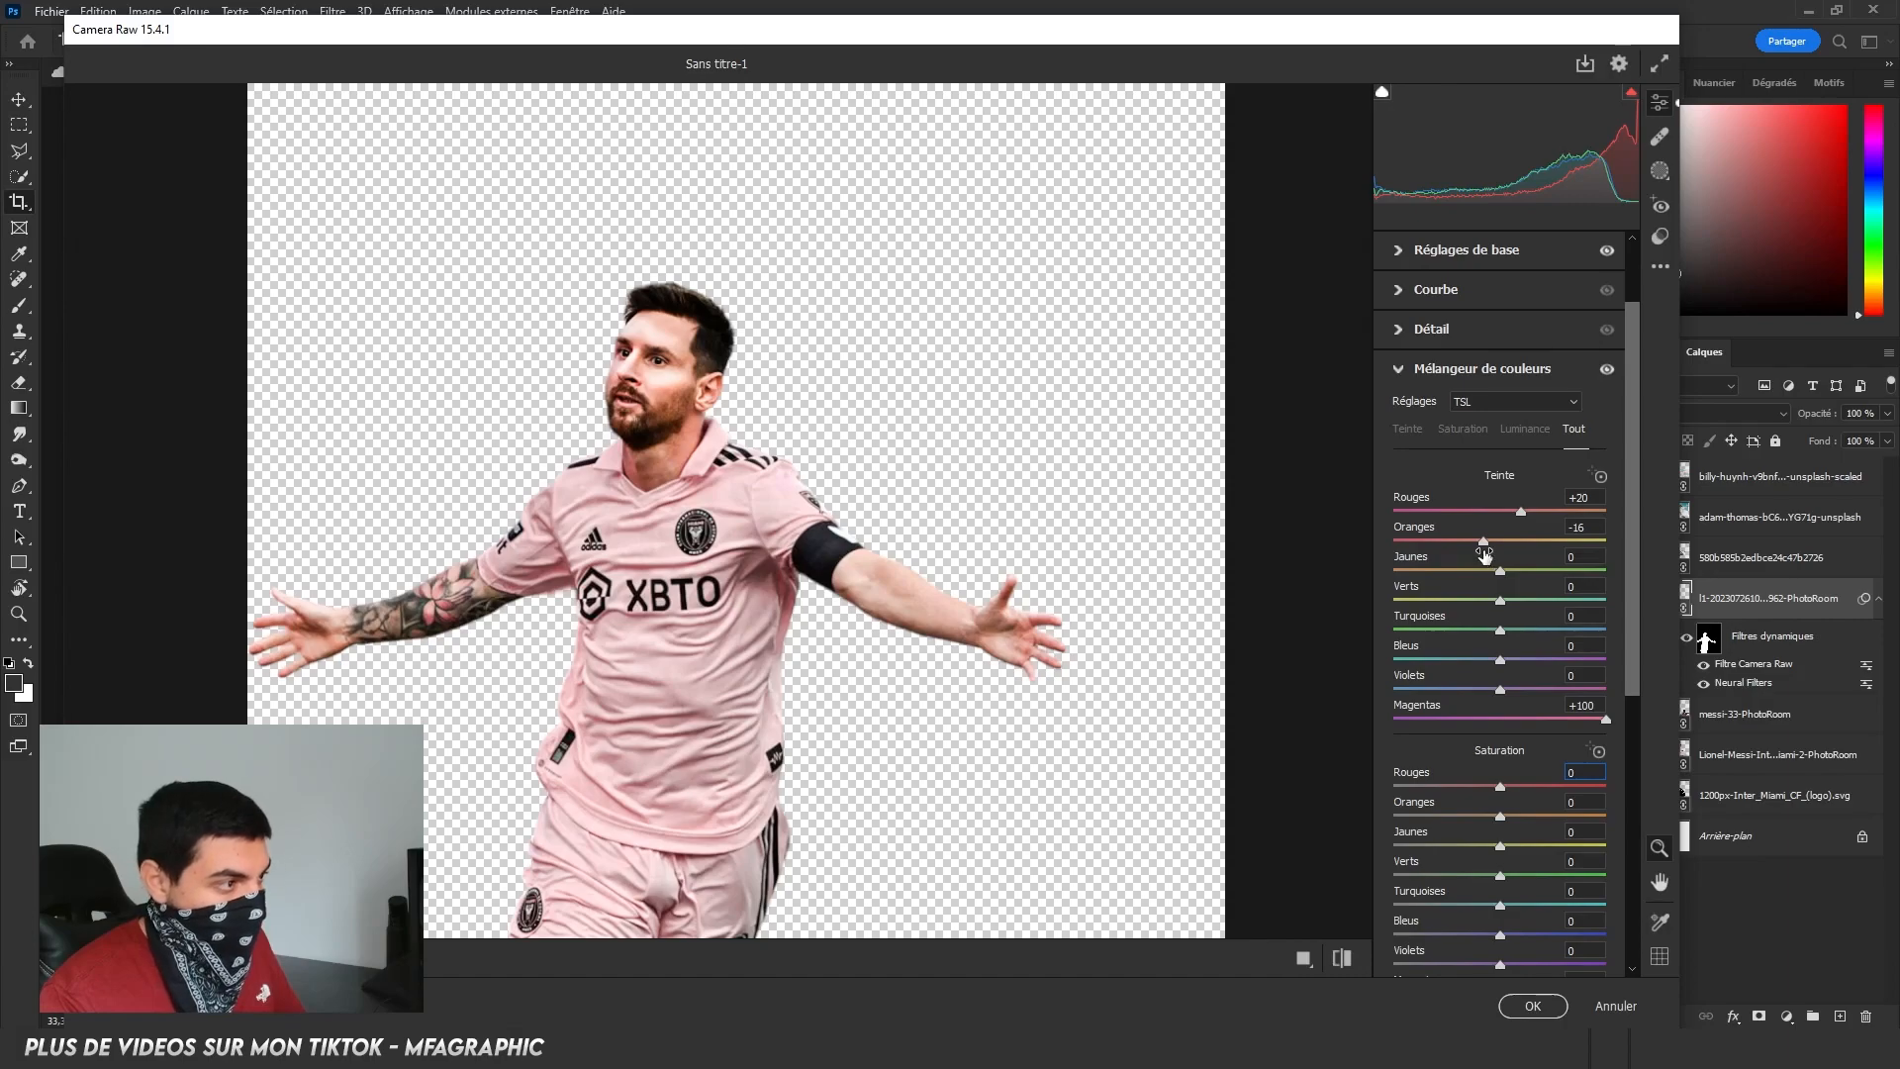
Adjust the Detail settings slightly and set the tone curve to Highlights +10, Lights -20, Darks +30 and Shadows +31.
{"action": "left_click", "coordinate": [1438, 341]}
{"action": "left_click_drag", "start_coordinate": [1401, 492], "coordinate": [1427, 499]}
{"action": "left_click", "coordinate": [1433, 397]}
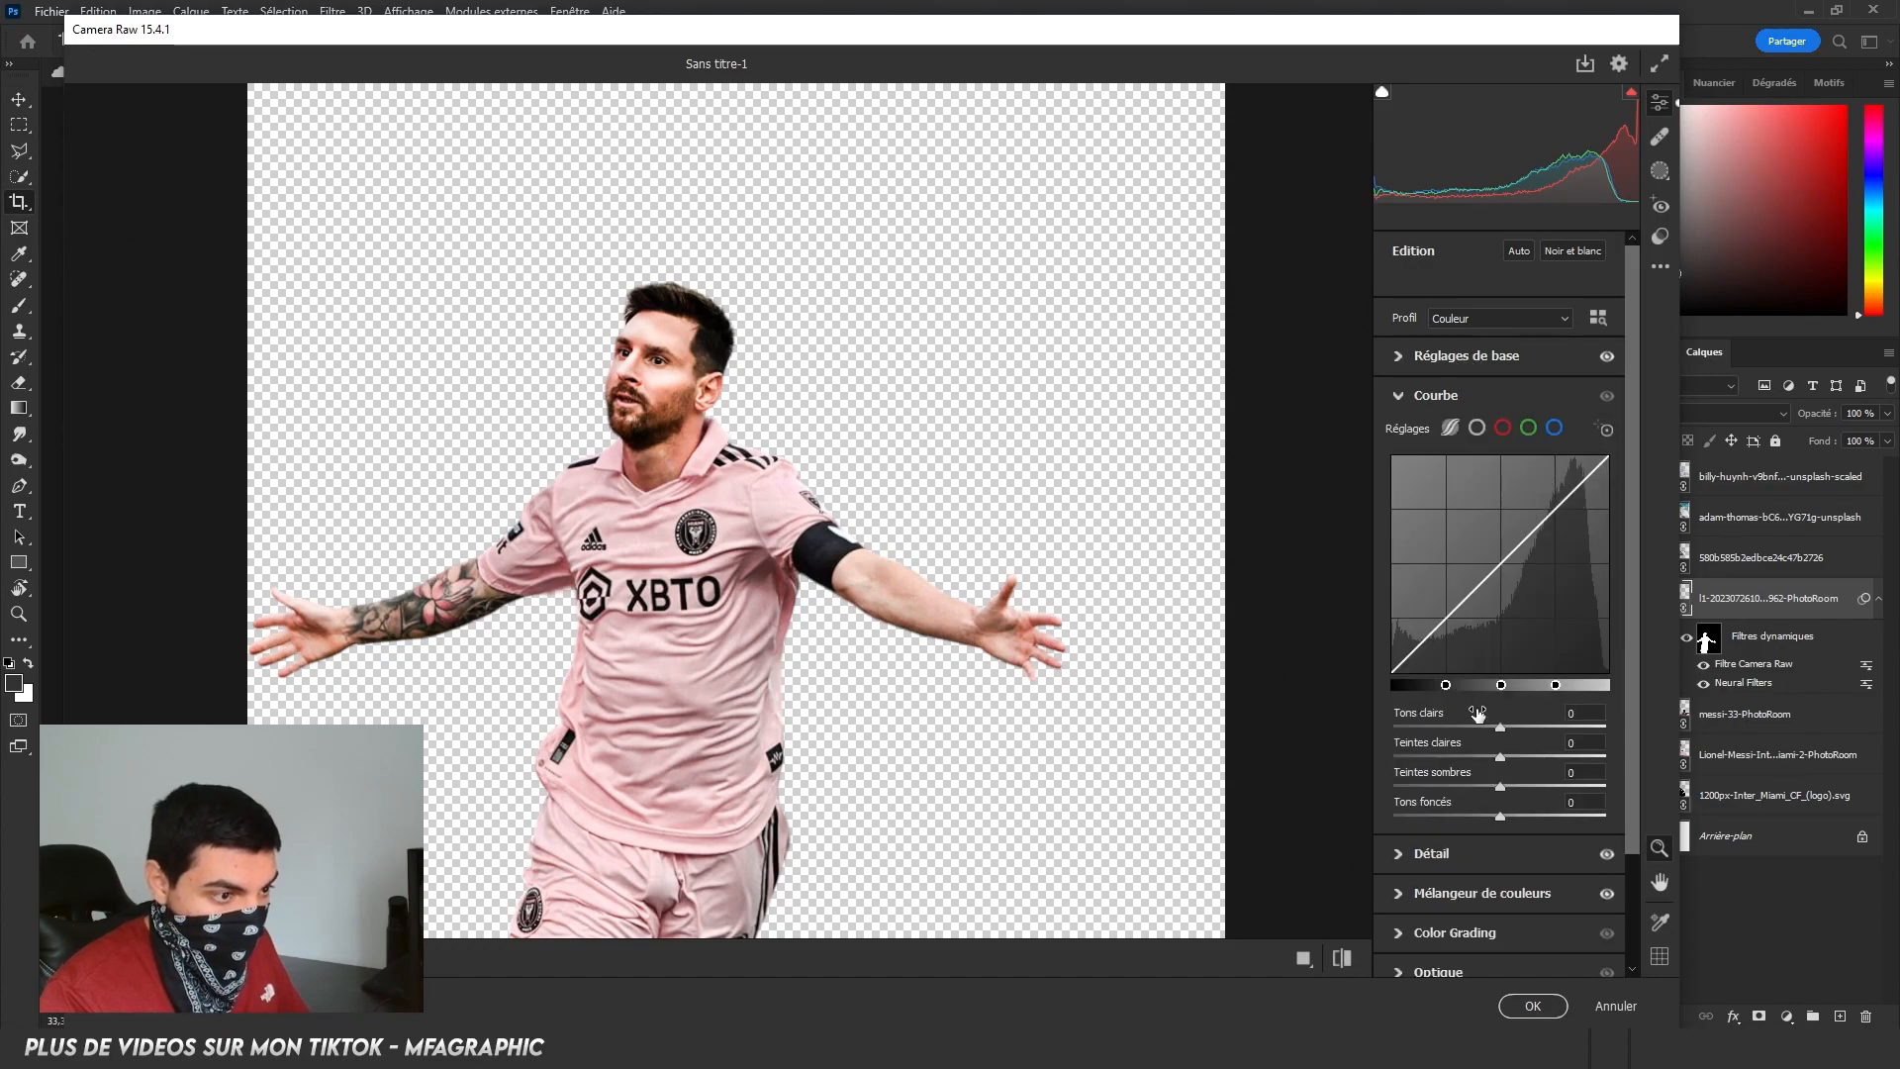
{"action": "left_click_drag", "start_coordinate": [1500, 728], "coordinate": [1533, 822]}
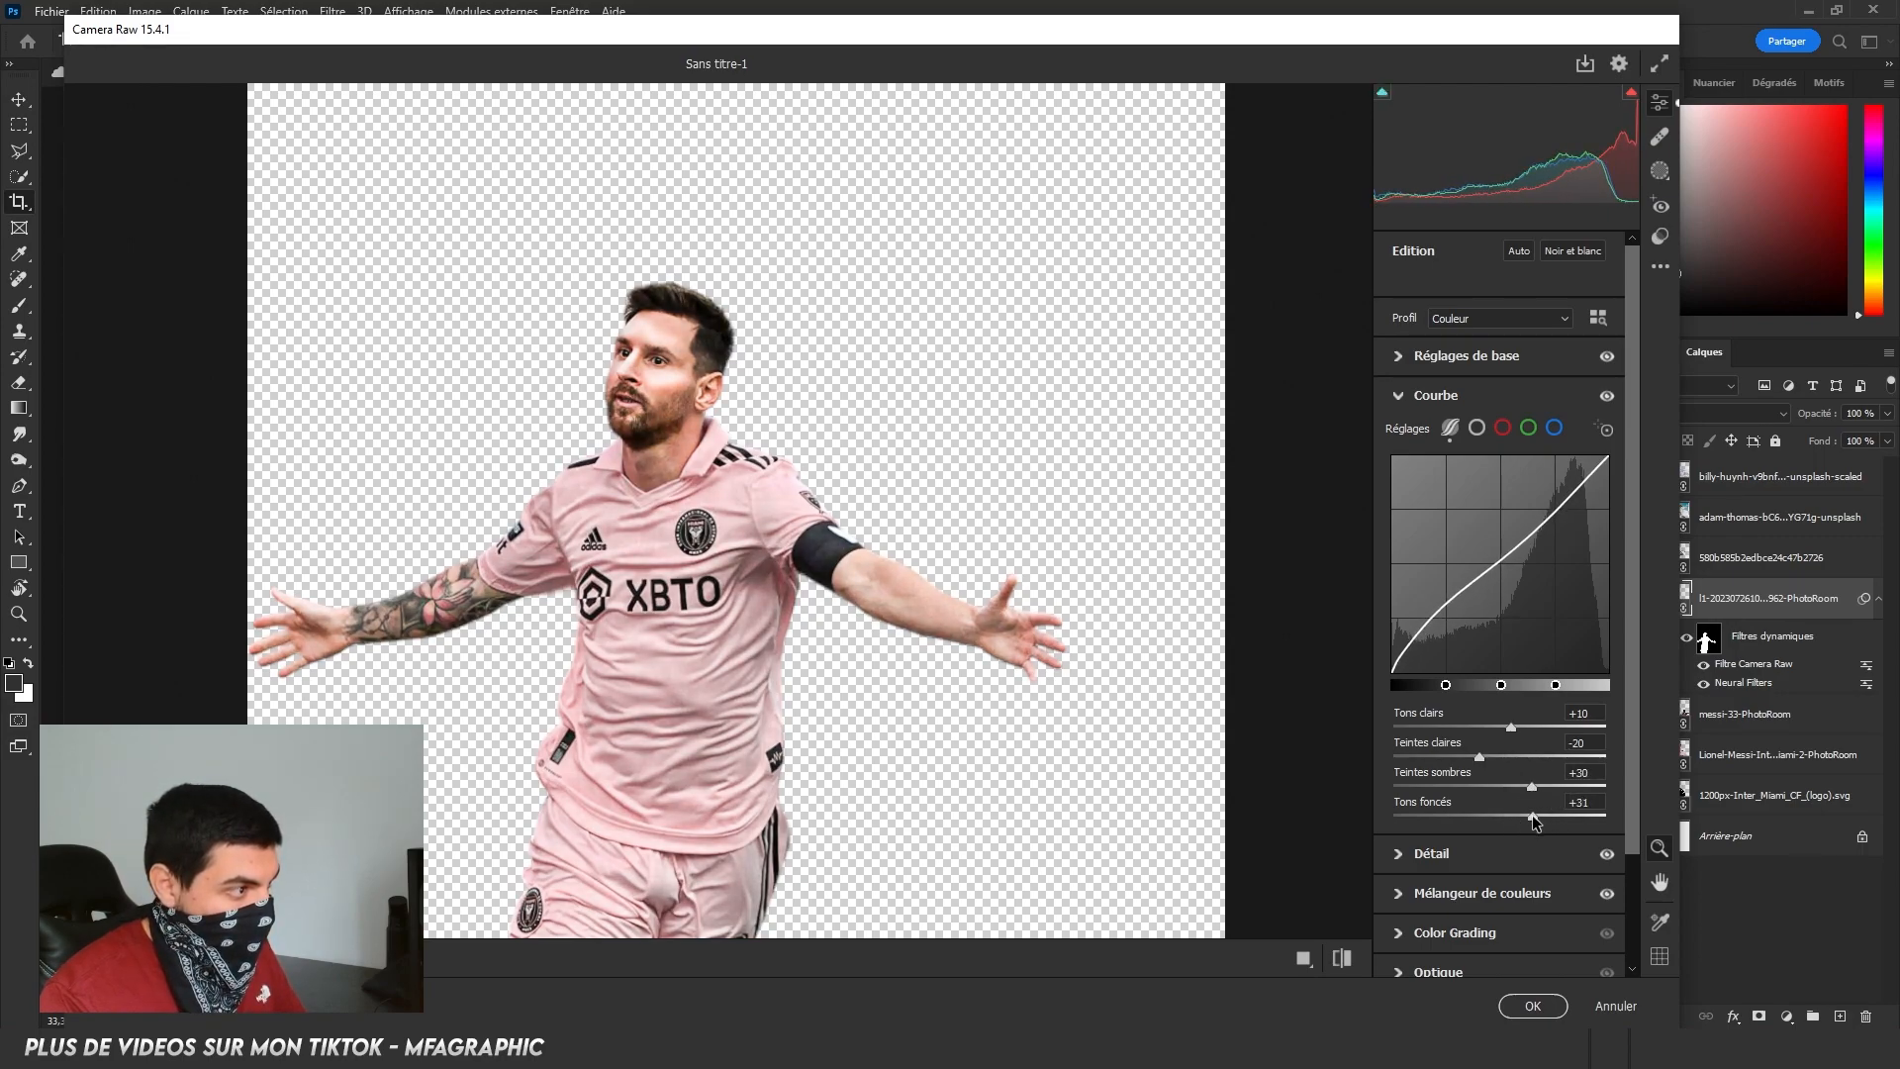
Set Contrast to +24, Highlights +20, Shadows +2, Whites -15, Blacks +27 and Dehaze -7, and apply the Camera Raw filter.
{"action": "left_click", "coordinate": [1434, 354]}
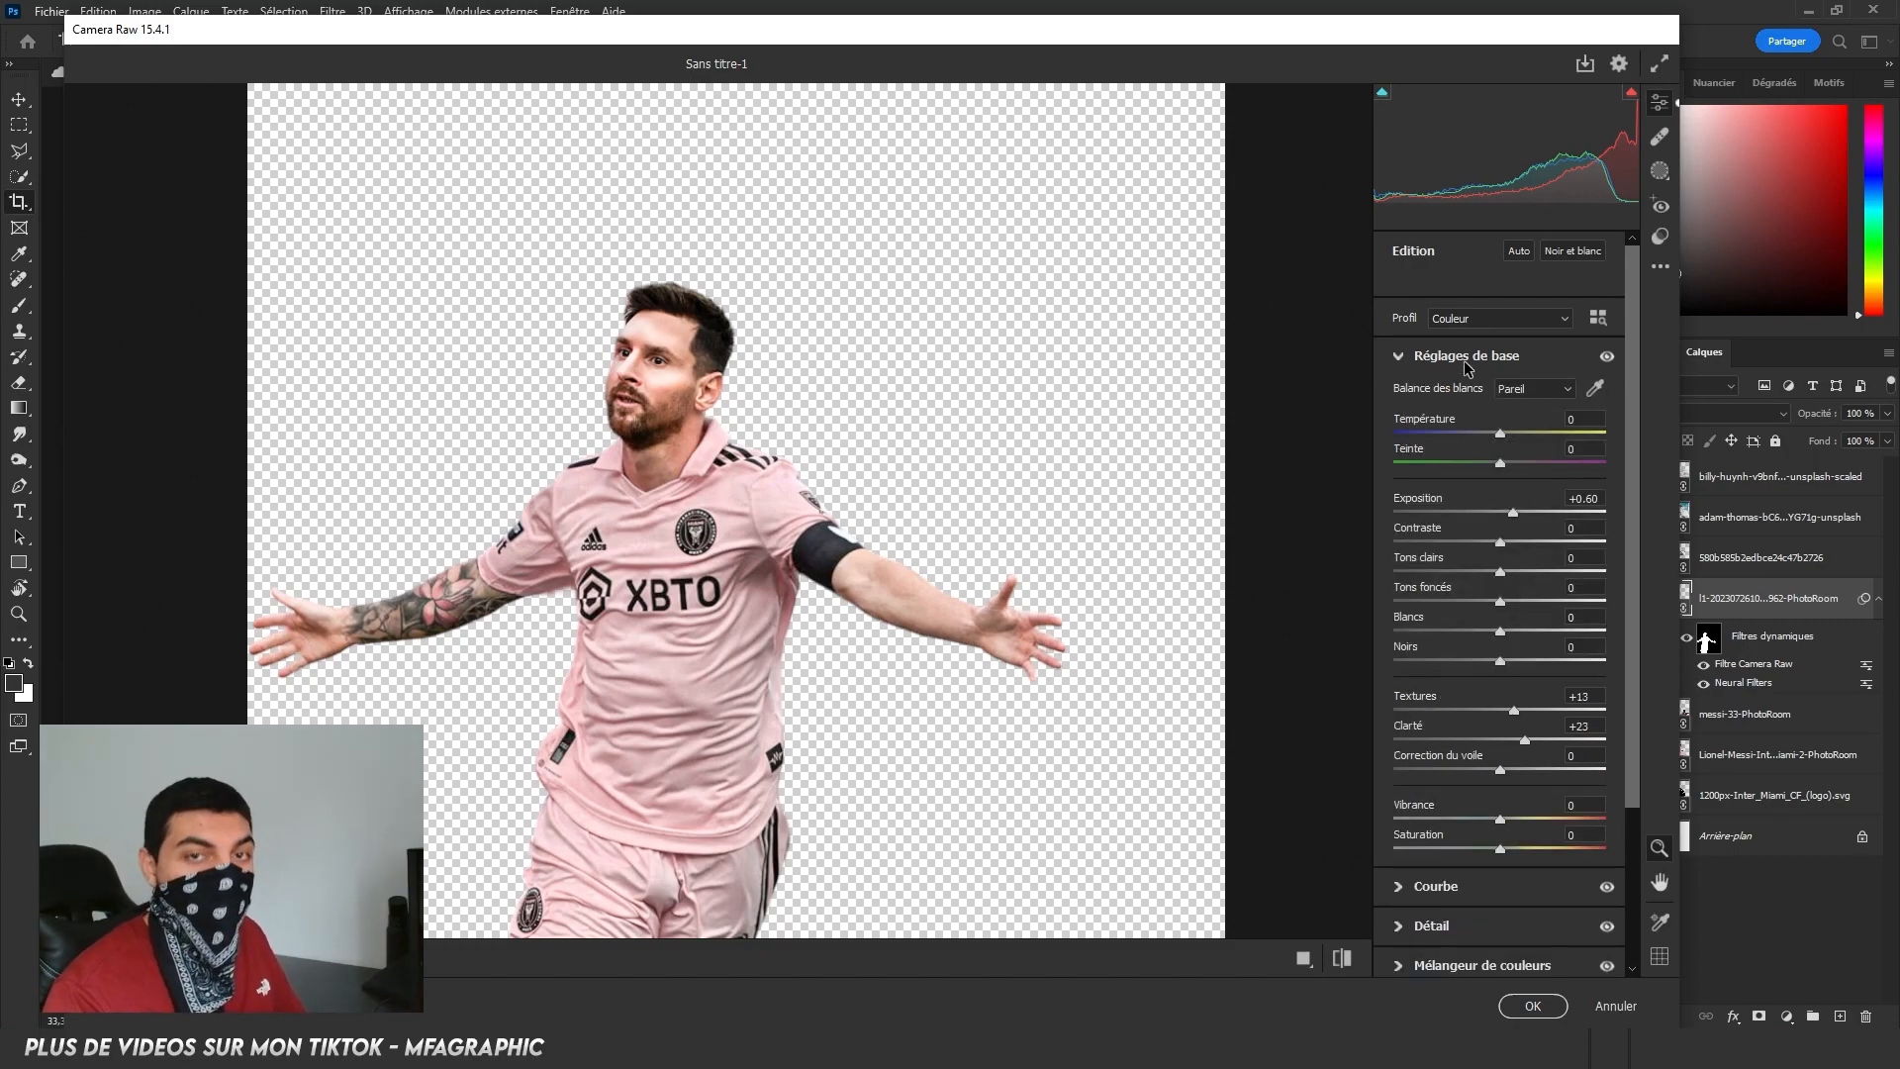
{"action": "left_click_drag", "start_coordinate": [1498, 543], "coordinate": [1483, 634]}
{"action": "left_click", "coordinate": [1528, 655]}
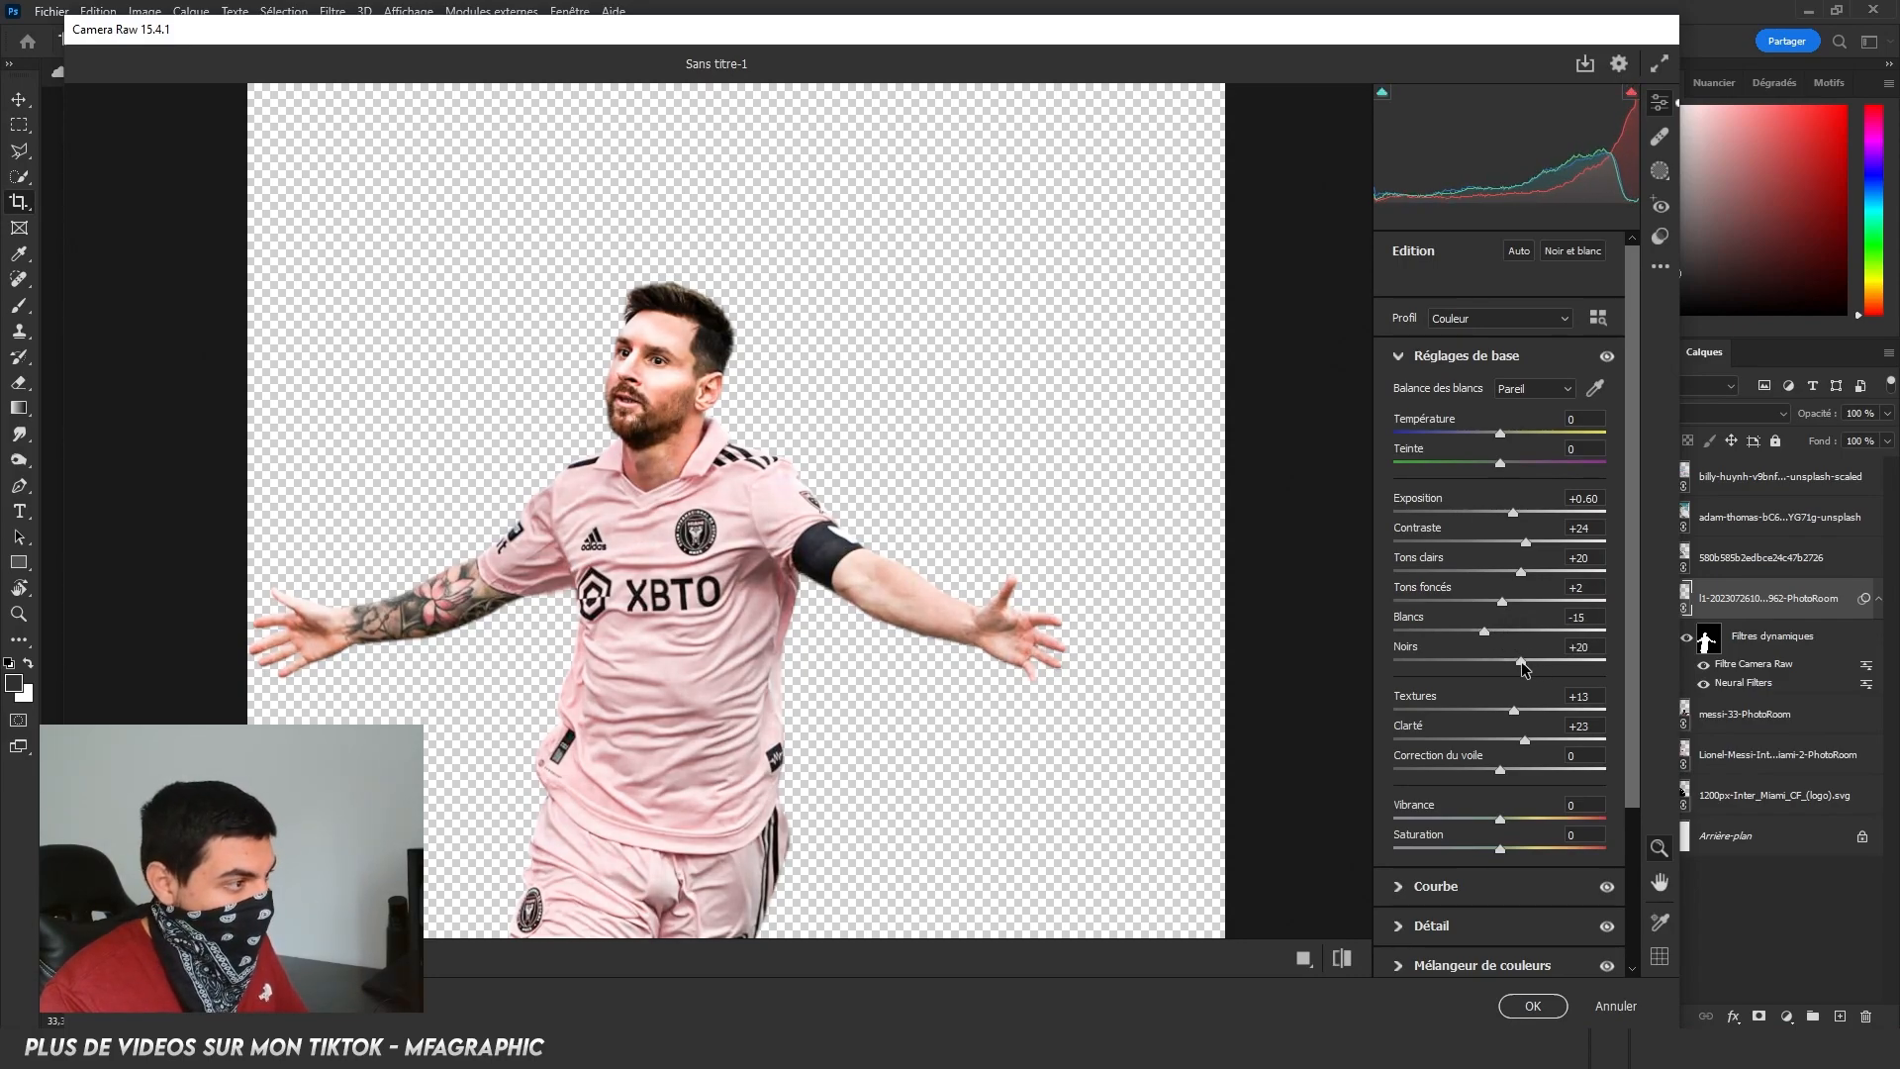
{"action": "left_click_drag", "start_coordinate": [1500, 769], "coordinate": [1507, 771]}
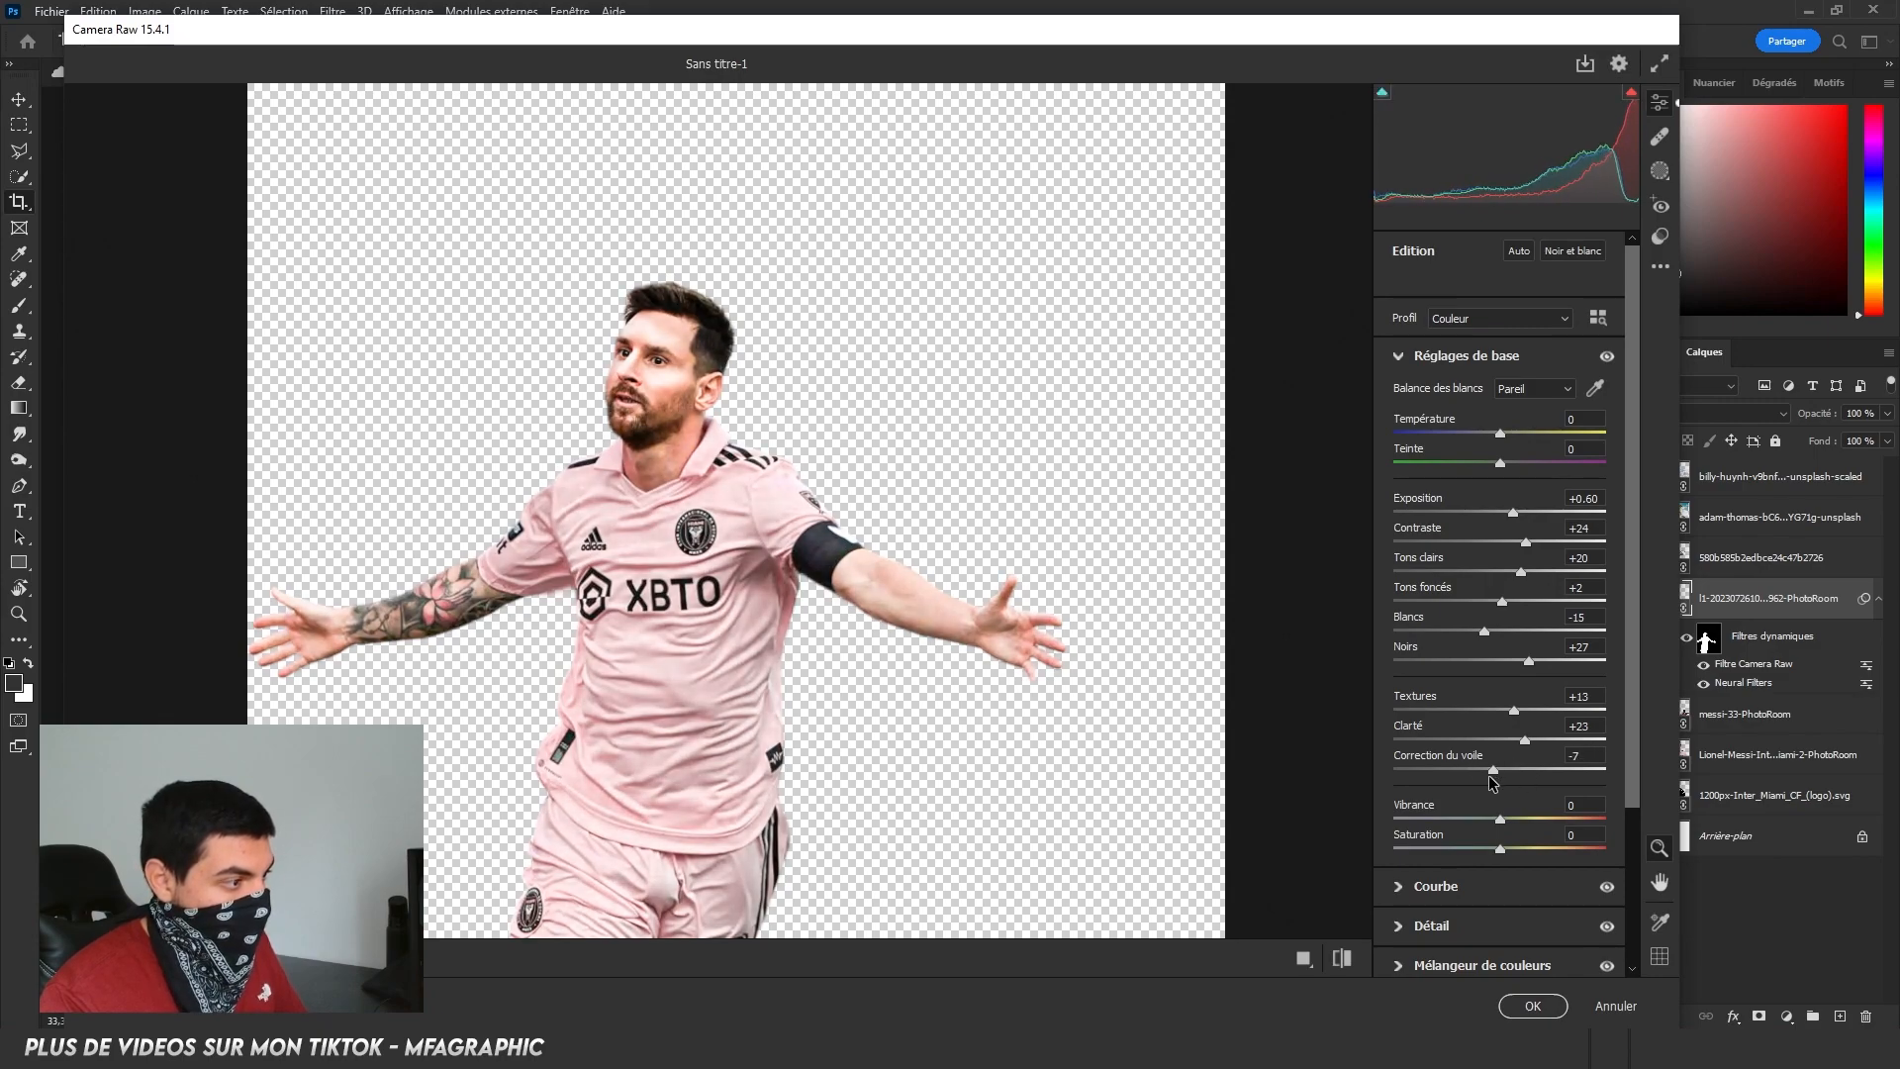
{"action": "left_click", "coordinate": [1502, 1003]}
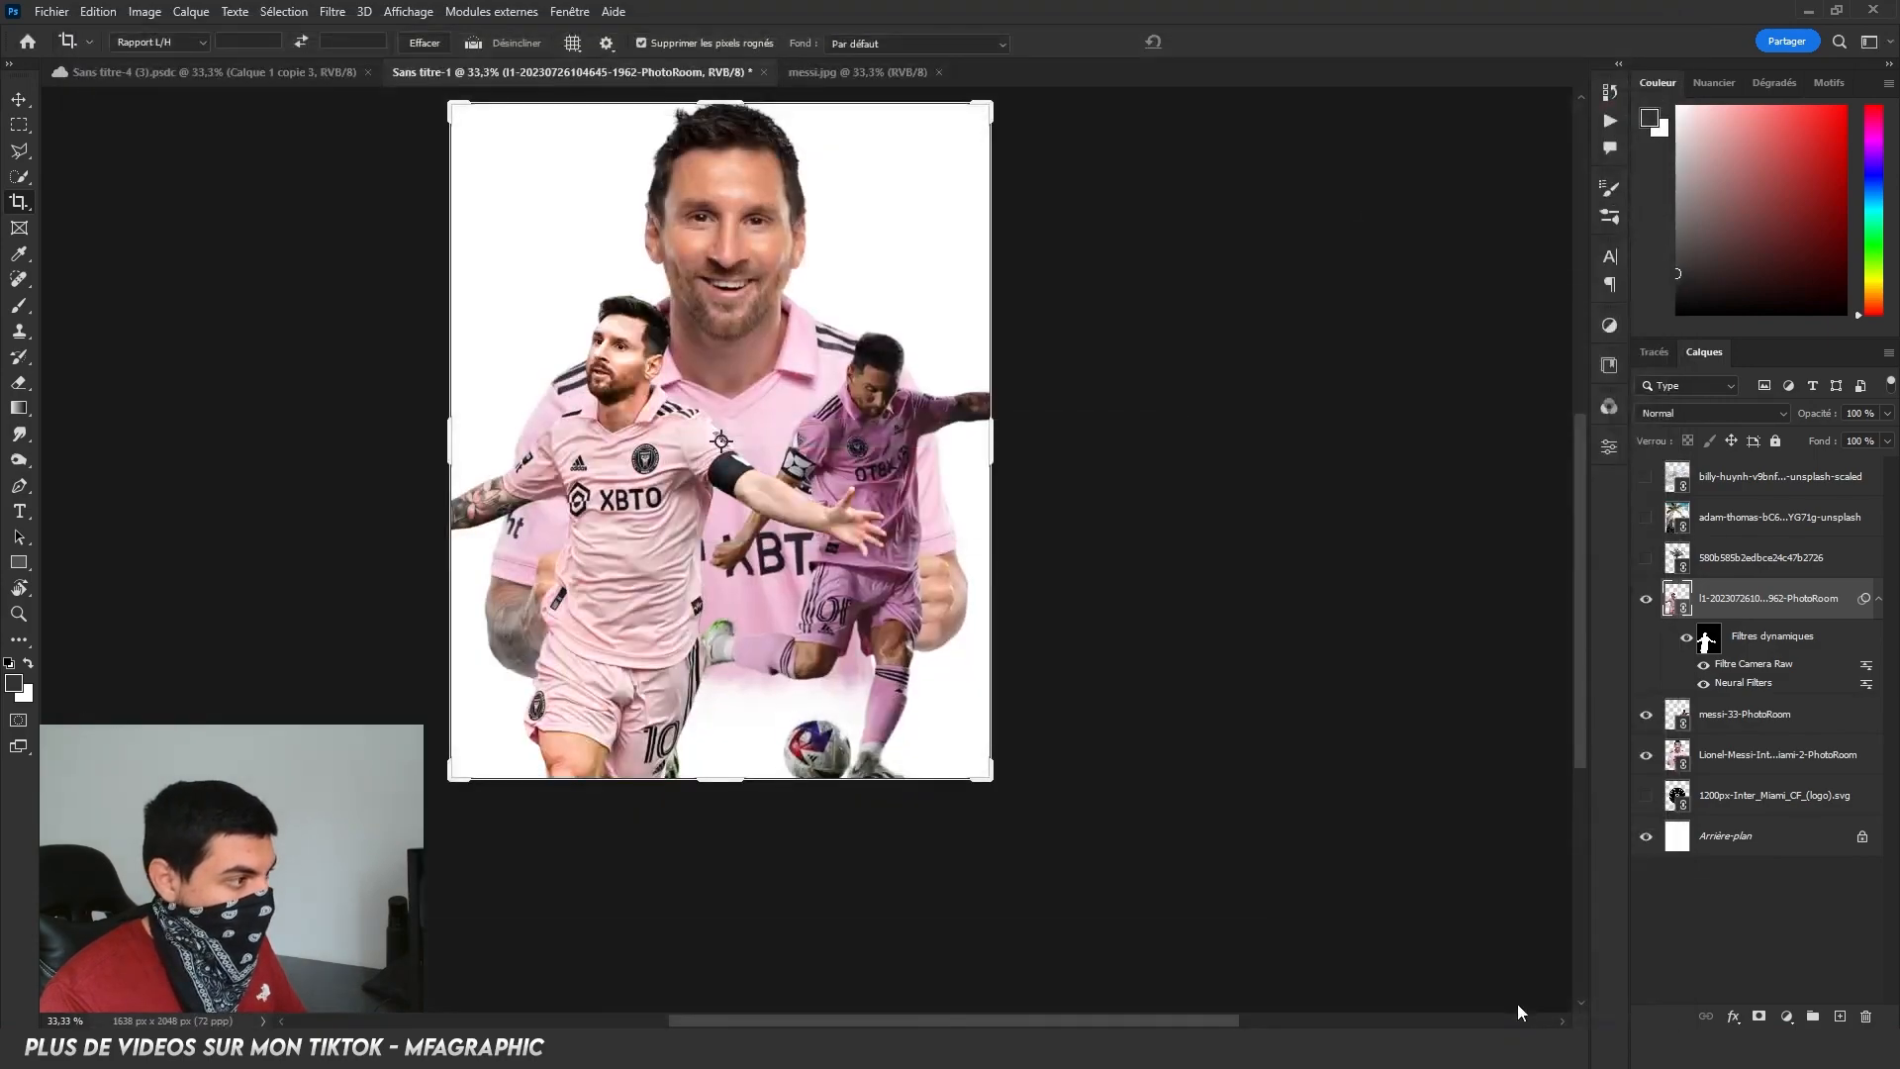
Compare the poster before and after the Camera Raw filter using the history states.
{"action": "left_click", "coordinate": [1610, 92]}
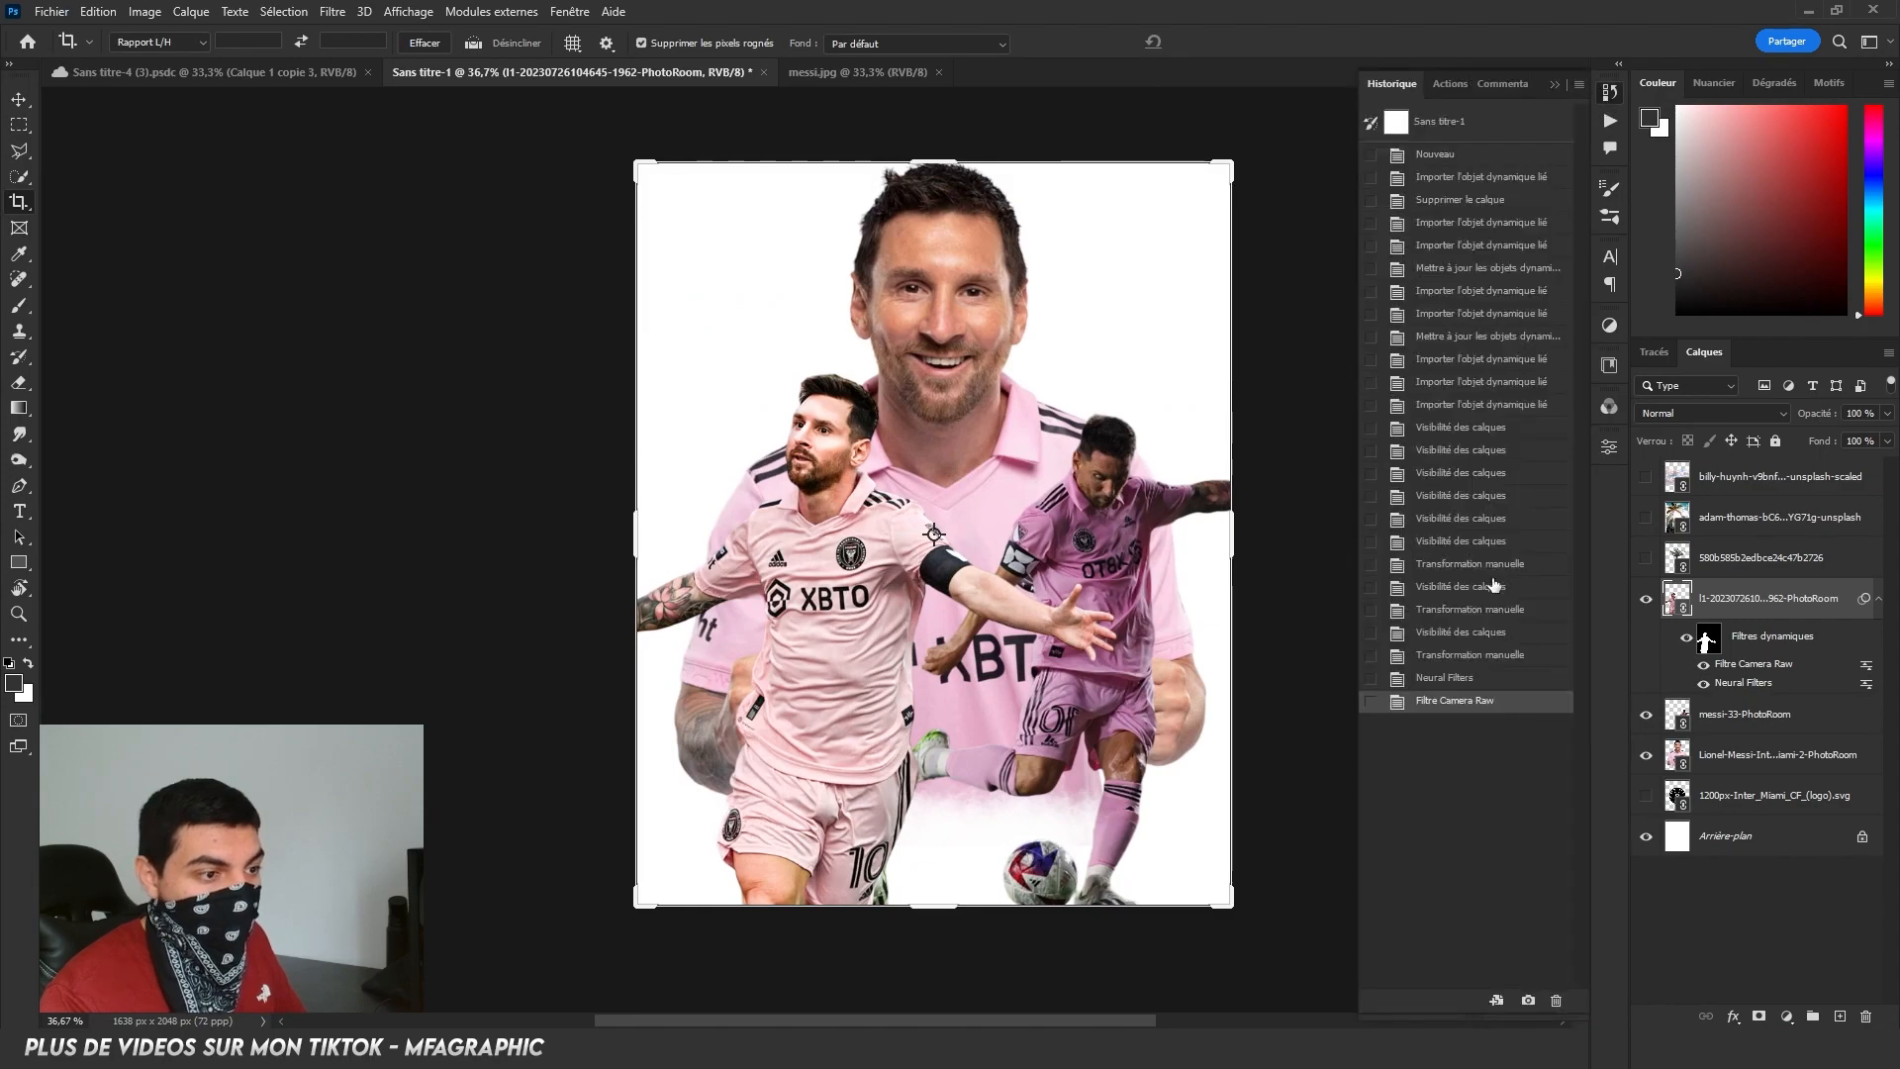
{"action": "left_click", "coordinate": [1475, 681]}
{"action": "left_click", "coordinate": [1476, 705]}
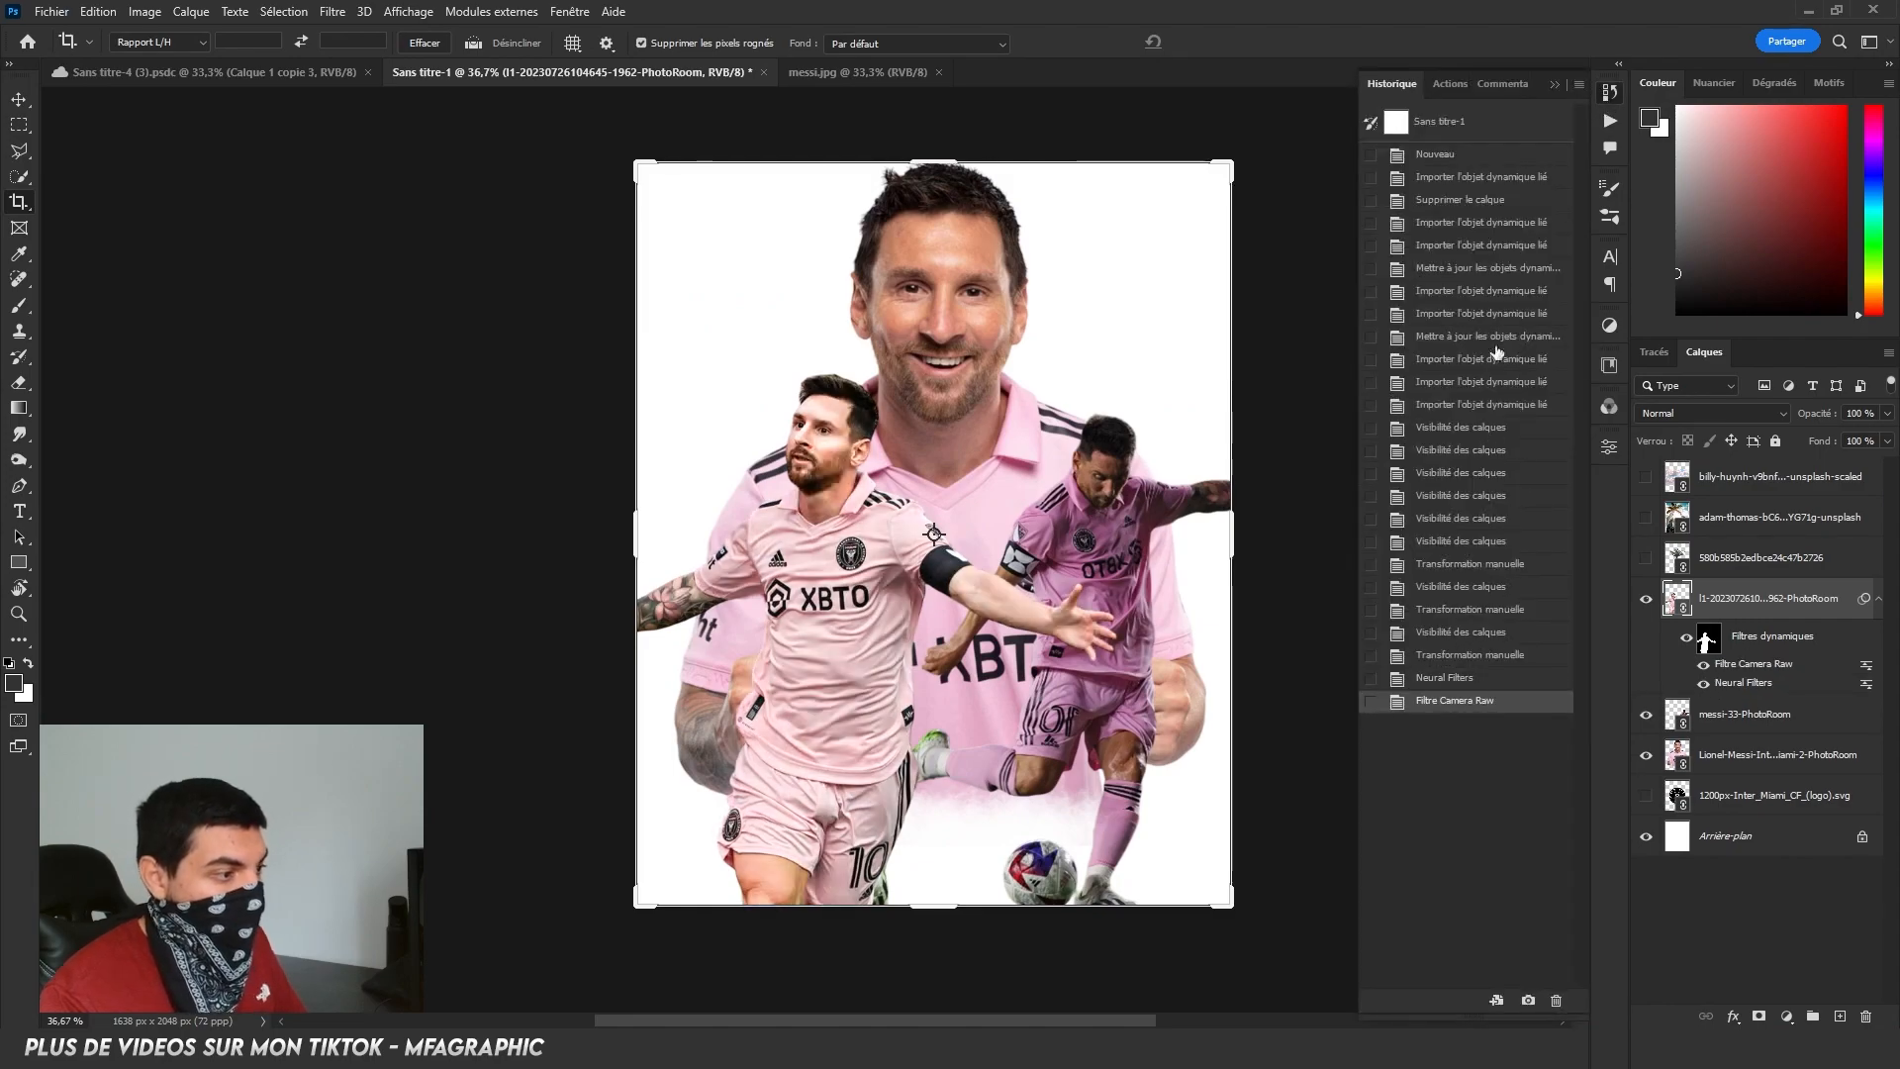
{"action": "left_click", "coordinate": [1610, 92]}
{"action": "left_click_drag", "start_coordinate": [1050, 553], "coordinate": [979, 569]}
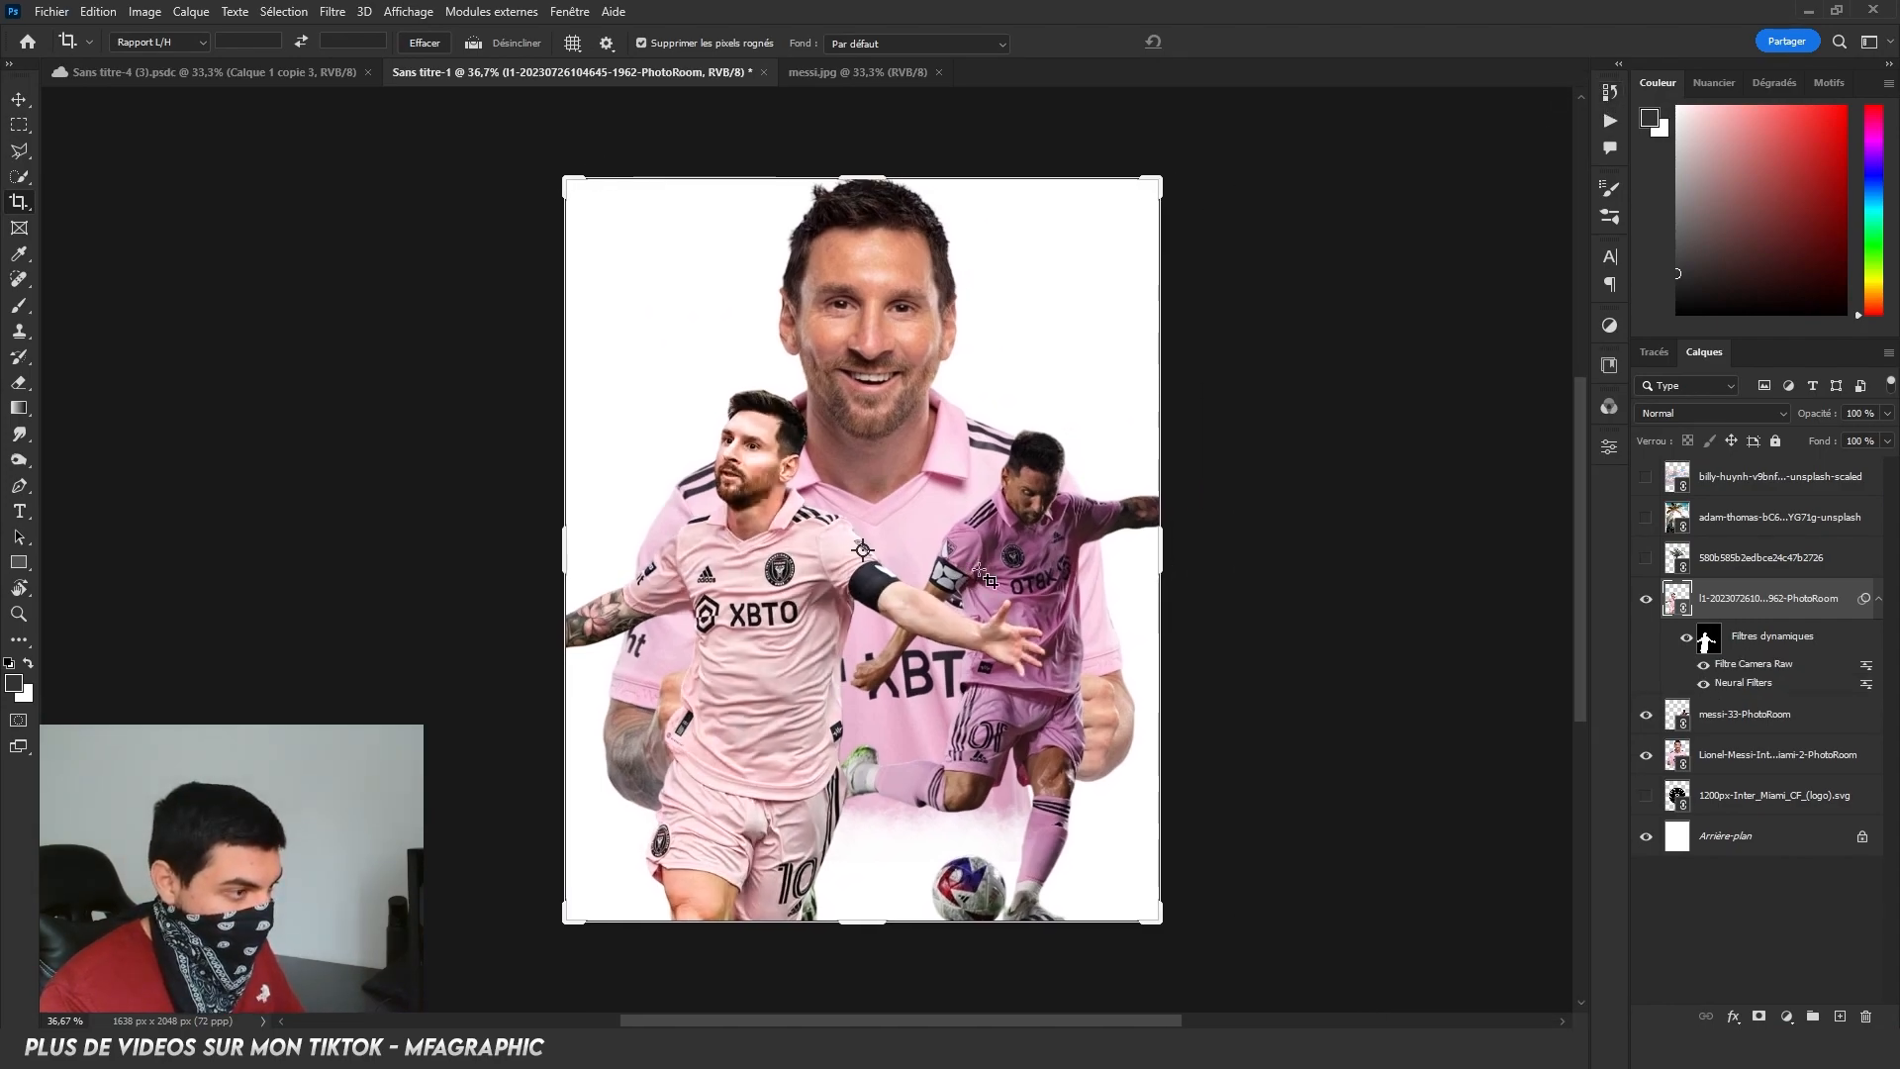
Apply the Photo Restoration neural filter to the messi-33-PhotoRoom layer with photo enhancement at 0.
{"action": "left_click", "coordinate": [1761, 715]}
{"action": "left_click", "coordinate": [333, 11]}
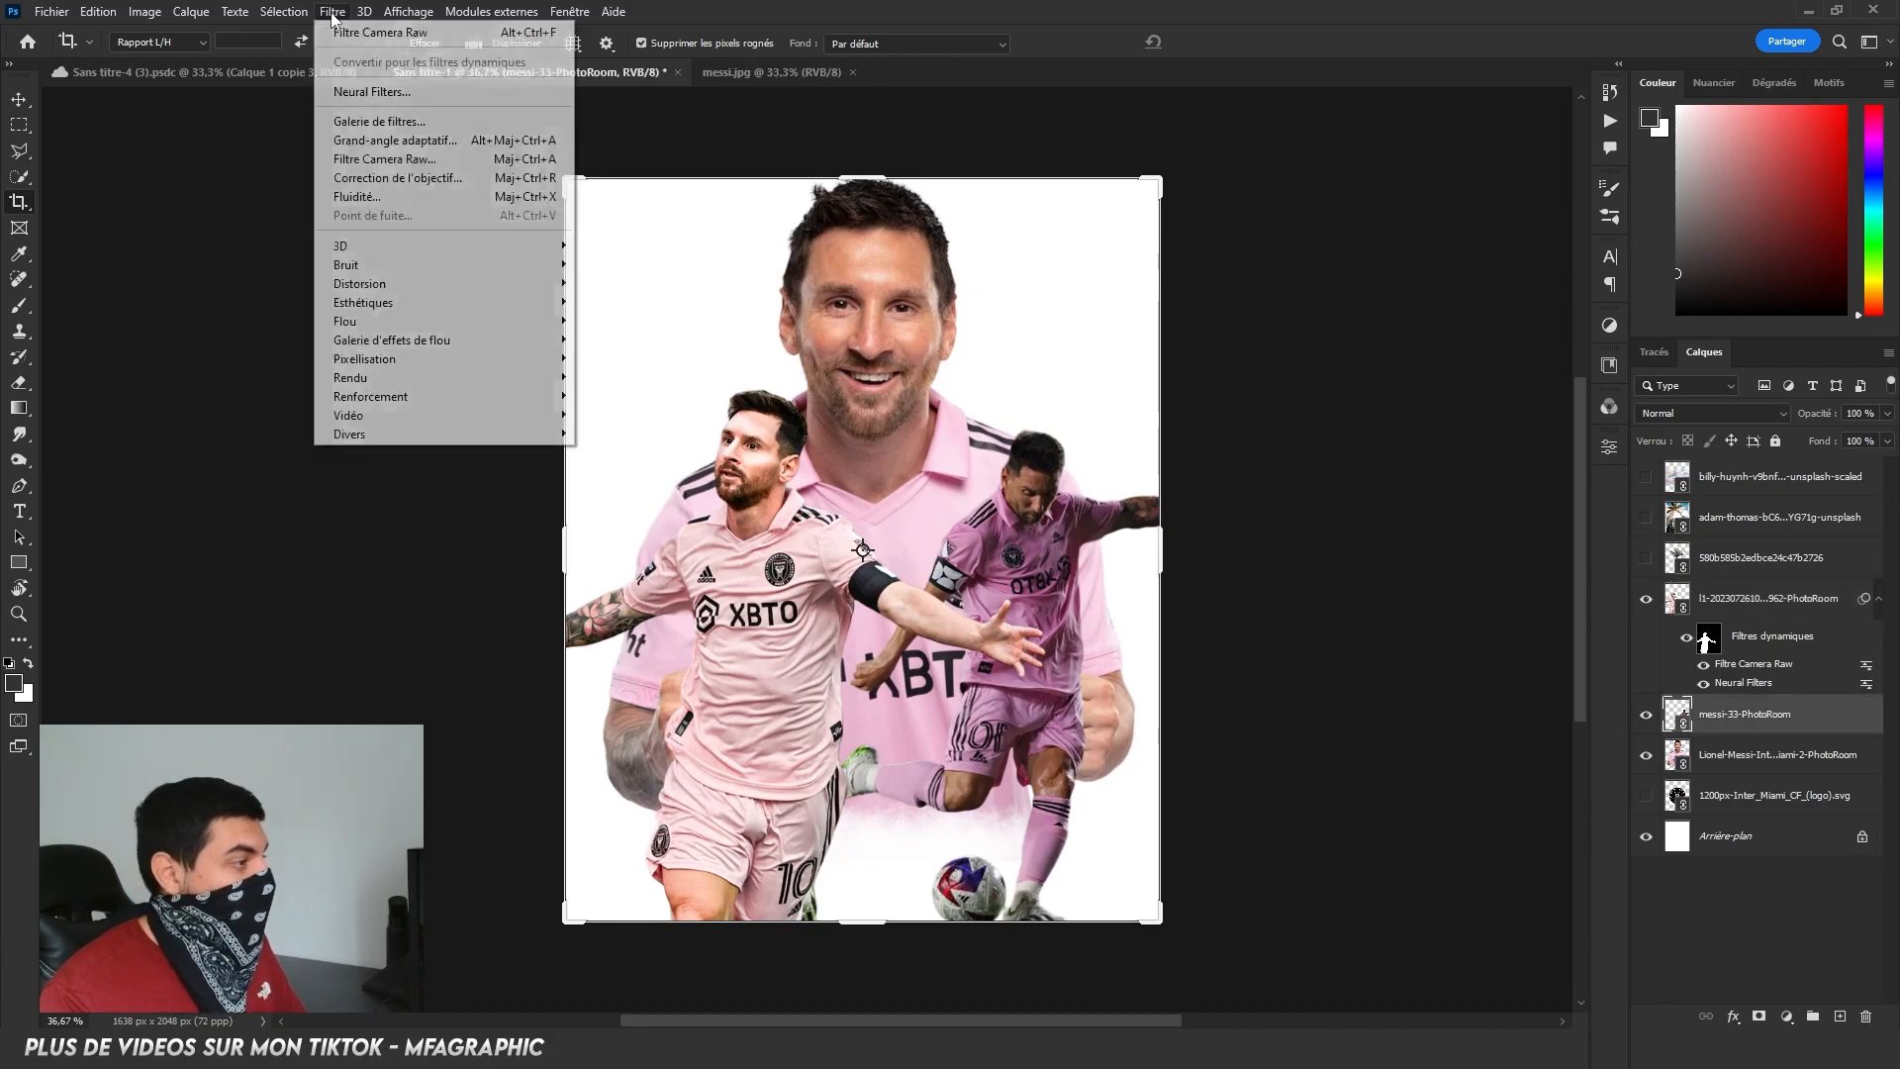
{"action": "left_click", "coordinate": [386, 91]}
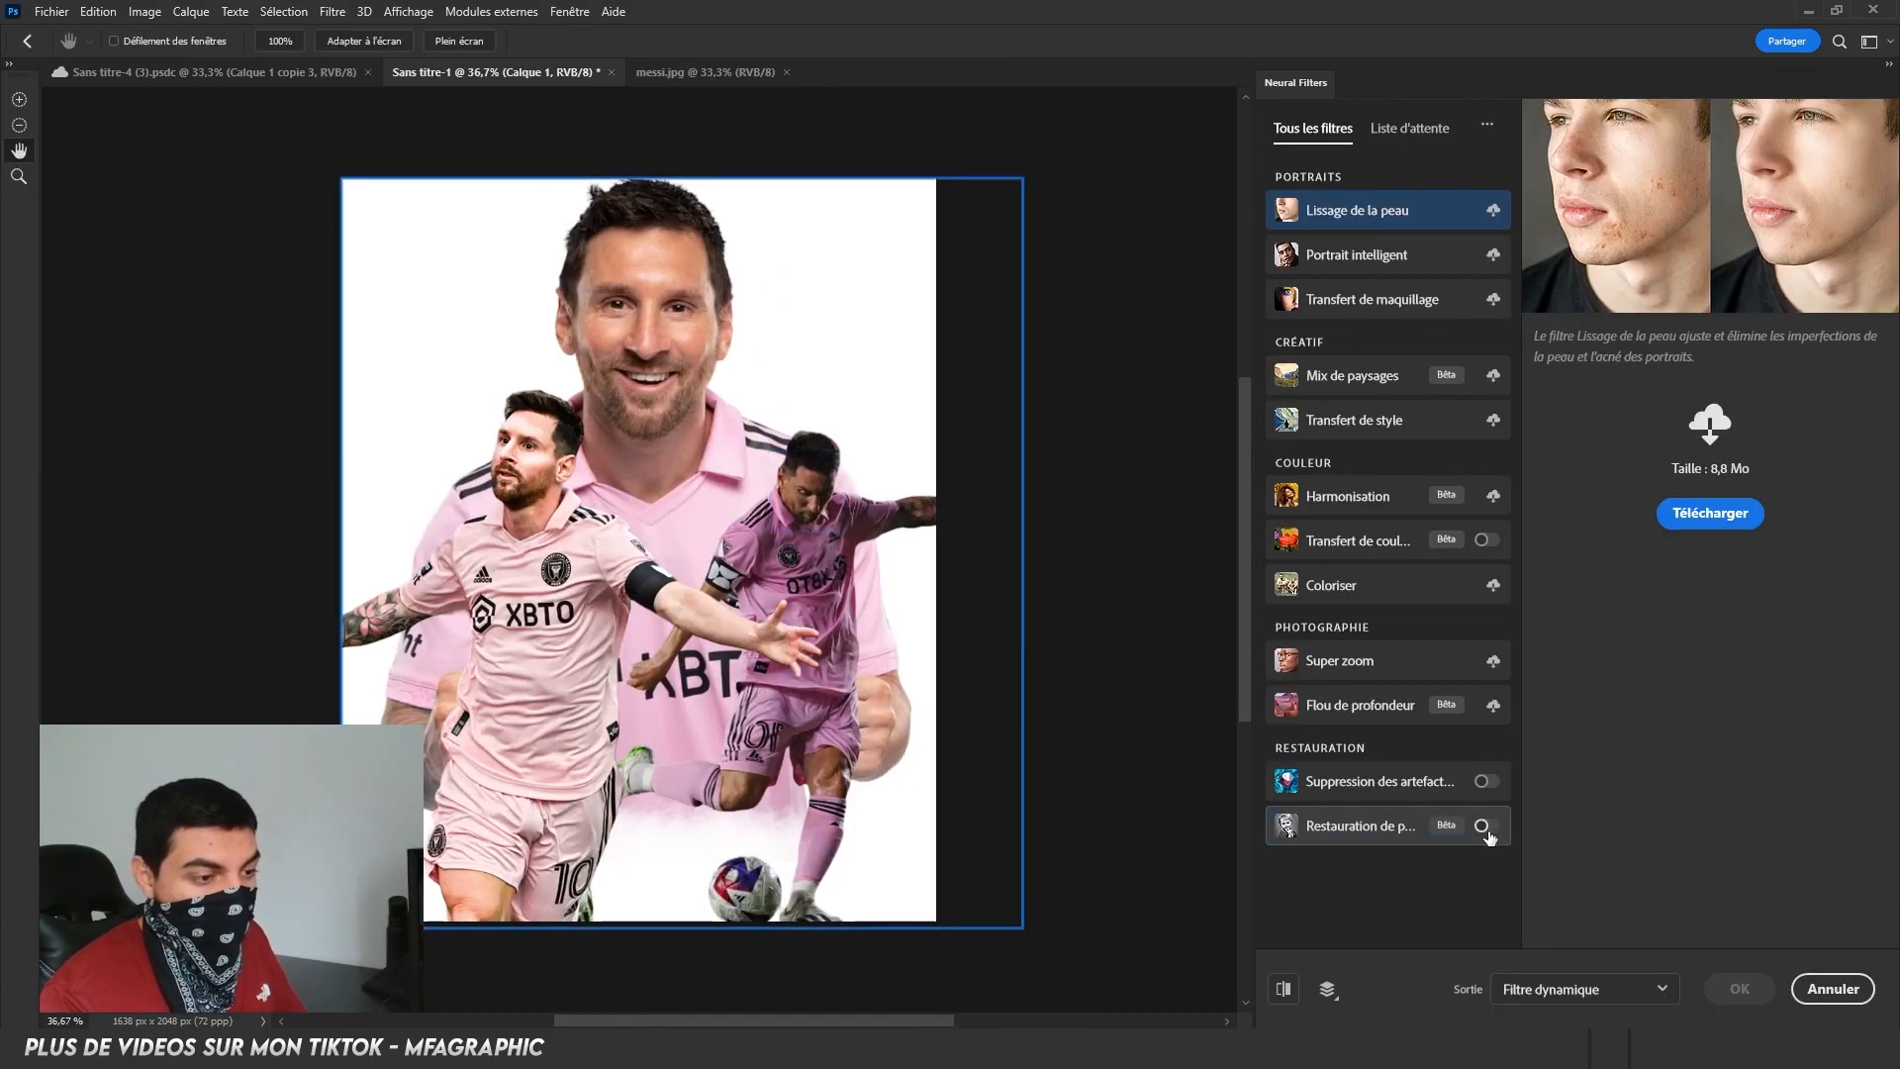
{"action": "left_click", "coordinate": [1484, 826]}
{"action": "left_click_drag", "start_coordinate": [1711, 212], "coordinate": [1549, 213]}
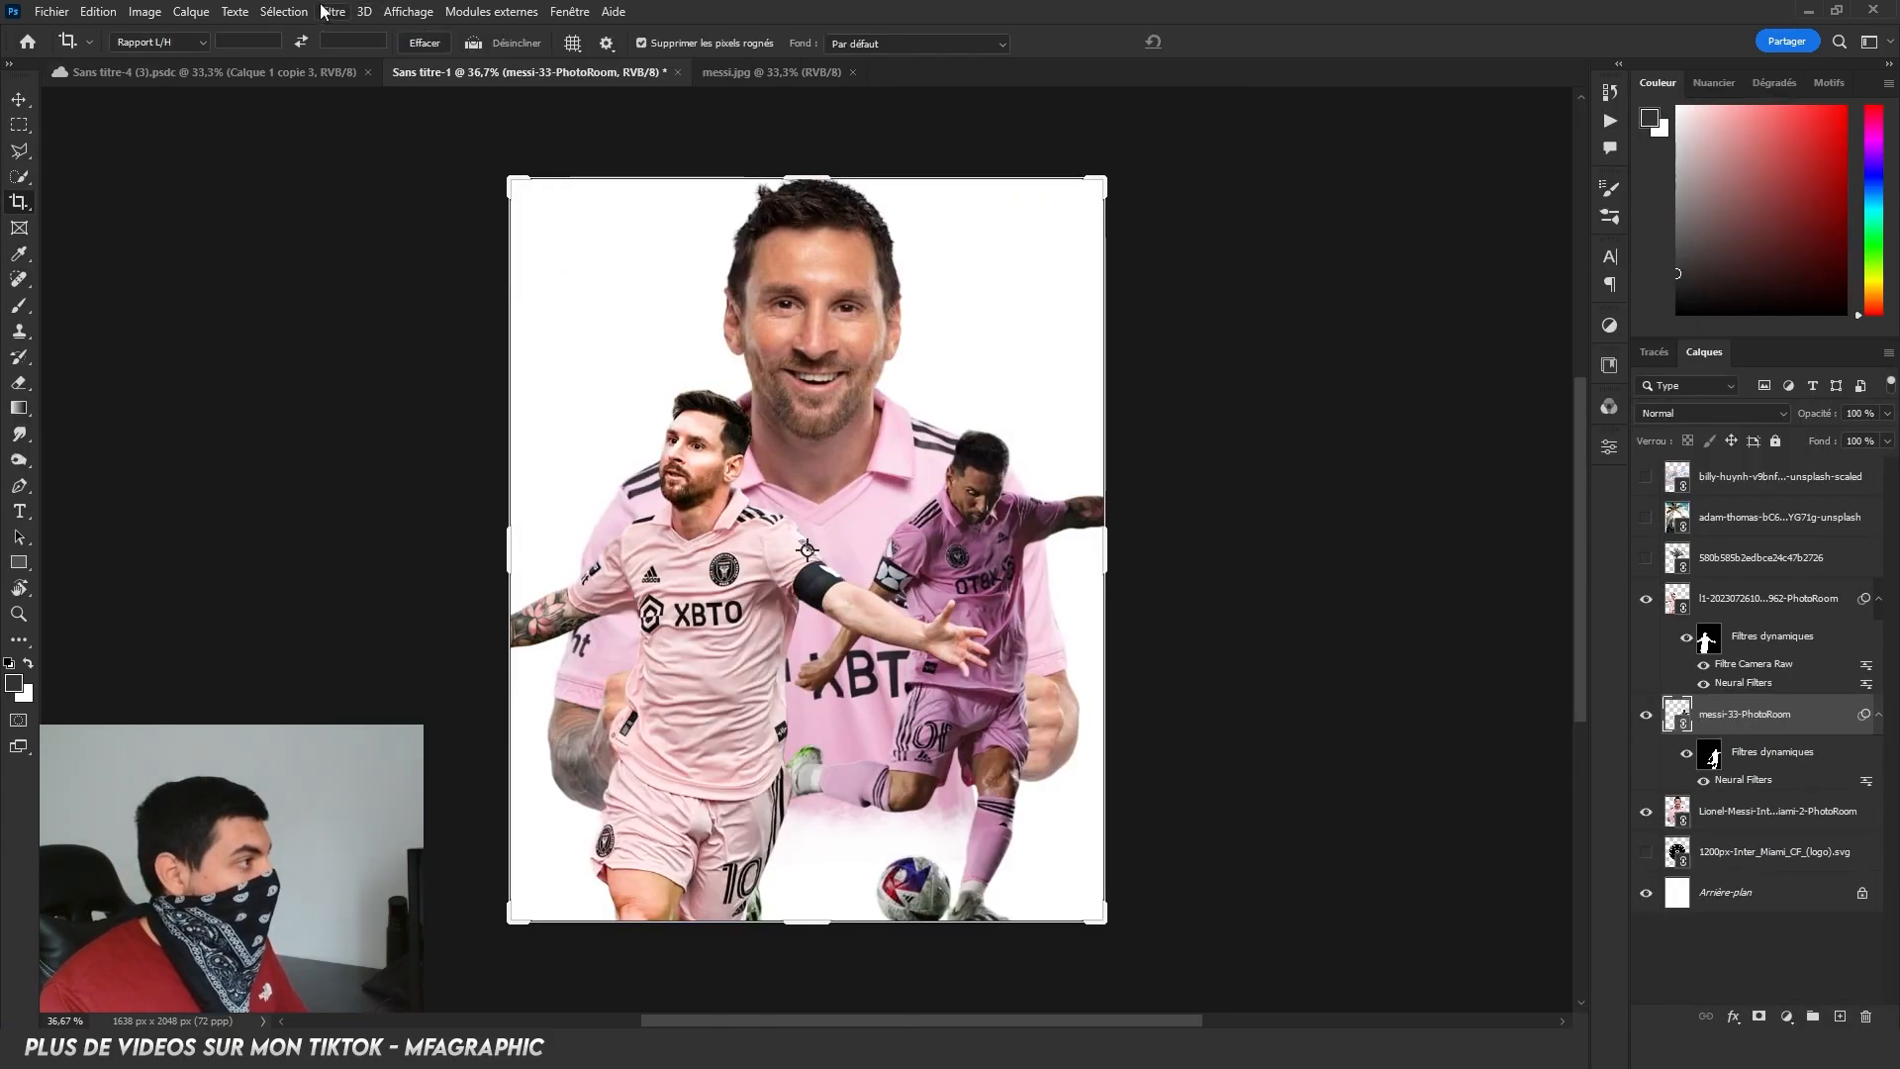
Start a Camera Raw filter on the messi-33-PhotoRoom layer and set Exposure to +1.05.
{"action": "left_click", "coordinate": [333, 12]}
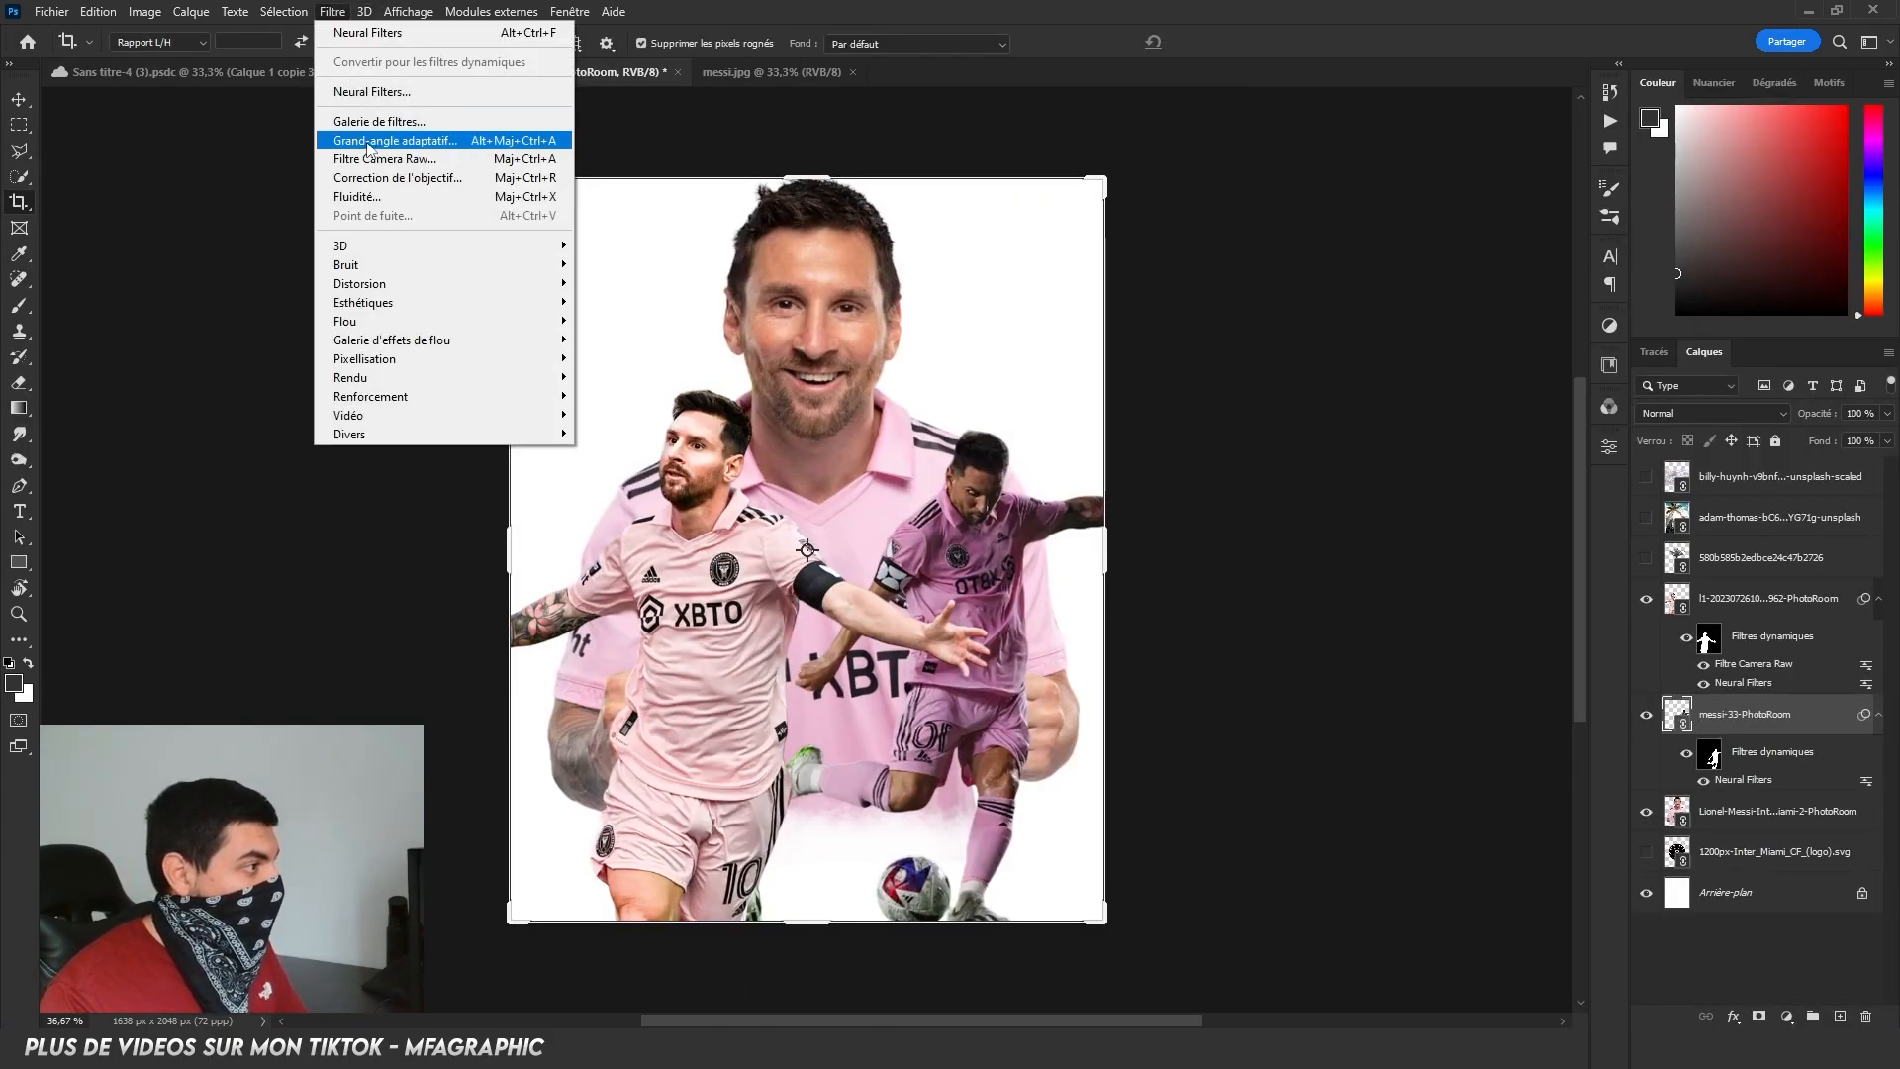
{"action": "left_click", "coordinate": [371, 158]}
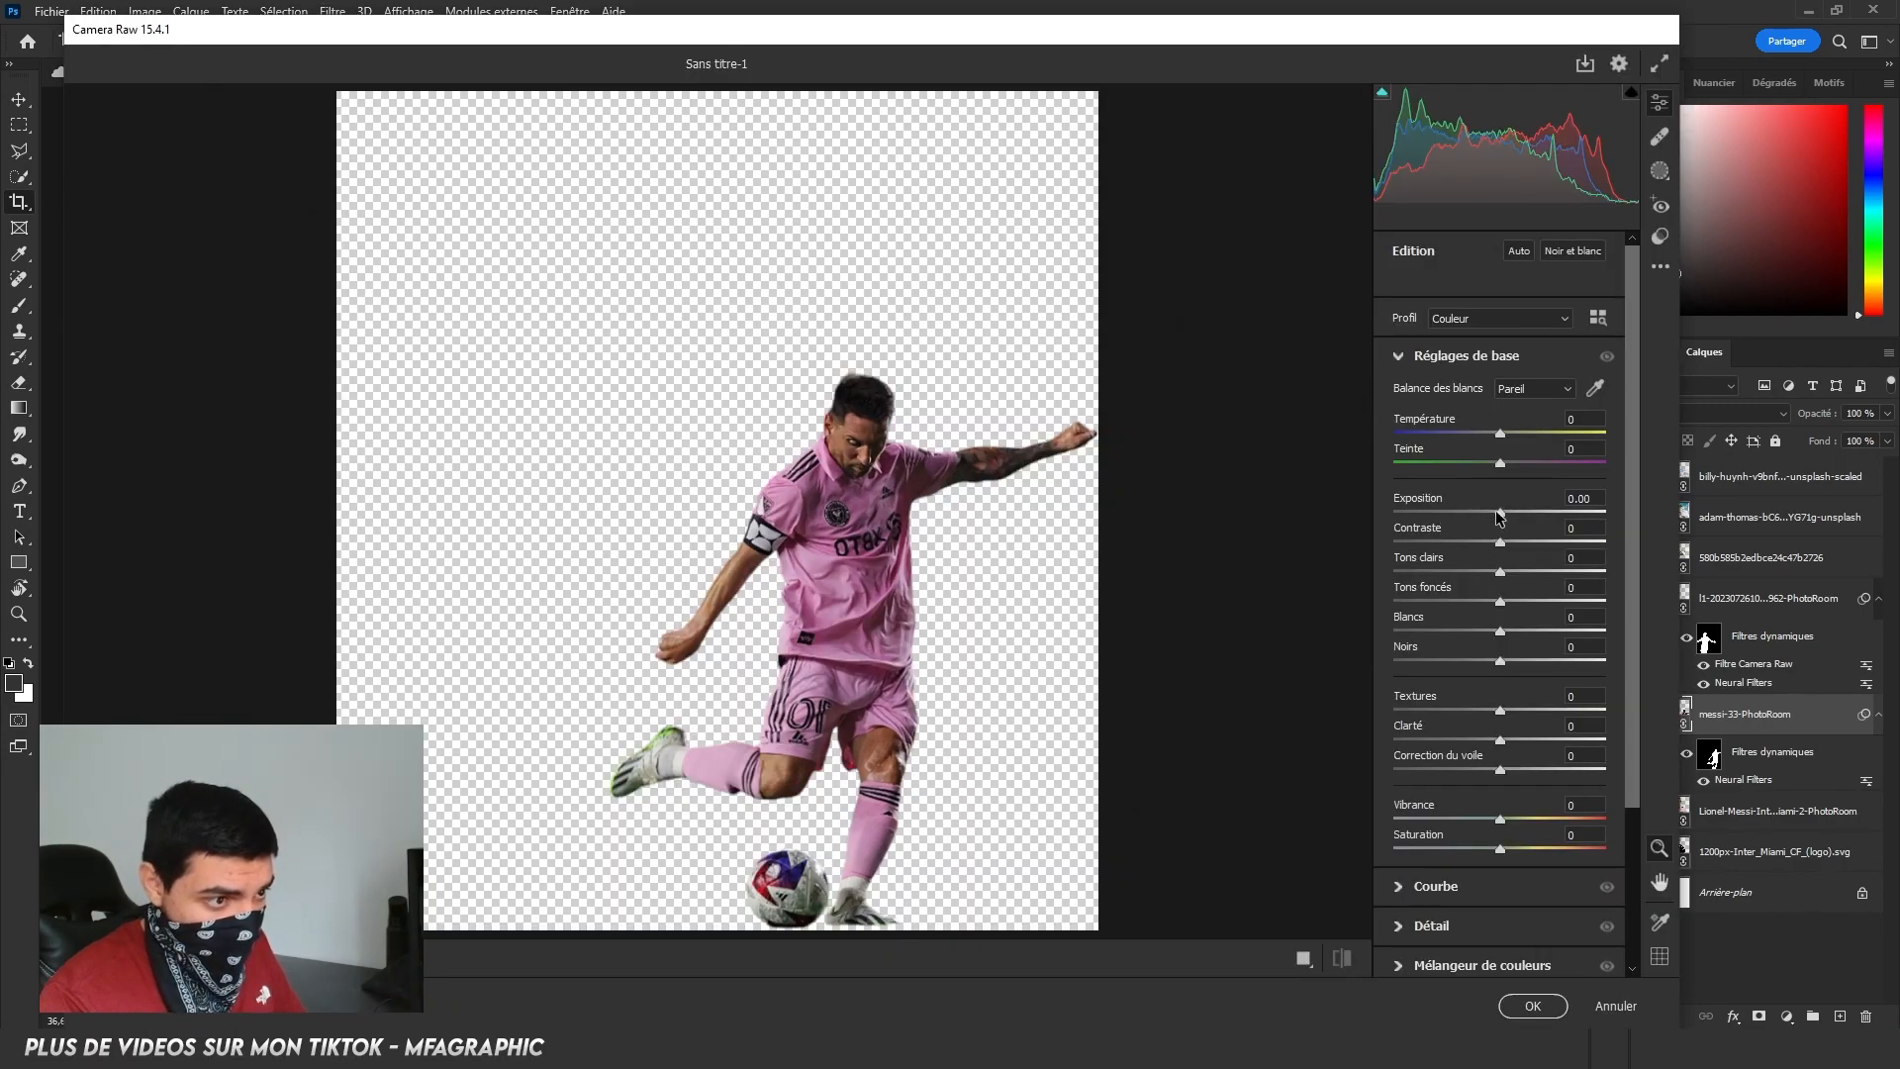
{"action": "left_click_drag", "start_coordinate": [1503, 514], "coordinate": [1520, 523]}
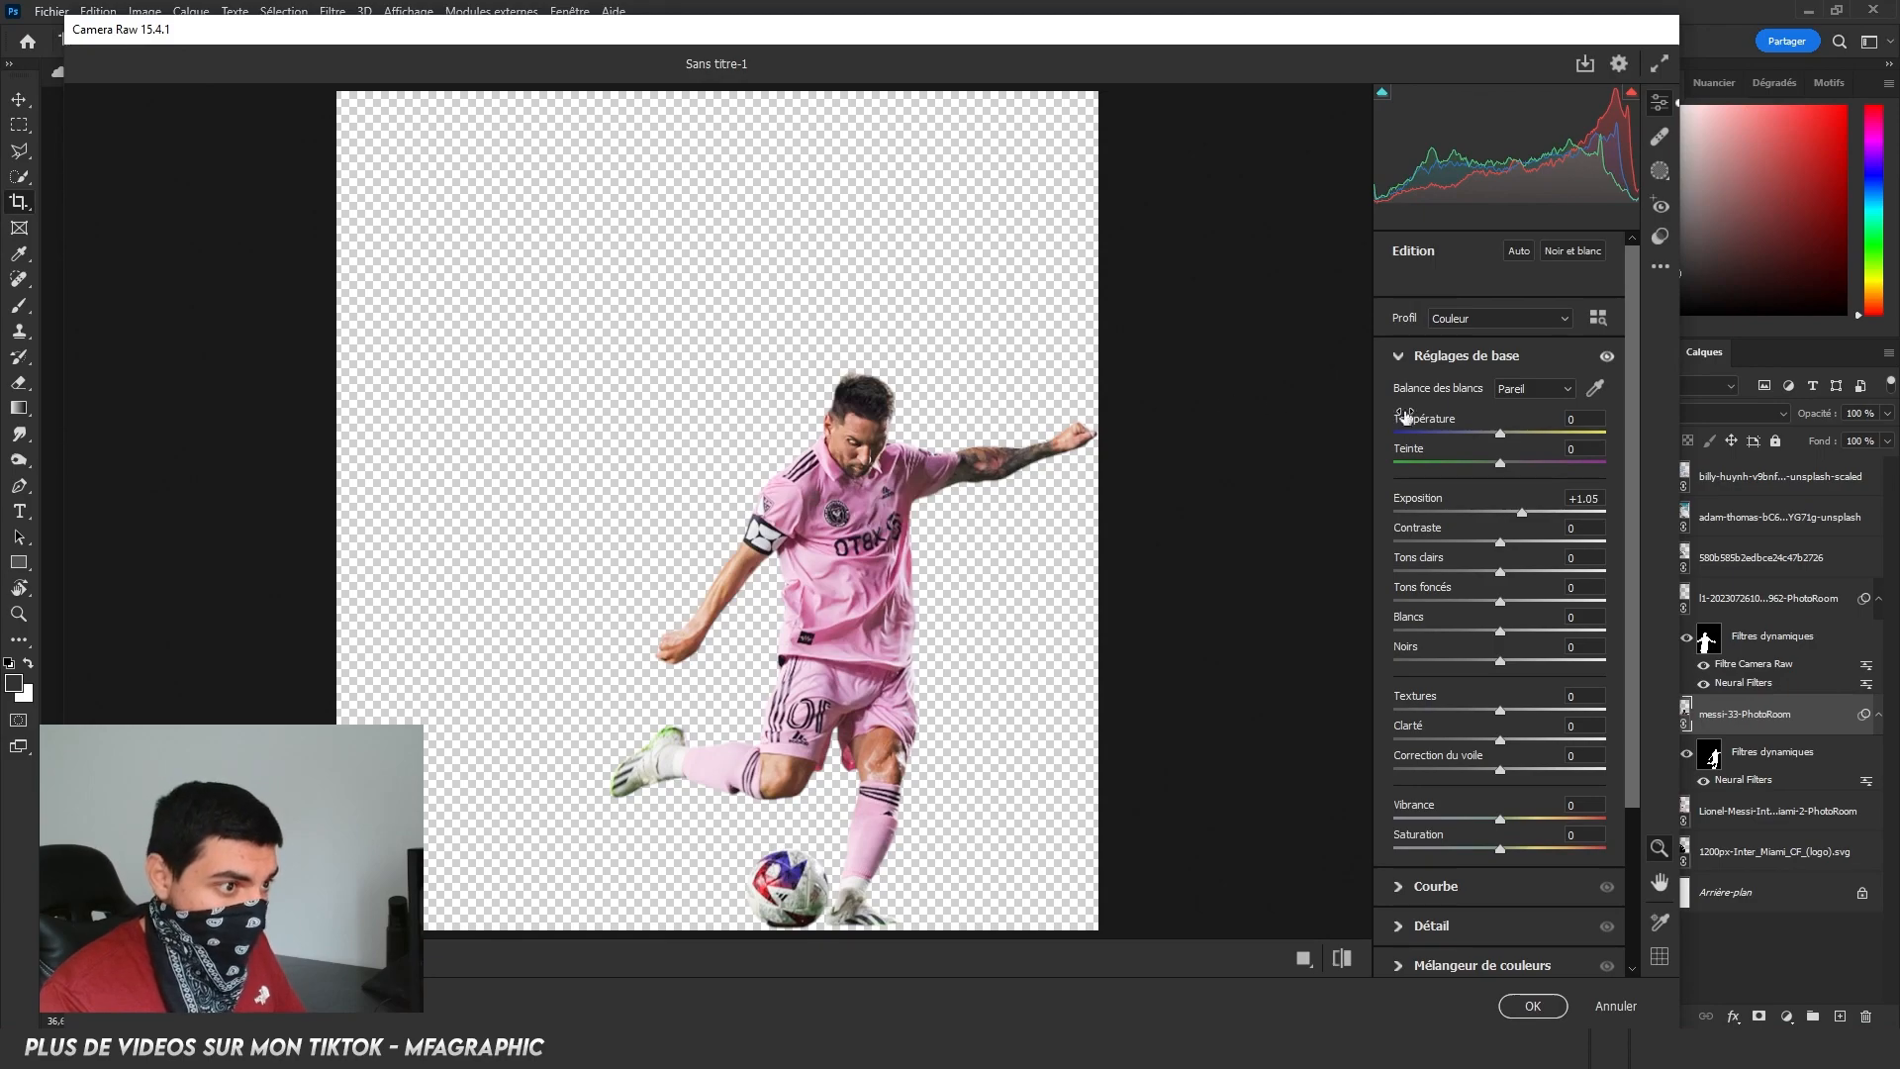
Set the Color Mixer hues to Reds +30, Violets (purples) +77 and Magentas +82.
{"action": "left_click", "coordinate": [1457, 358]}
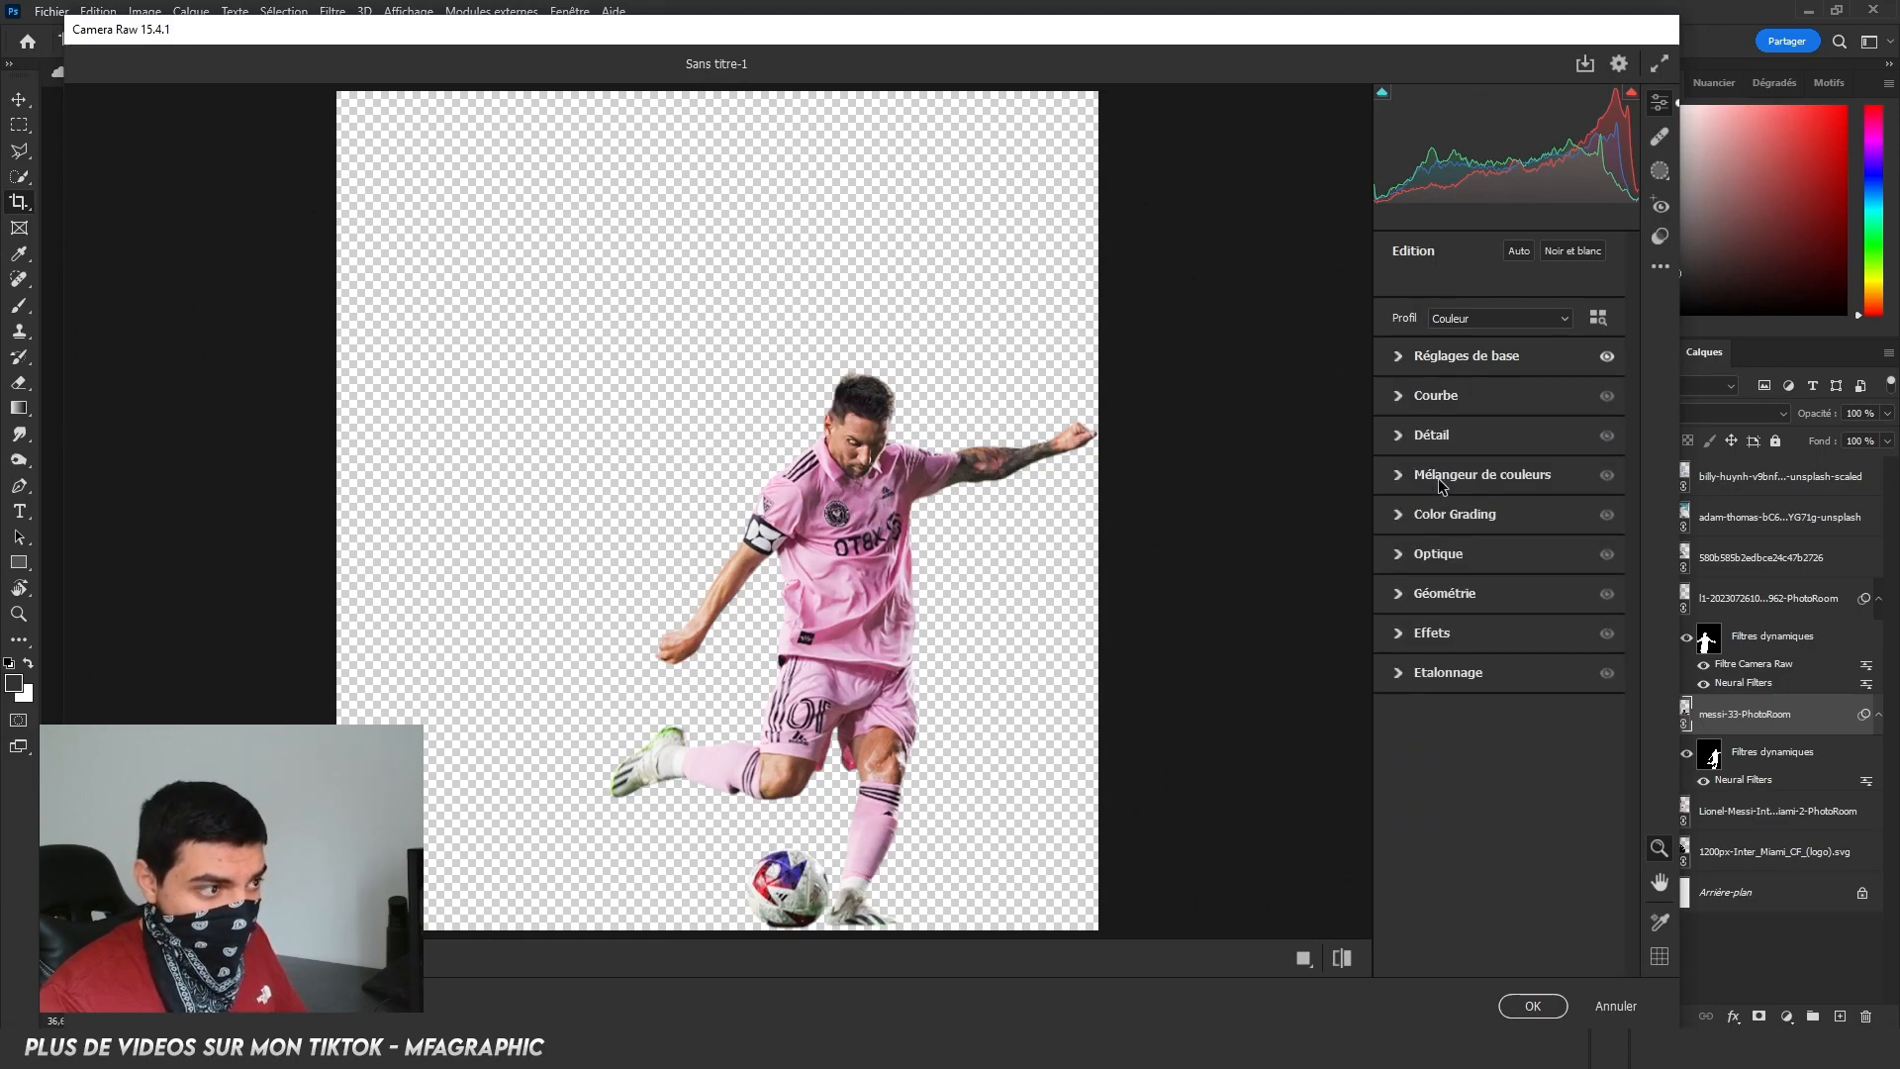
{"action": "left_click", "coordinate": [1513, 481]}
{"action": "mouse_move", "coordinate": [1511, 395]}
{"action": "left_mouse_down"}
{"action": "mouse_move", "coordinate": [1534, 396]}
{"action": "mouse_move", "coordinate": [1487, 407]}
{"action": "mouse_move", "coordinate": [1577, 412]}
{"action": "mouse_move", "coordinate": [1531, 415]}
{"action": "left_mouse_up"}
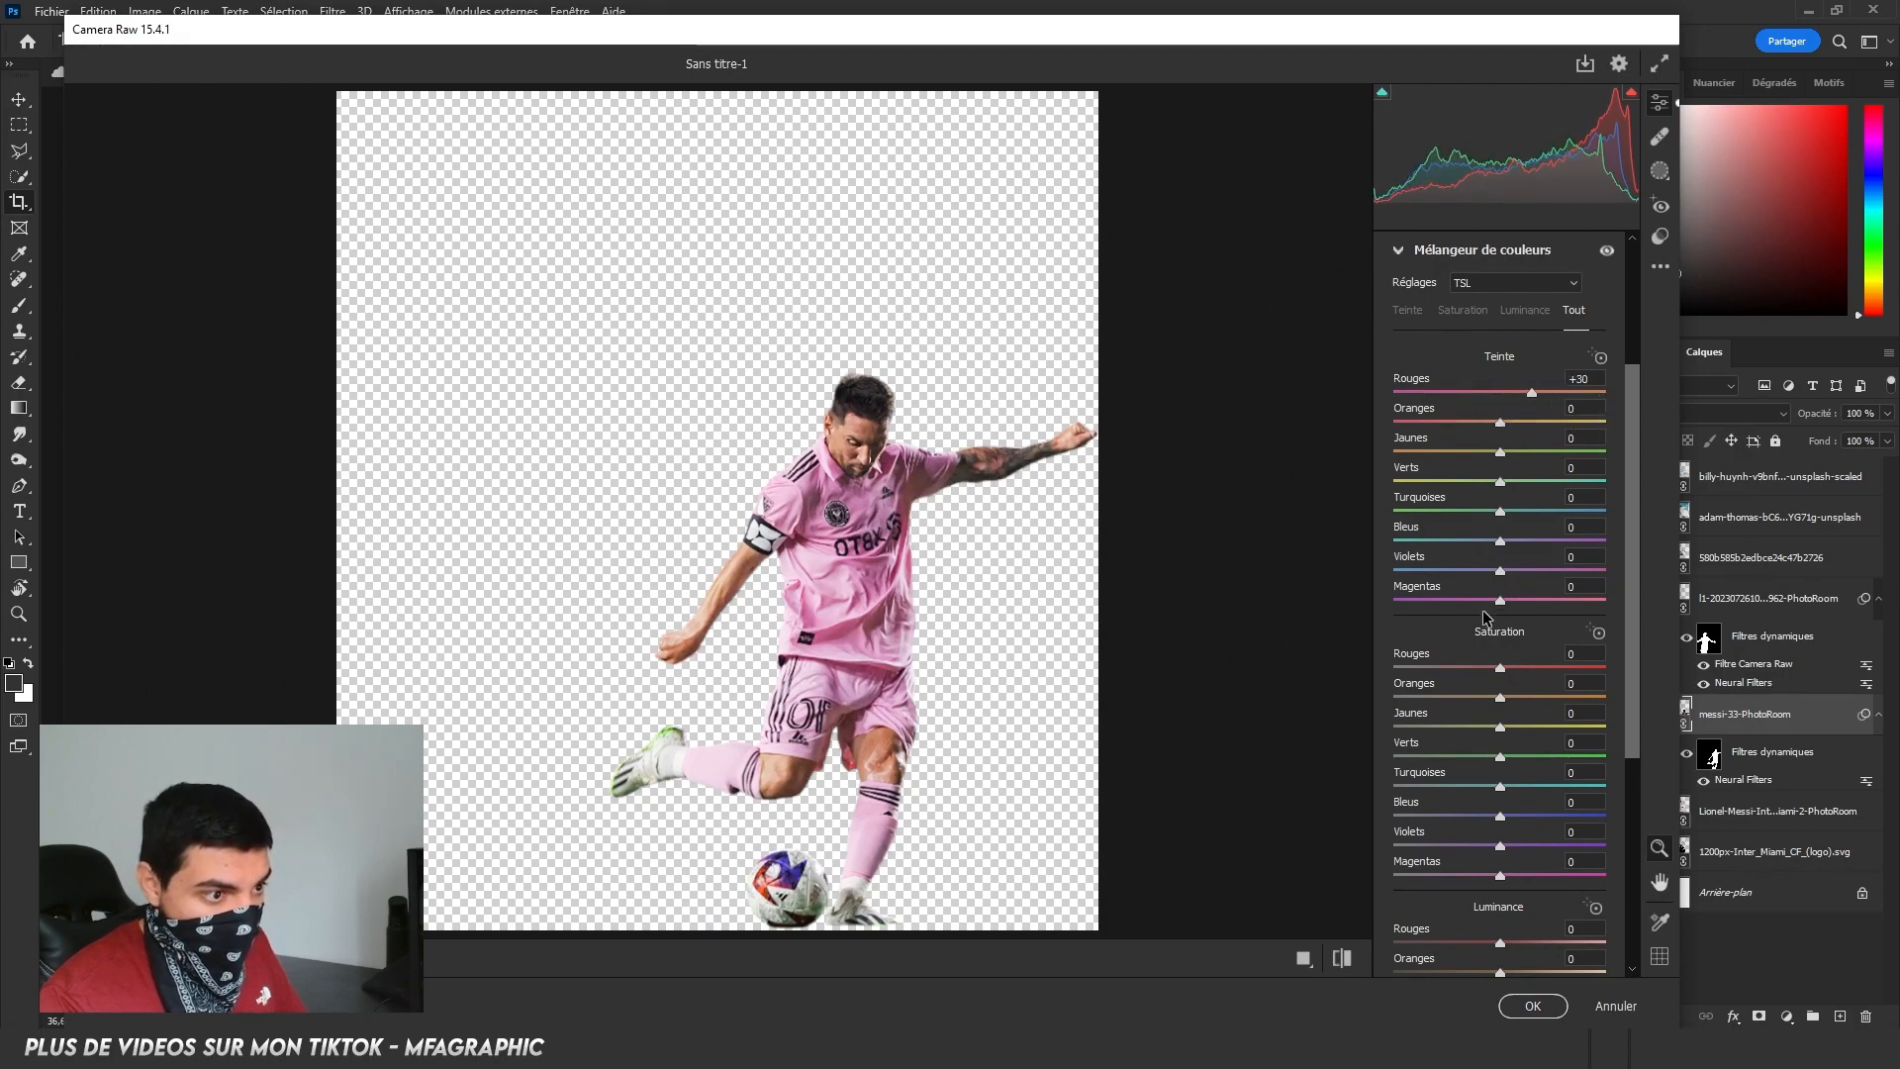
{"action": "left_click_drag", "start_coordinate": [1559, 604], "coordinate": [1580, 572]}
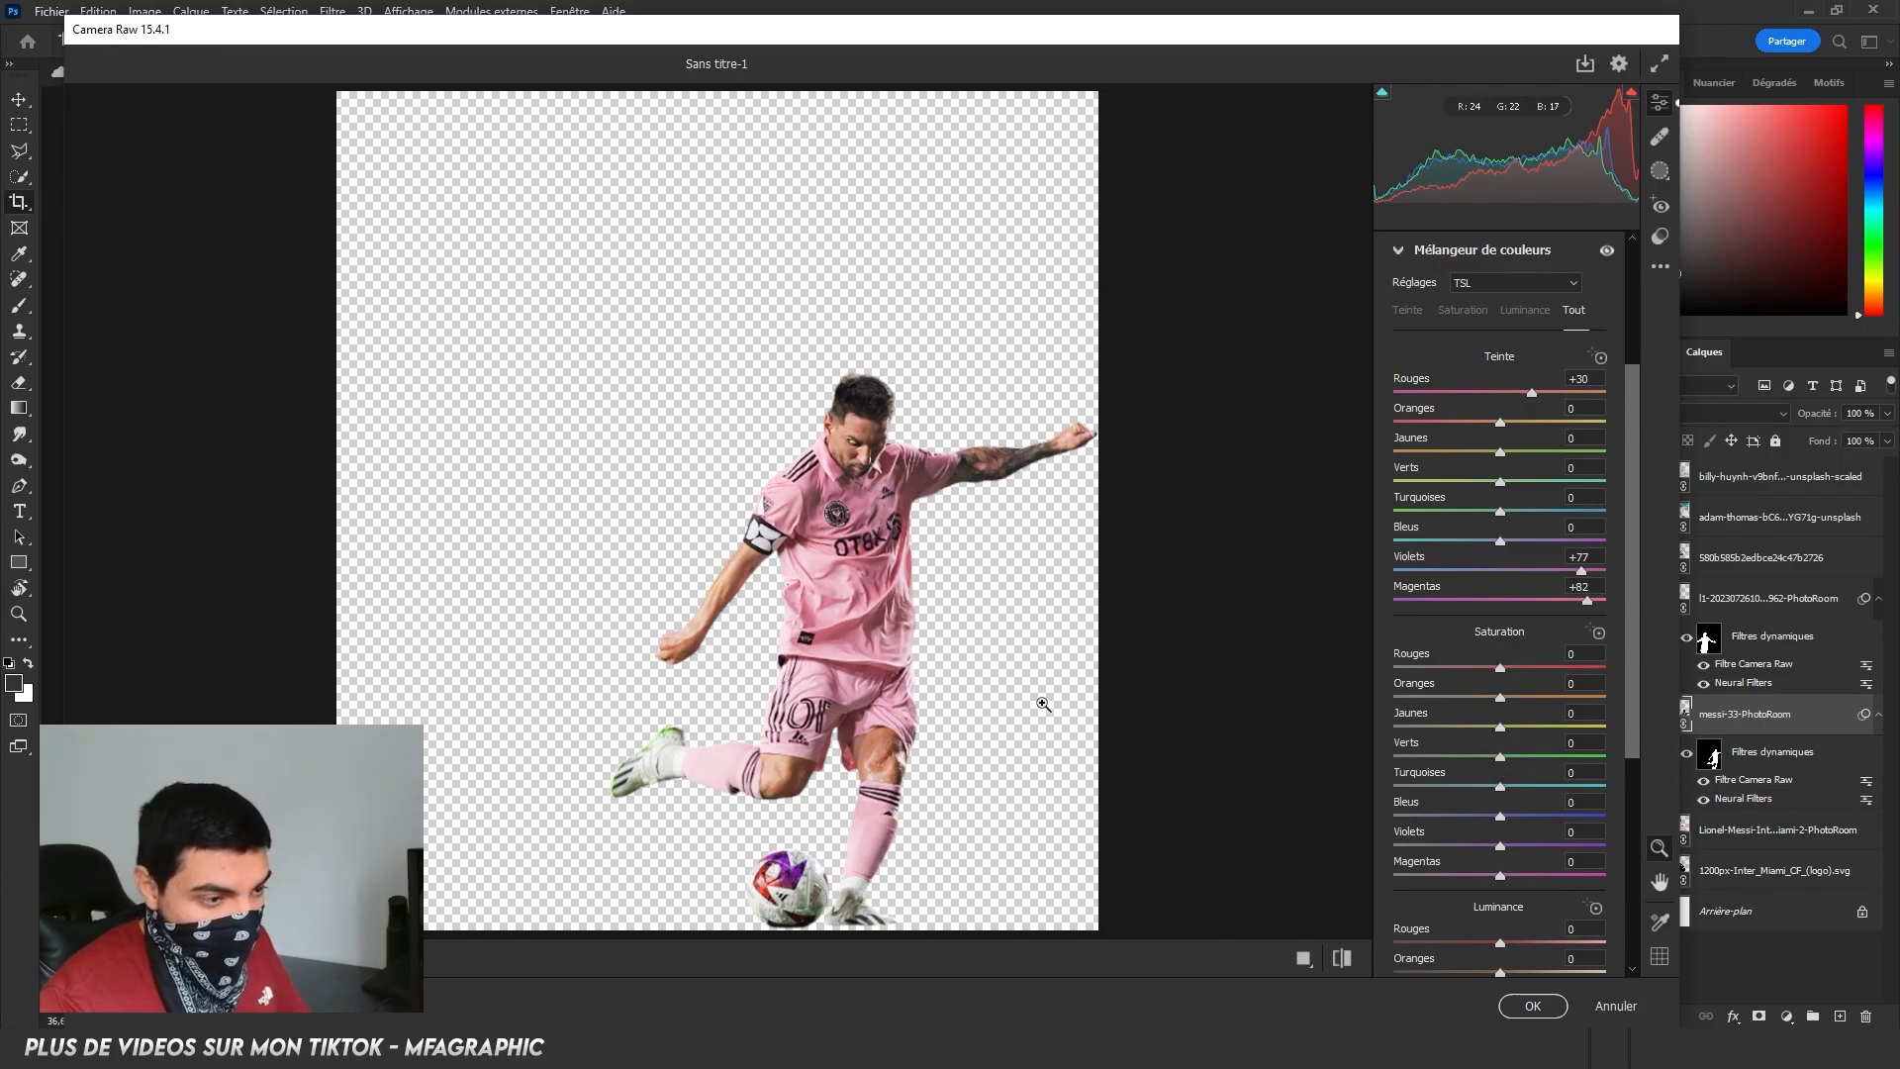
Set saturation to Reds +11, Yellows +61 and Greens -100, luminance to Reds +23 and Oranges +44, and the Oranges hue to +5.
{"action": "left_click_drag", "start_coordinate": [1500, 758], "coordinate": [1100, 772]}
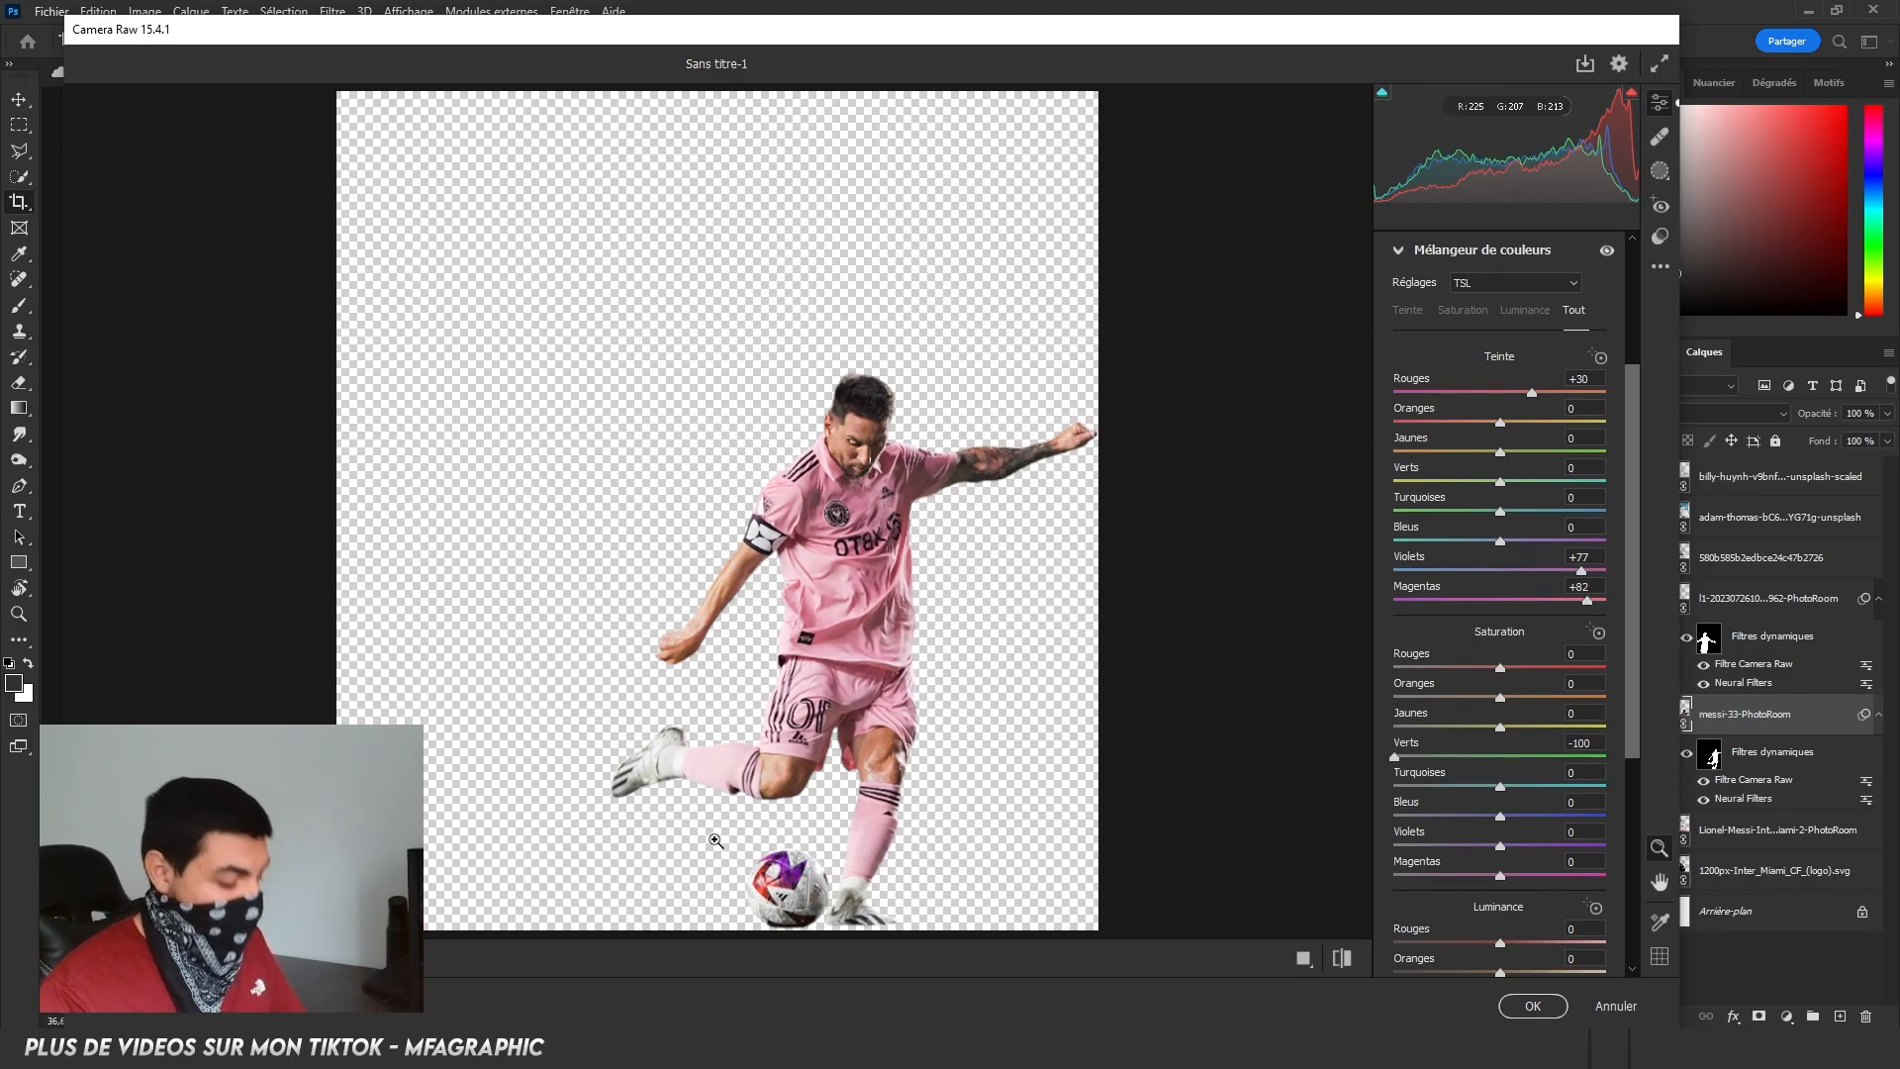
{"action": "left_click_drag", "start_coordinate": [1500, 668], "coordinate": [1520, 672]}
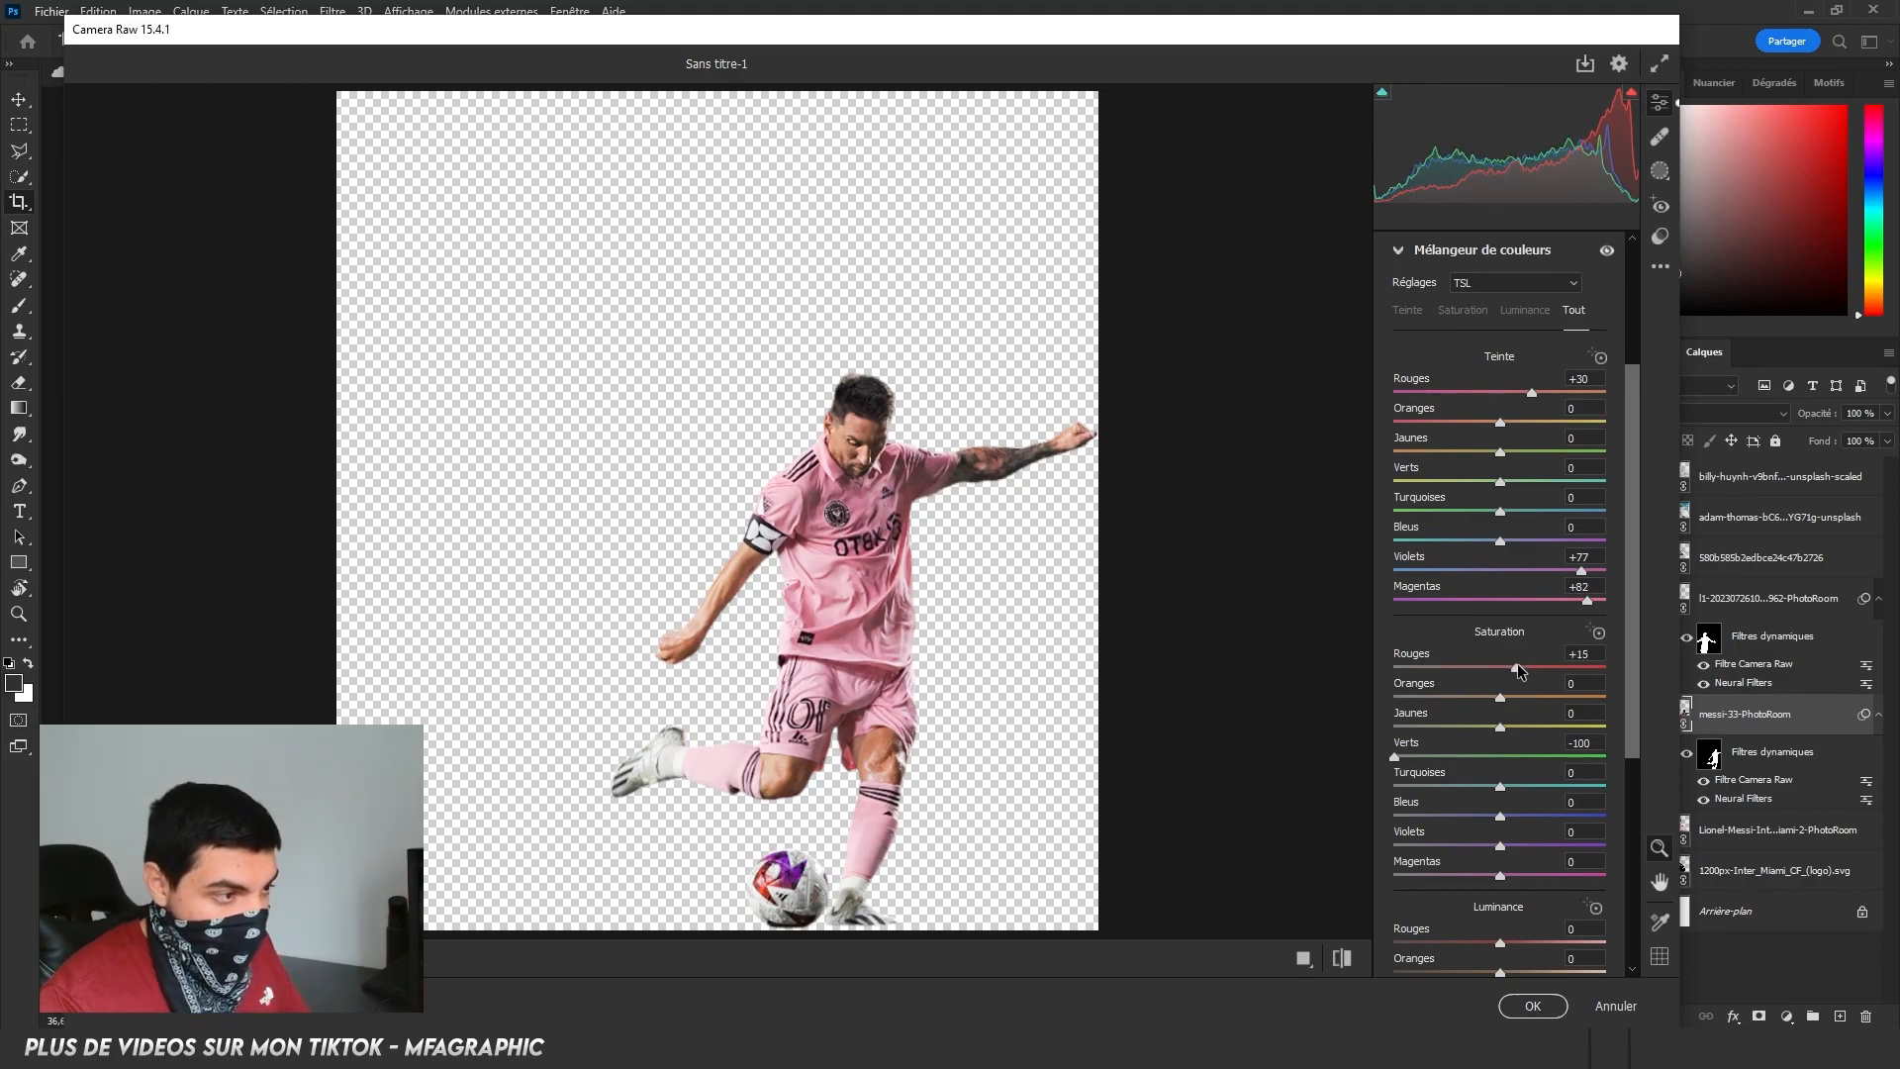
{"action": "scroll", "coordinate": [1496, 867], "scroll_direction": "down", "scroll_amount": 3}
{"action": "left_click_drag", "start_coordinate": [1502, 829], "coordinate": [1549, 851]}
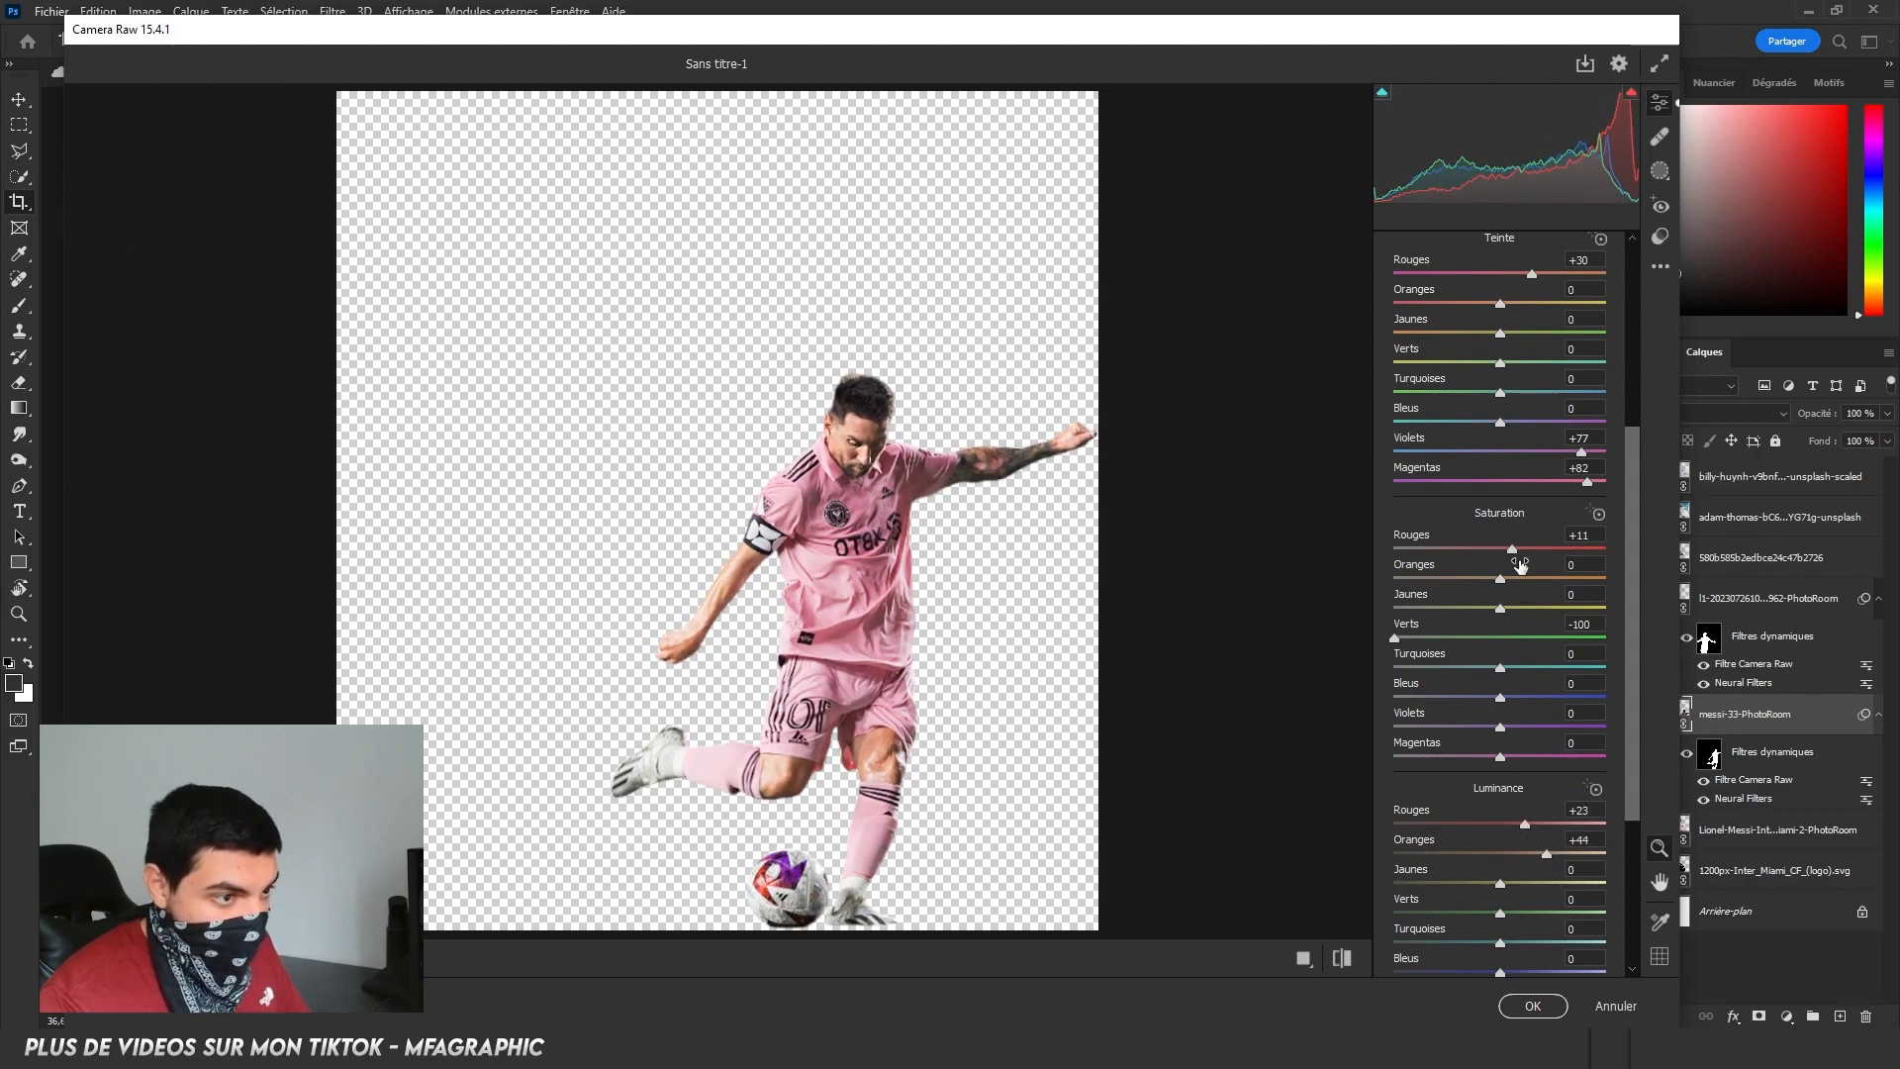
{"action": "scroll", "coordinate": [1499, 475], "scroll_direction": "up", "scroll_amount": 9}
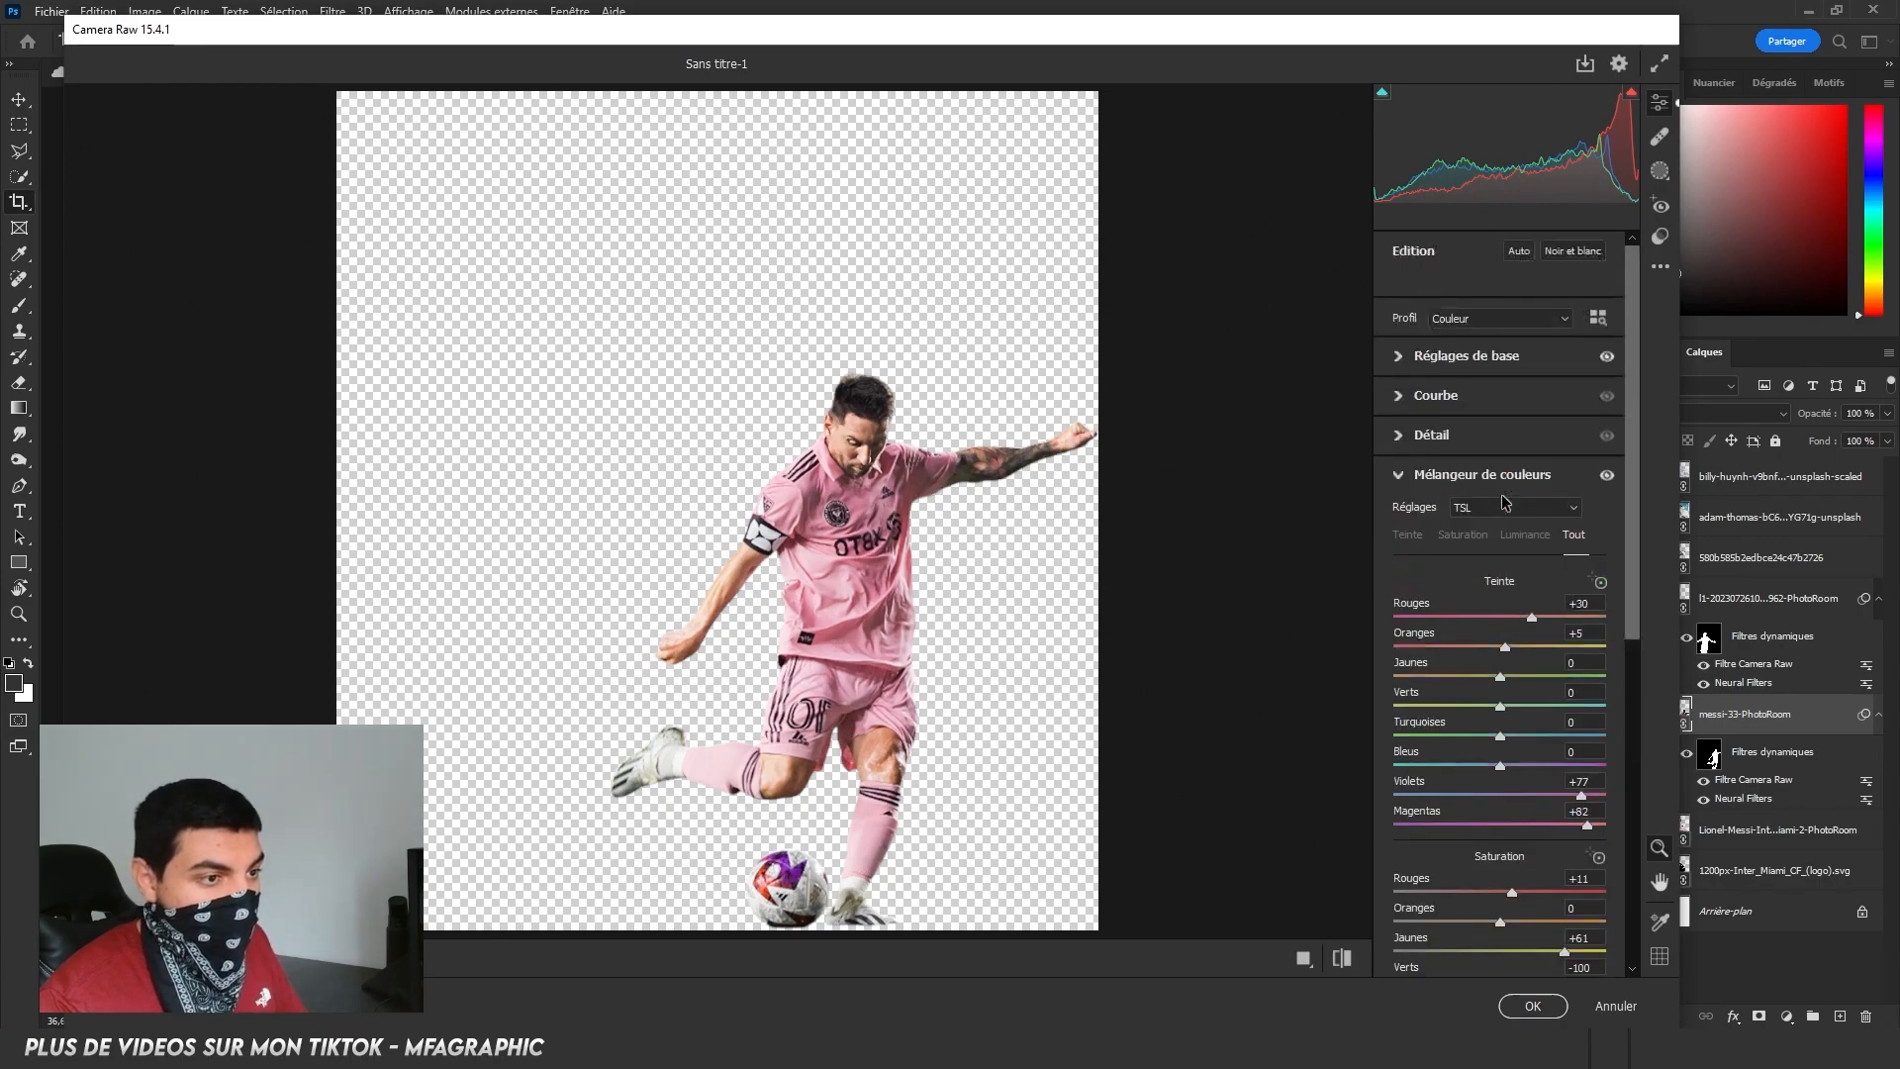
Set Sharpening to 43 and the tone curve to Highlights +45 and Lights +25, and adjust its Darks and Shadows.
{"action": "left_click", "coordinate": [1431, 436]}
{"action": "left_click_drag", "start_coordinate": [1396, 481], "coordinate": [1456, 485]}
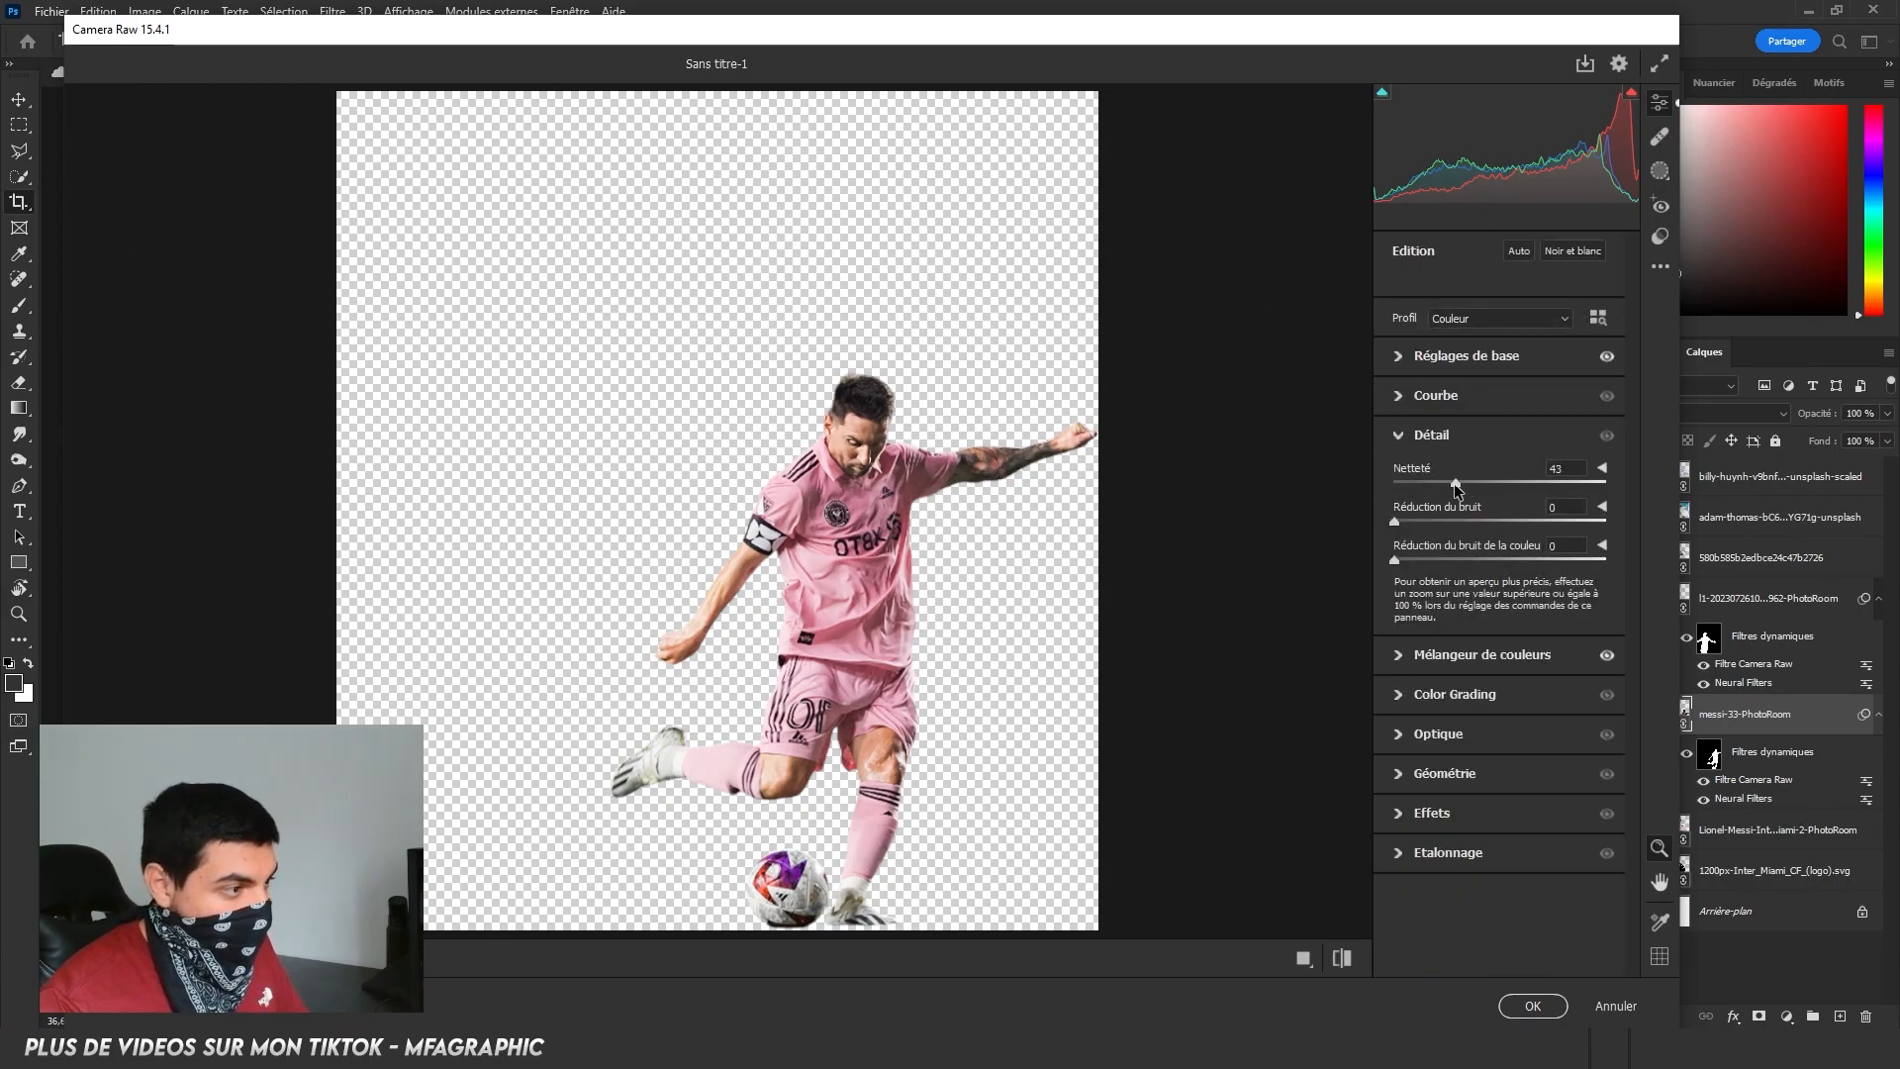
{"action": "left_click", "coordinate": [1417, 398]}
{"action": "left_click_drag", "start_coordinate": [1500, 727], "coordinate": [1526, 758]}
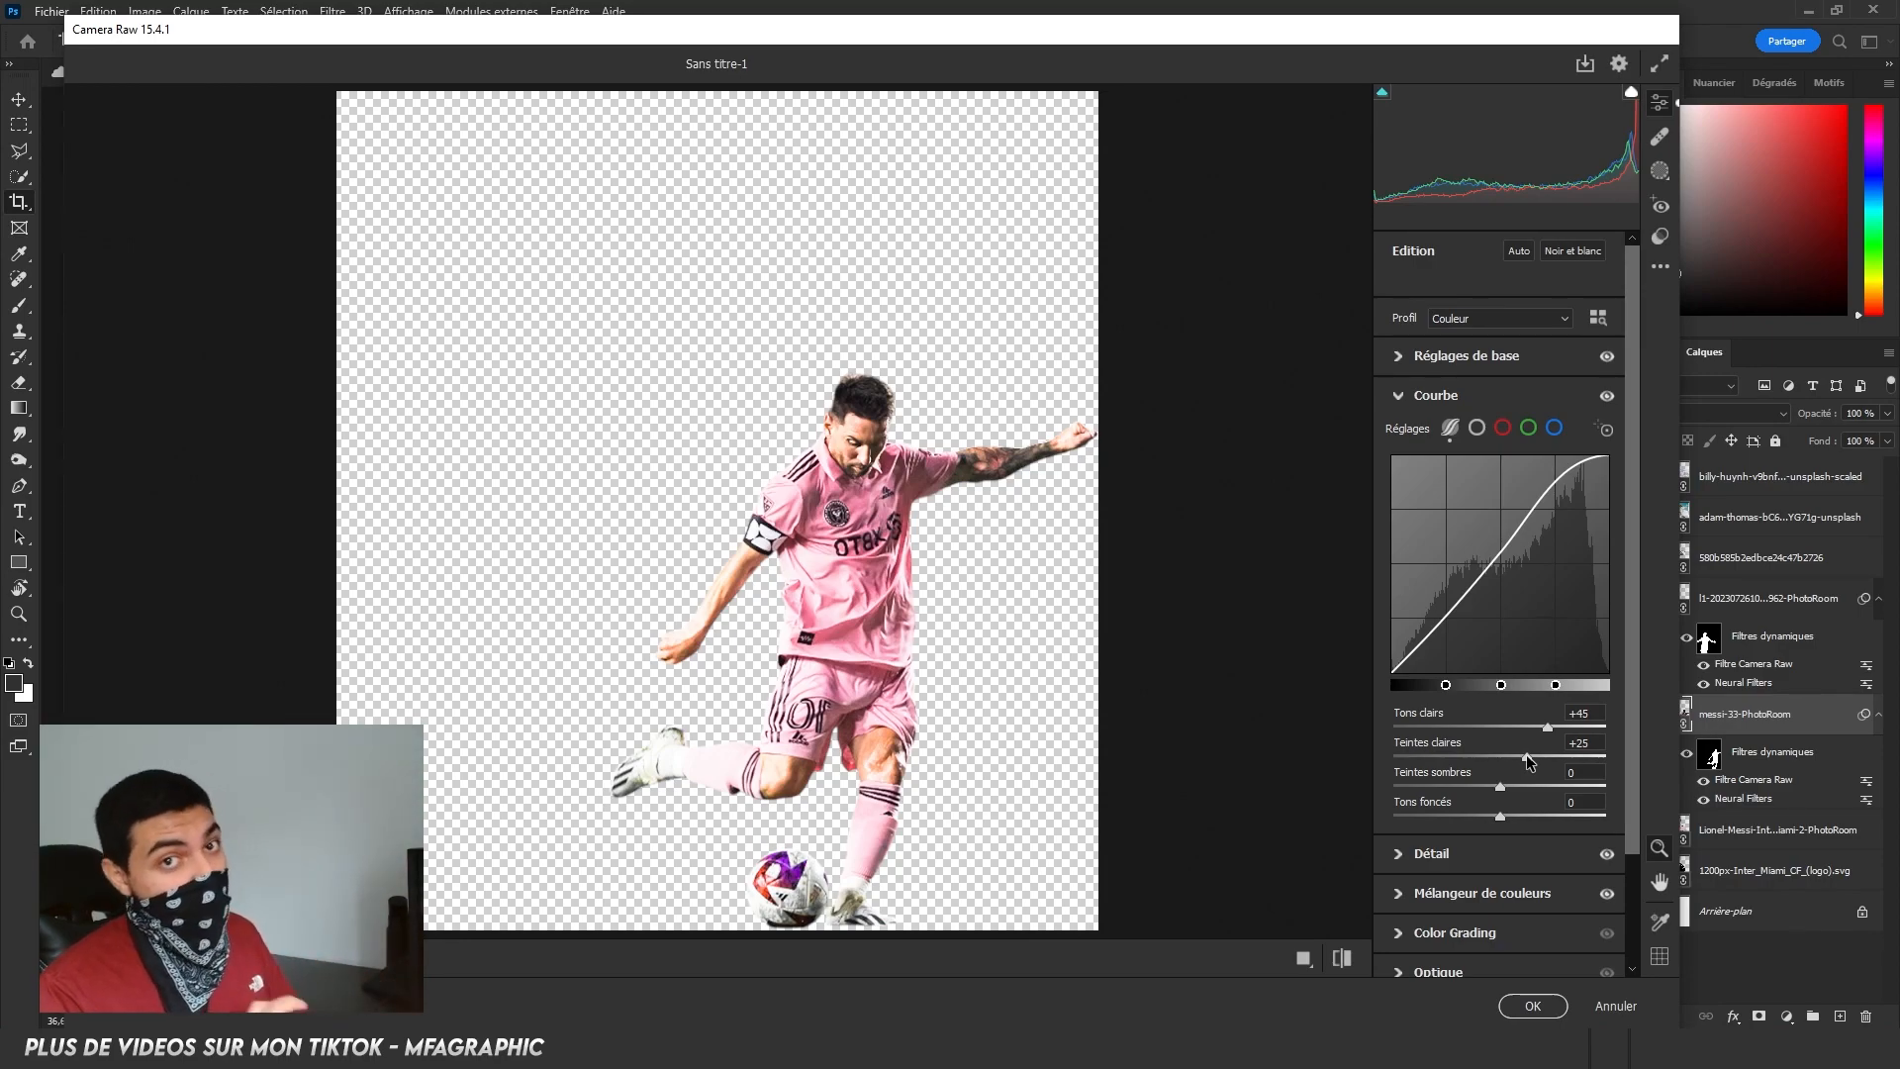
{"action": "left_click_drag", "start_coordinate": [1500, 786], "coordinate": [1536, 818]}
{"action": "left_click", "coordinate": [1442, 390]}
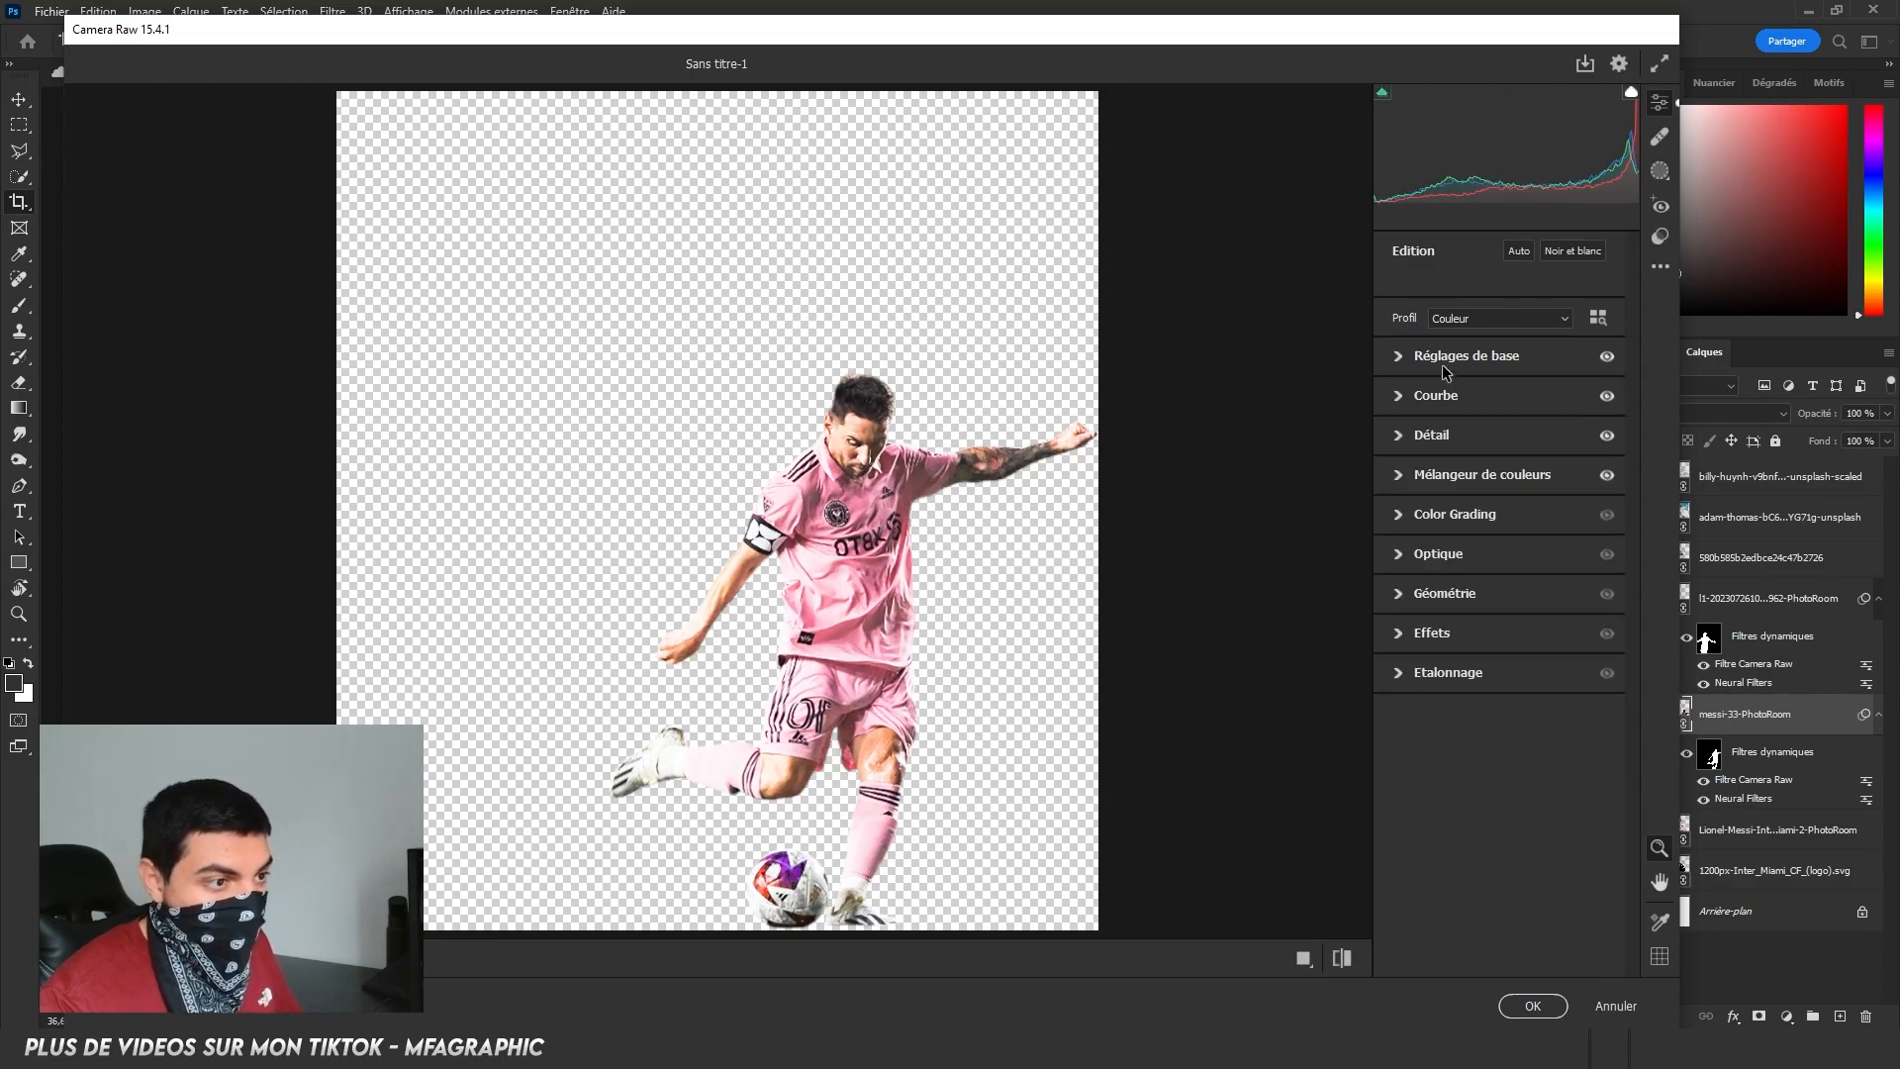
Set Contrast +20, Highlights -38, Shadows -2, Whites +9, Blacks -1, Texture +24 and Clarity +8, and apply the Camera Raw filter.
{"action": "left_click", "coordinate": [1446, 372]}
{"action": "left_click_drag", "start_coordinate": [1500, 546], "coordinate": [1510, 740]}
{"action": "mouse_move", "coordinate": [1501, 770]}
{"action": "left_mouse_down"}
{"action": "mouse_move", "coordinate": [1546, 772]}
{"action": "mouse_move", "coordinate": [1506, 787]}
{"action": "left_mouse_up"}
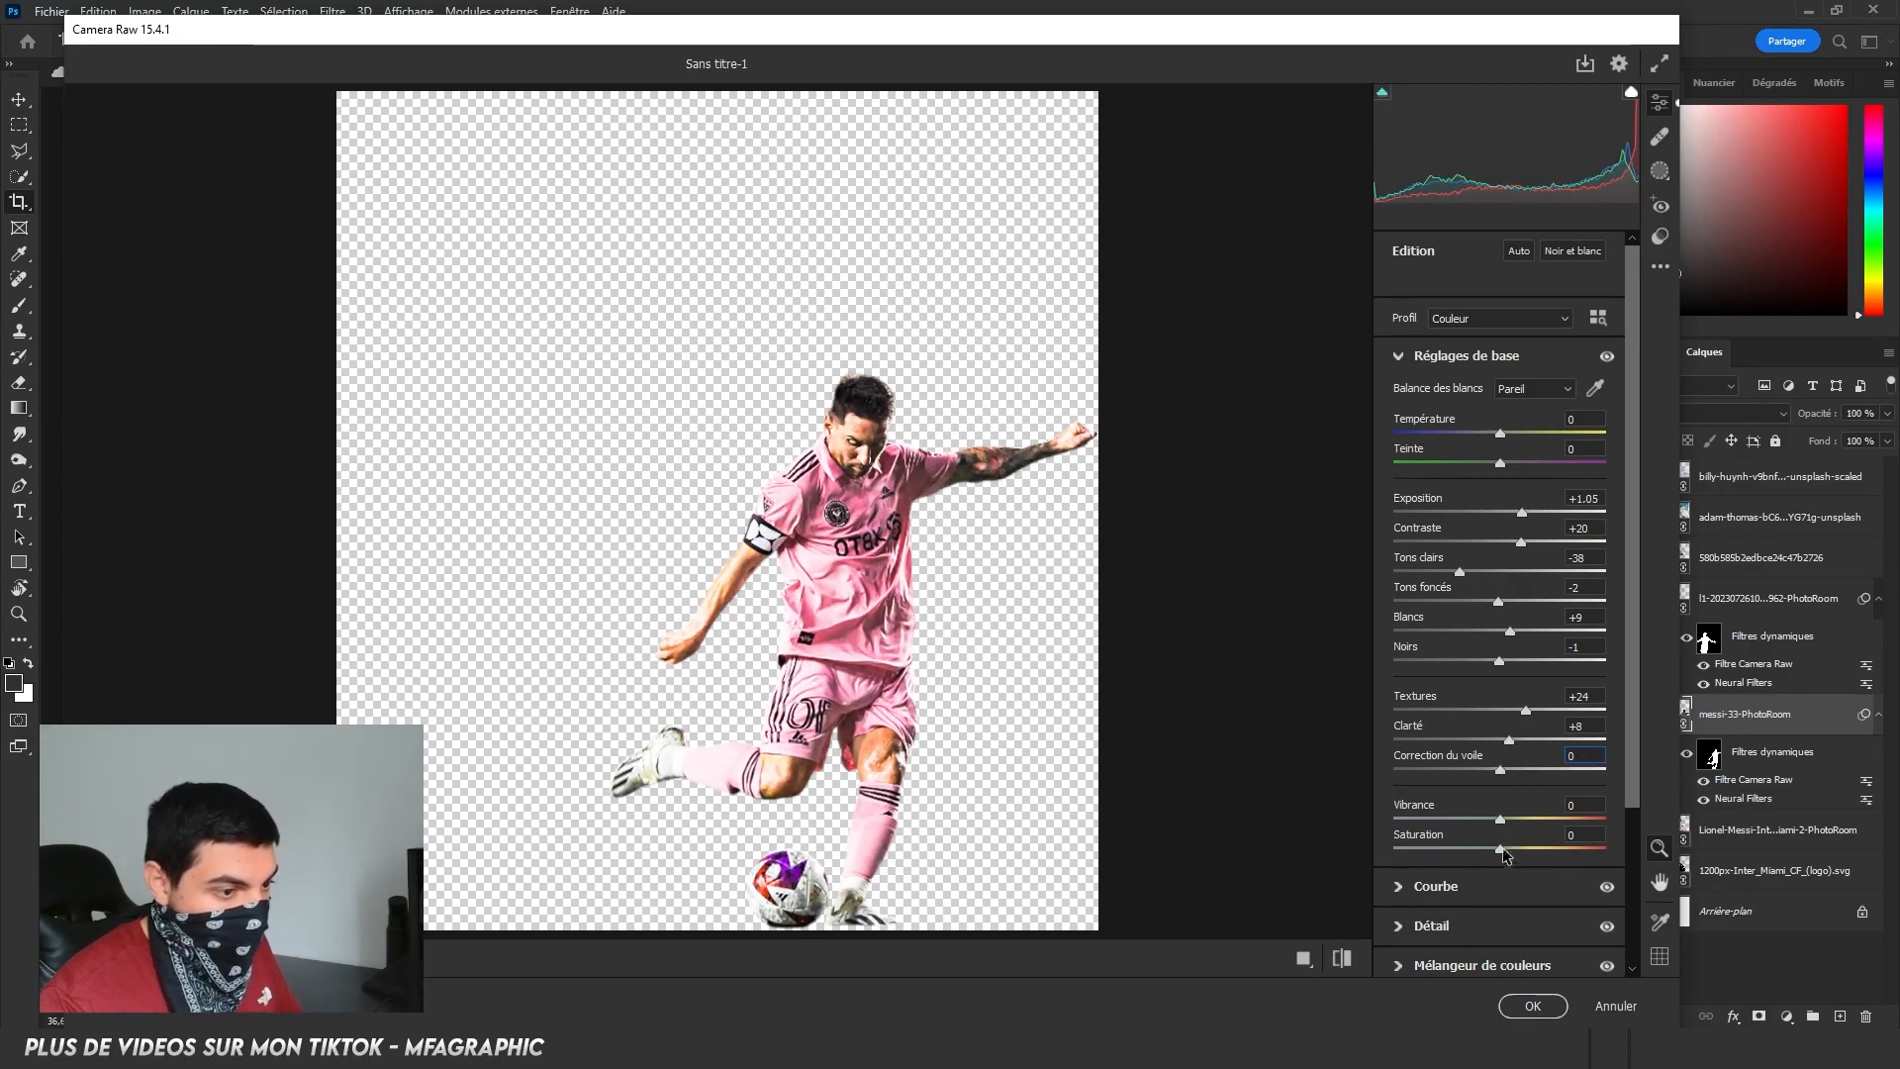
{"action": "left_click", "coordinate": [1530, 1007]}
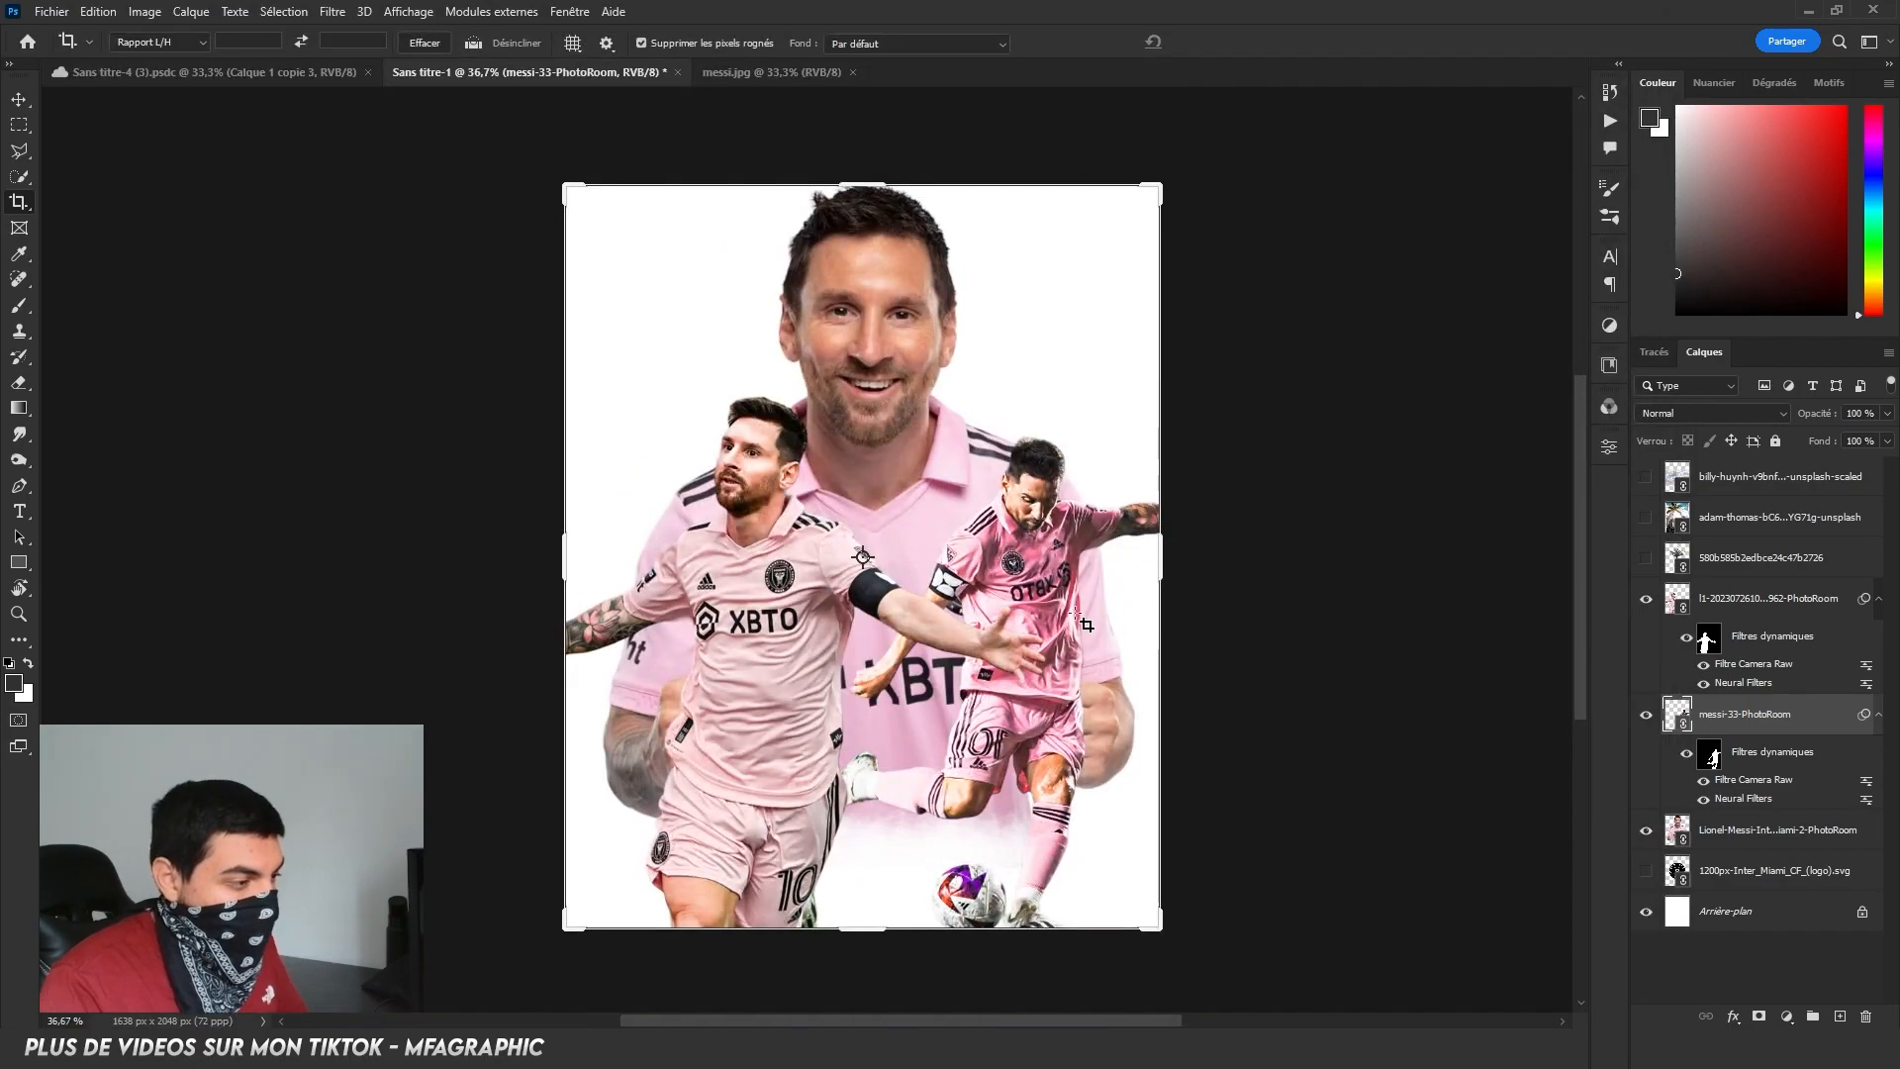
Apply the Photo Restoration neural filter to the Lionel-Messi-Inter-Miami-2-PhotoRoom layer with photo enhancement 0 and face enhancement 60.
{"action": "left_click", "coordinate": [1763, 833]}
{"action": "left_click", "coordinate": [333, 12]}
{"action": "left_click", "coordinate": [392, 91]}
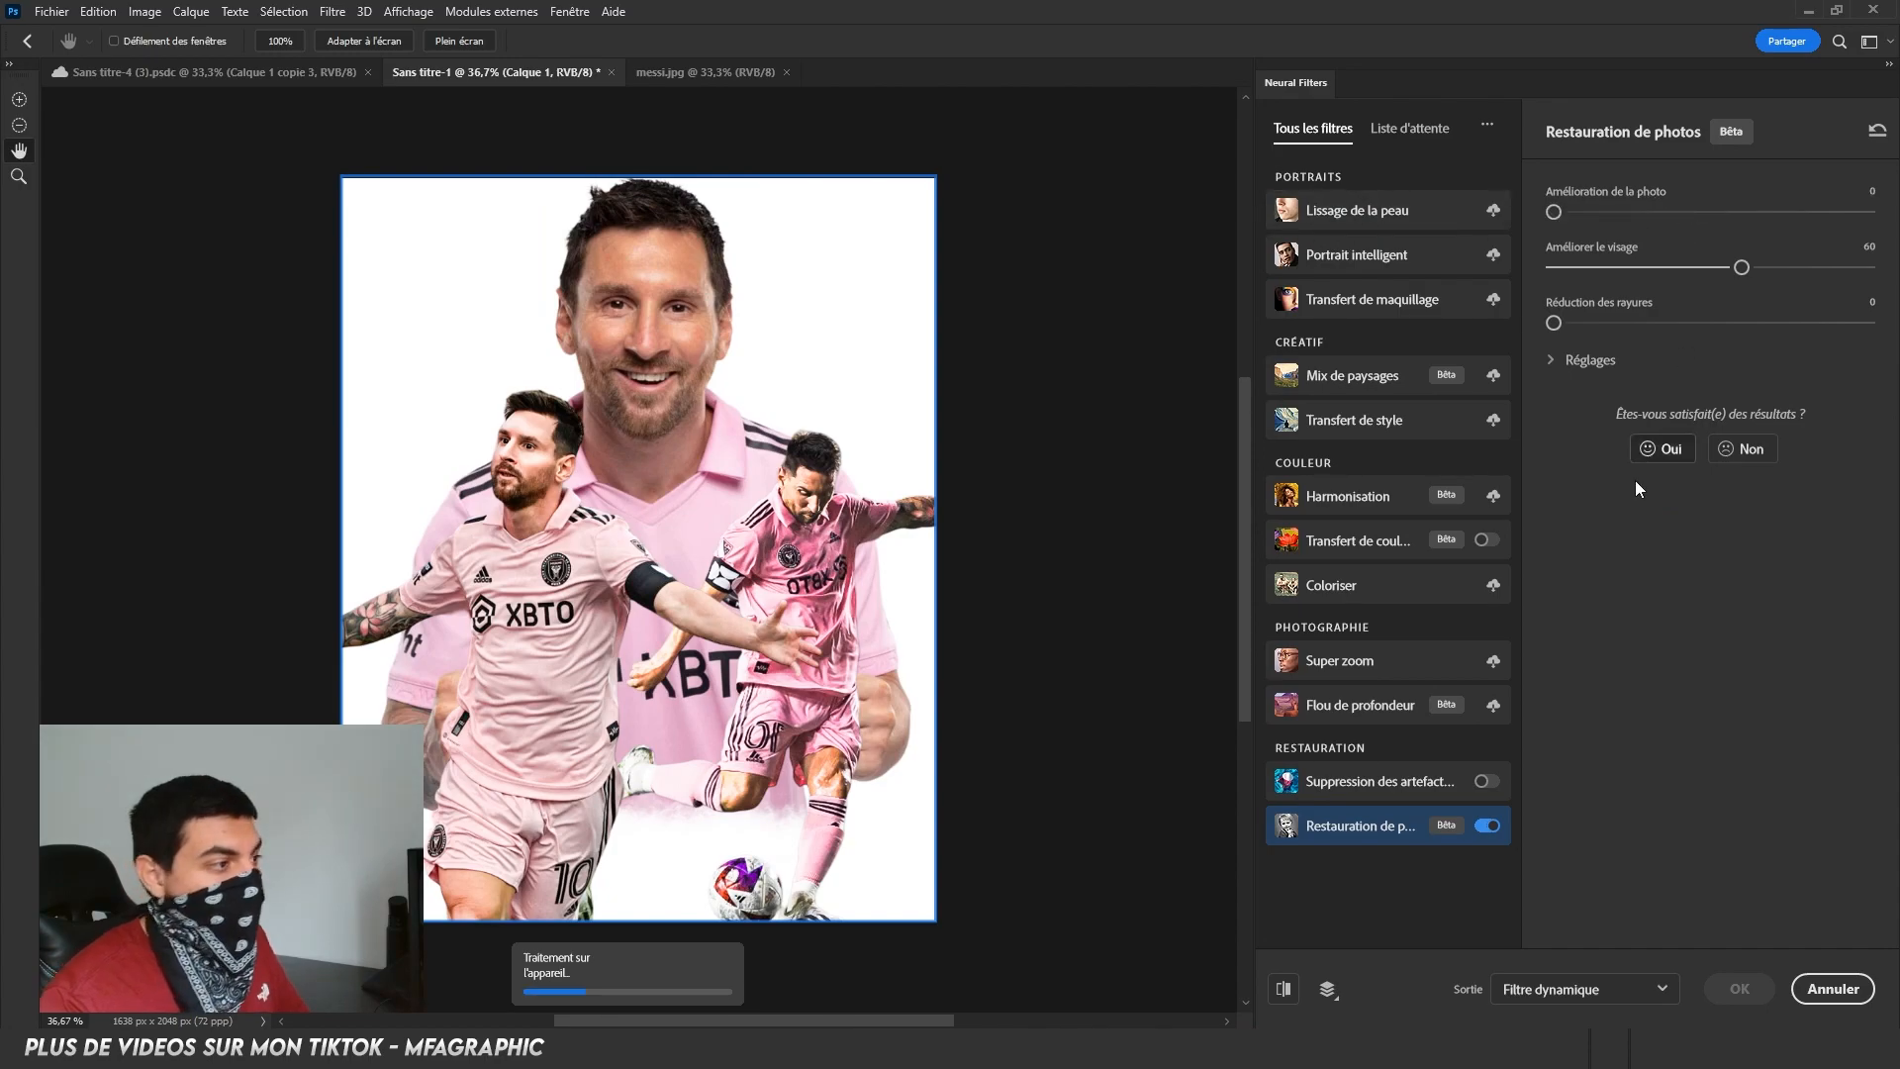
{"action": "left_click", "coordinate": [1763, 838]}
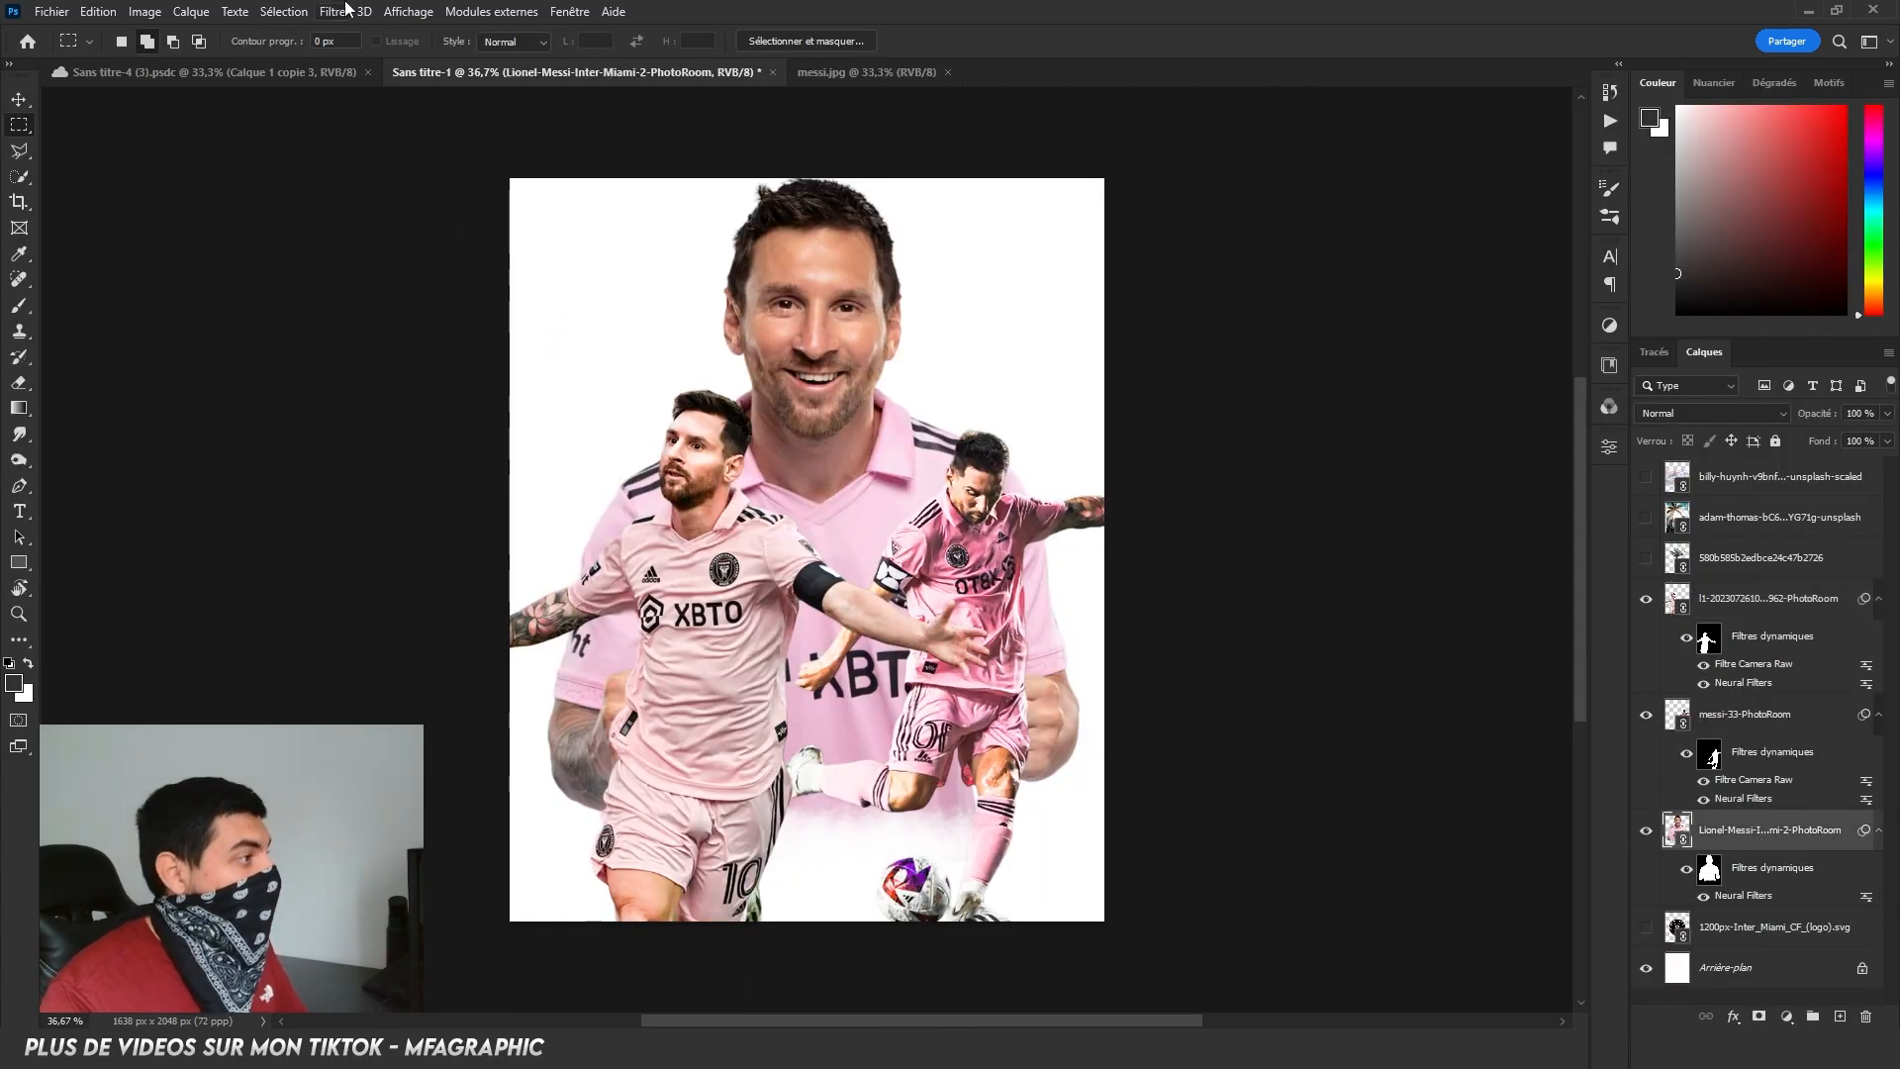
In a Camera Raw filter on this layer, set hues to Reds -25, Oranges -11, Yellows -38, Magentas +39 and saturation to Reds +42, Oranges +4.
{"action": "left_click", "coordinate": [345, 12]}
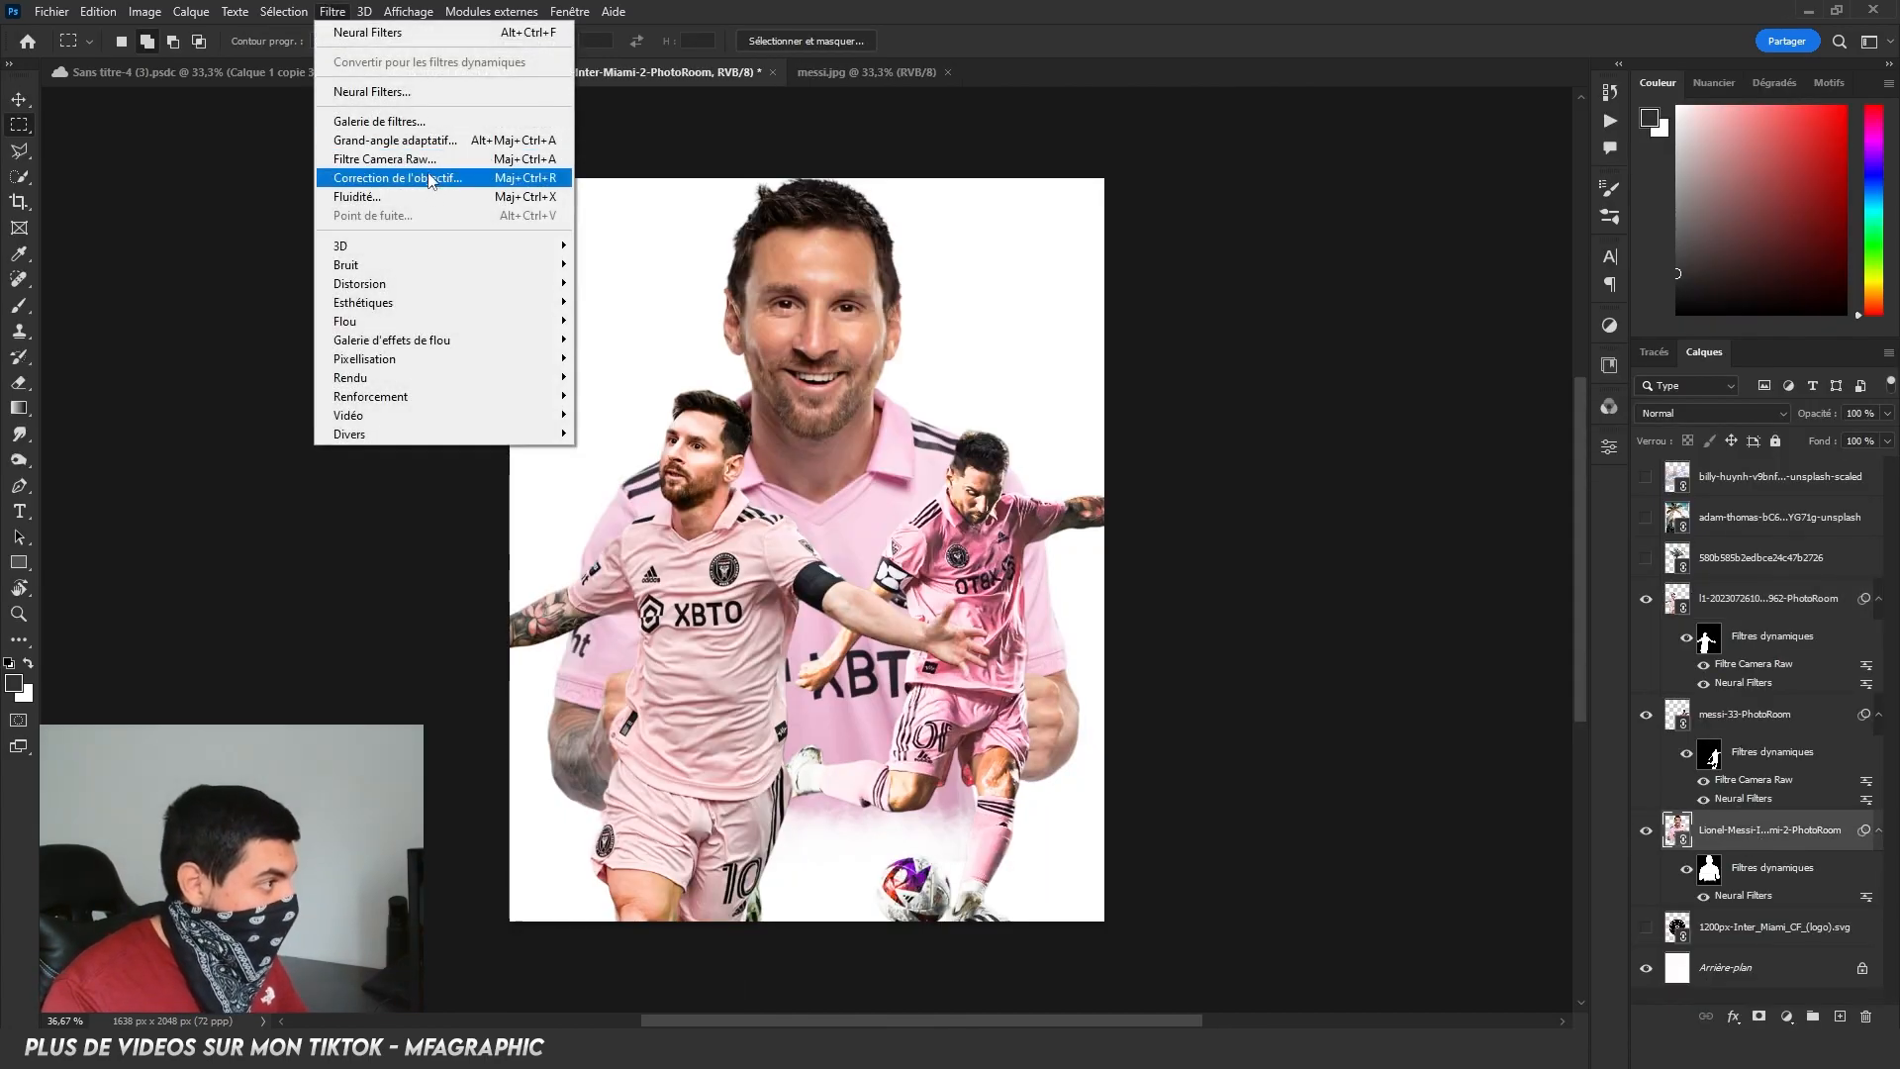
{"action": "left_click", "coordinate": [392, 167]}
{"action": "left_click", "coordinate": [1471, 475]}
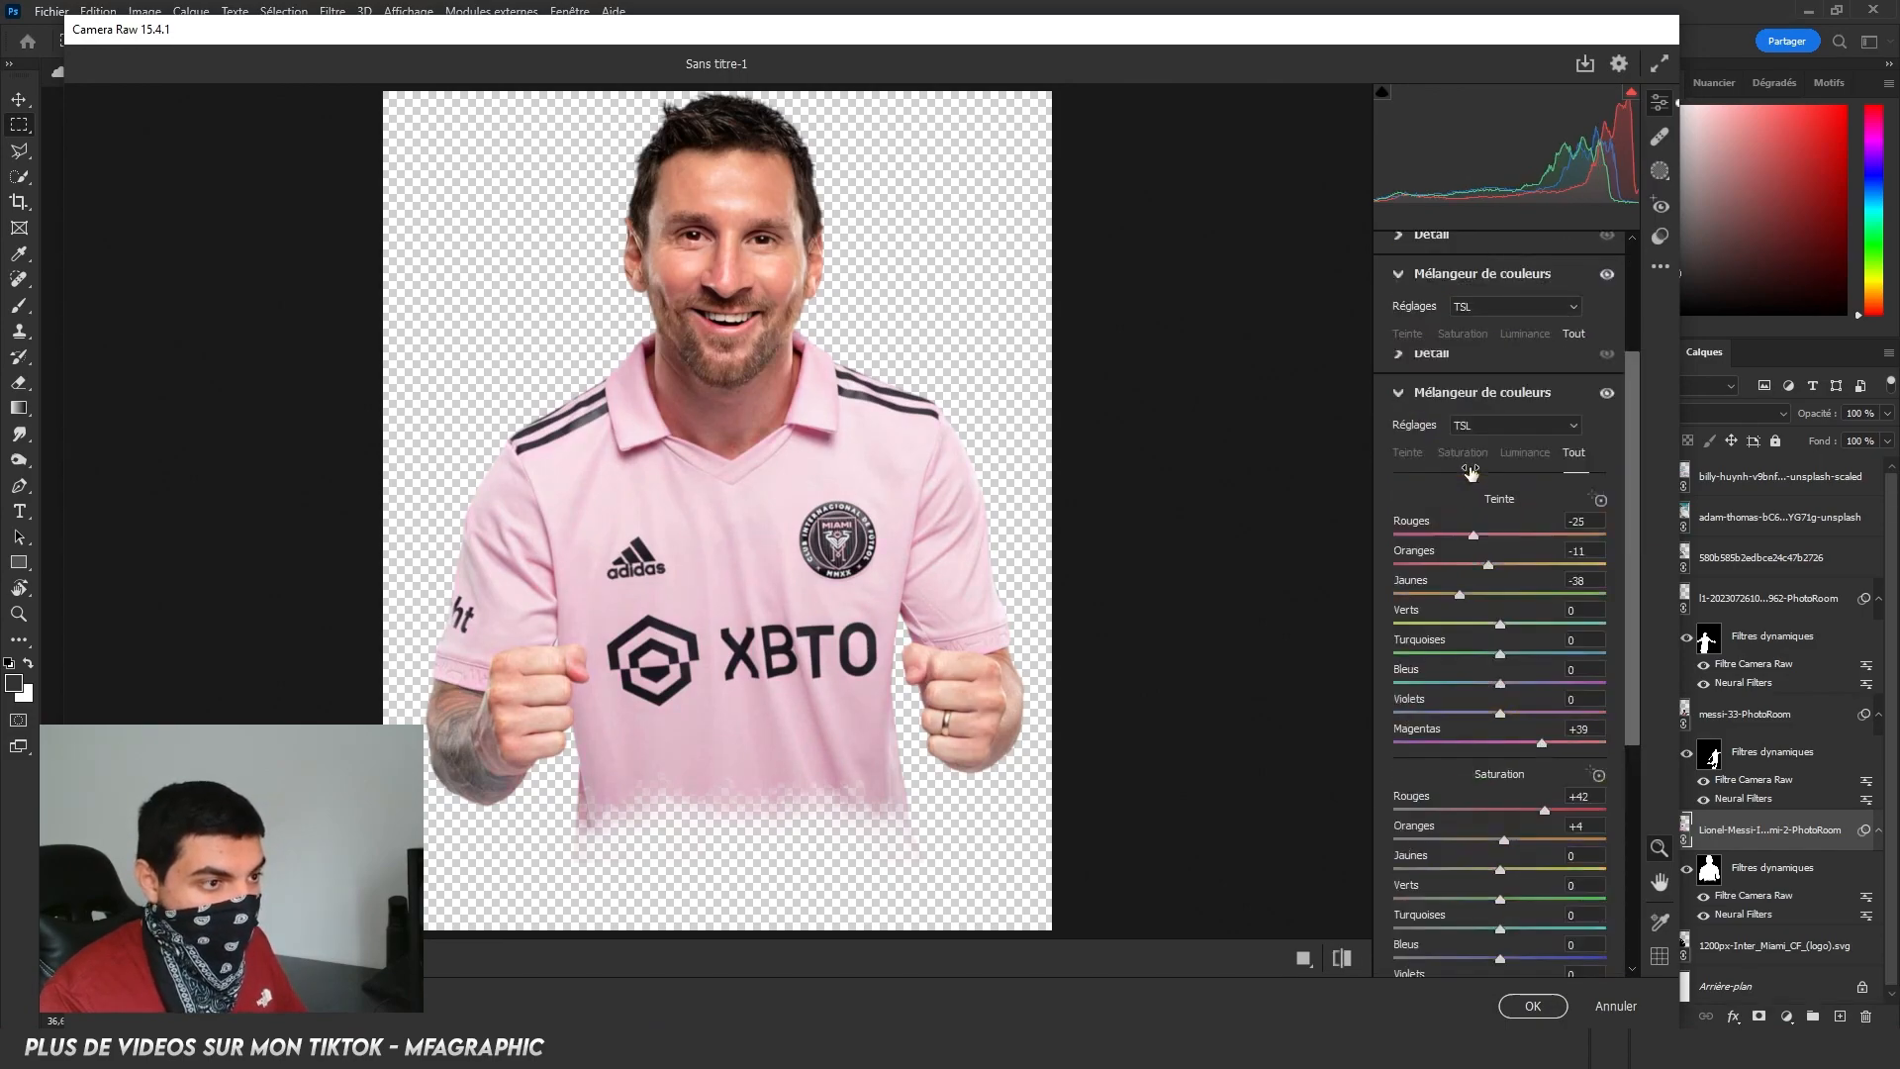
{"action": "scroll", "coordinate": [1481, 398], "scroll_direction": "up", "scroll_amount": 3}
Set Sharpening to 27 and the tone curve to Highlights +11, Lights +13, Darks +1 and Shadows +7.
{"action": "left_click", "coordinate": [1433, 436]}
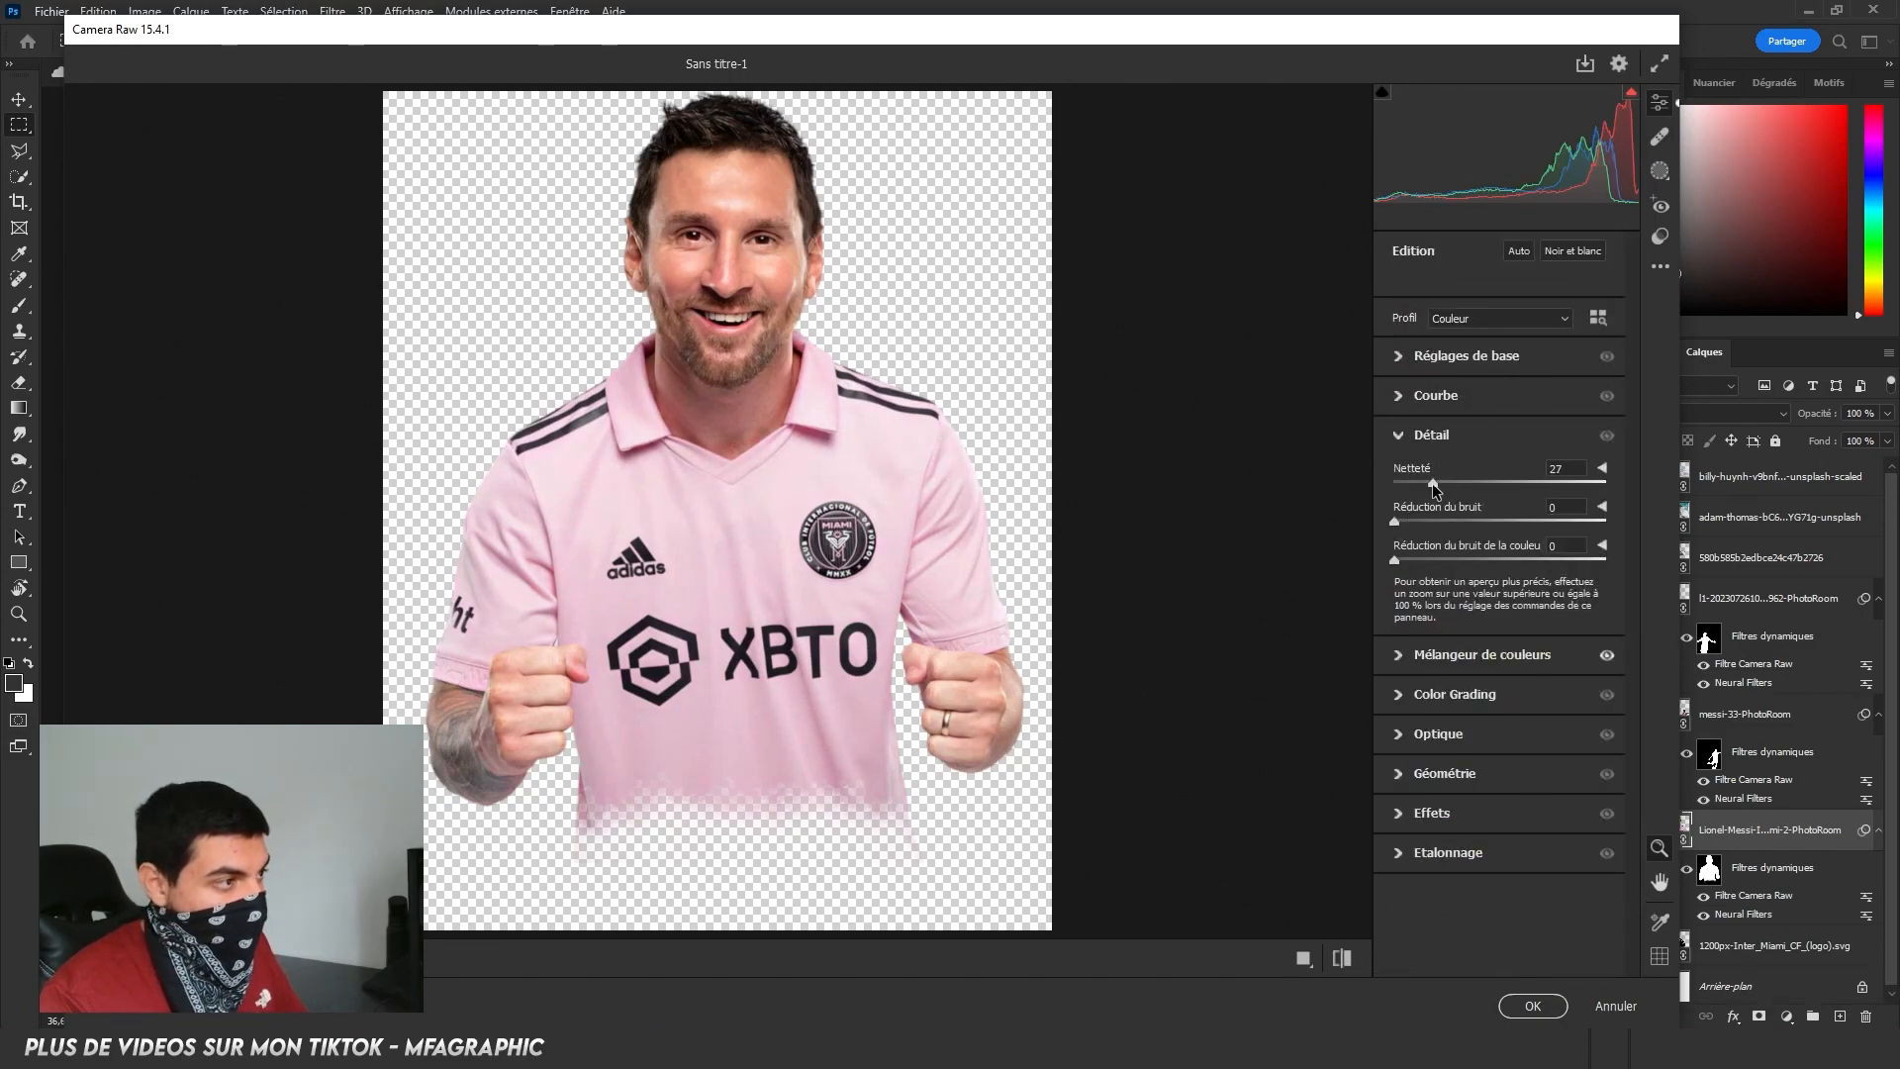
{"action": "left_click", "coordinate": [1434, 397]}
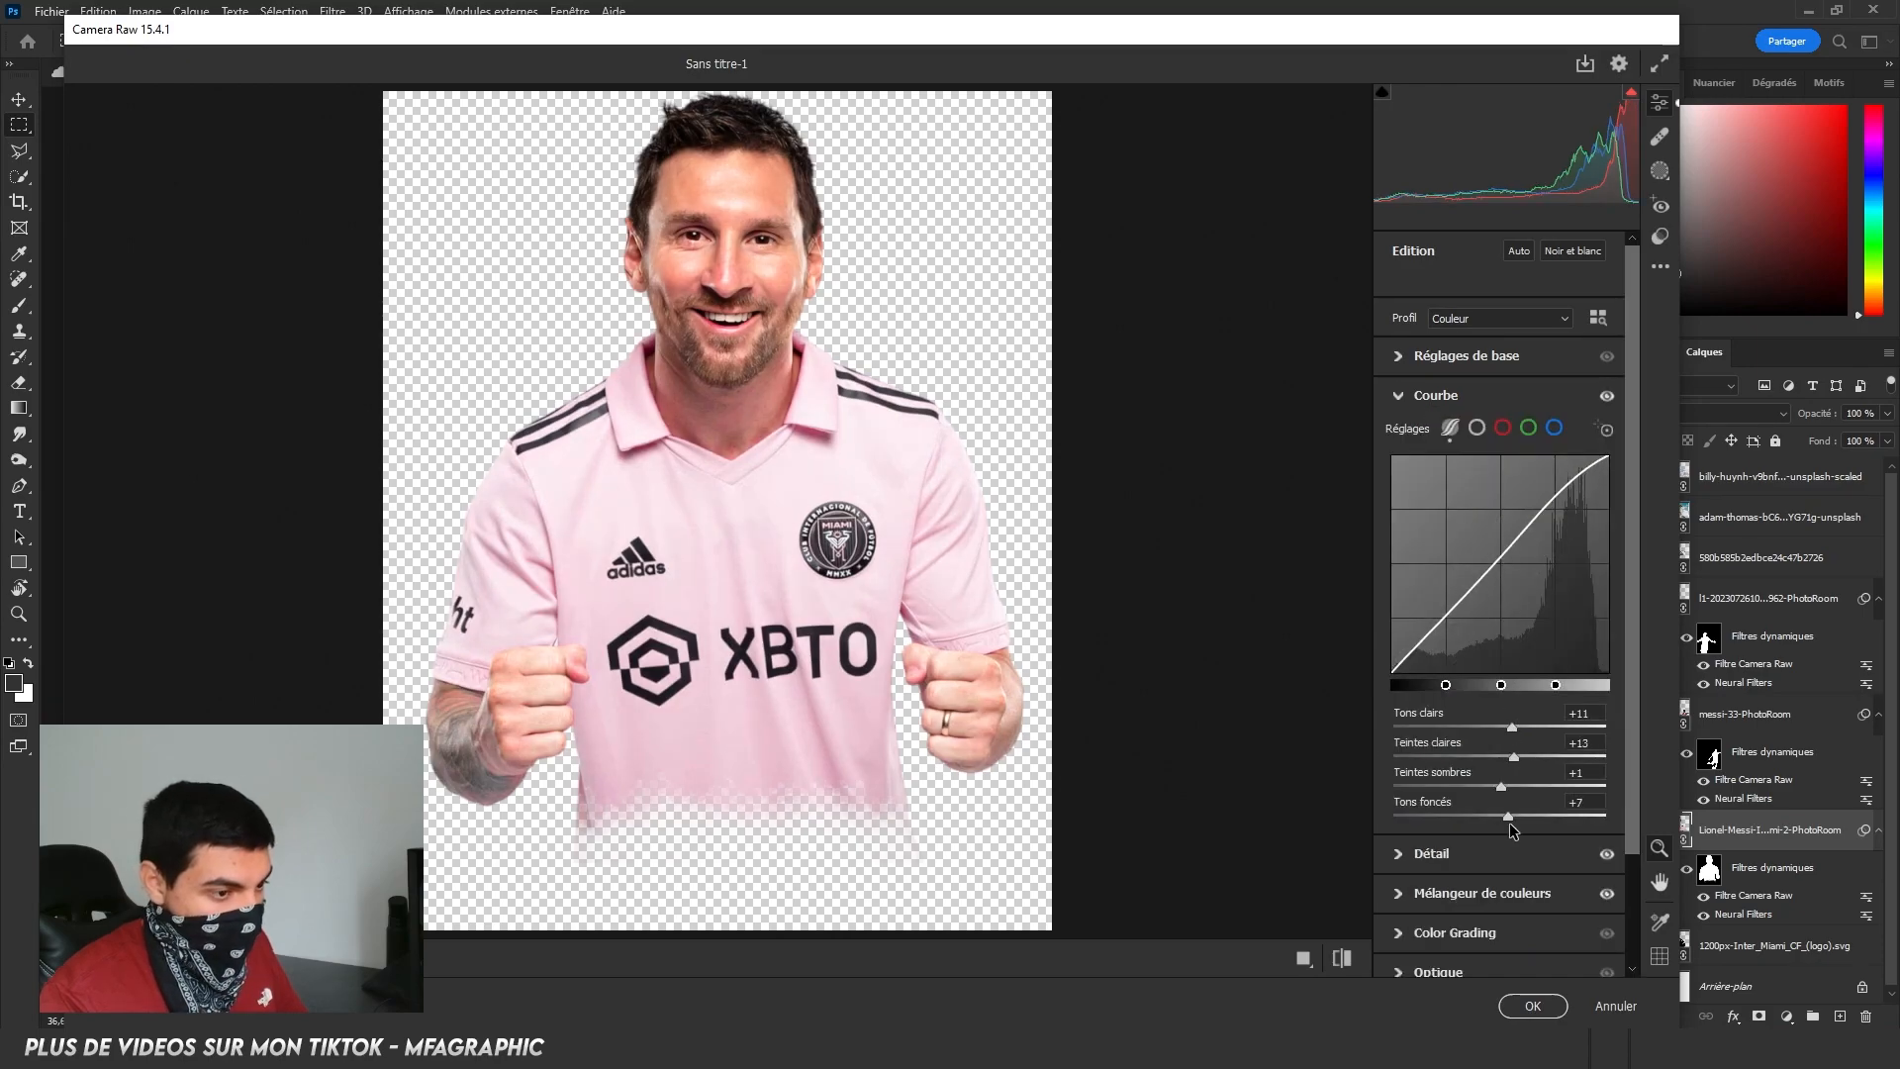
Set Contrast +14, Highlights -4, Shadows +9, Whites +3, Blacks -6, Texture +7 and Clarity +12, and apply the Camera Raw filter.
{"action": "left_click", "coordinate": [1465, 355]}
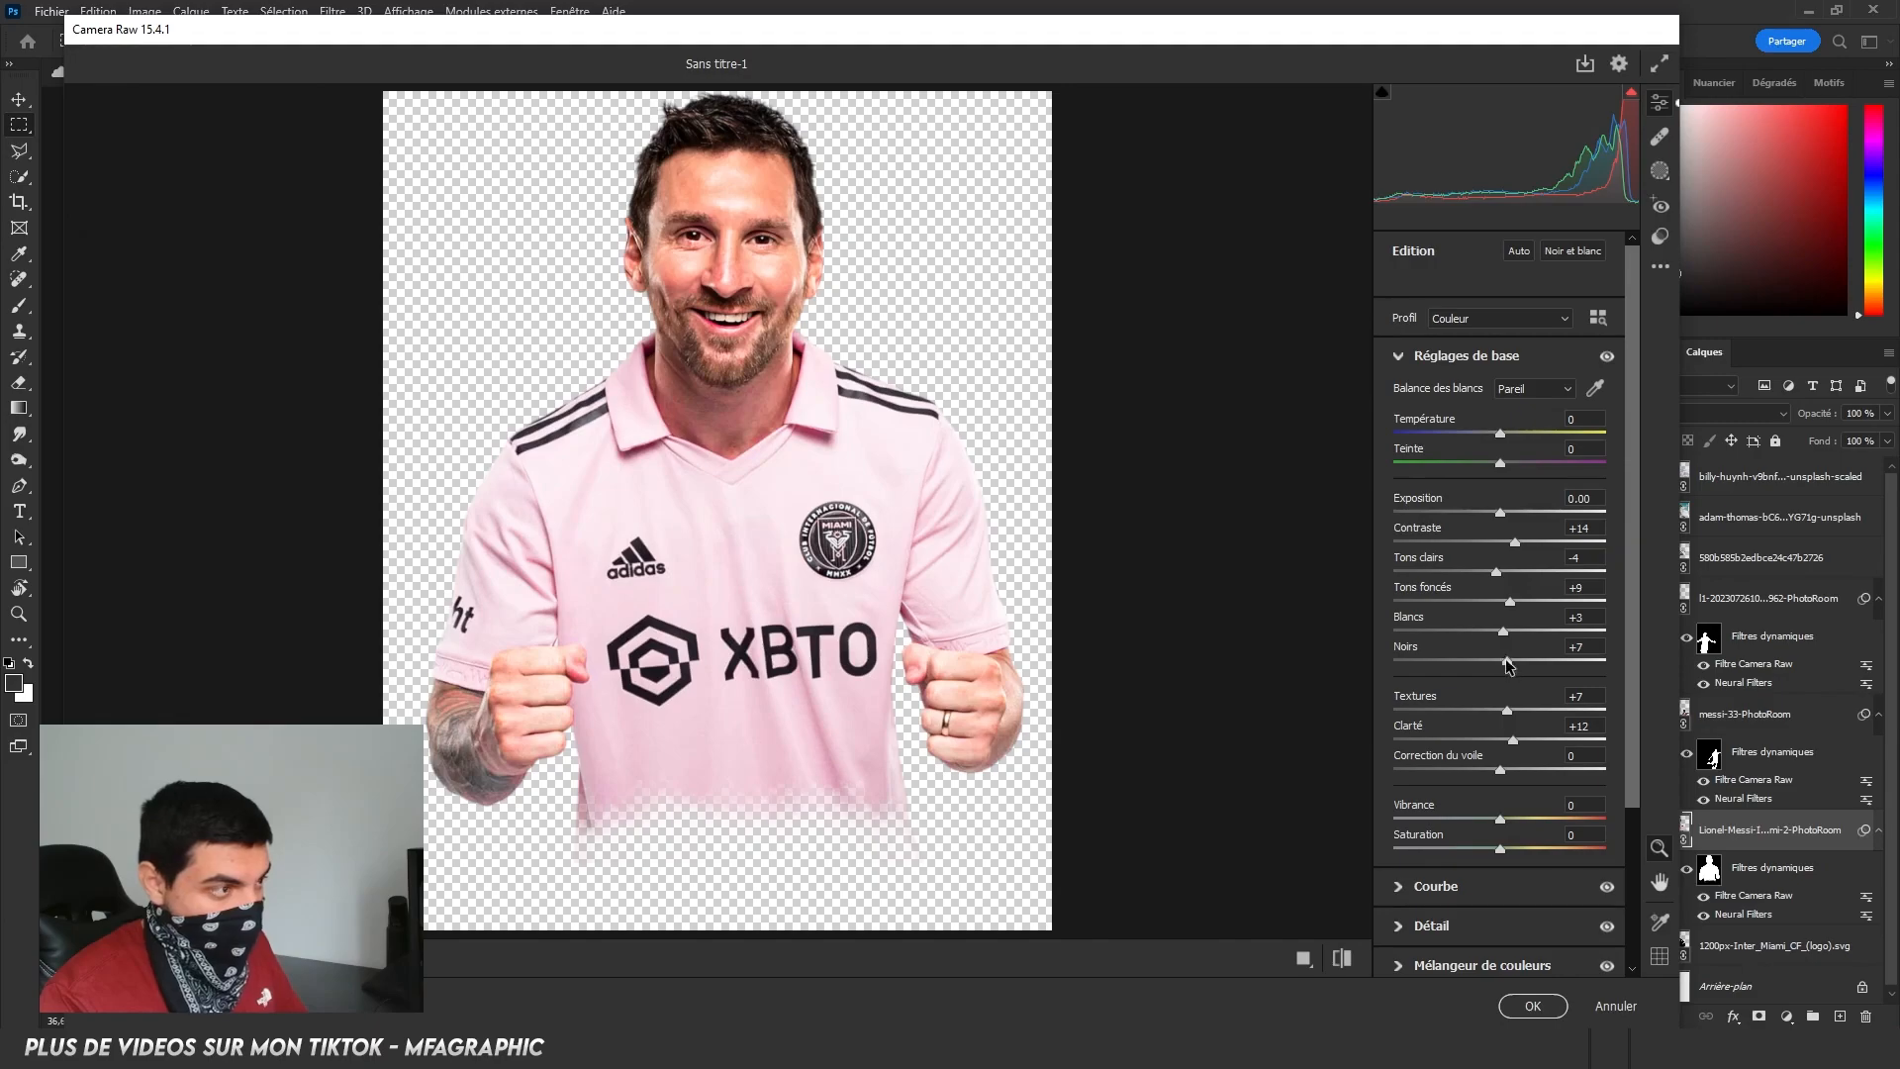
{"action": "left_click_drag", "start_coordinate": [1500, 661], "coordinate": [1495, 667]}
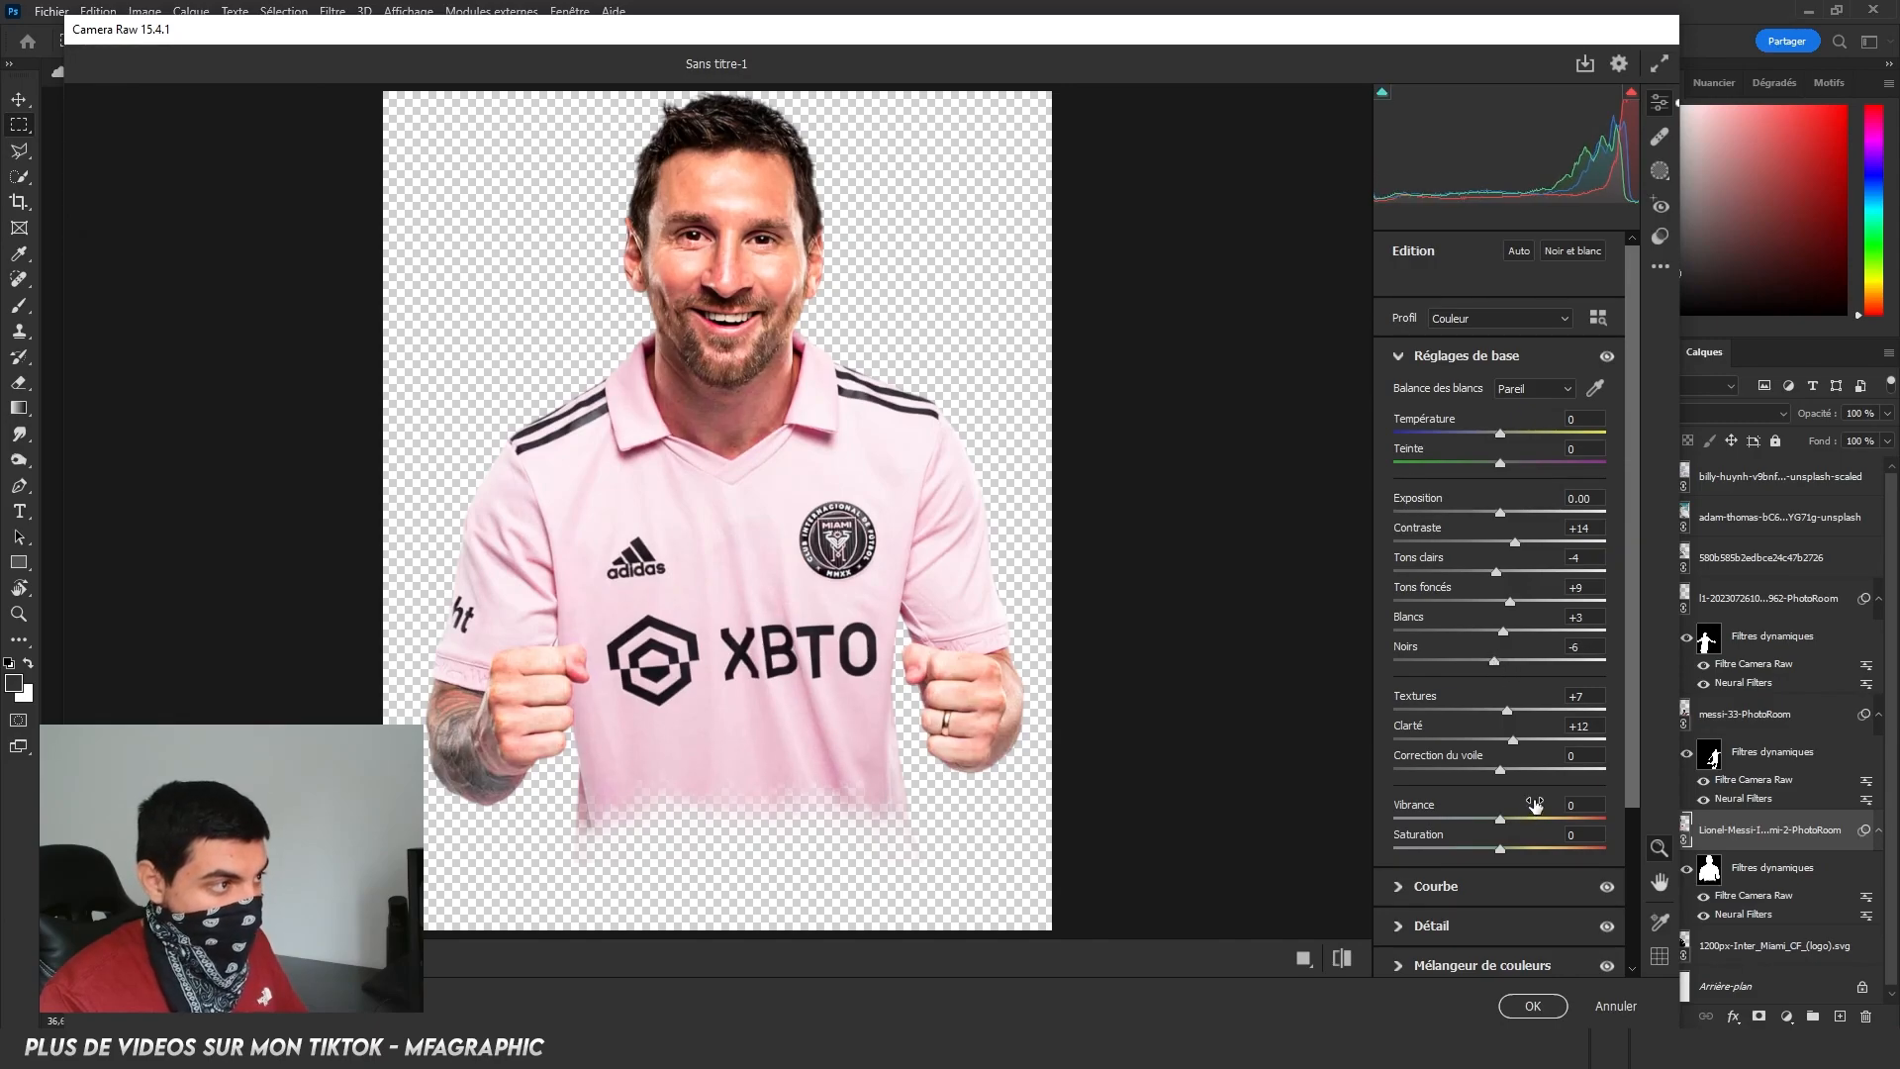
{"action": "key", "text": "Return"}
Reopen the messi-33-PhotoRoom layer's Camera Raw filter, retune its colours for a paler pink kit, and apply the change.
{"action": "left_click_drag", "start_coordinate": [1058, 670], "coordinate": [1133, 656]}
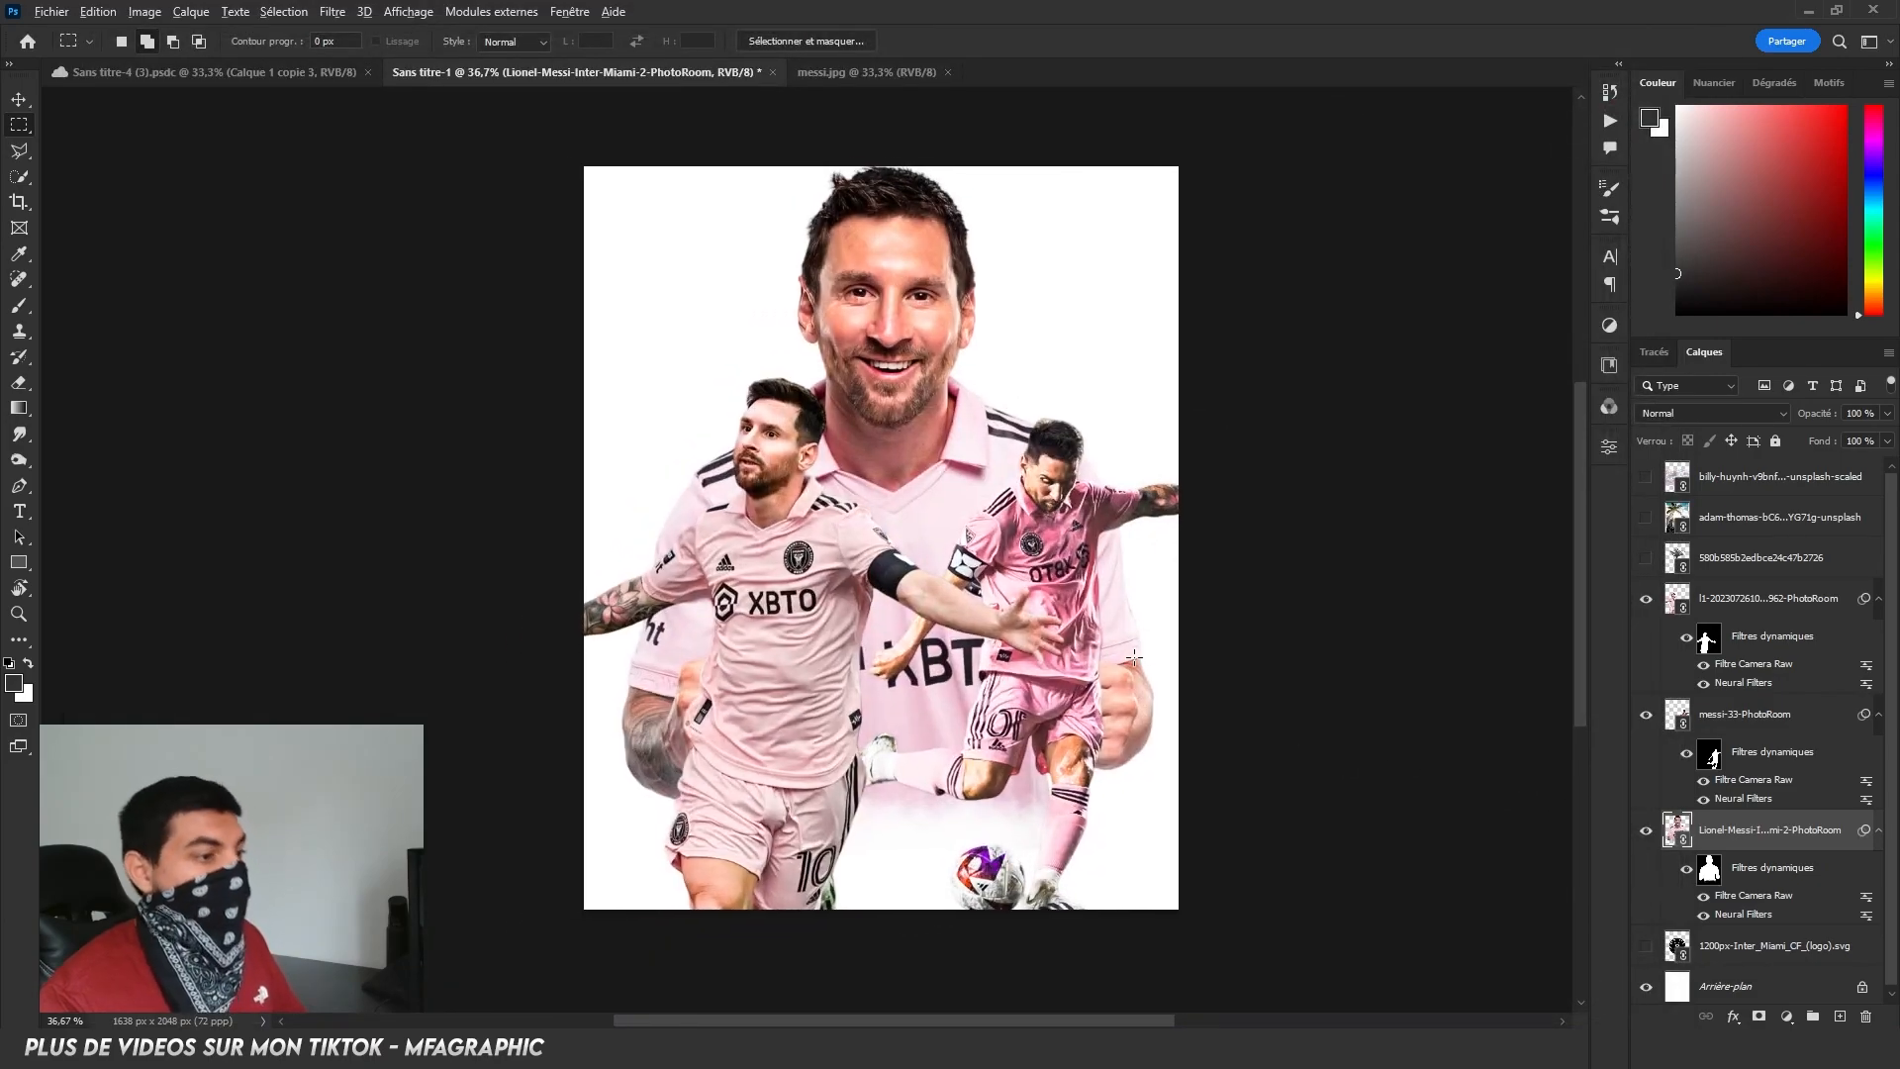
{"action": "scroll", "coordinate": [1133, 656], "scroll_direction": "up", "scroll_amount": 1}
{"action": "key", "text": "v"}
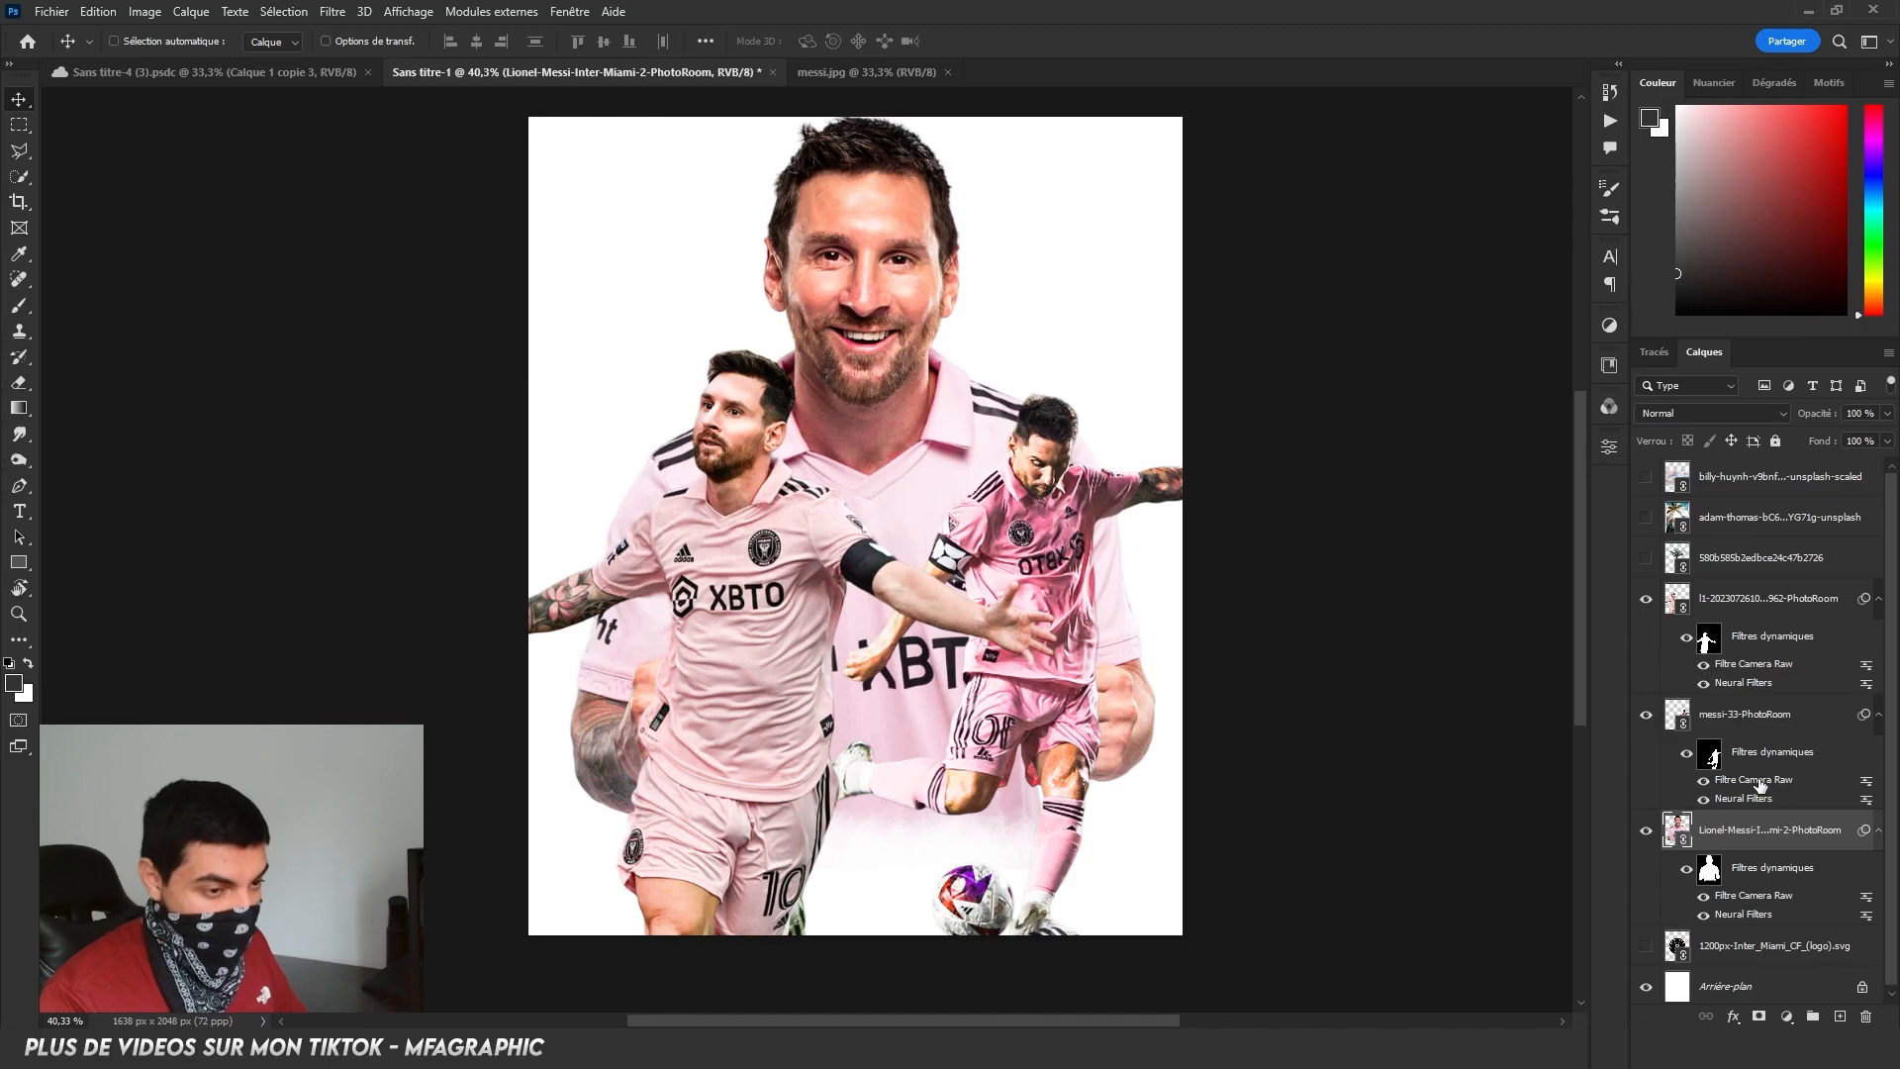
{"action": "double_click", "coordinate": [1759, 784]}
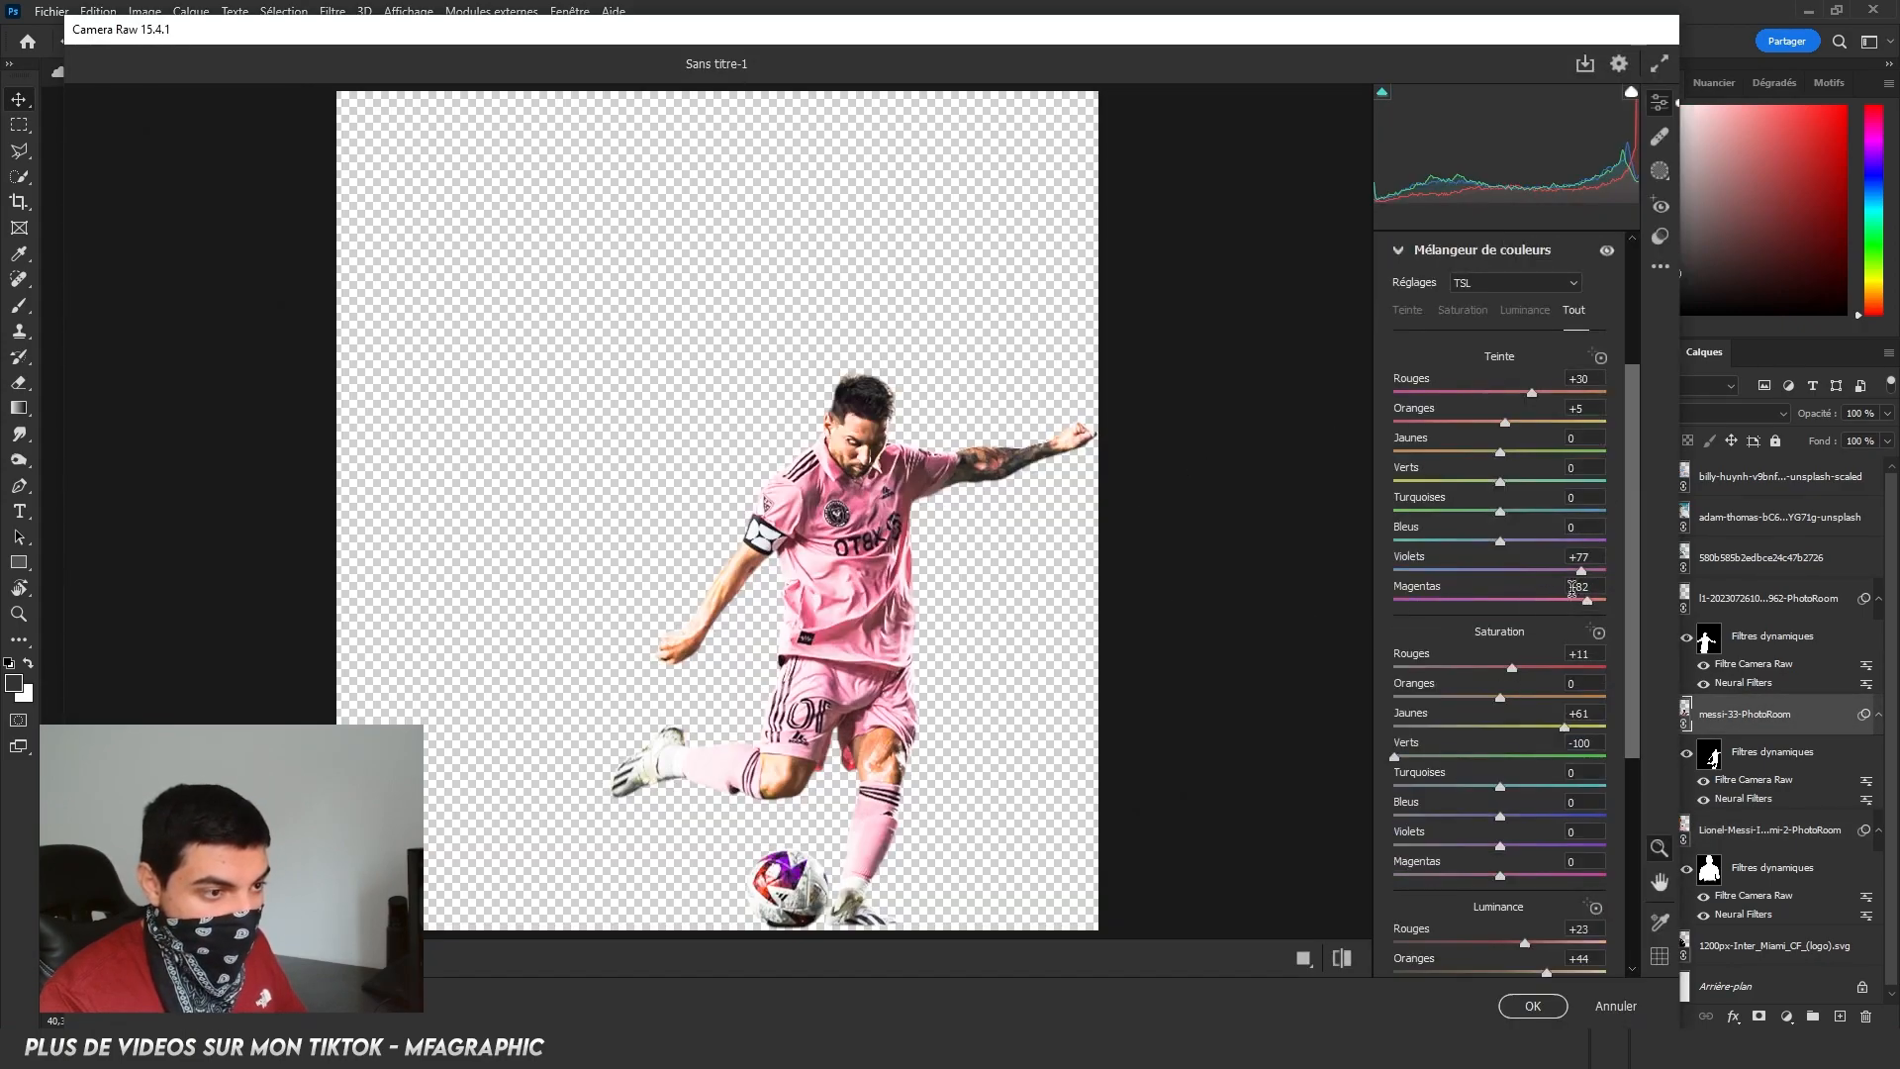
{"action": "left_click", "coordinate": [1532, 1005]}
{"action": "left_click_drag", "start_coordinate": [872, 580], "coordinate": [910, 565]}
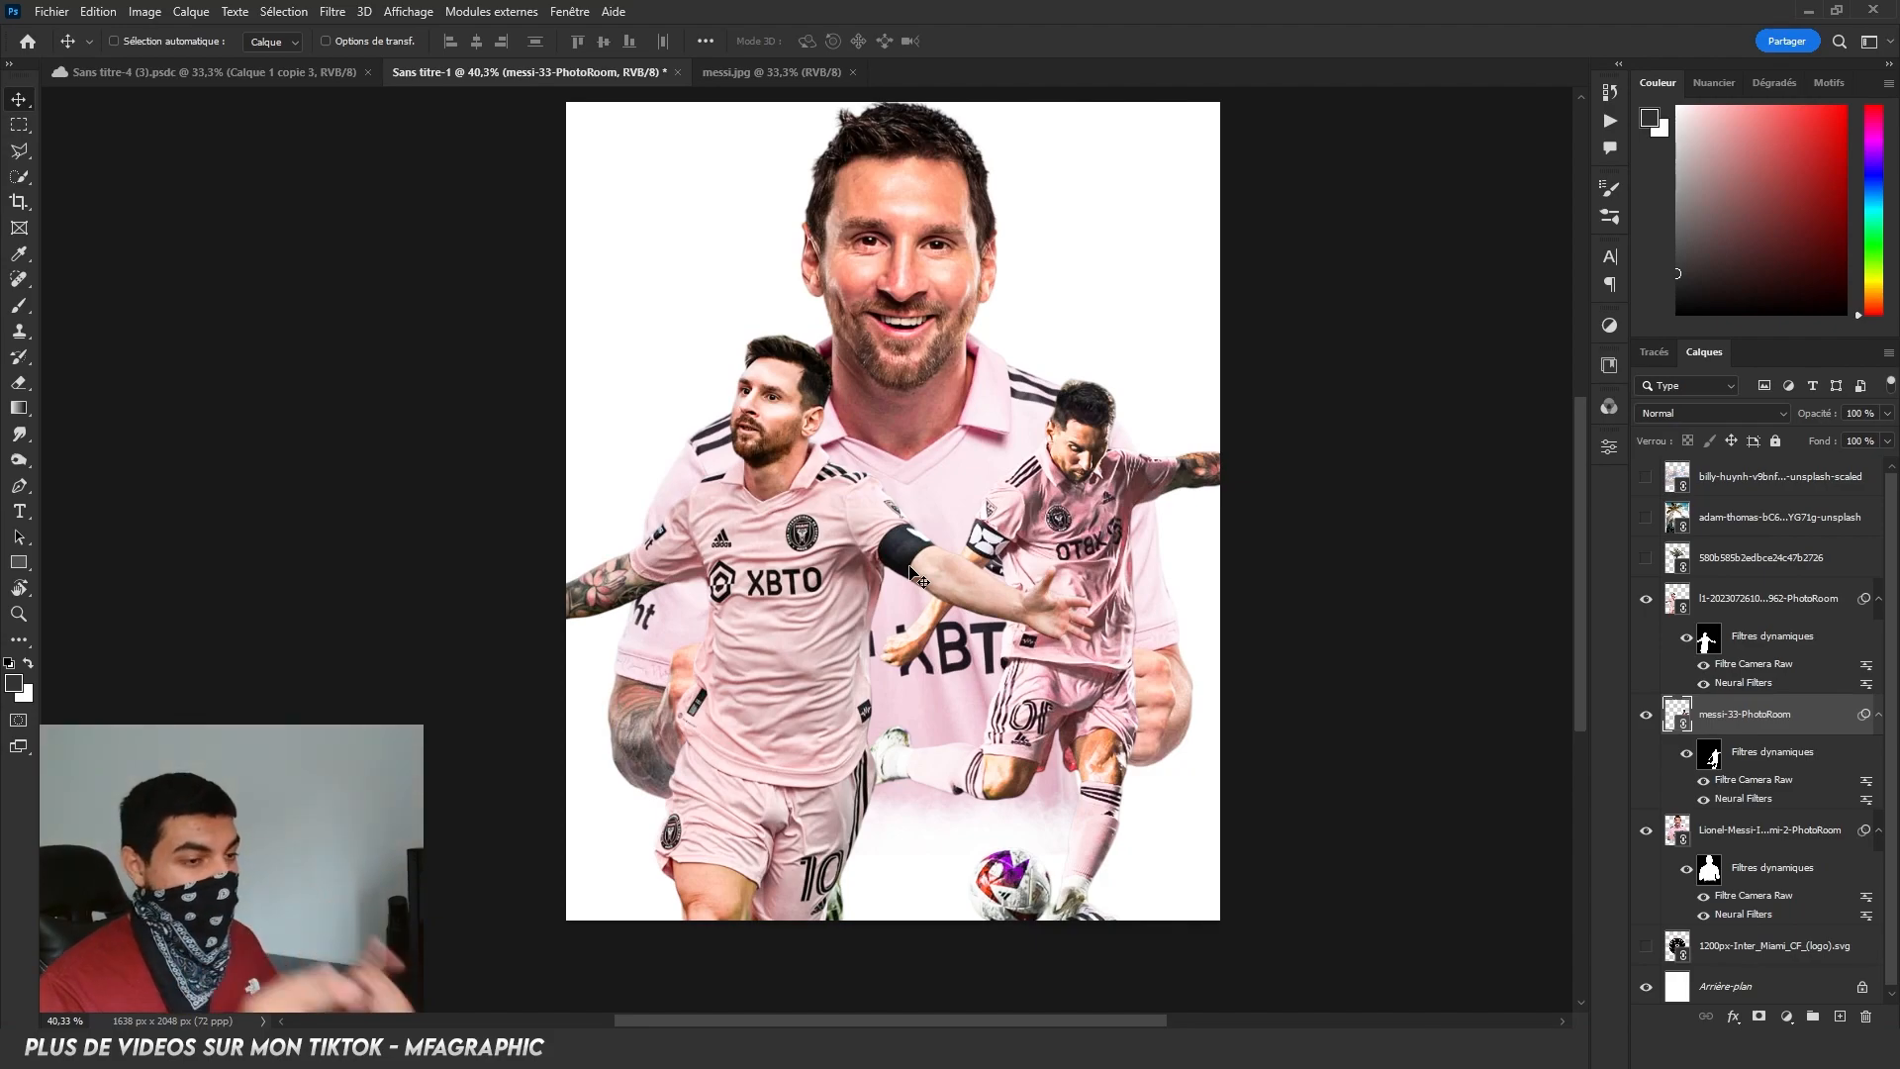
Group the three player cutout layers and name the group "messi".
{"action": "left_click", "coordinate": [1753, 634]}
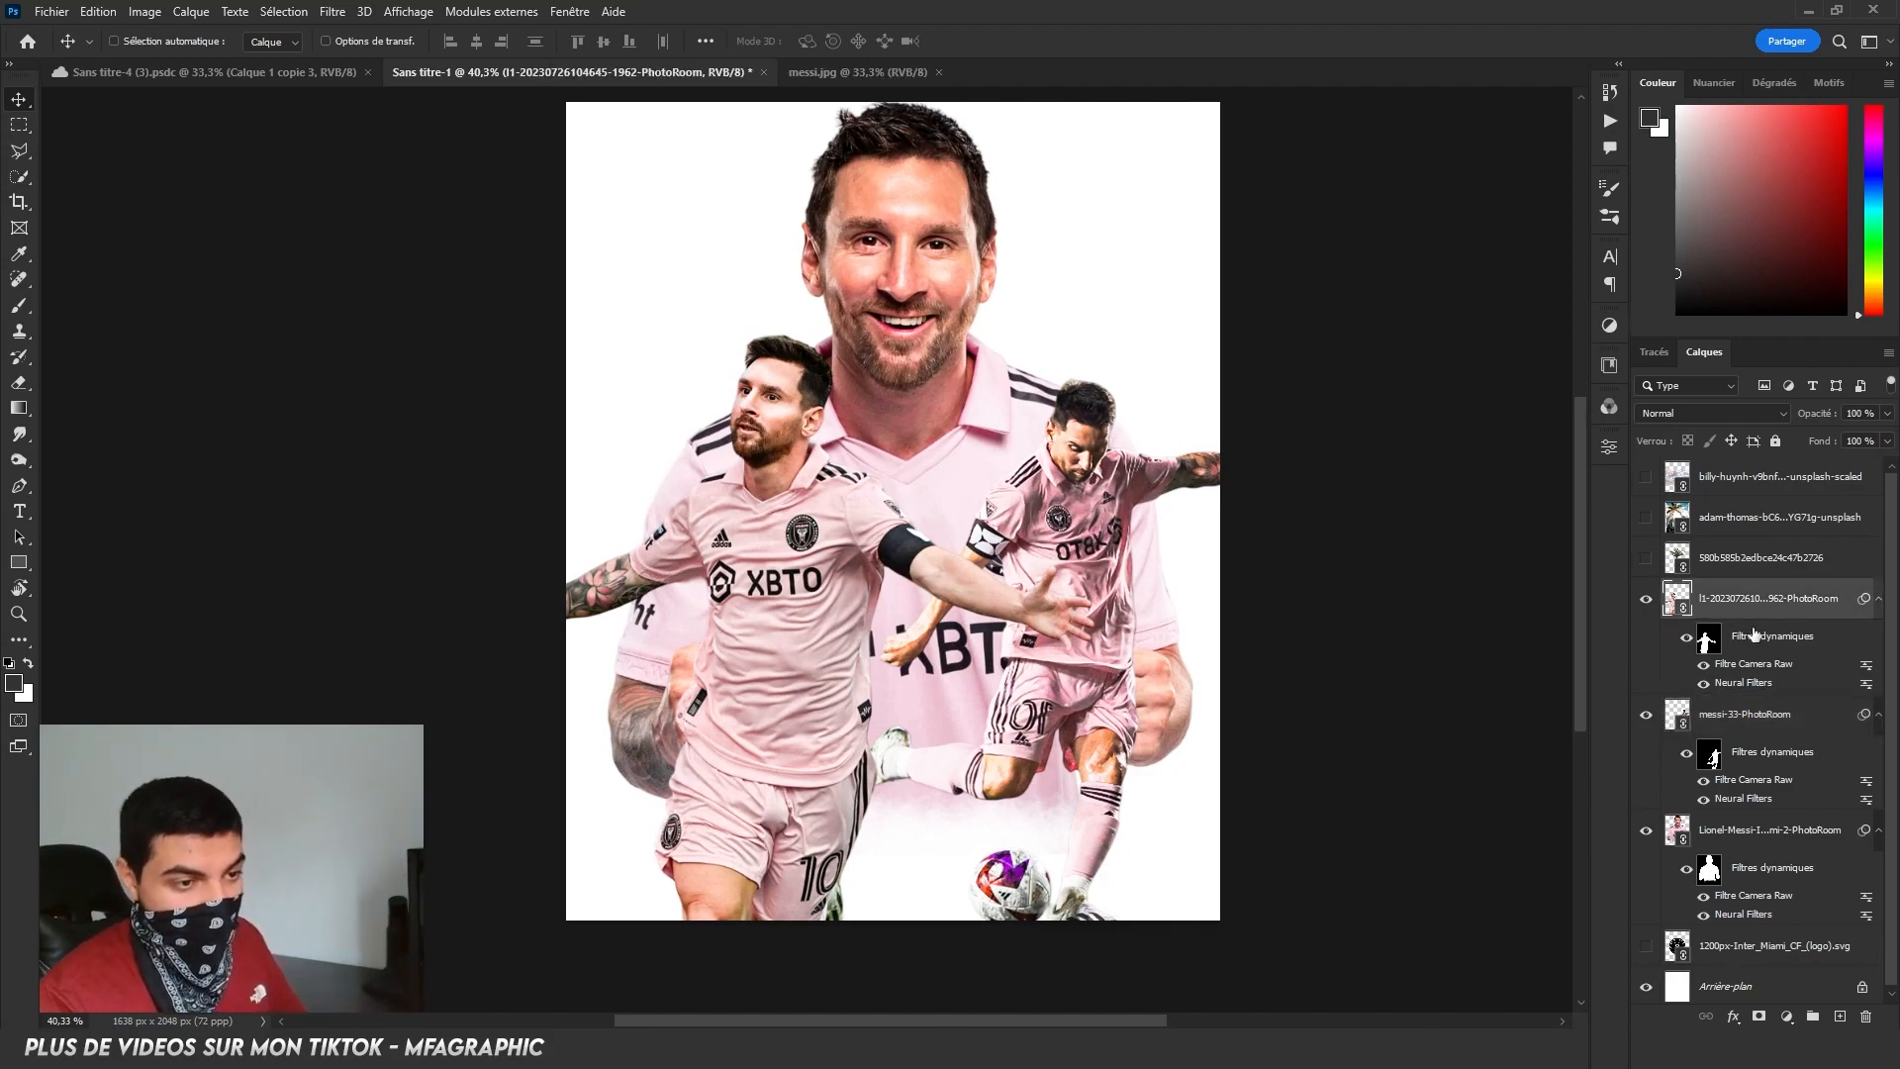
{"action": "left_click", "coordinate": [1803, 840], "text": "shift"}
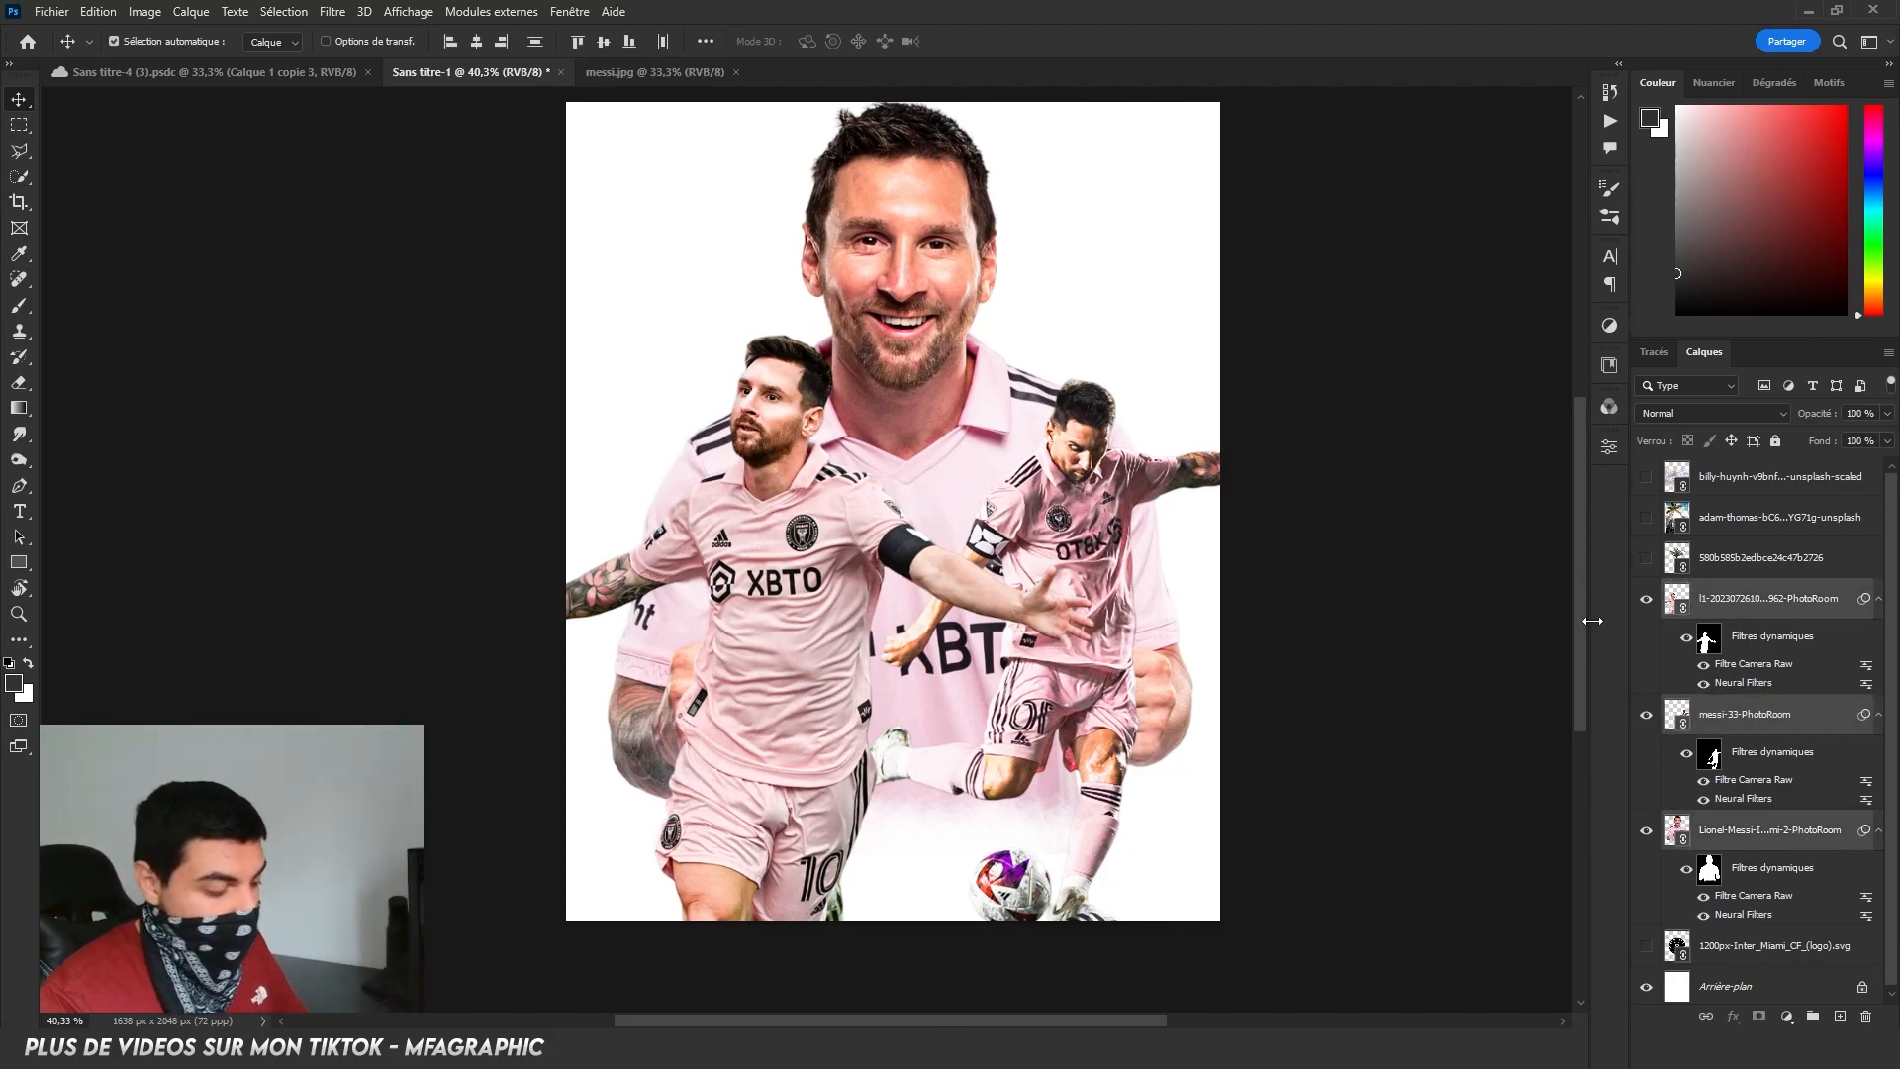
{"action": "key", "text": "ctrl+g"}
{"action": "double_click", "coordinate": [1733, 590]}
{"action": "type", "text": "messi"}
{"action": "key", "text": "Return"}
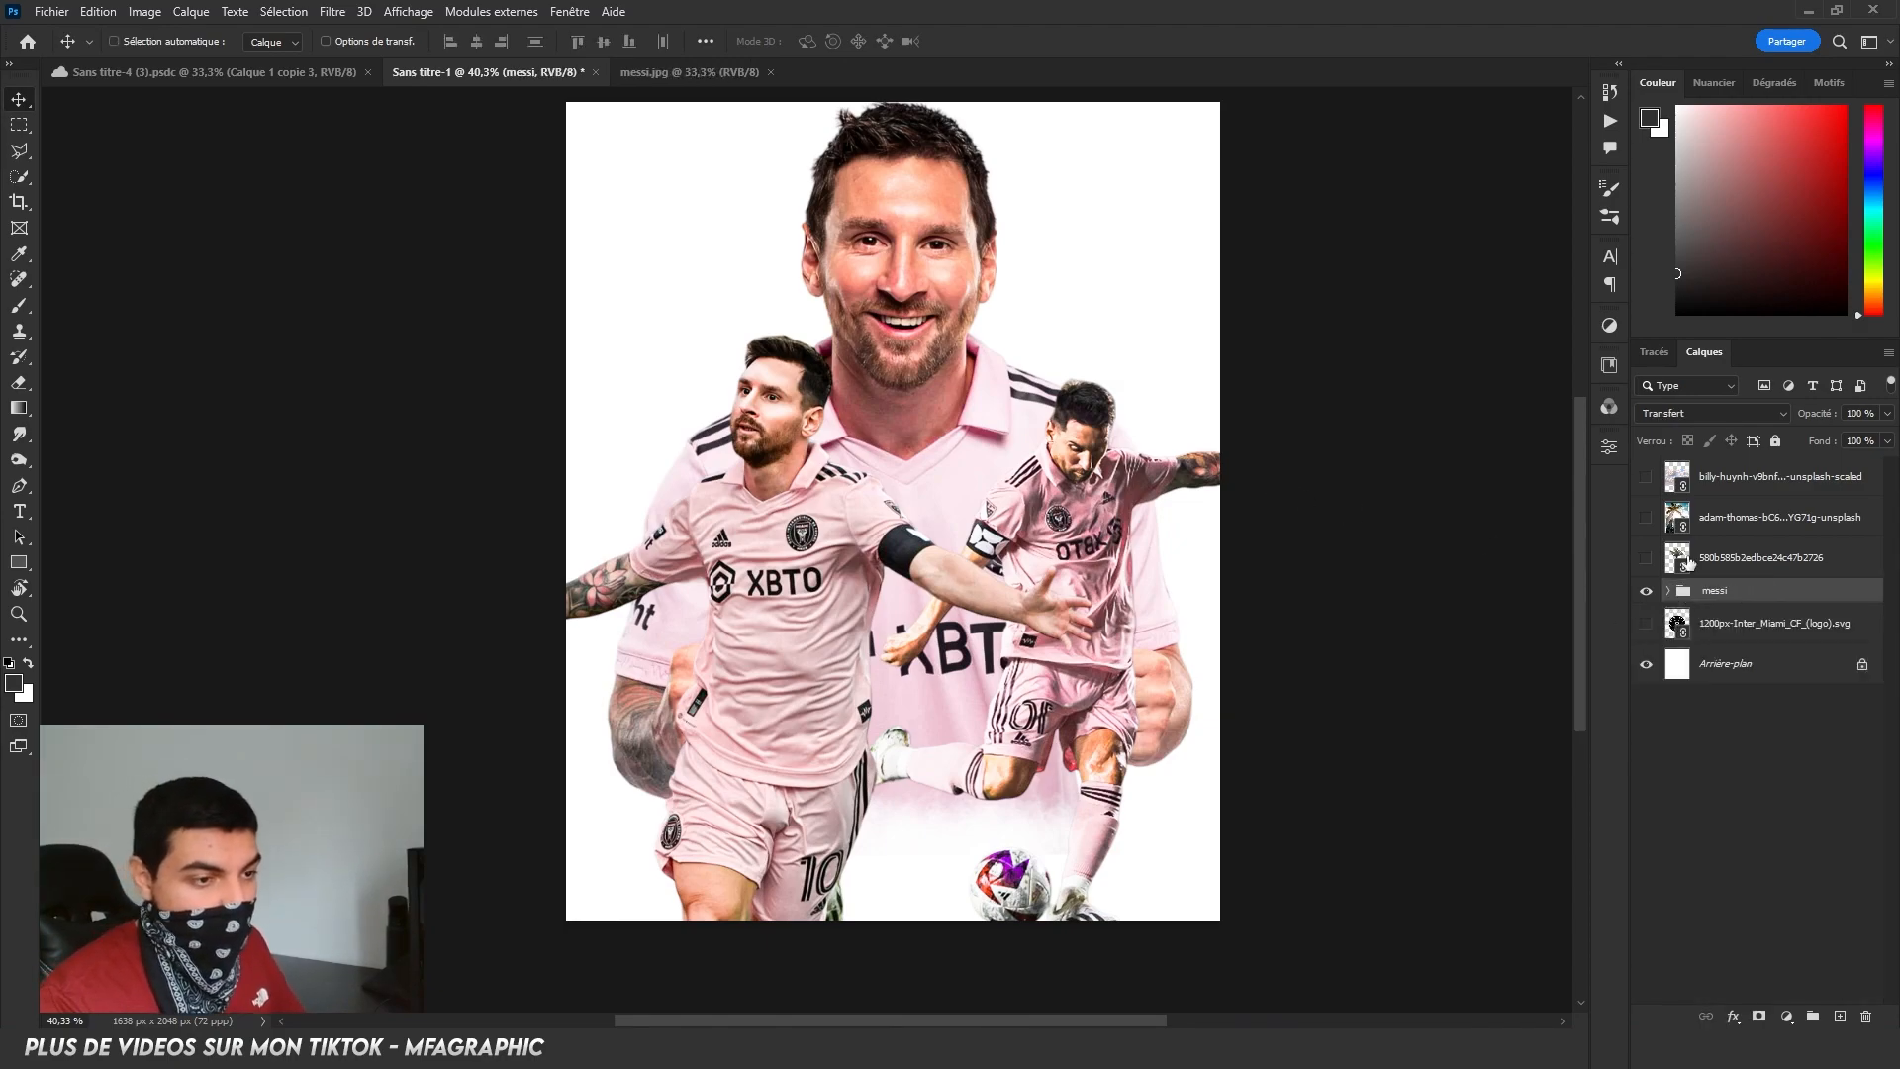
Hide the messi group and show the adam-thomas skyline and billy-huynh cloud layers.
{"action": "left_click", "coordinate": [1646, 591]}
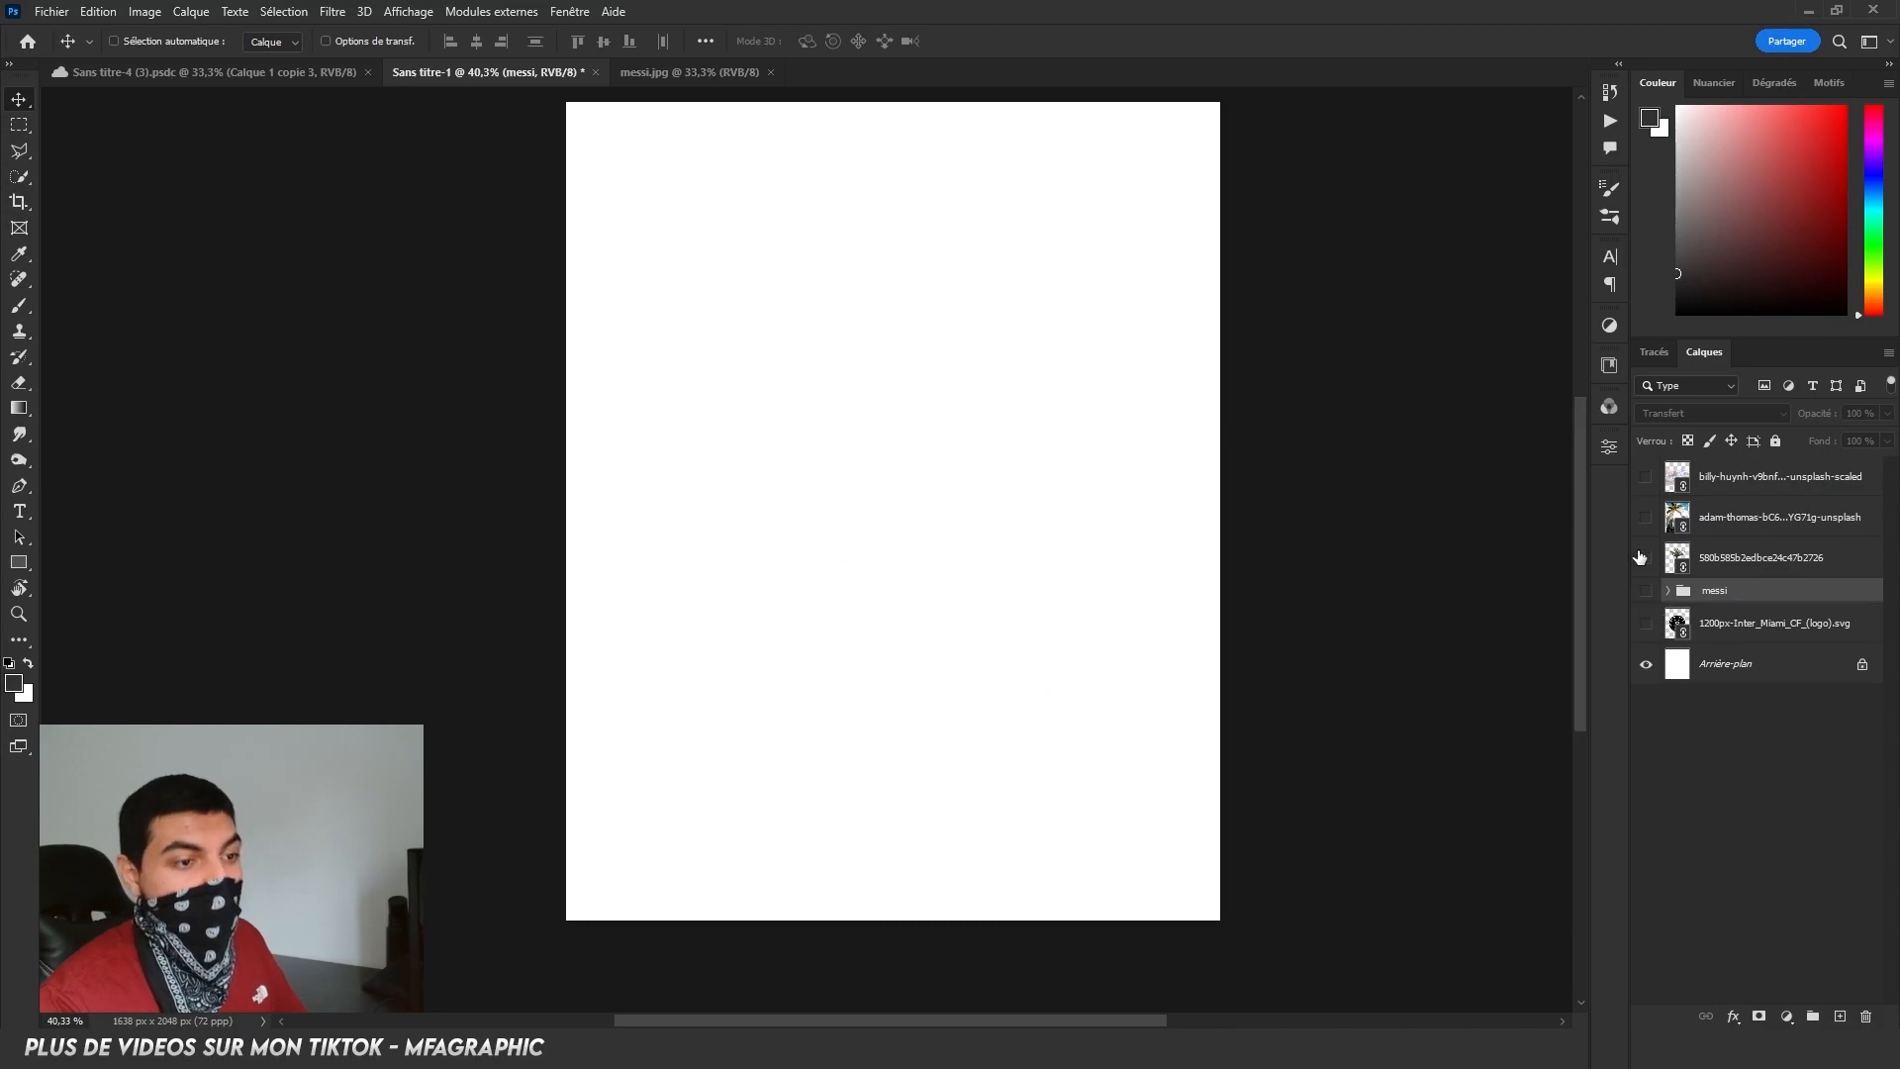
{"action": "left_click", "coordinate": [1646, 518]}
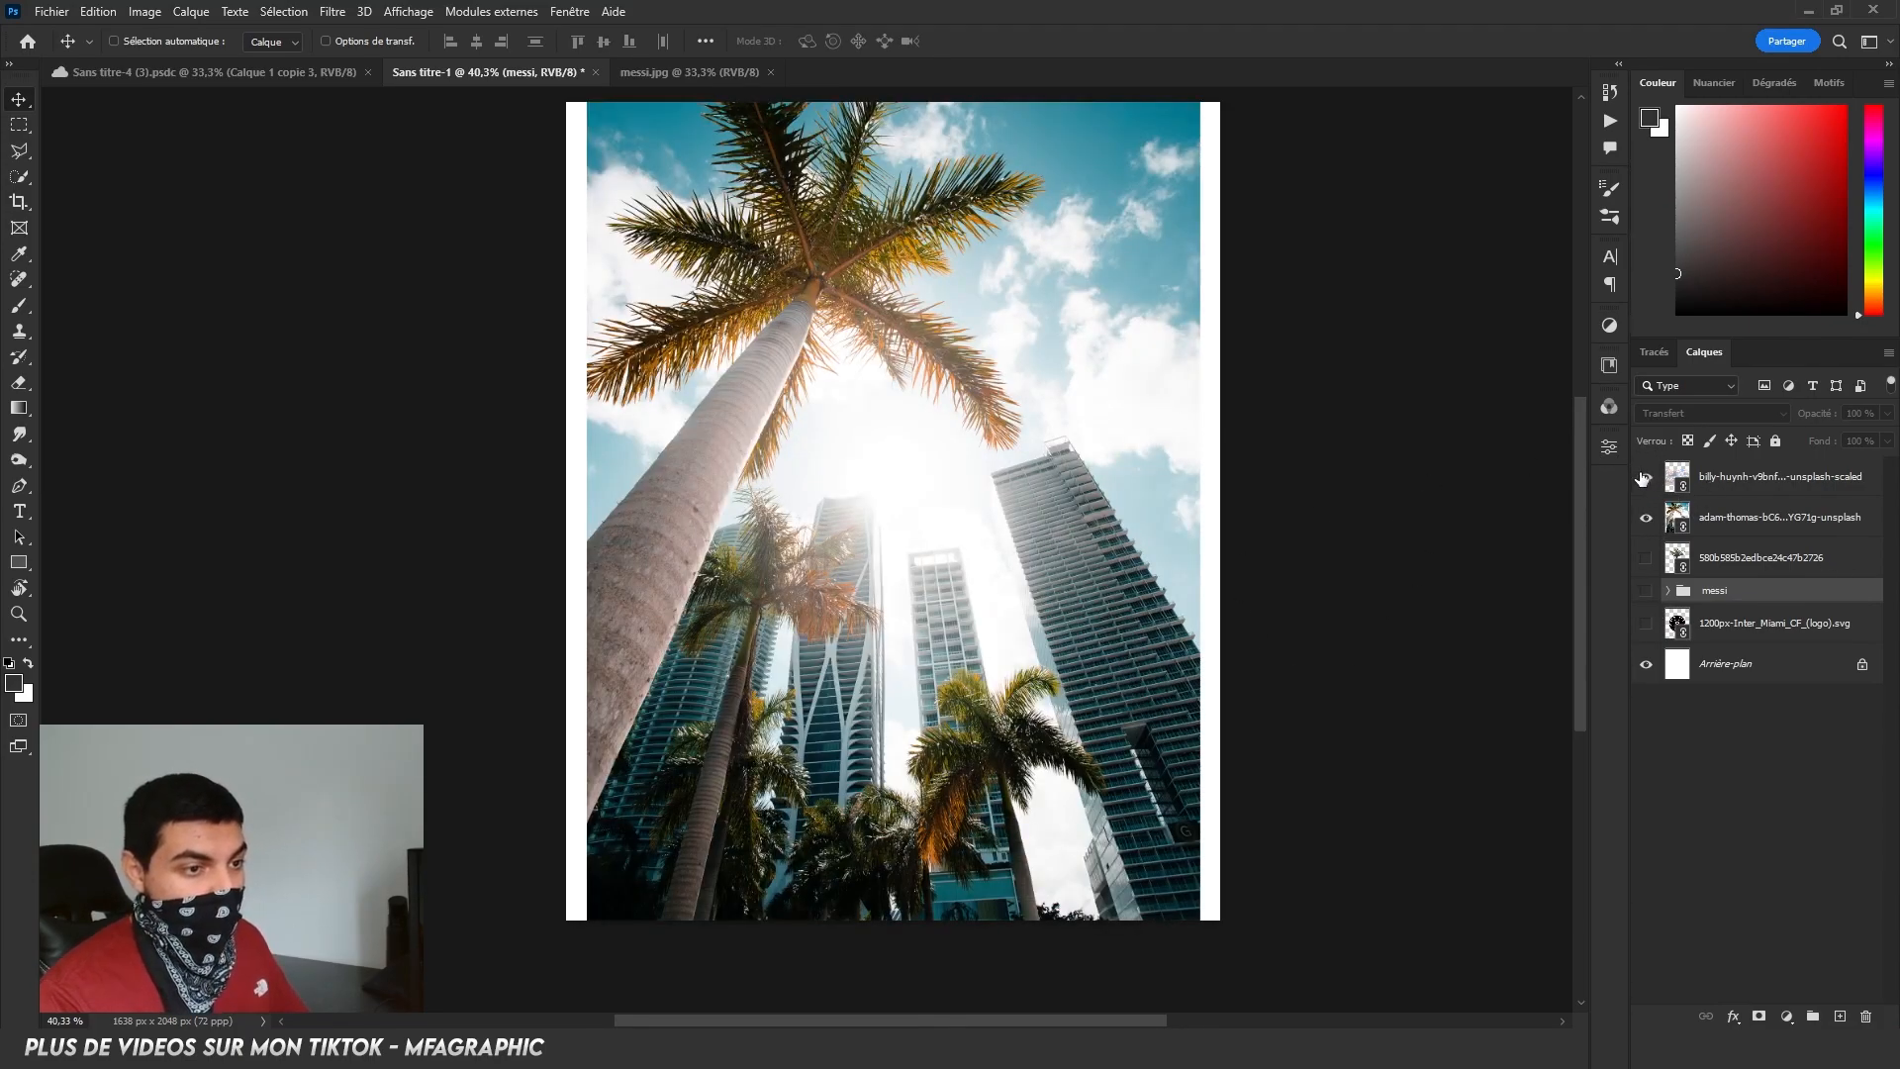
{"action": "left_click", "coordinate": [1644, 478]}
Rotate the billy-huynh cloud image 90° clockwise and enlarge it to cover the whole canvas.
{"action": "left_click", "coordinate": [1771, 477]}
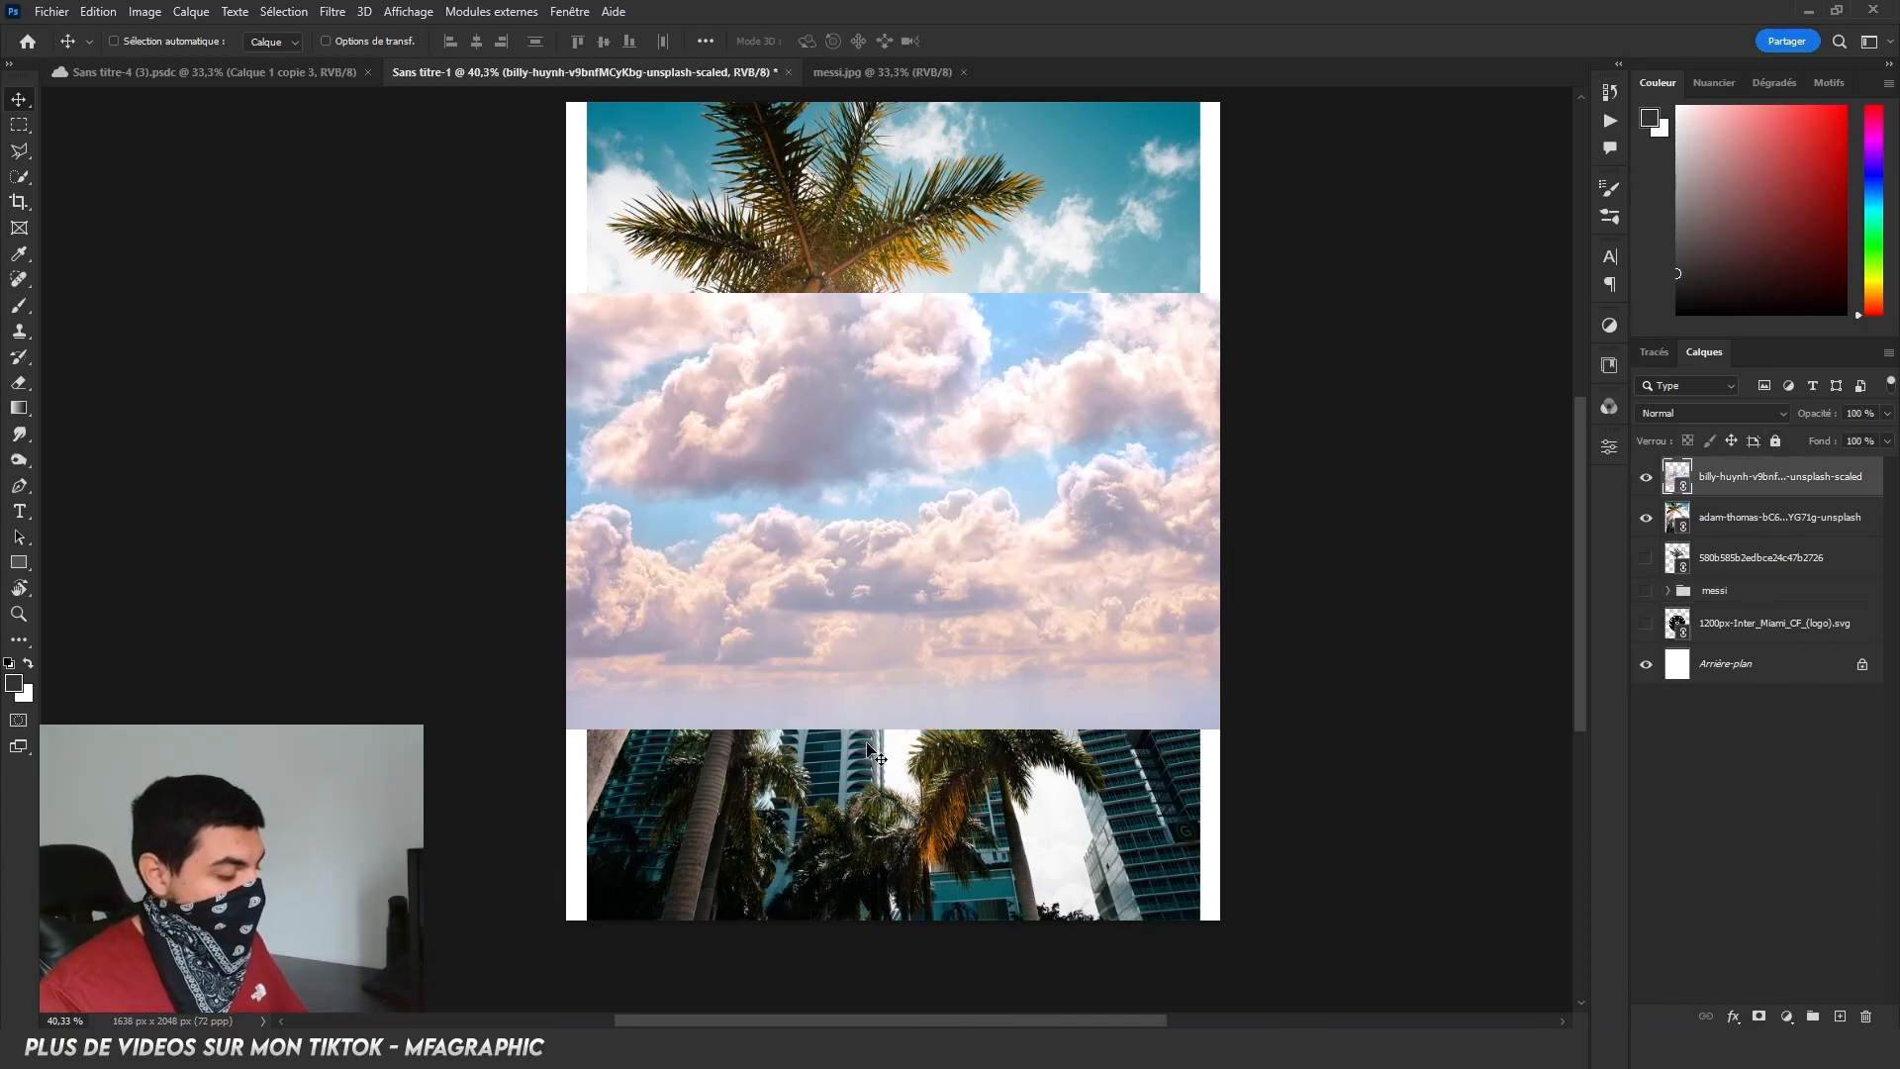
{"action": "key", "text": "ctrl+t"}
{"action": "right_click", "coordinate": [891, 663]}
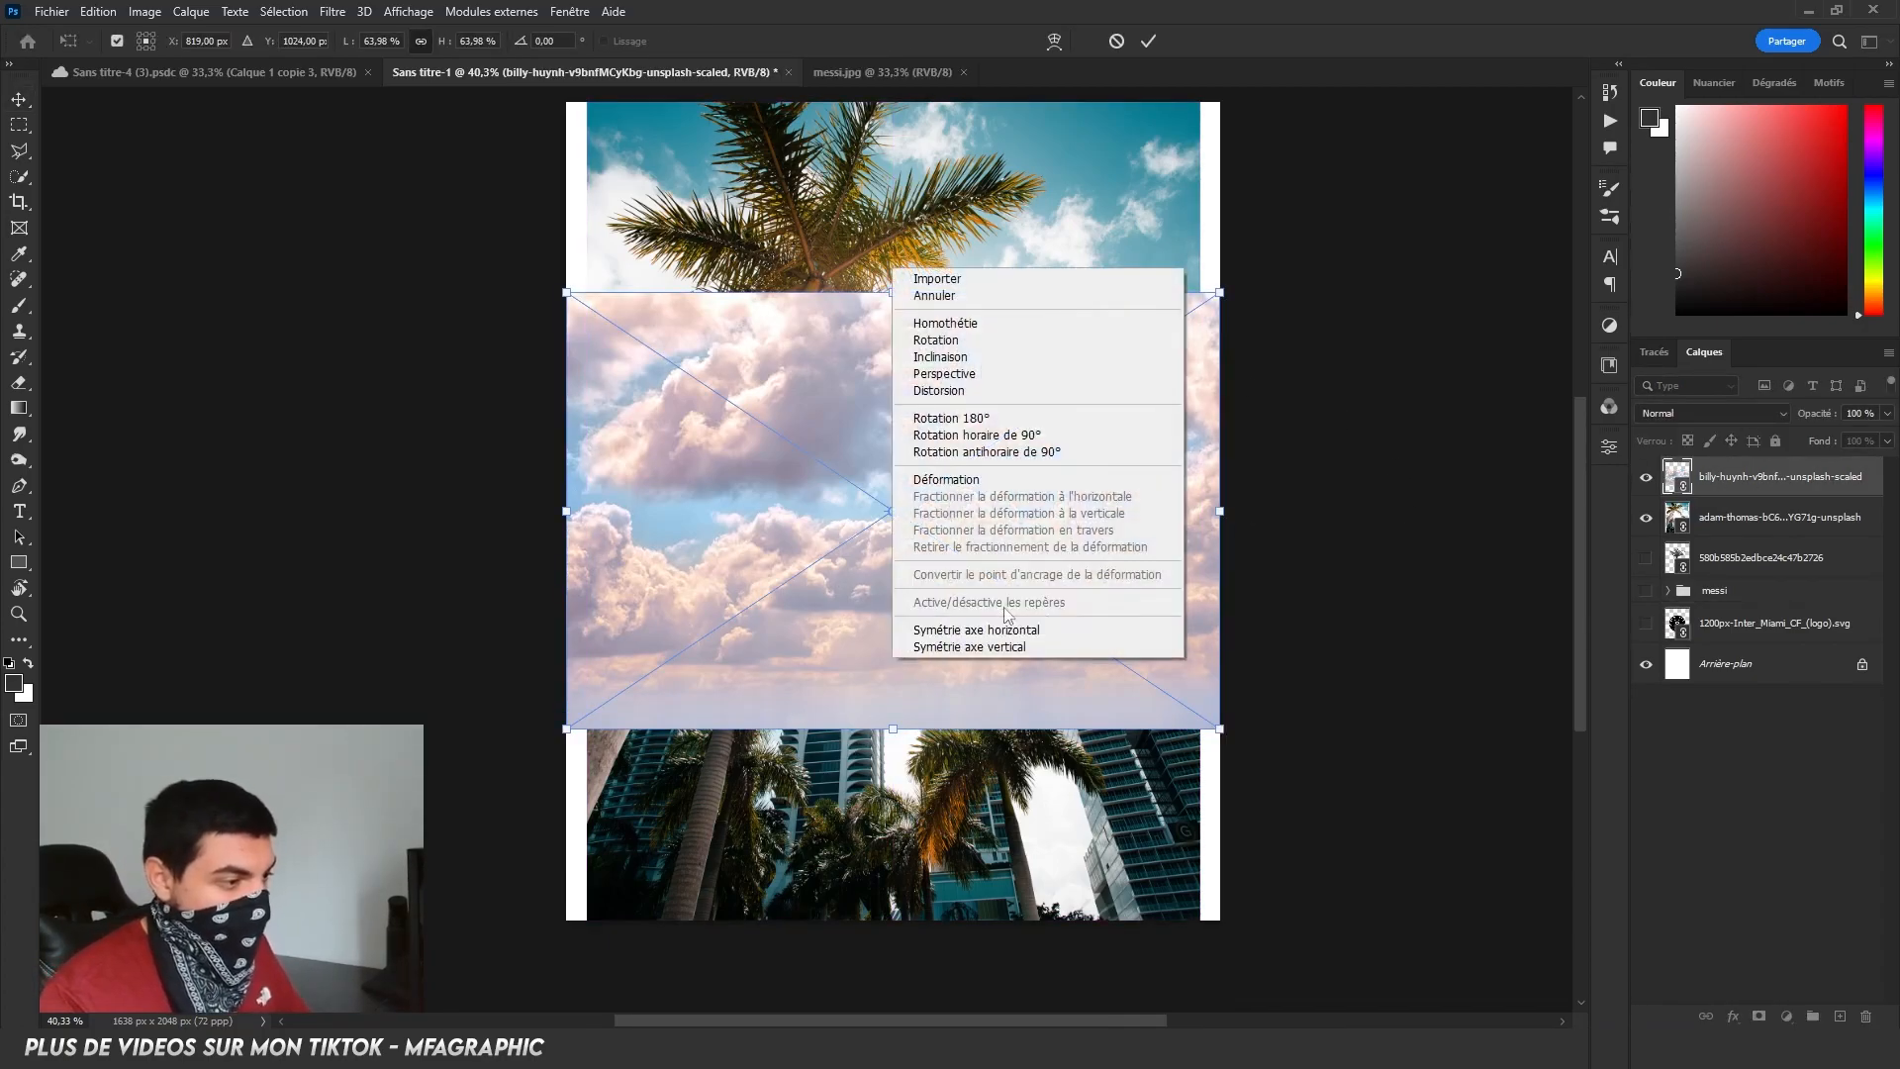
{"action": "left_click", "coordinate": [983, 441]}
{"action": "left_click_drag", "start_coordinate": [1111, 511], "coordinate": [1243, 513]}
{"action": "left_click_drag", "start_coordinate": [674, 511], "coordinate": [572, 514]}
{"action": "key", "text": "Return"}
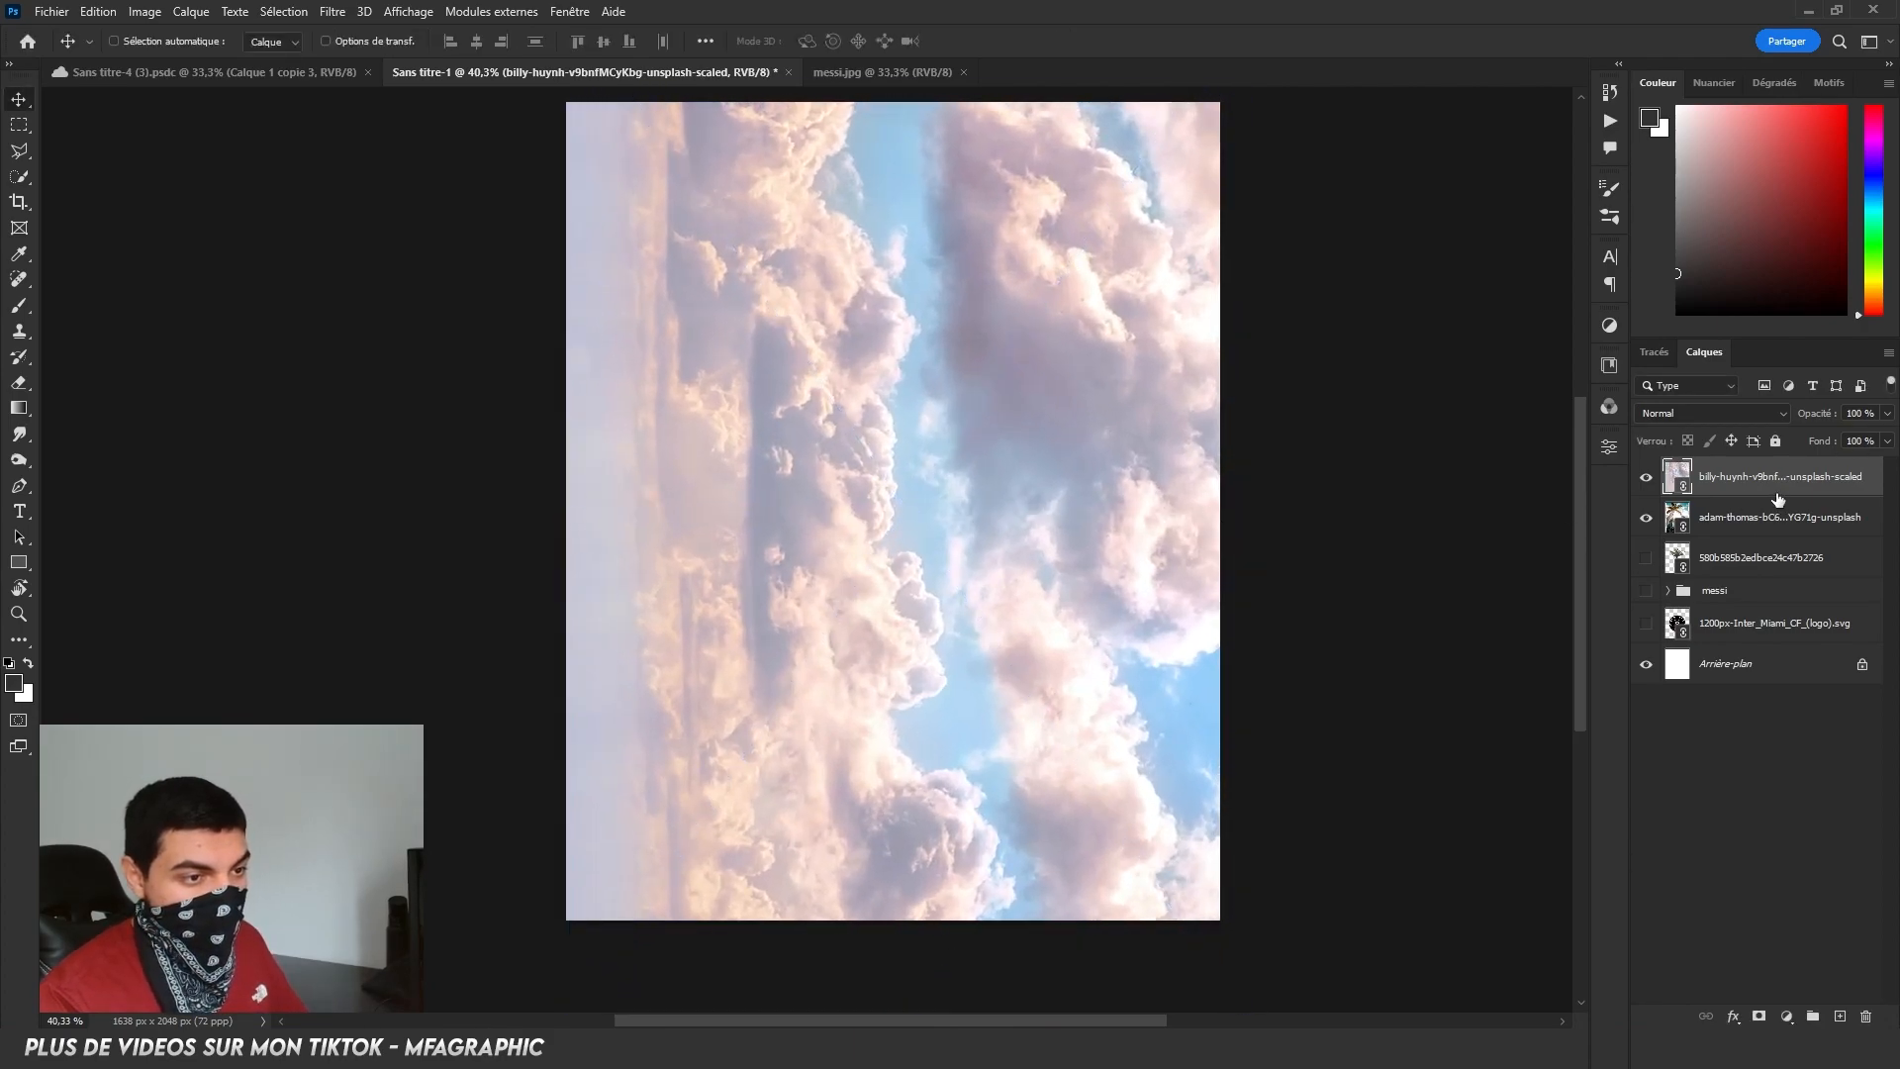
Blend the cloud image into the skyline's light areas using the underlying-layer blend range, and clip it to the skyline layer.
{"action": "double_click", "coordinate": [1778, 500]}
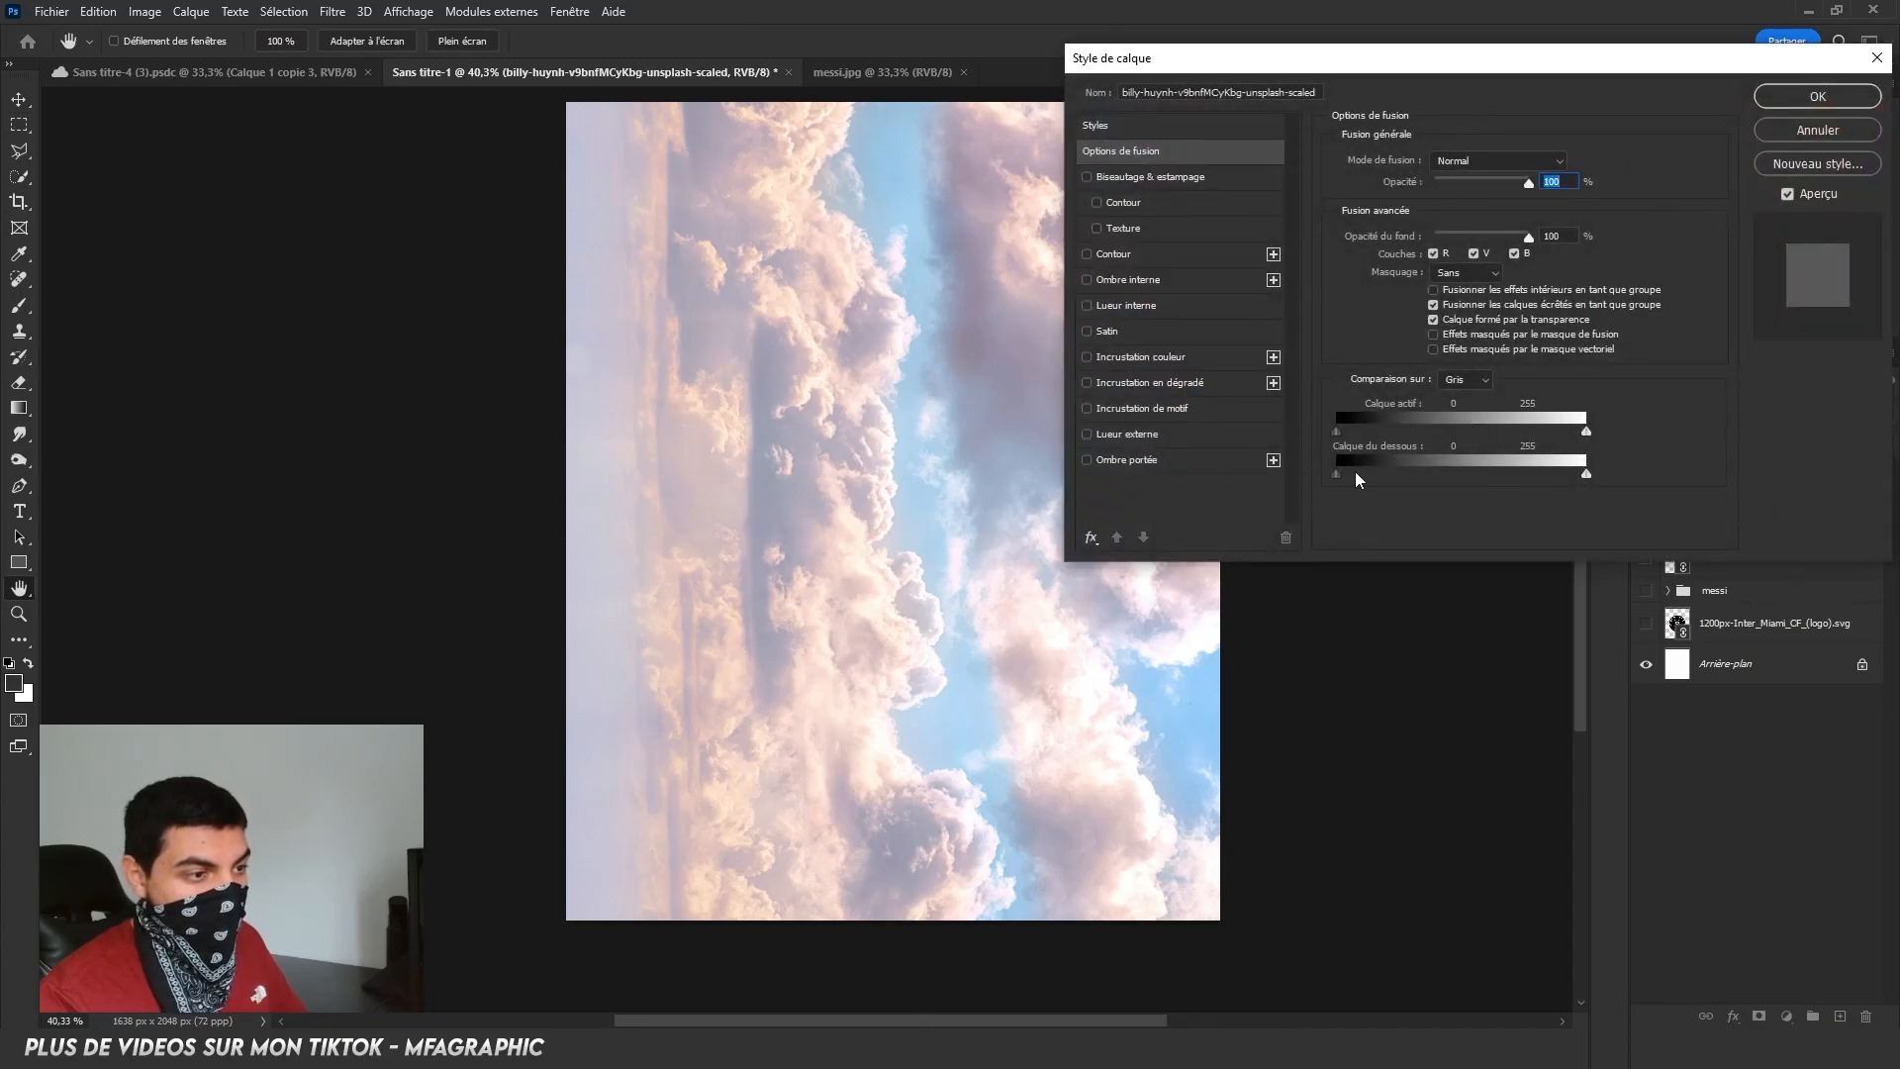
{"action": "left_click_drag", "start_coordinate": [1338, 472], "coordinate": [1528, 475]}
{"action": "key", "text": "Return"}
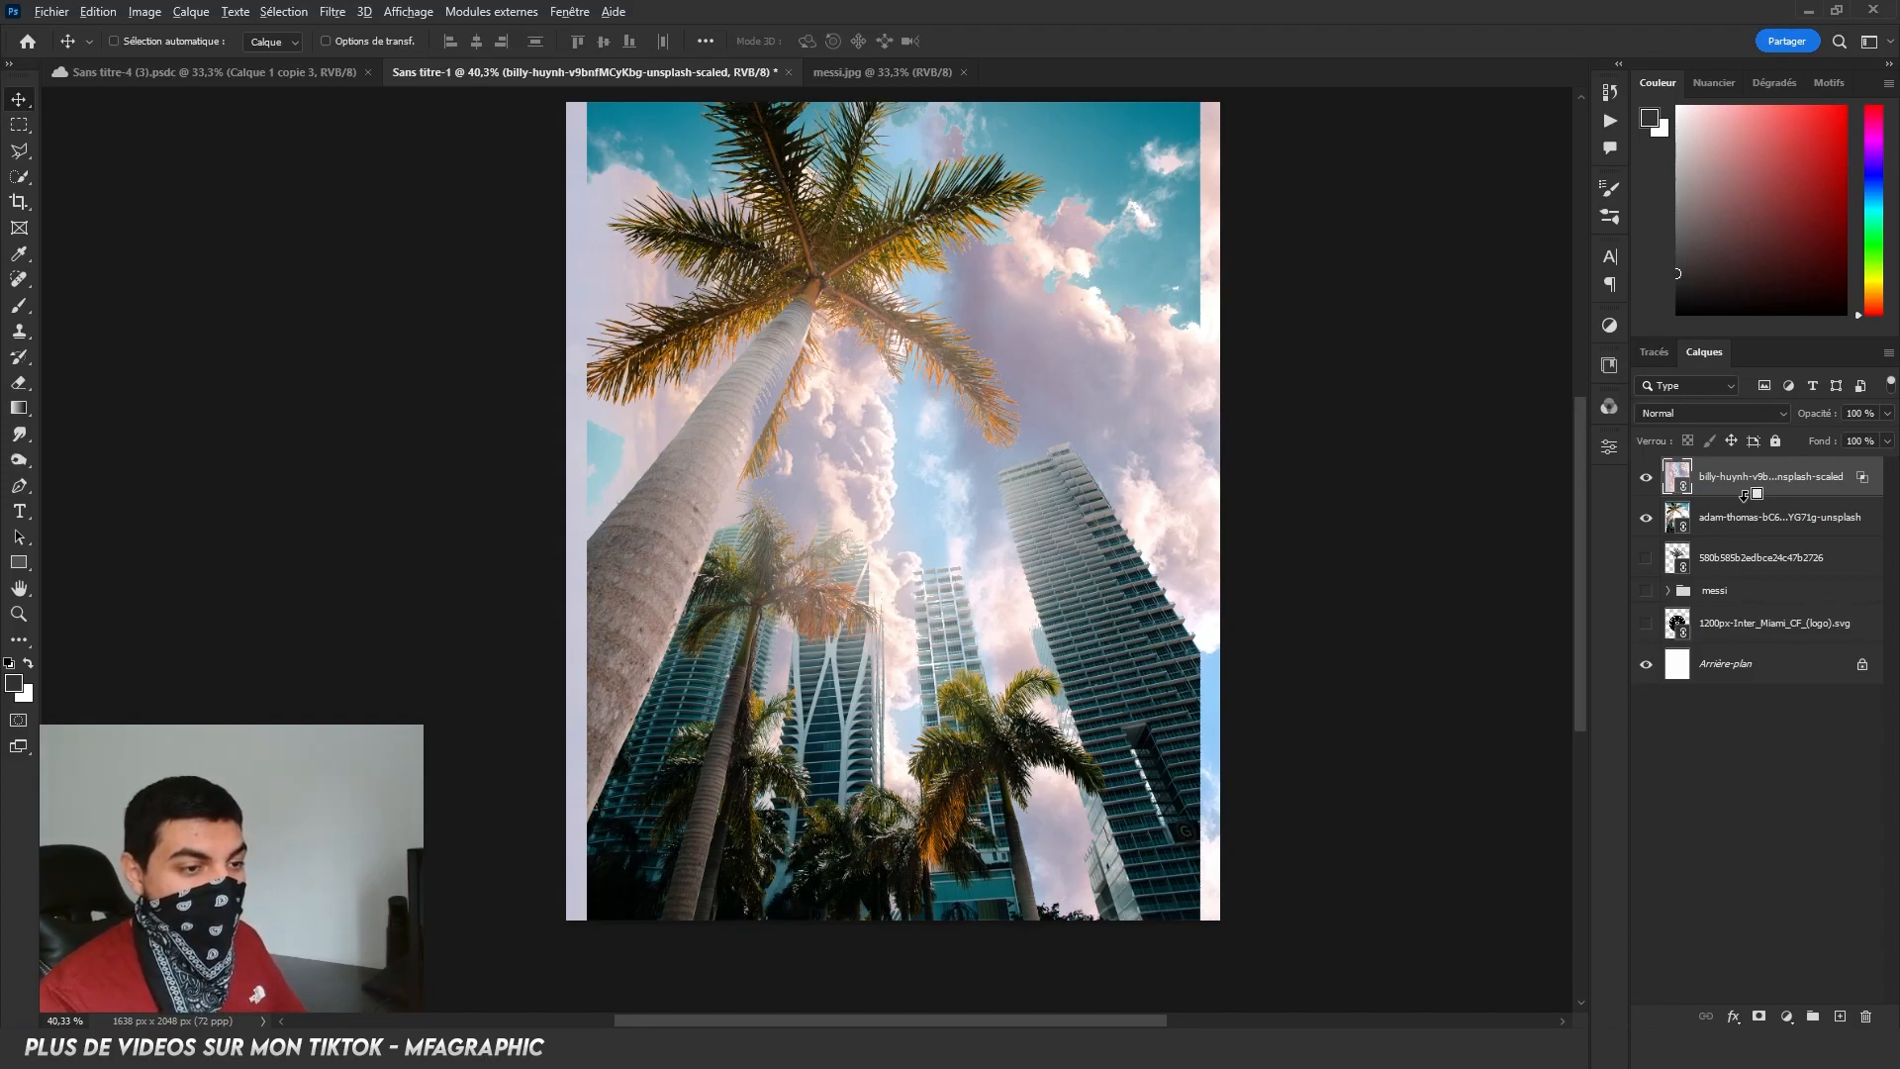
{"action": "left_click", "coordinate": [1745, 495], "text": "alt"}
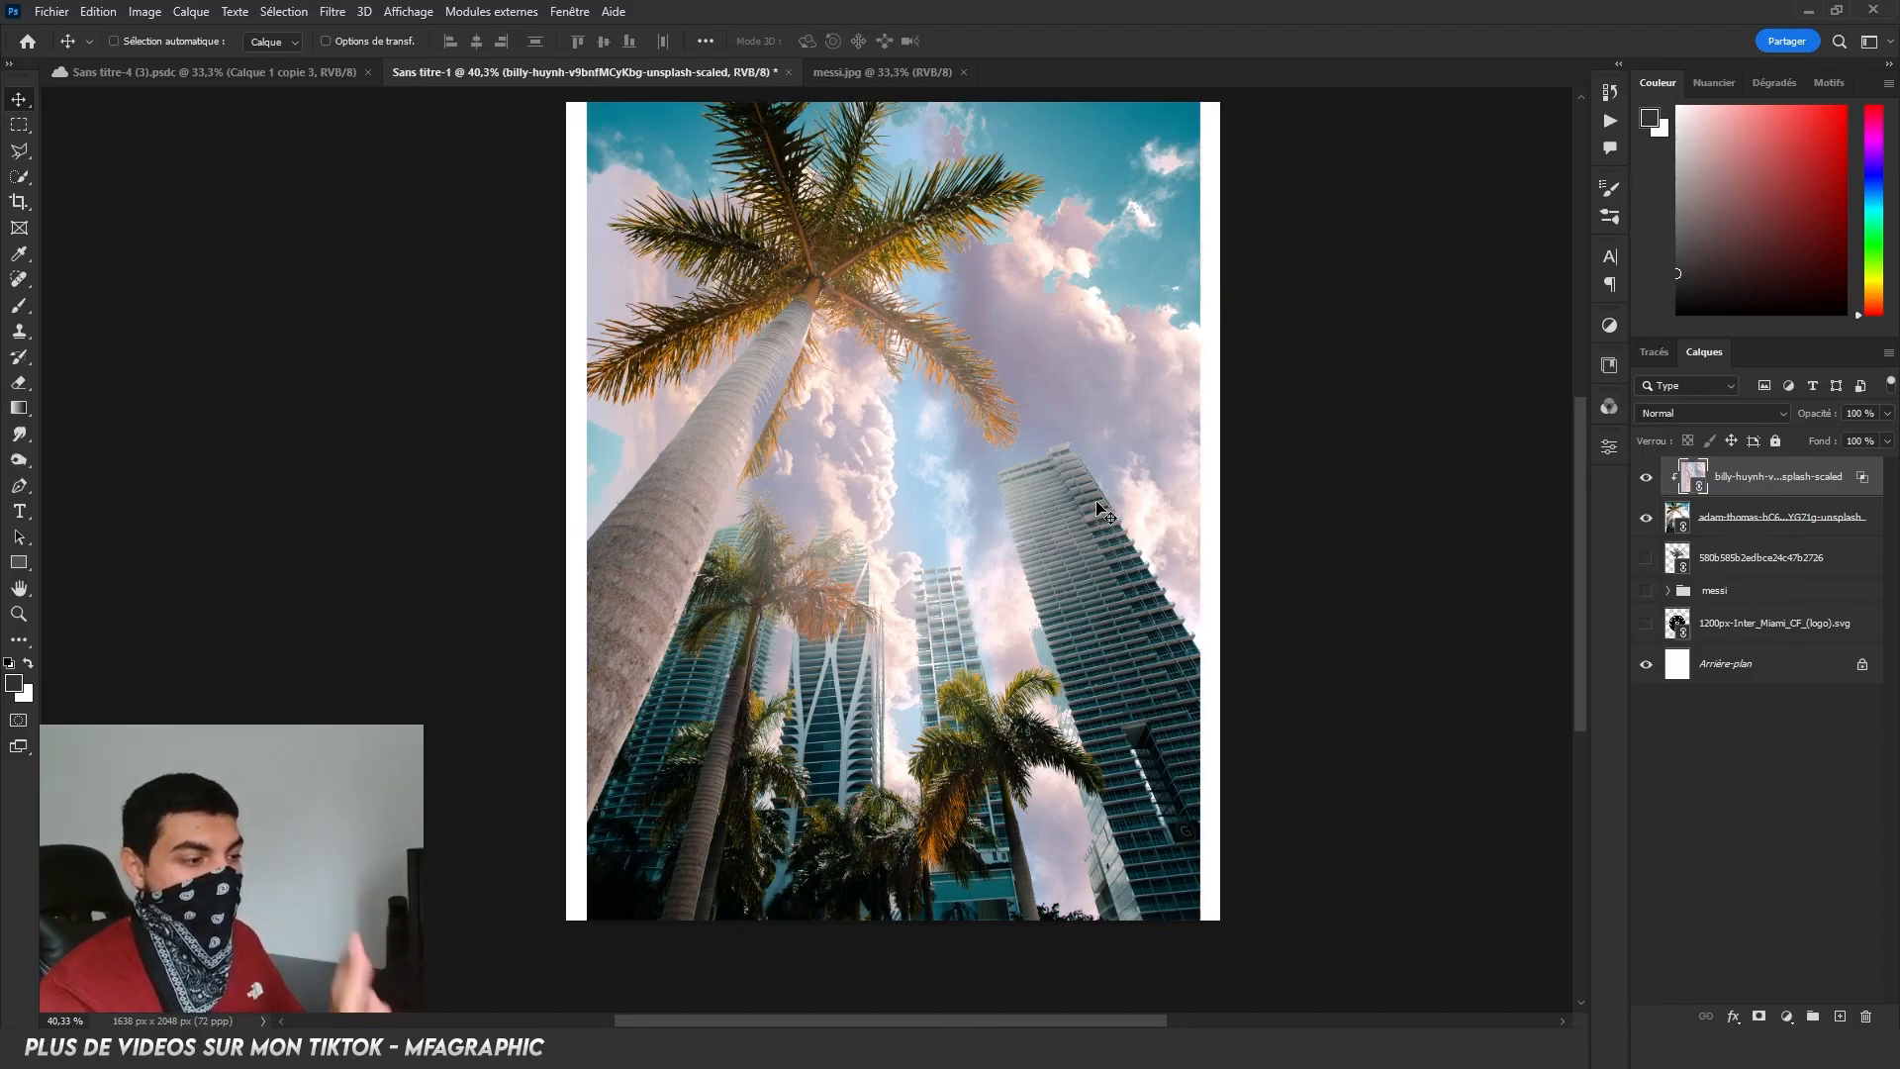
Merge the cloud and skyline layers into one and convert the result to a smart object.
{"action": "left_click", "coordinate": [1742, 533], "text": "shift"}
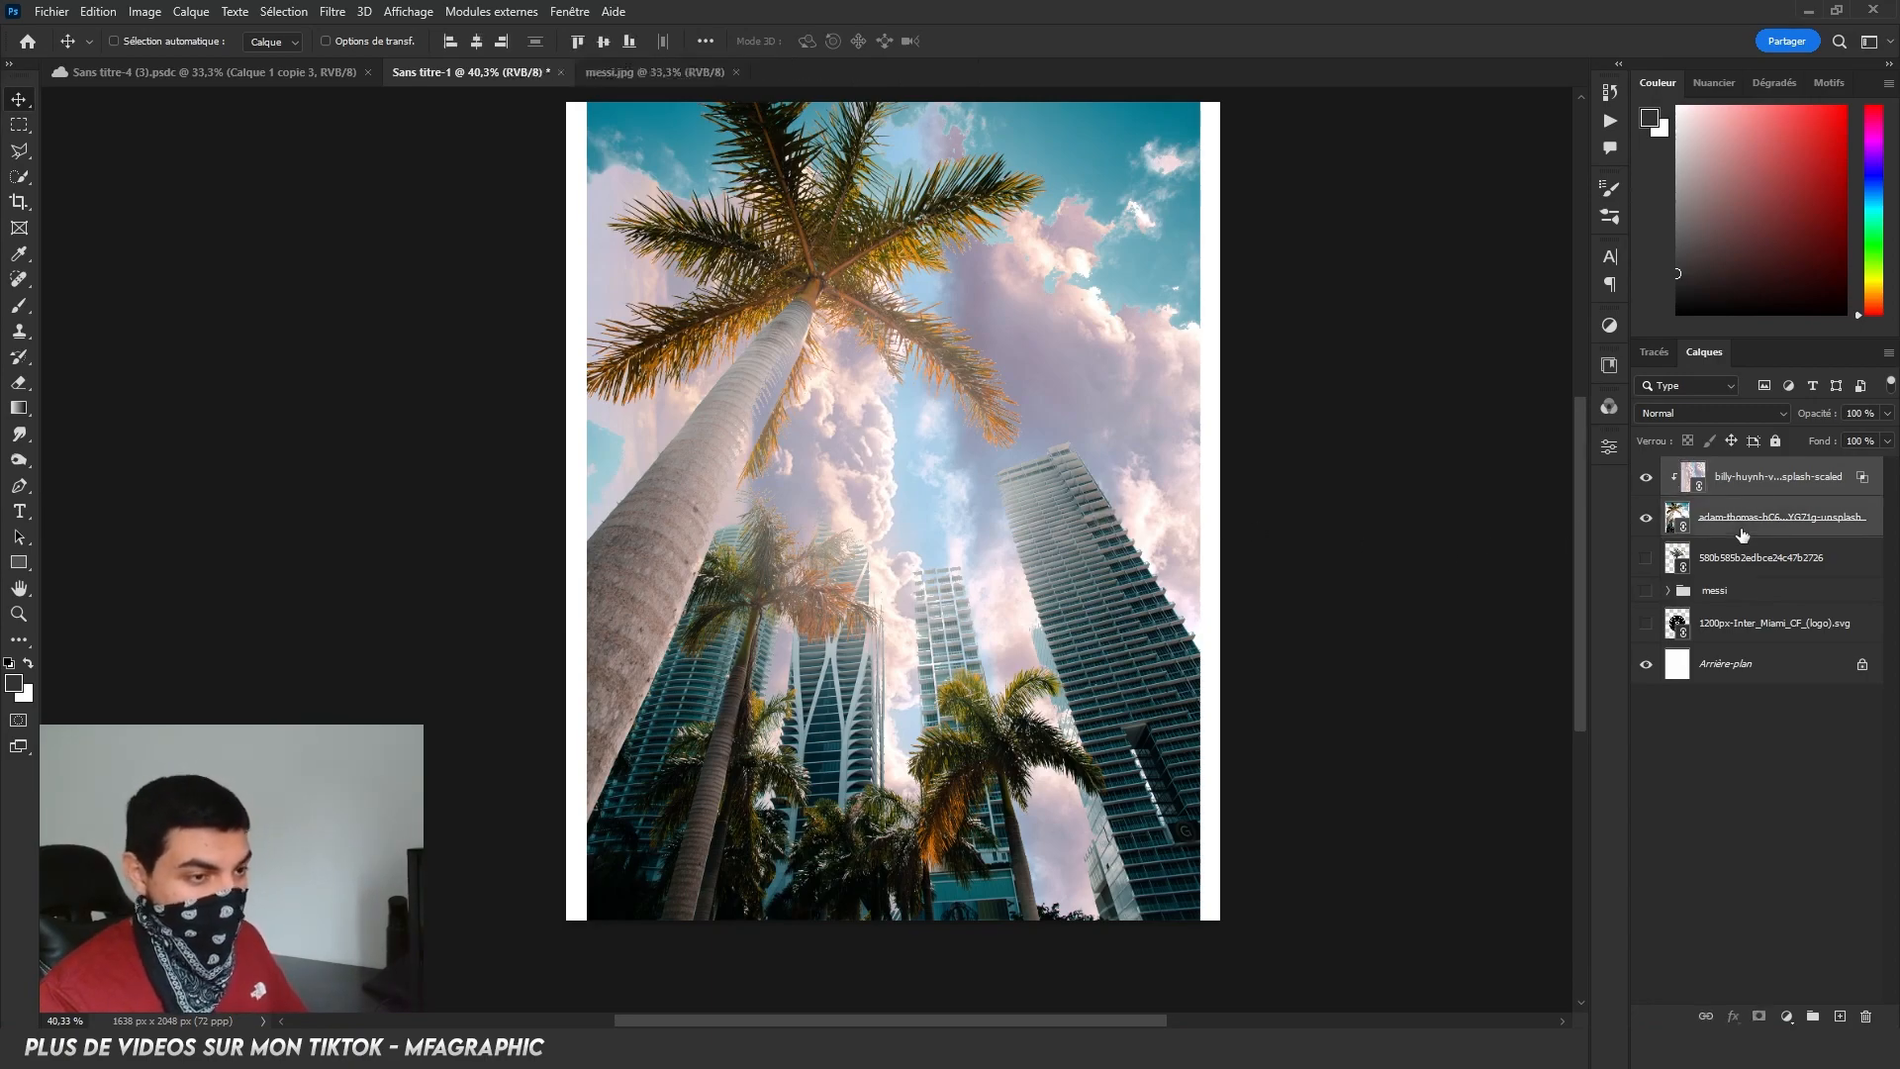
{"action": "key", "text": "ctrl+e"}
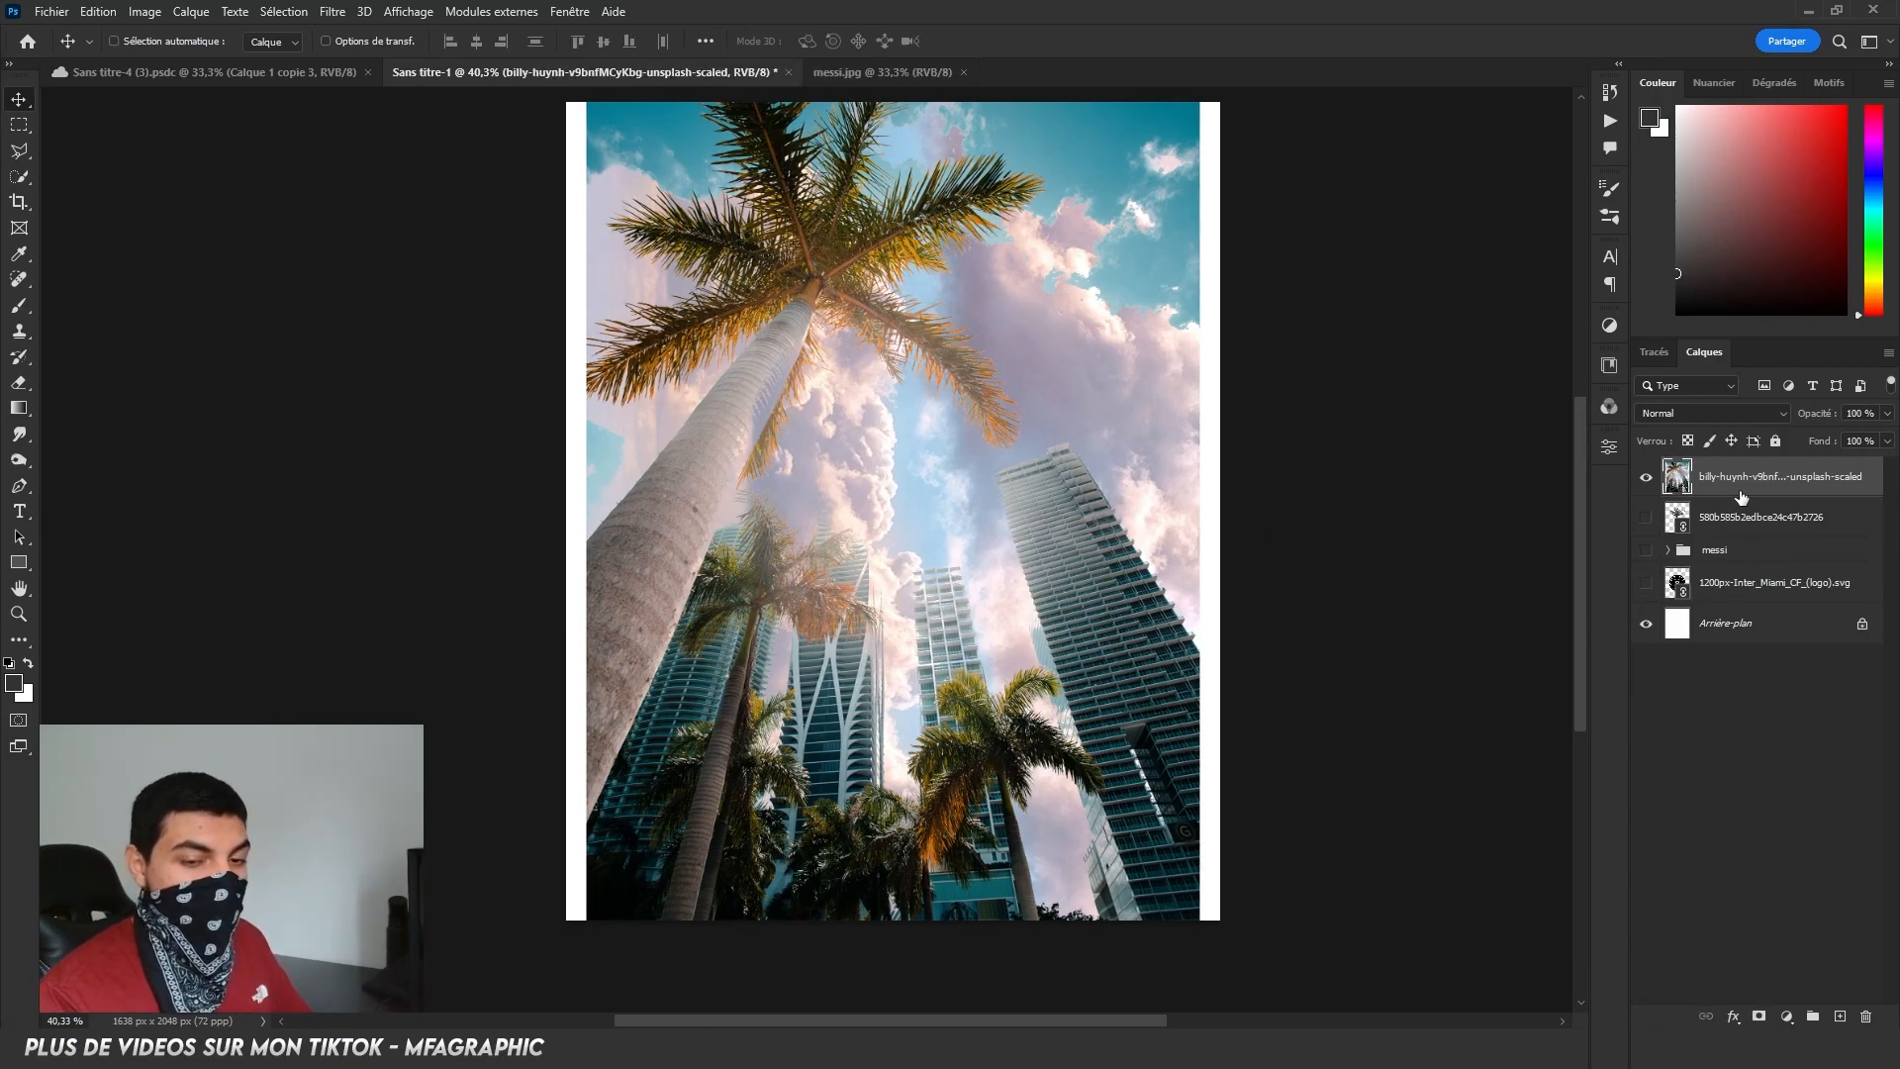
{"action": "right_click", "coordinate": [1744, 478]}
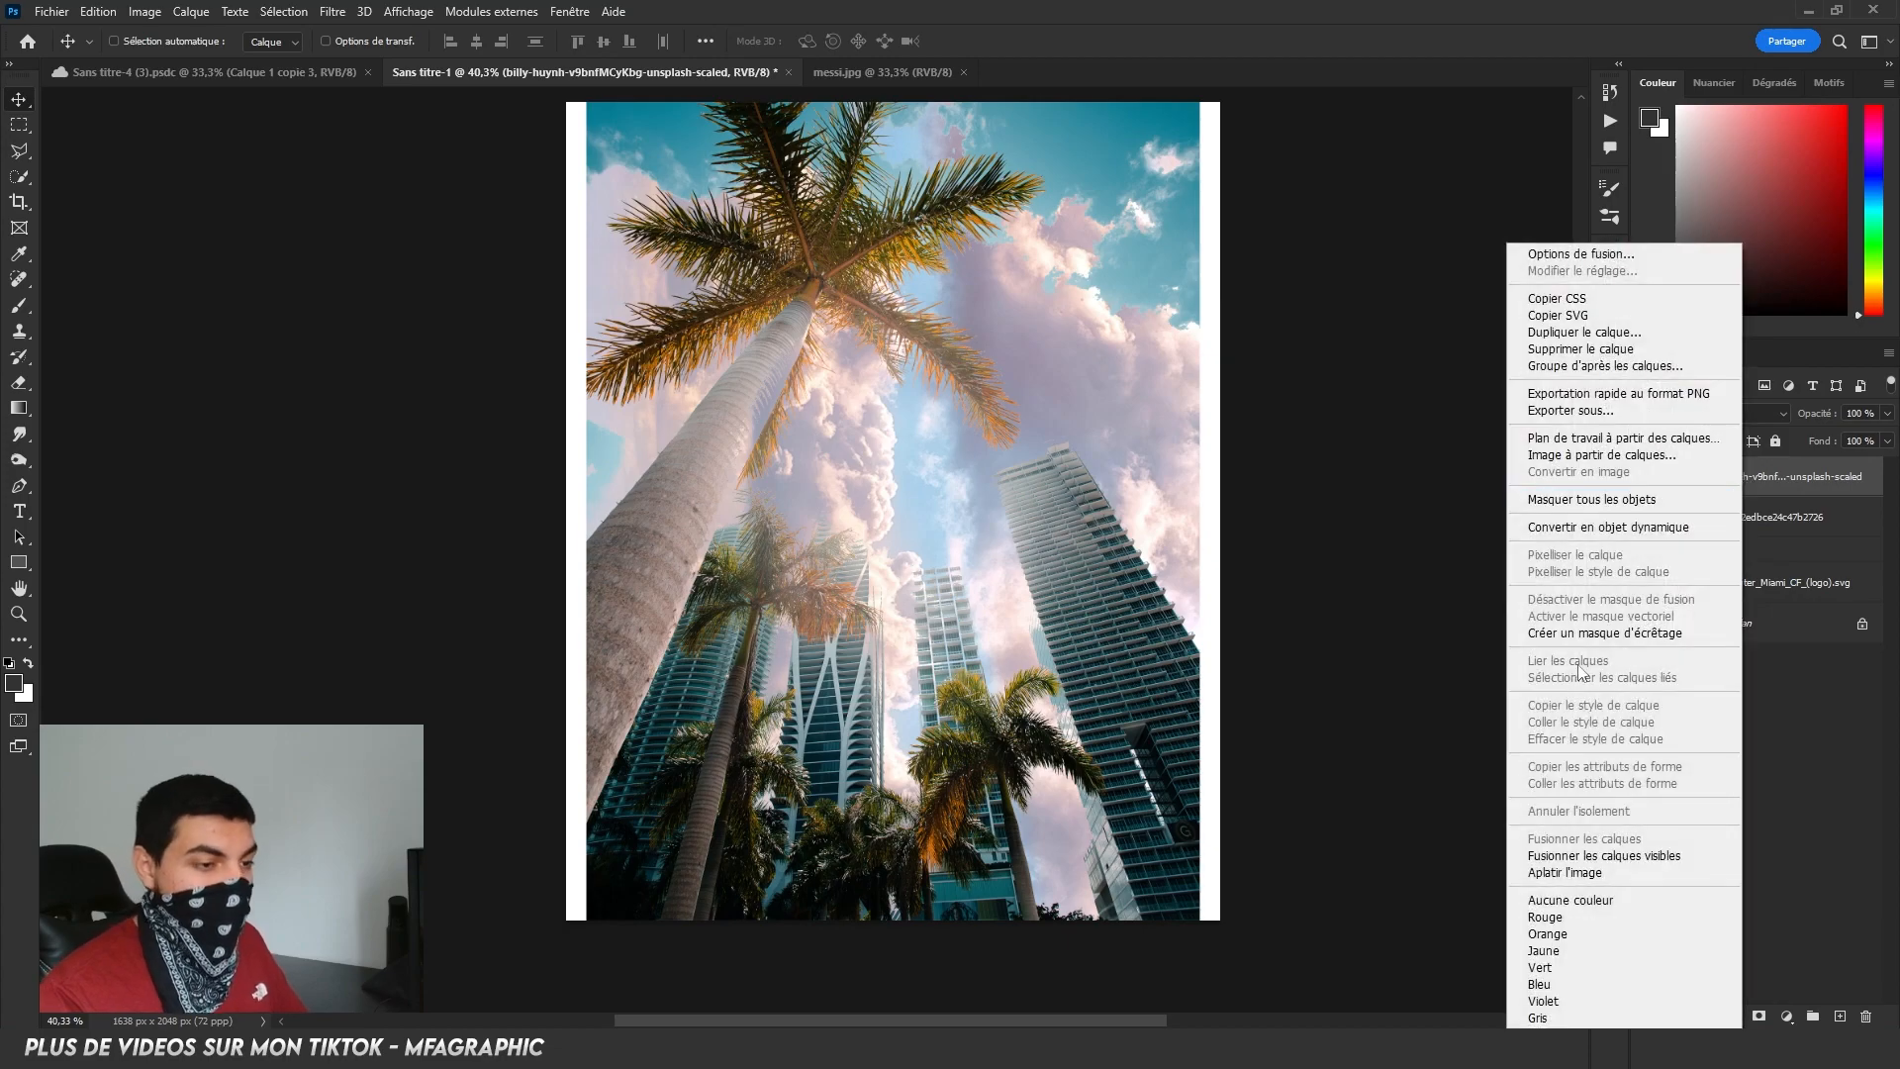
{"action": "left_click", "coordinate": [1622, 527]}
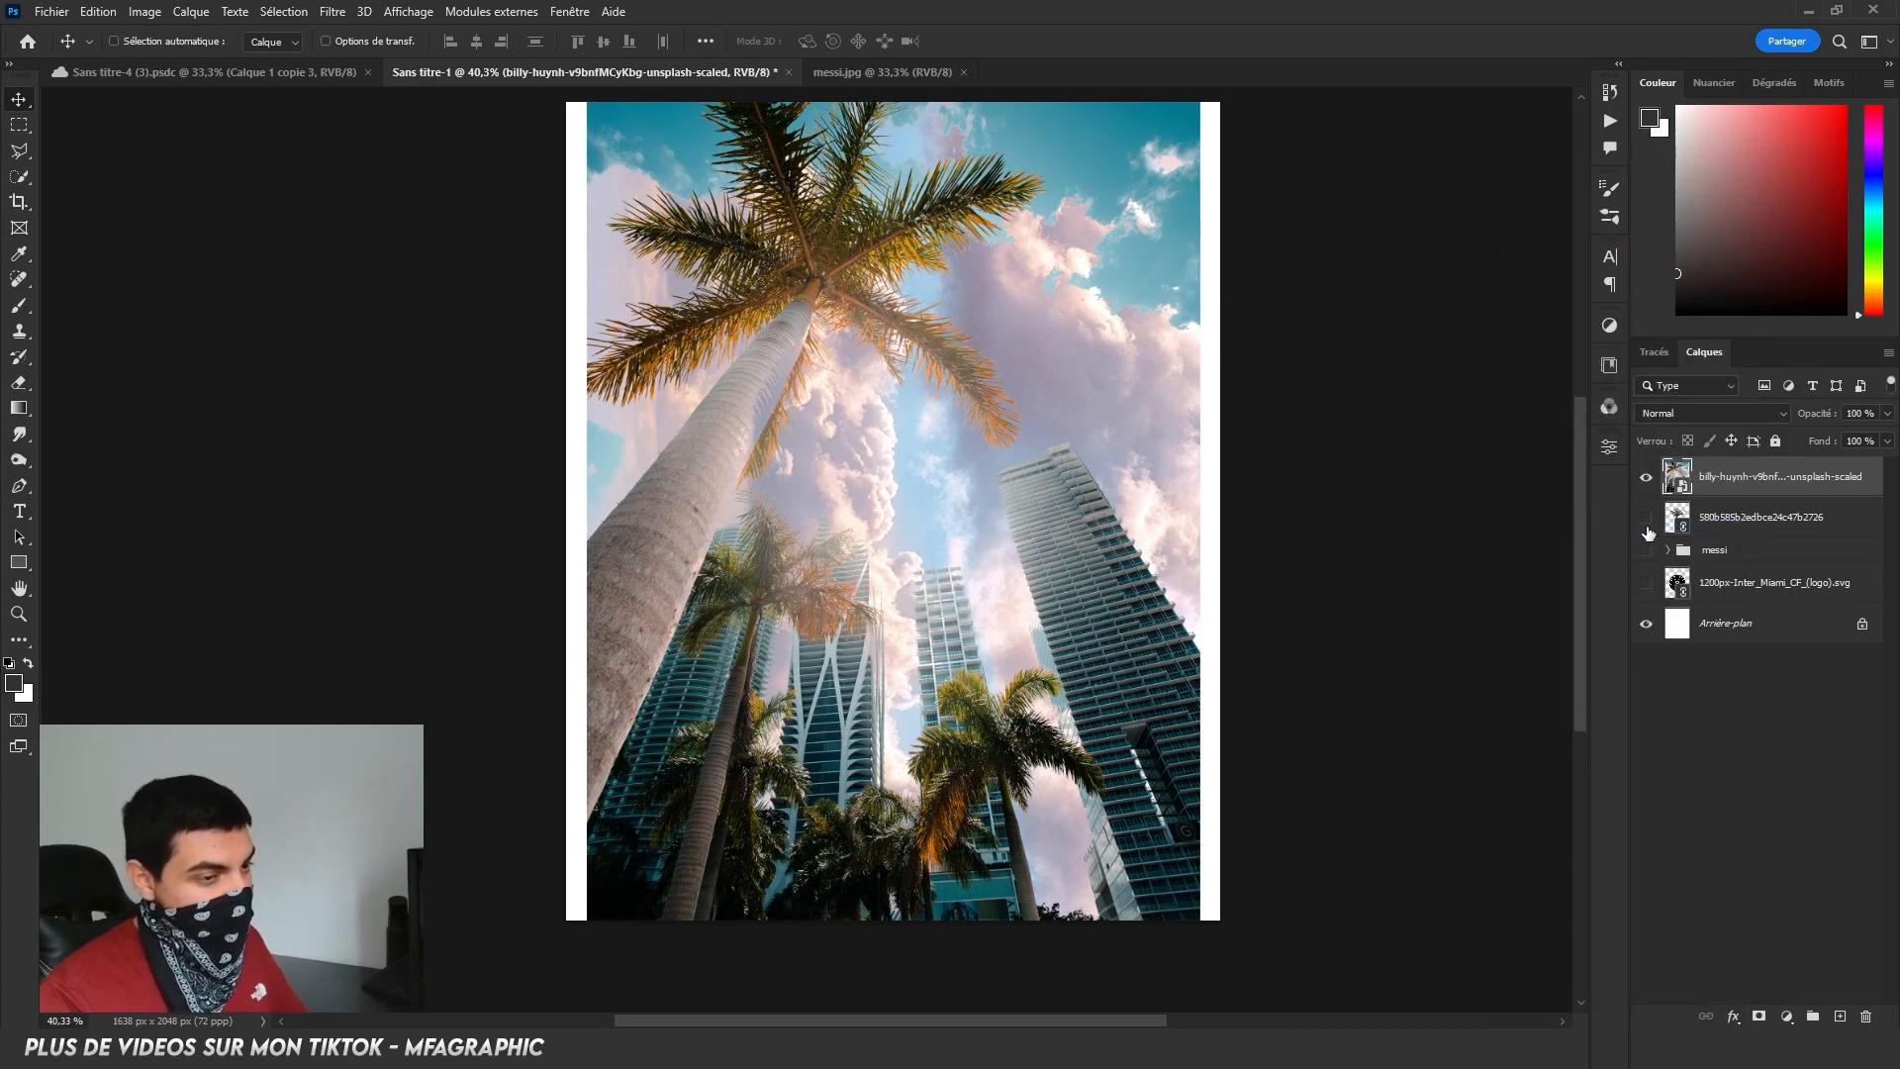
Colorize the merged skyline image magenta-pink with a Hue/Saturation filter.
{"action": "key", "text": "ctrl+u"}
{"action": "left_click", "coordinate": [1128, 451]}
{"action": "left_click_drag", "start_coordinate": [916, 229], "coordinate": [1382, 209]}
{"action": "left_click_drag", "start_coordinate": [1233, 336], "coordinate": [1409, 341]}
{"action": "key", "text": "Return"}
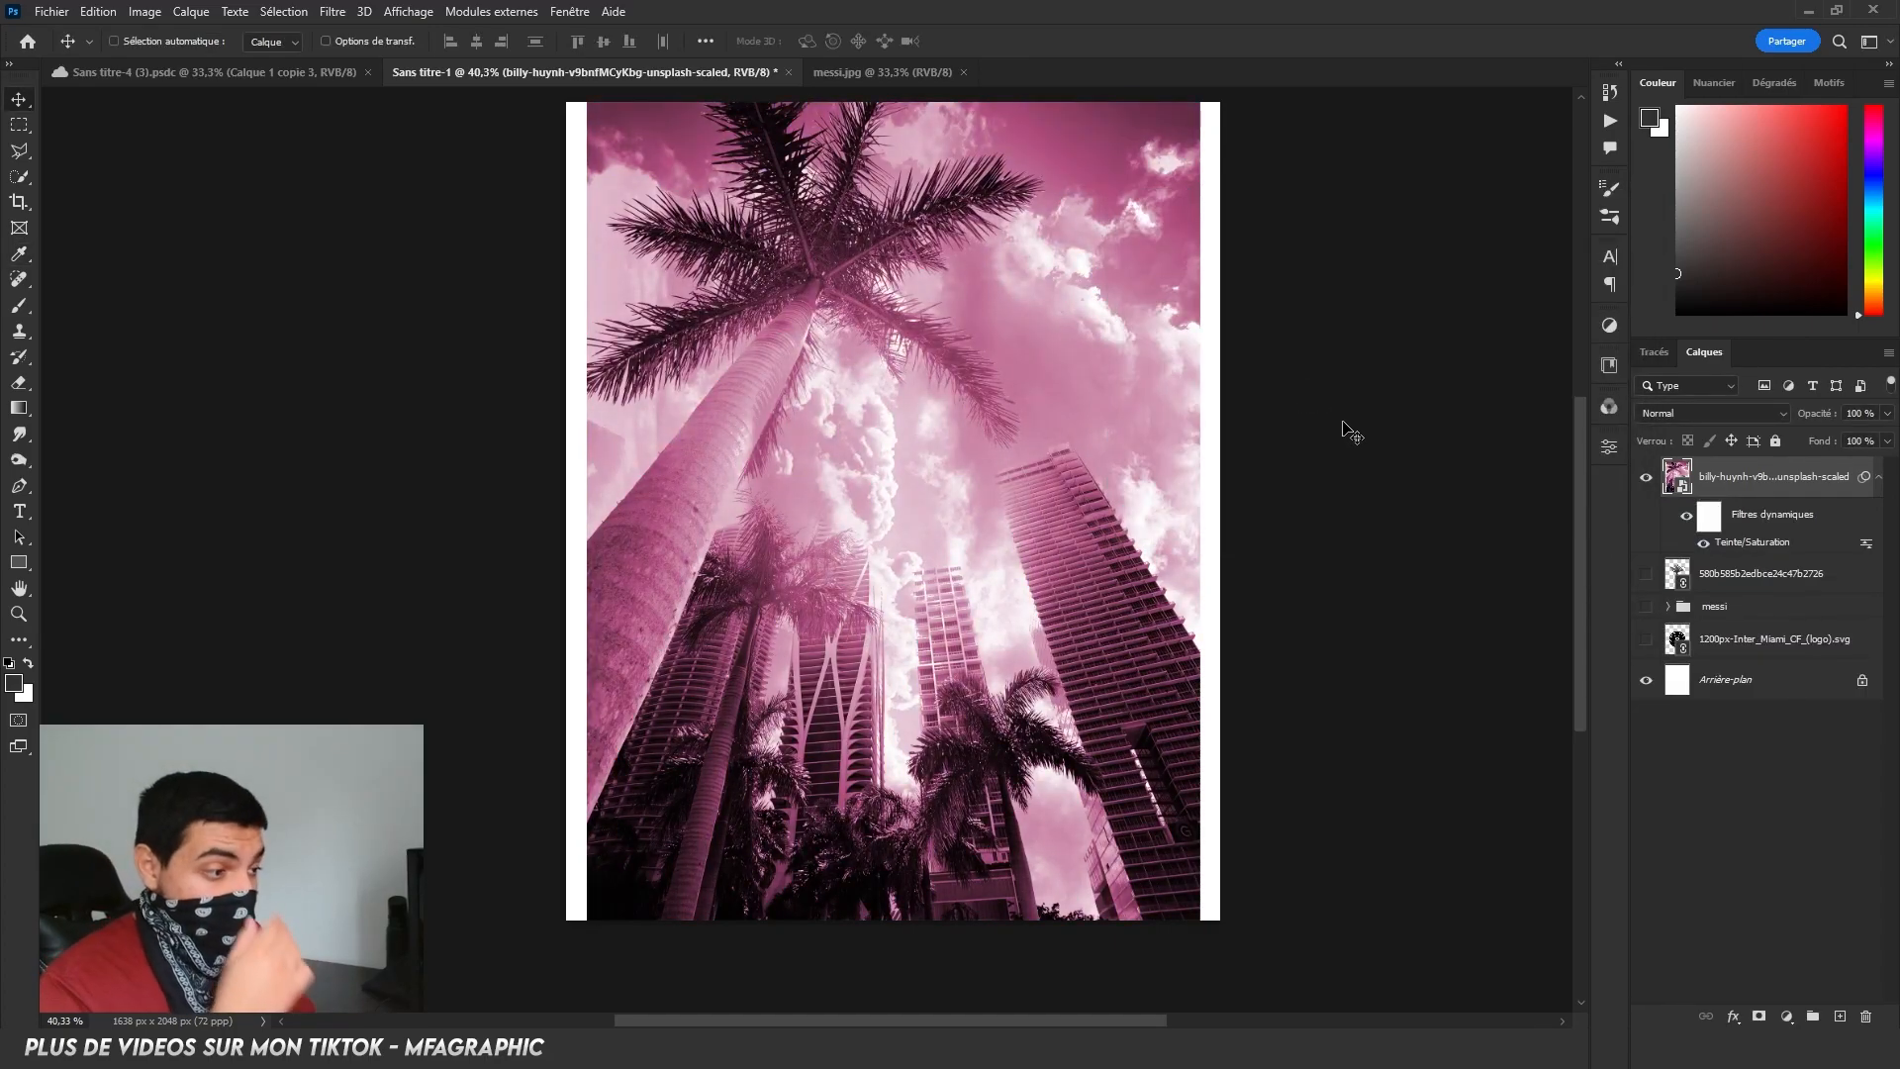
Hide the pink skyline image and show the palm tree layer.
{"action": "left_click", "coordinate": [1647, 479]}
{"action": "left_click", "coordinate": [1646, 575]}
{"action": "scroll", "coordinate": [892, 426], "scroll_direction": "down", "scroll_amount": 2}
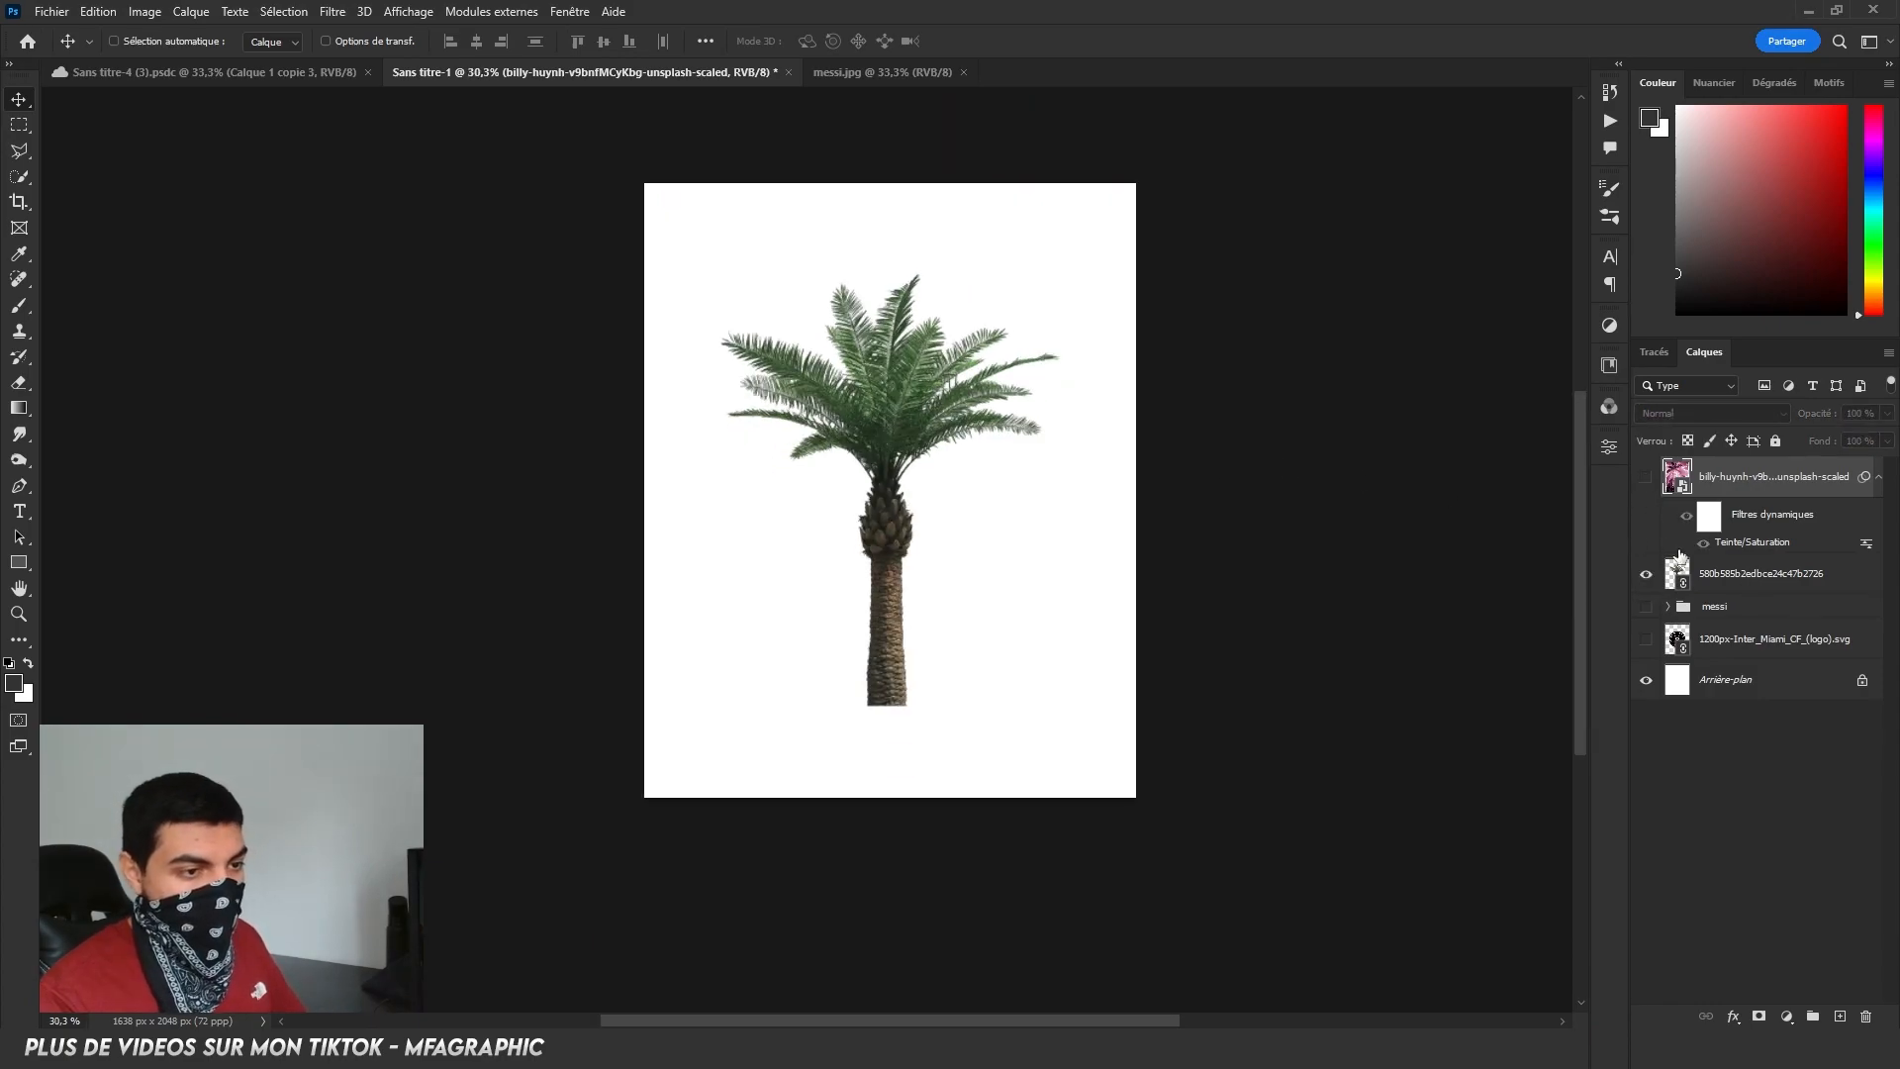
Enlarge the palm tree and position its trunk along the canvas's right edge.
{"action": "left_click", "coordinate": [1732, 584]}
{"action": "key", "text": "ctrl+t"}
{"action": "left_click_drag", "start_coordinate": [1055, 488], "coordinate": [1369, 488]}
{"action": "left_click_drag", "start_coordinate": [1051, 535], "coordinate": [1130, 493]}
{"action": "key", "text": "Return"}
Show the pink skyline image, clip it to the palm tree layer and shift it right over the tree.
{"action": "left_click", "coordinate": [1645, 476]}
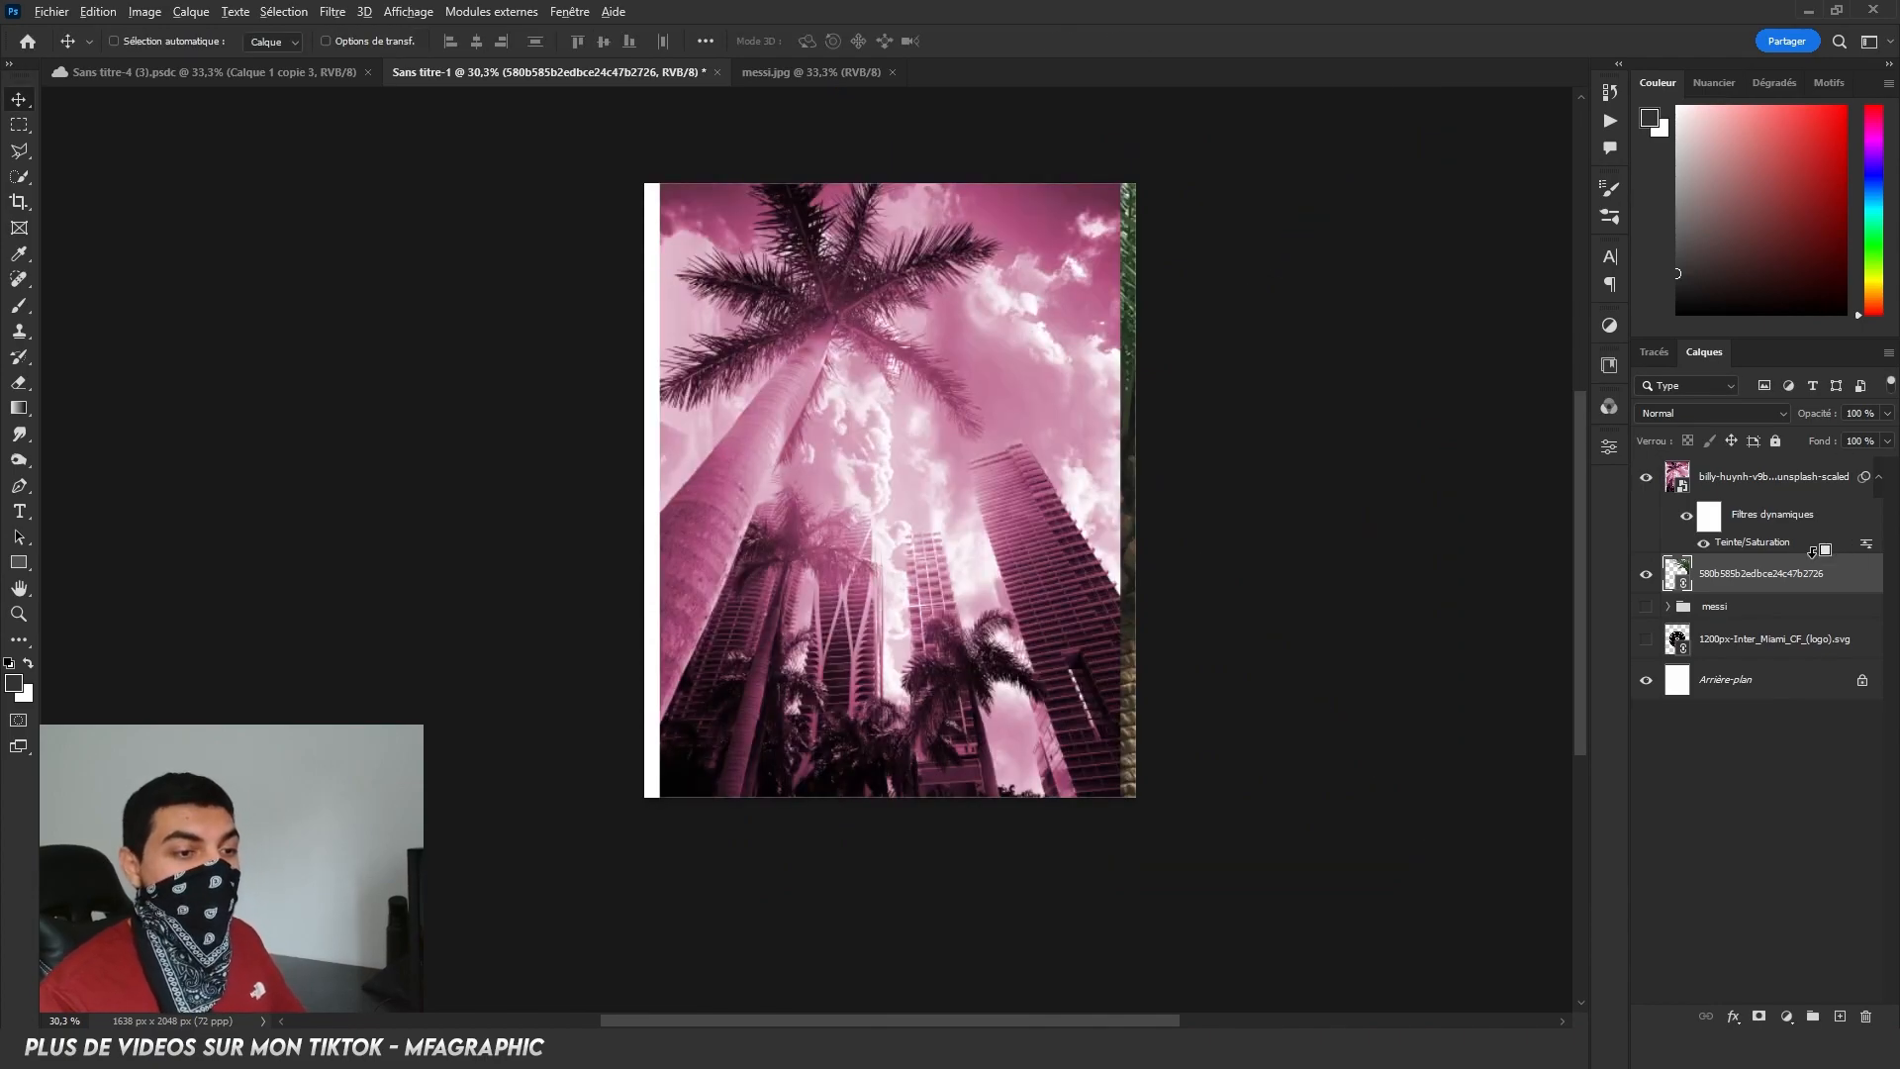
{"action": "left_click", "coordinate": [1819, 554], "text": "alt"}
{"action": "left_click", "coordinate": [1798, 482]}
{"action": "key", "text": "ctrl+t"}
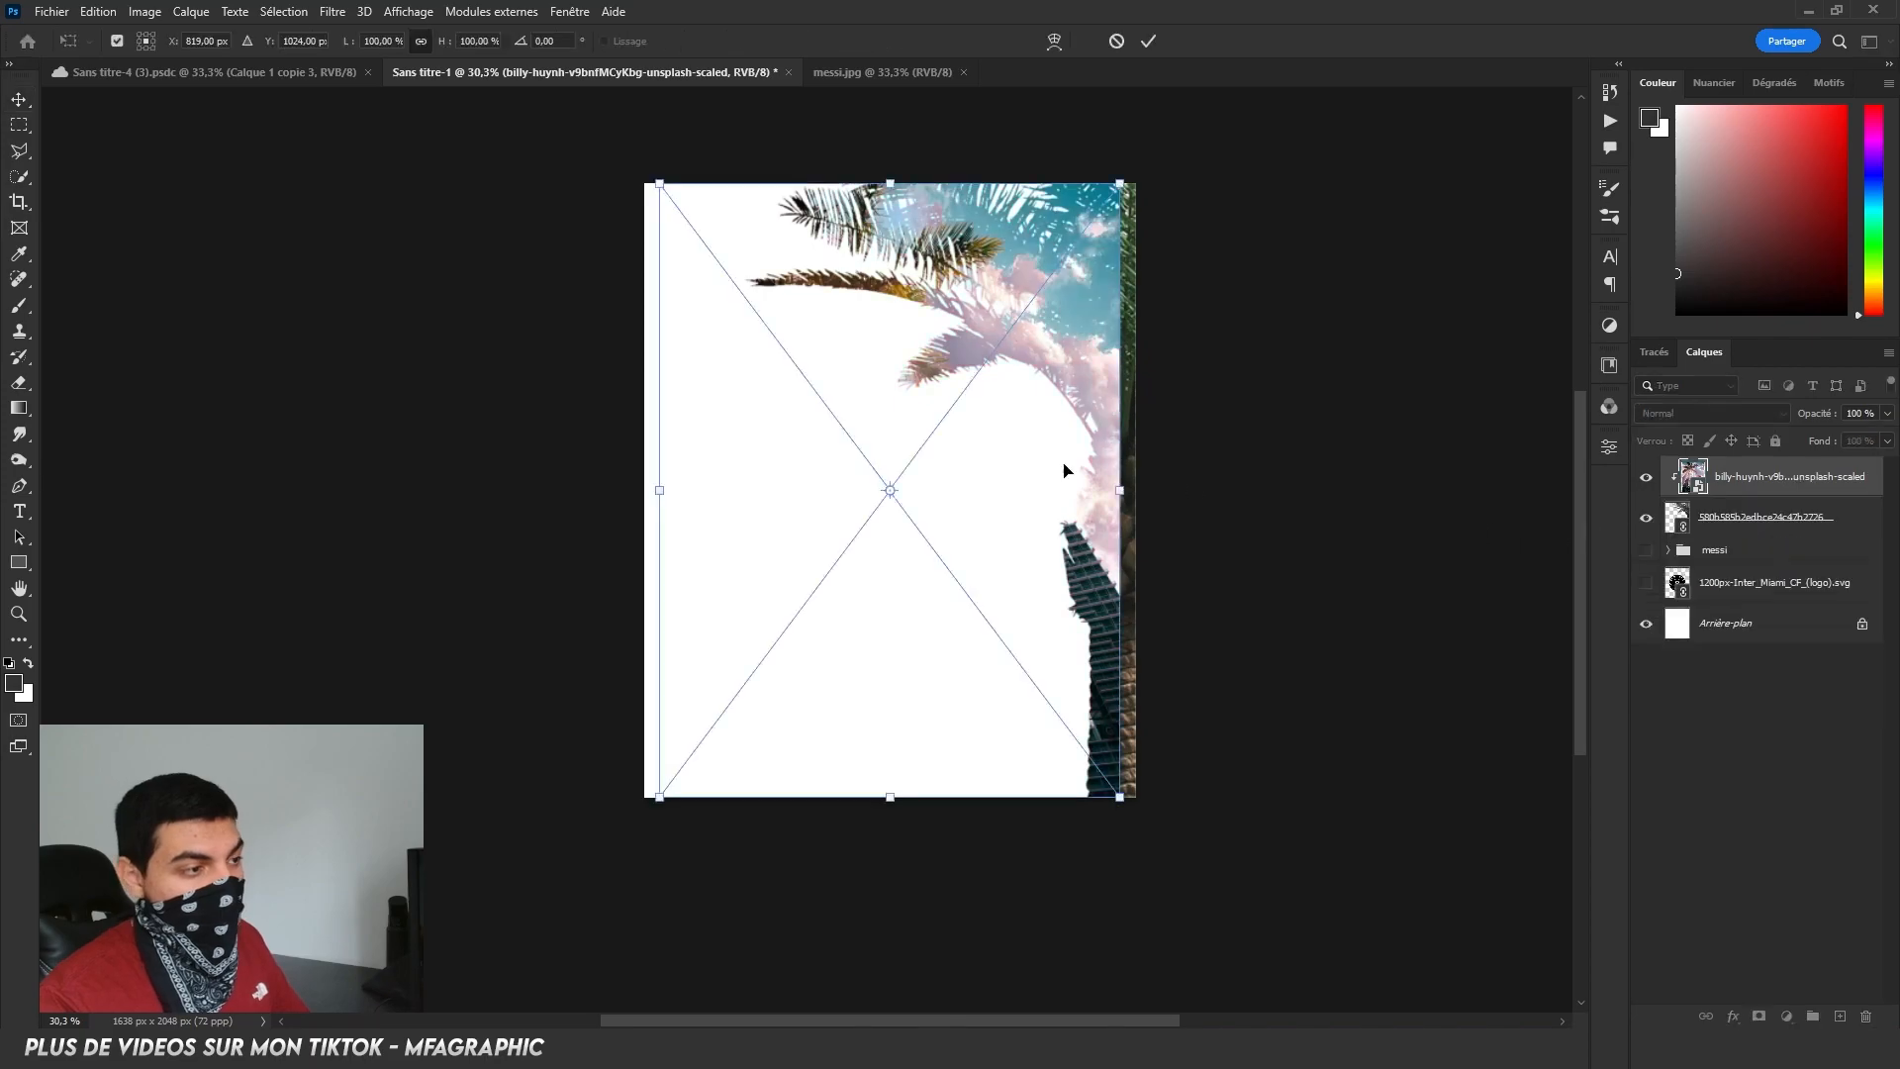
{"action": "left_click_drag", "start_coordinate": [908, 467], "coordinate": [1010, 470]}
{"action": "key", "text": "Return"}
Enlarge the clipped skyline image slightly so that it covers the green tip of the leftmost palm frond.
{"action": "left_click_drag", "start_coordinate": [916, 321], "coordinate": [935, 340]}
{"action": "scroll", "coordinate": [912, 341], "scroll_direction": "up", "scroll_amount": 1}
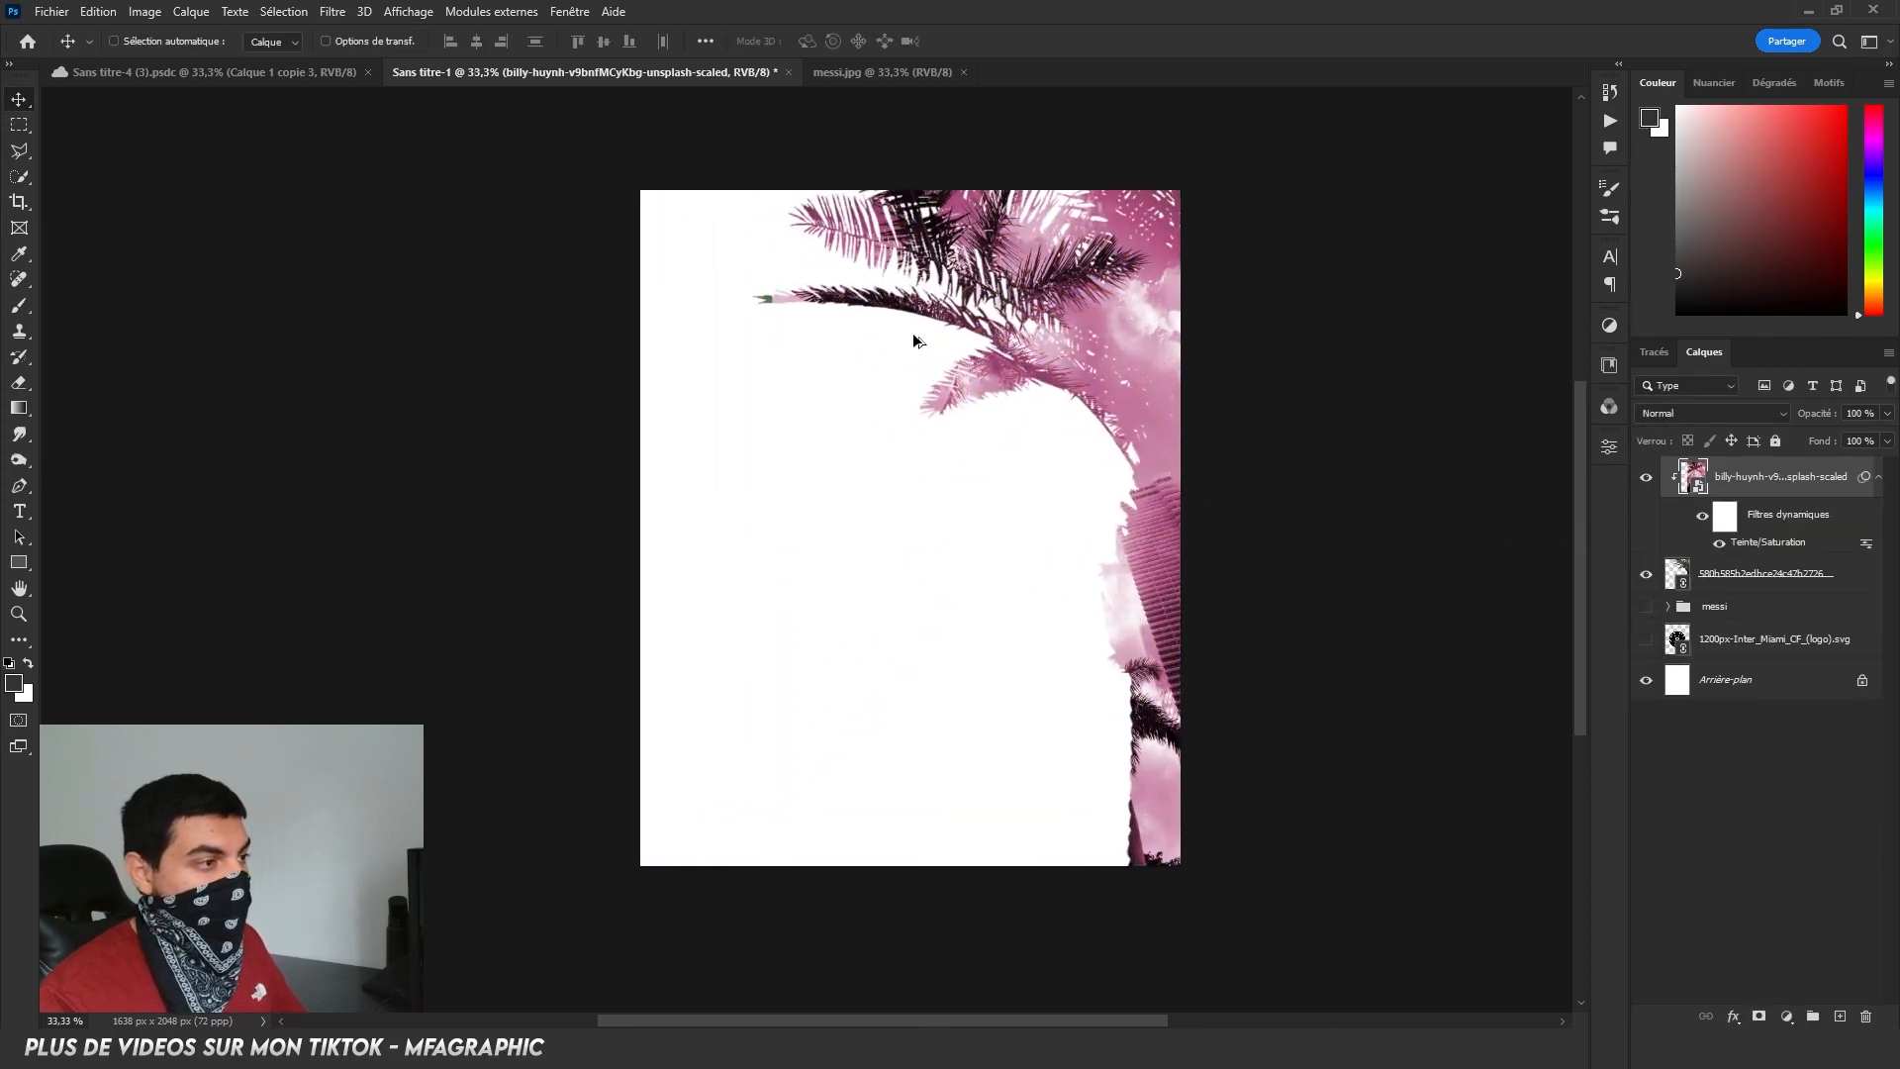
{"action": "scroll", "coordinate": [757, 297], "scroll_direction": "up", "scroll_amount": 3}
{"action": "scroll", "coordinate": [823, 263], "scroll_direction": "down", "scroll_amount": 2}
{"action": "key", "text": "ctrl+t"}
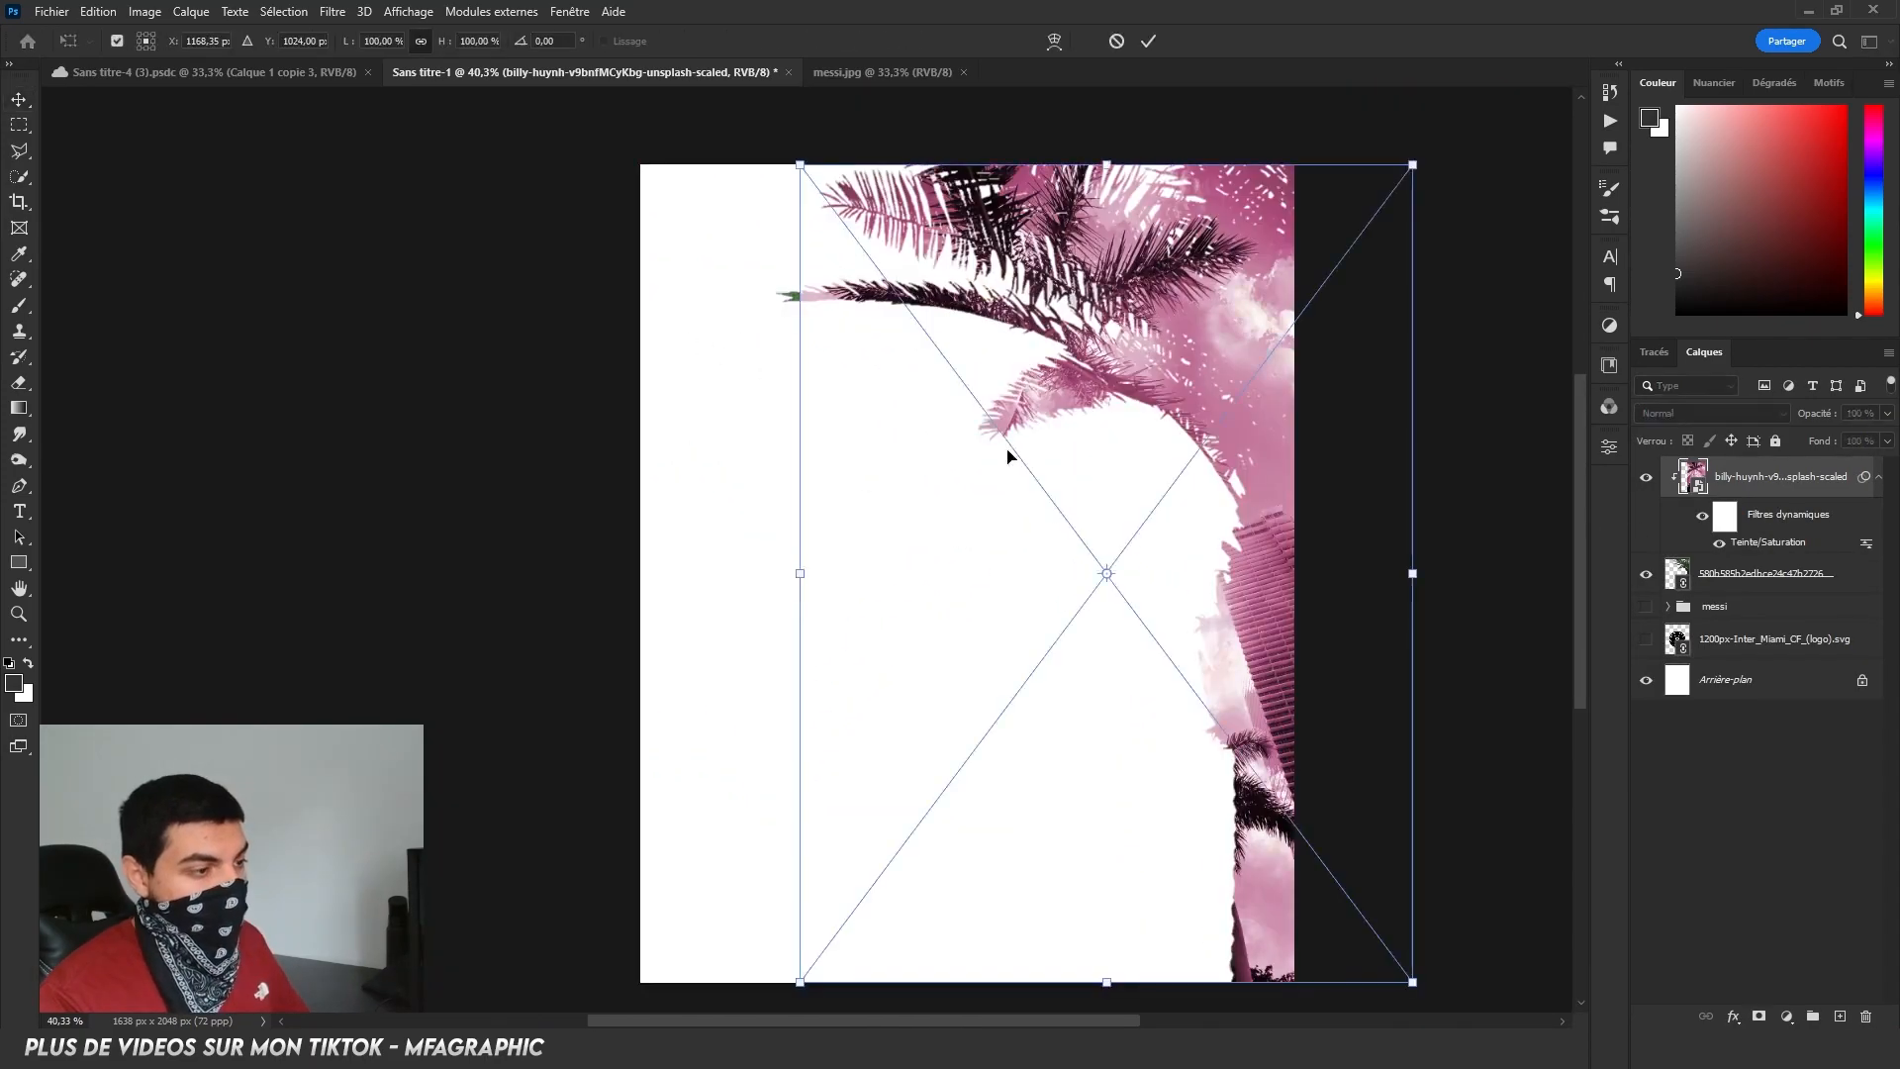
{"action": "left_click_drag", "start_coordinate": [793, 579], "coordinate": [766, 579]}
{"action": "key", "text": "Return"}
Move the messi group above the palm tree layers, preview it over the background, and hide it again.
{"action": "scroll", "coordinate": [783, 399], "scroll_direction": "down", "scroll_amount": 2}
{"action": "left_click_drag", "start_coordinate": [1745, 618], "coordinate": [1719, 465]}
{"action": "left_click", "coordinate": [1646, 471]}
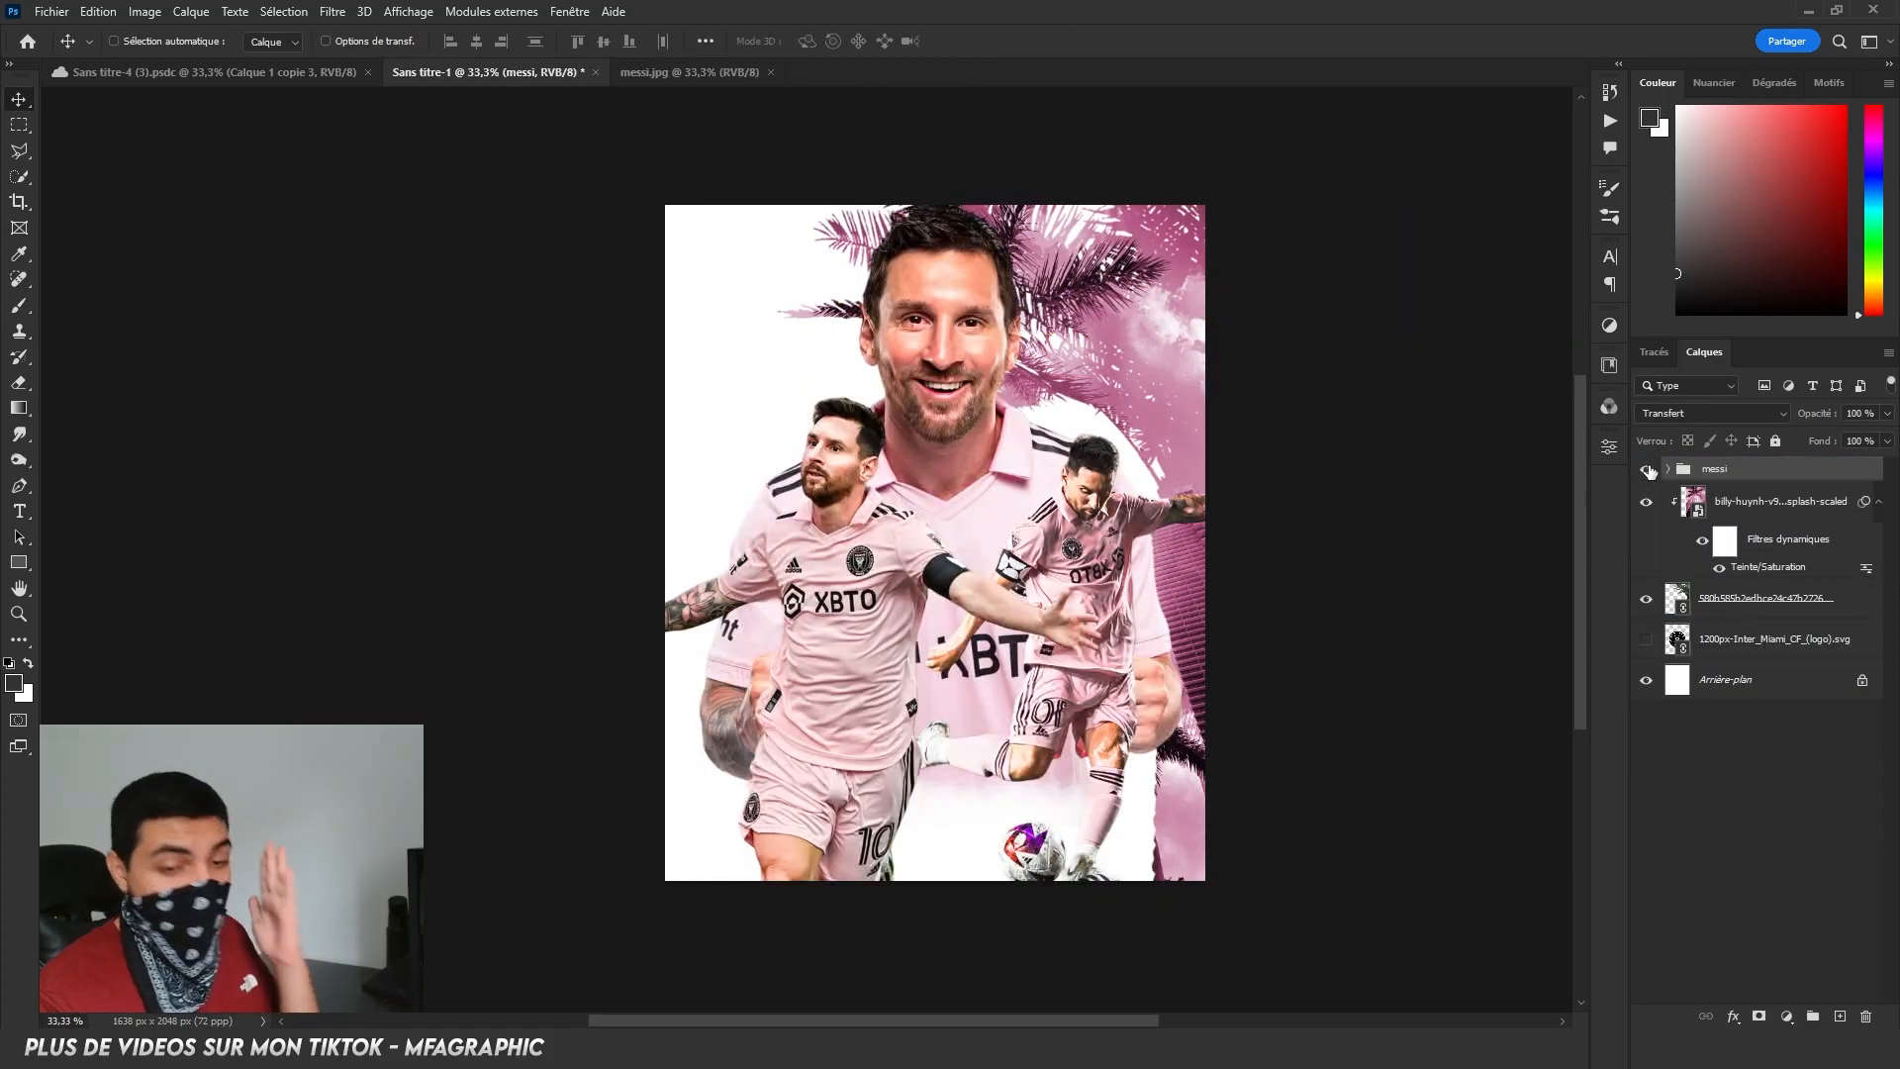
{"action": "left_click", "coordinate": [1646, 471]}
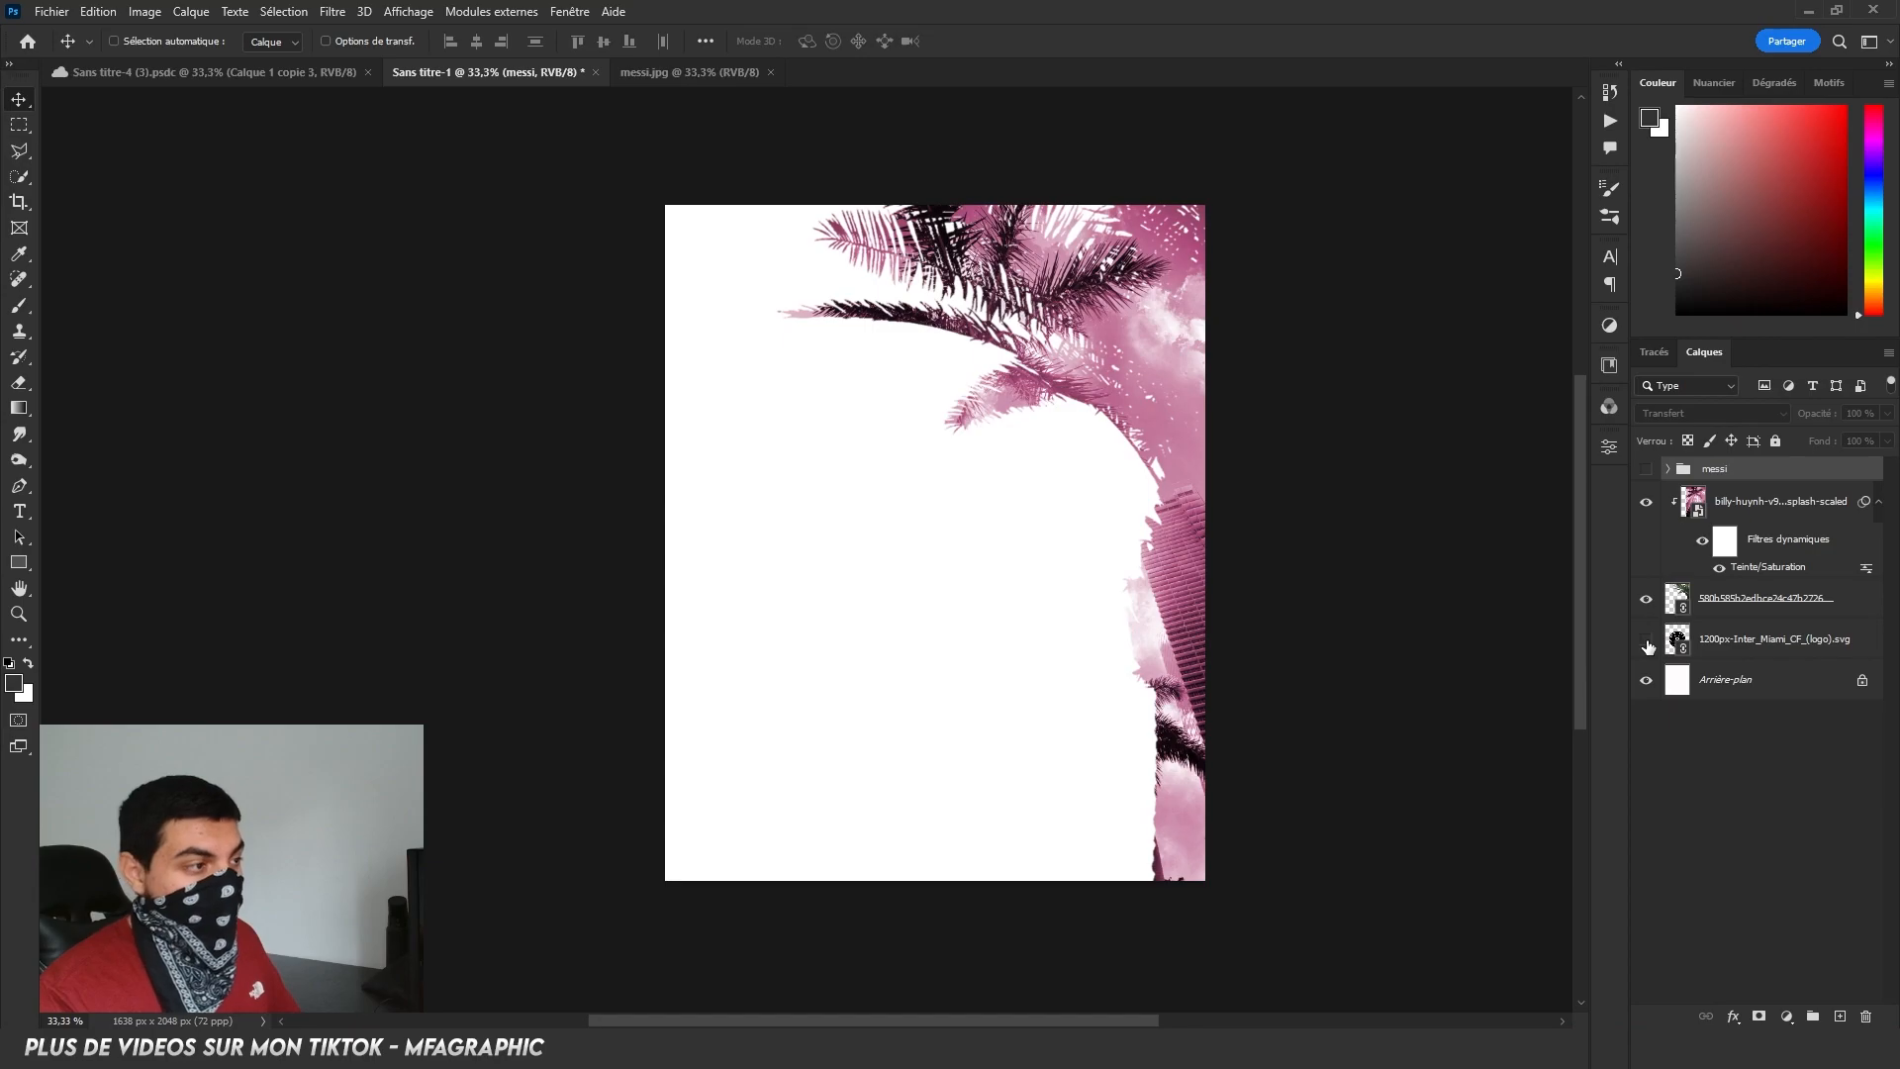
Show the Inter Miami logo layer and mask out its black area with the Magic Wand, keeping only the lettering and lines.
{"action": "left_click", "coordinate": [1760, 653]}
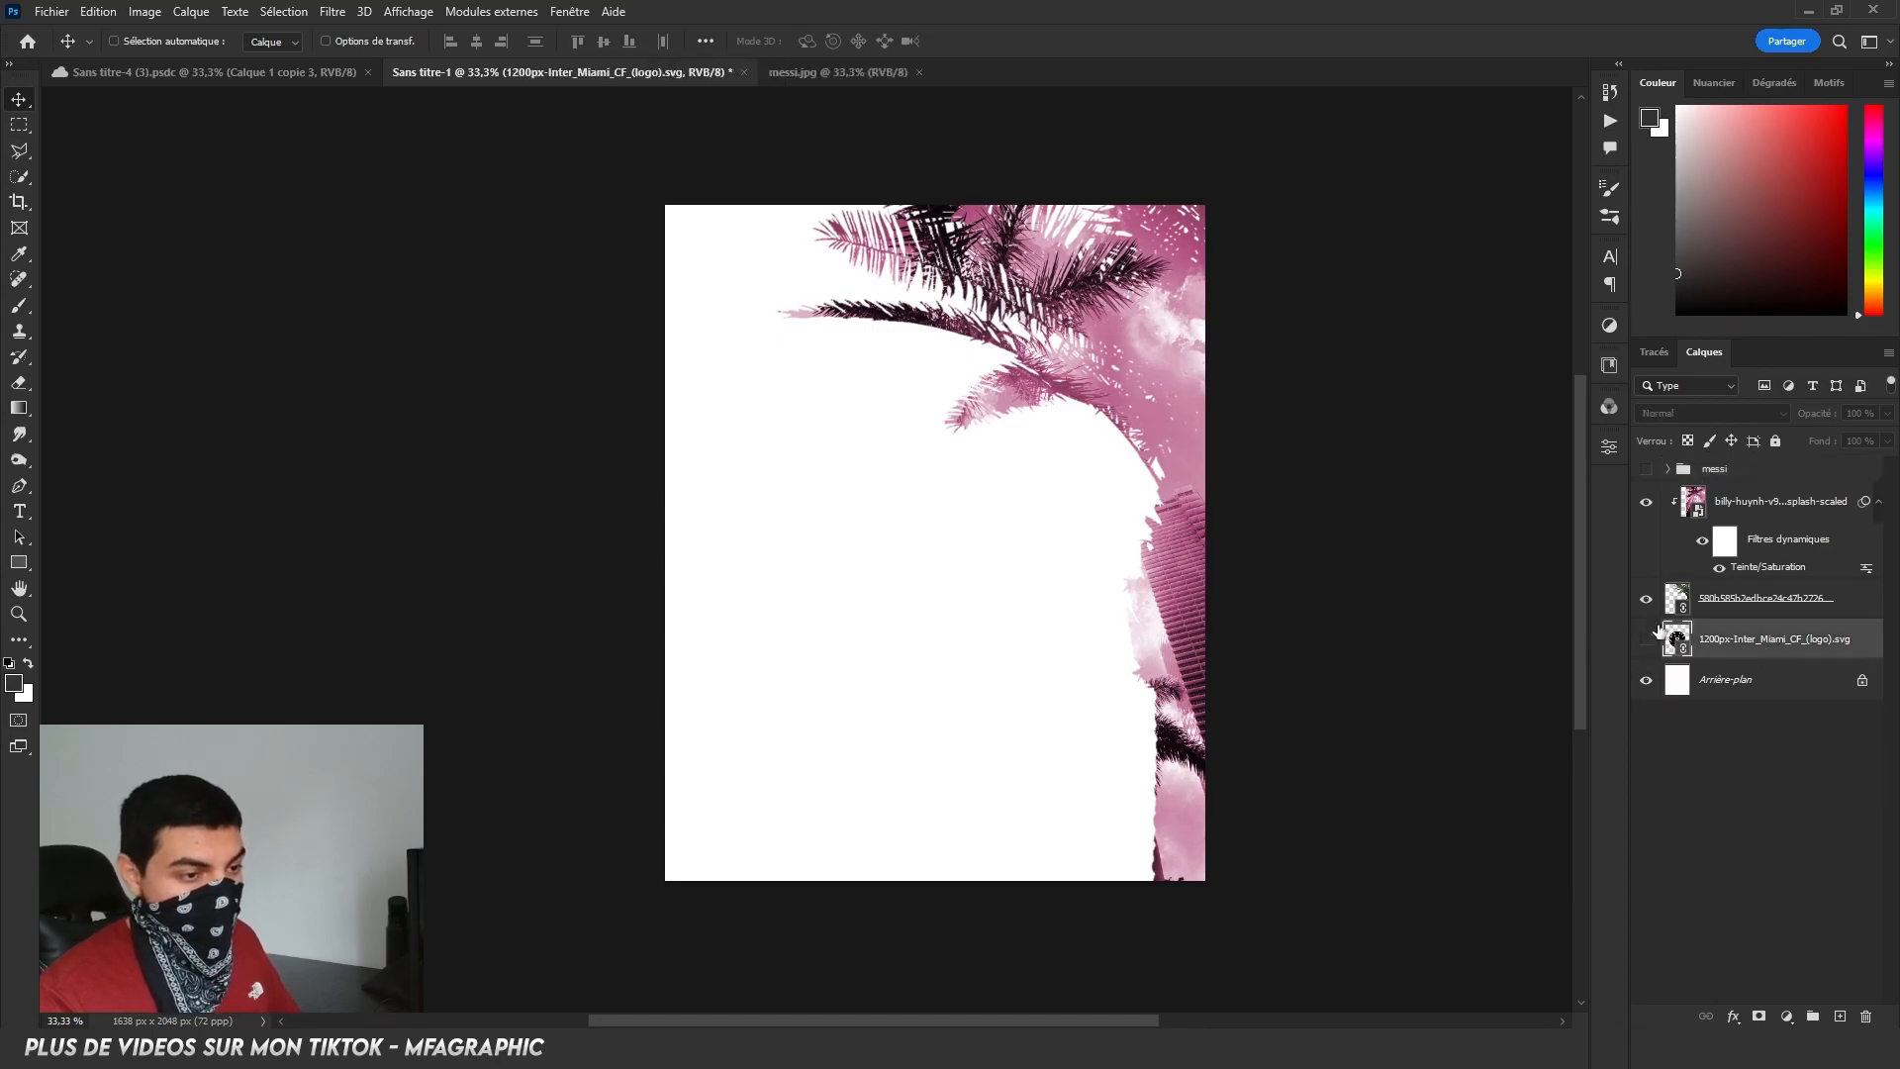
{"action": "left_click", "coordinate": [1646, 639]}
{"action": "left_click", "coordinate": [18, 180]}
{"action": "right_click", "coordinate": [18, 179]}
{"action": "left_click", "coordinate": [139, 214]}
{"action": "left_click", "coordinate": [1047, 562]}
{"action": "key", "text": "Delete"}
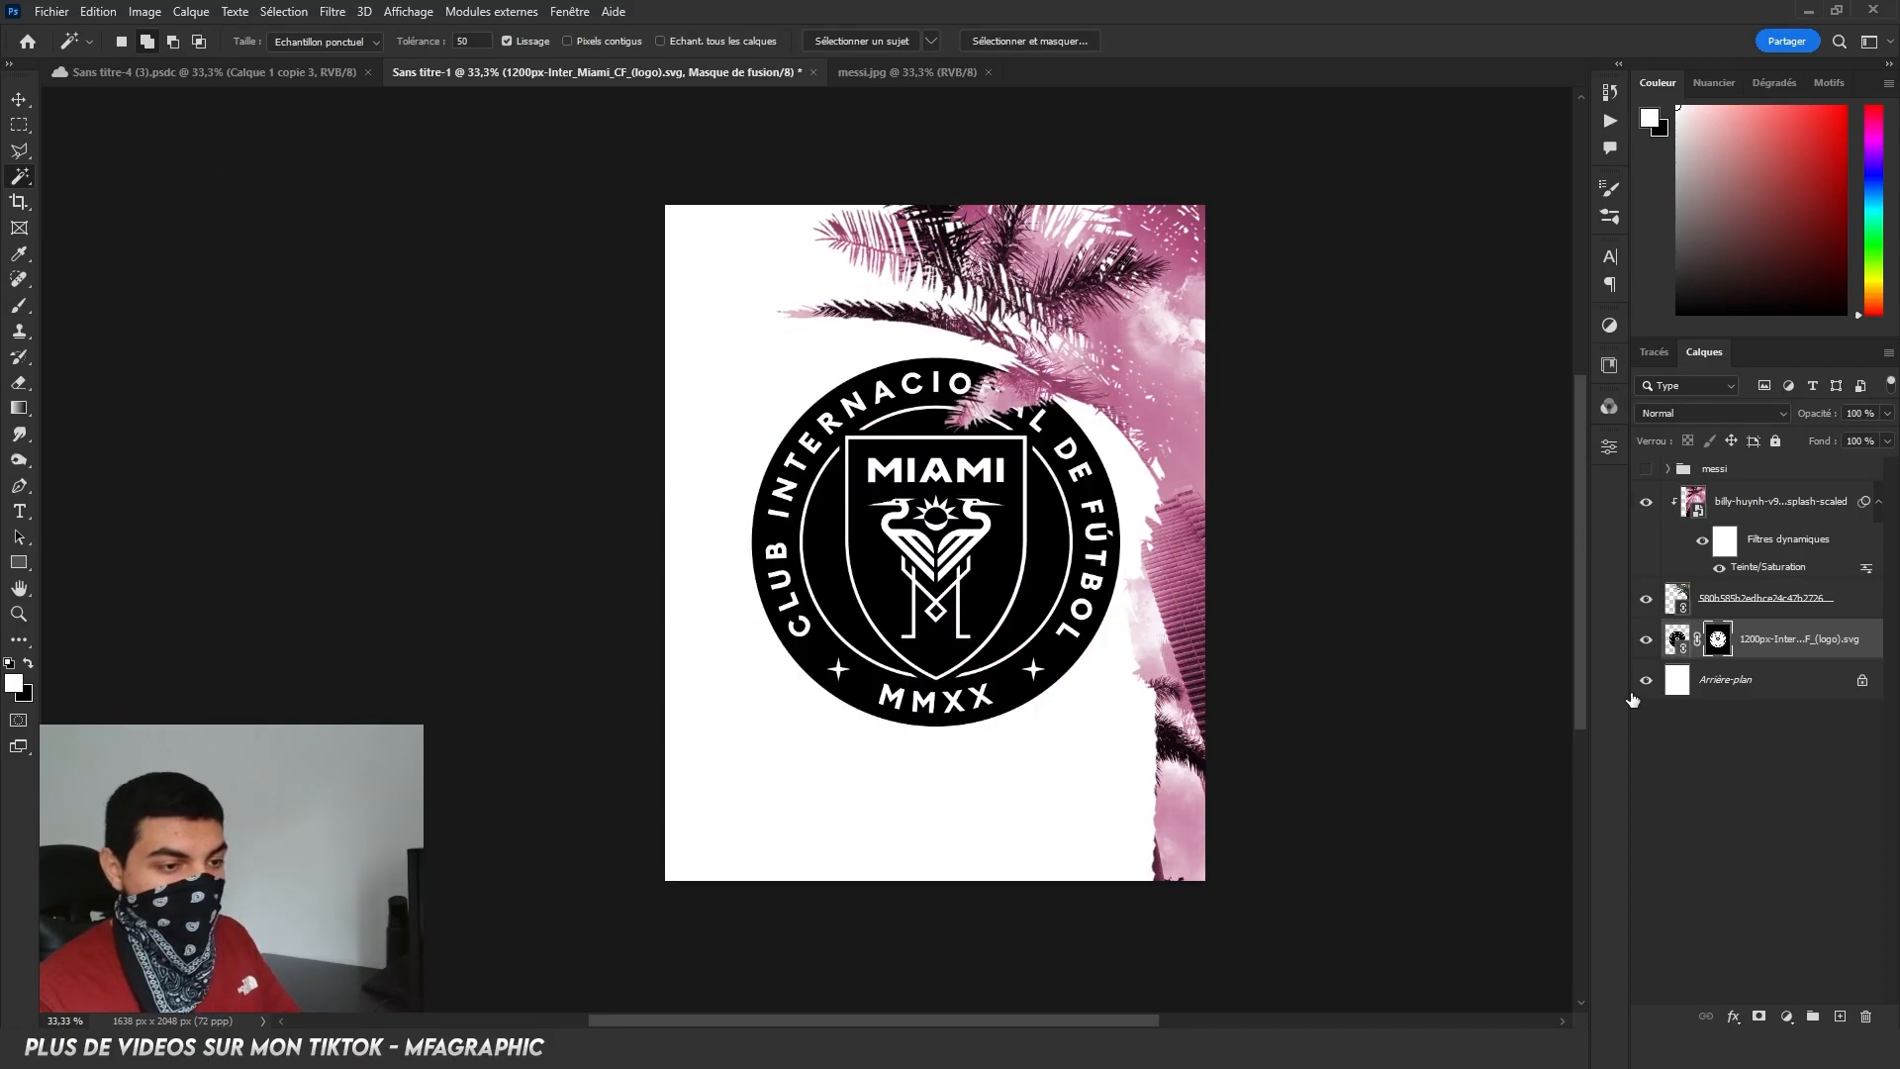
{"action": "key", "text": "ctrl+i"}
Scale the logo down to about 9.4% and place it in the canvas's upper-left corner.
{"action": "key", "text": "ctrl+t"}
{"action": "left_click_drag", "start_coordinate": [1126, 542], "coordinate": [740, 396]}
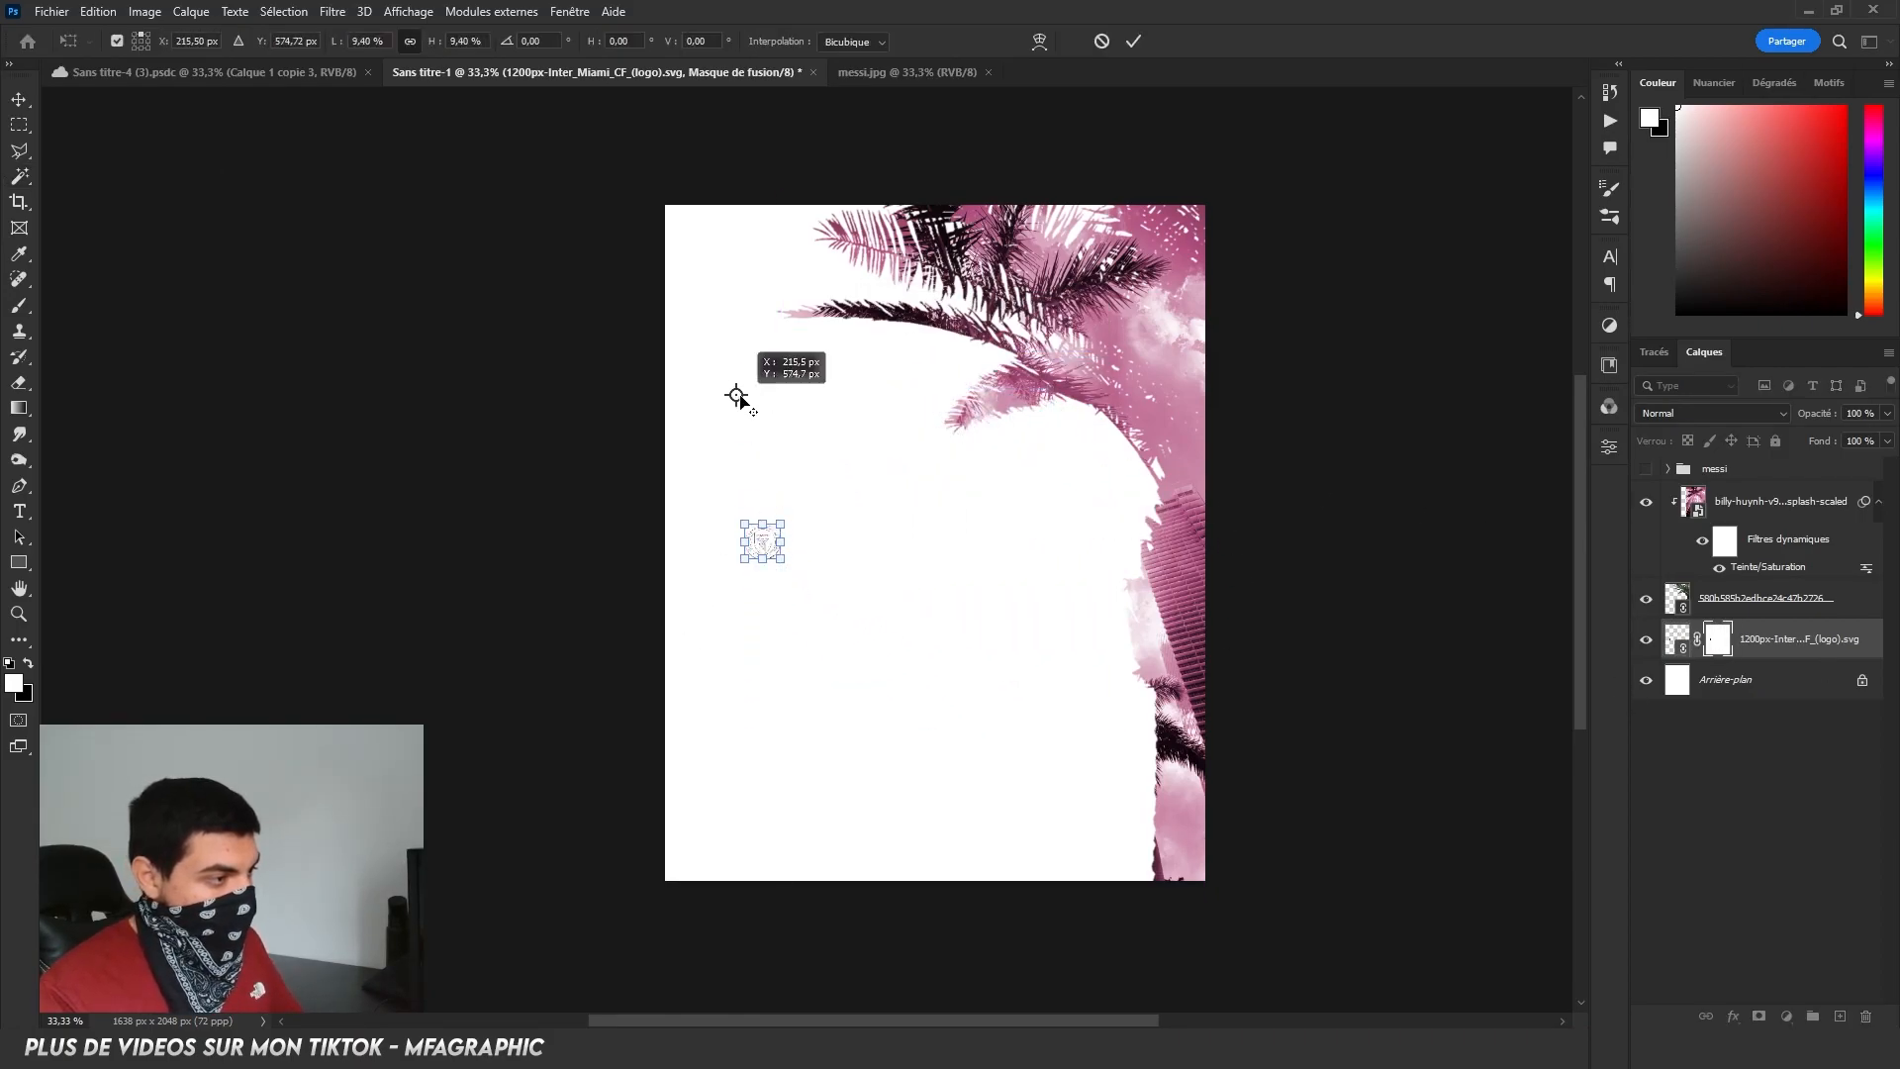
{"action": "left_click_drag", "start_coordinate": [762, 541], "coordinate": [678, 212]}
{"action": "key", "text": "Return"}
Duplicate the pink skyline image, clip the copy to the logo layer and fit it over the logo.
{"action": "left_click", "coordinate": [1778, 516]}
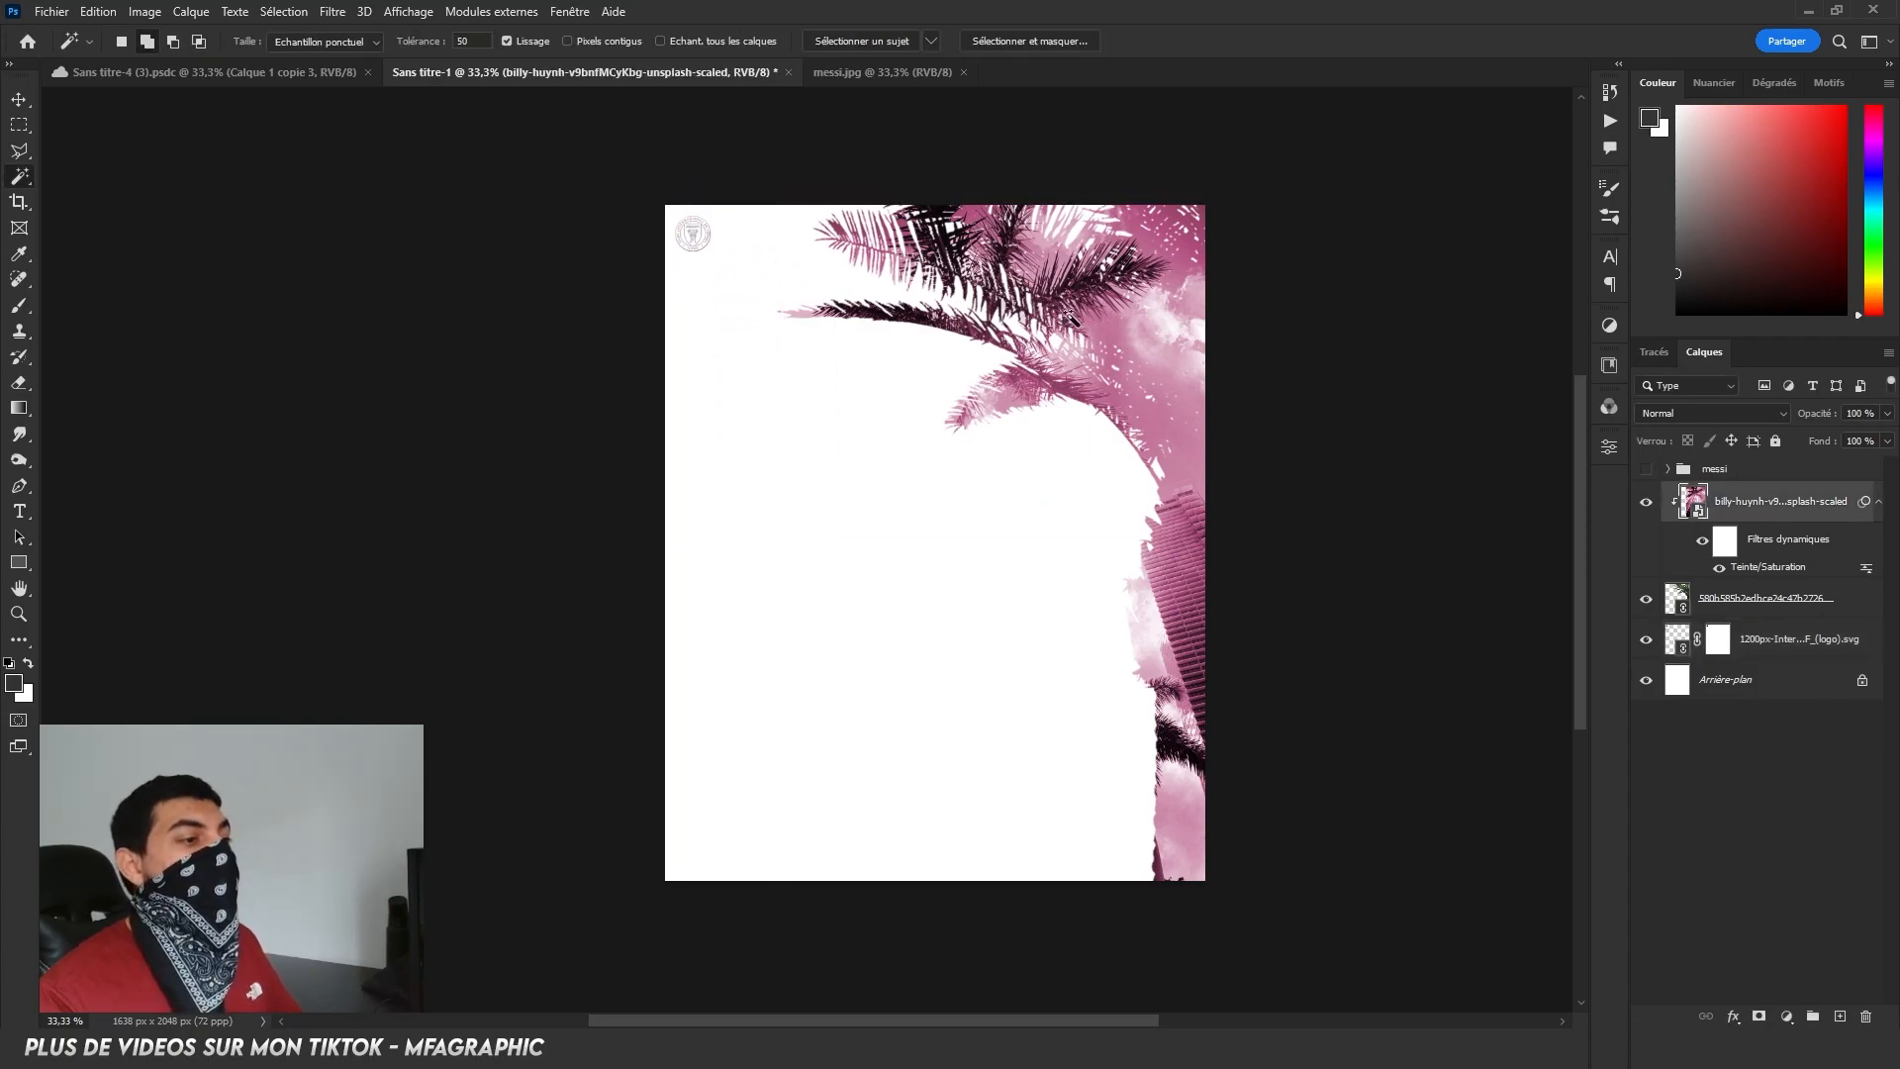
{"action": "key", "text": "ctrl+j"}
{"action": "left_click_drag", "start_coordinate": [1769, 511], "coordinate": [1794, 713]}
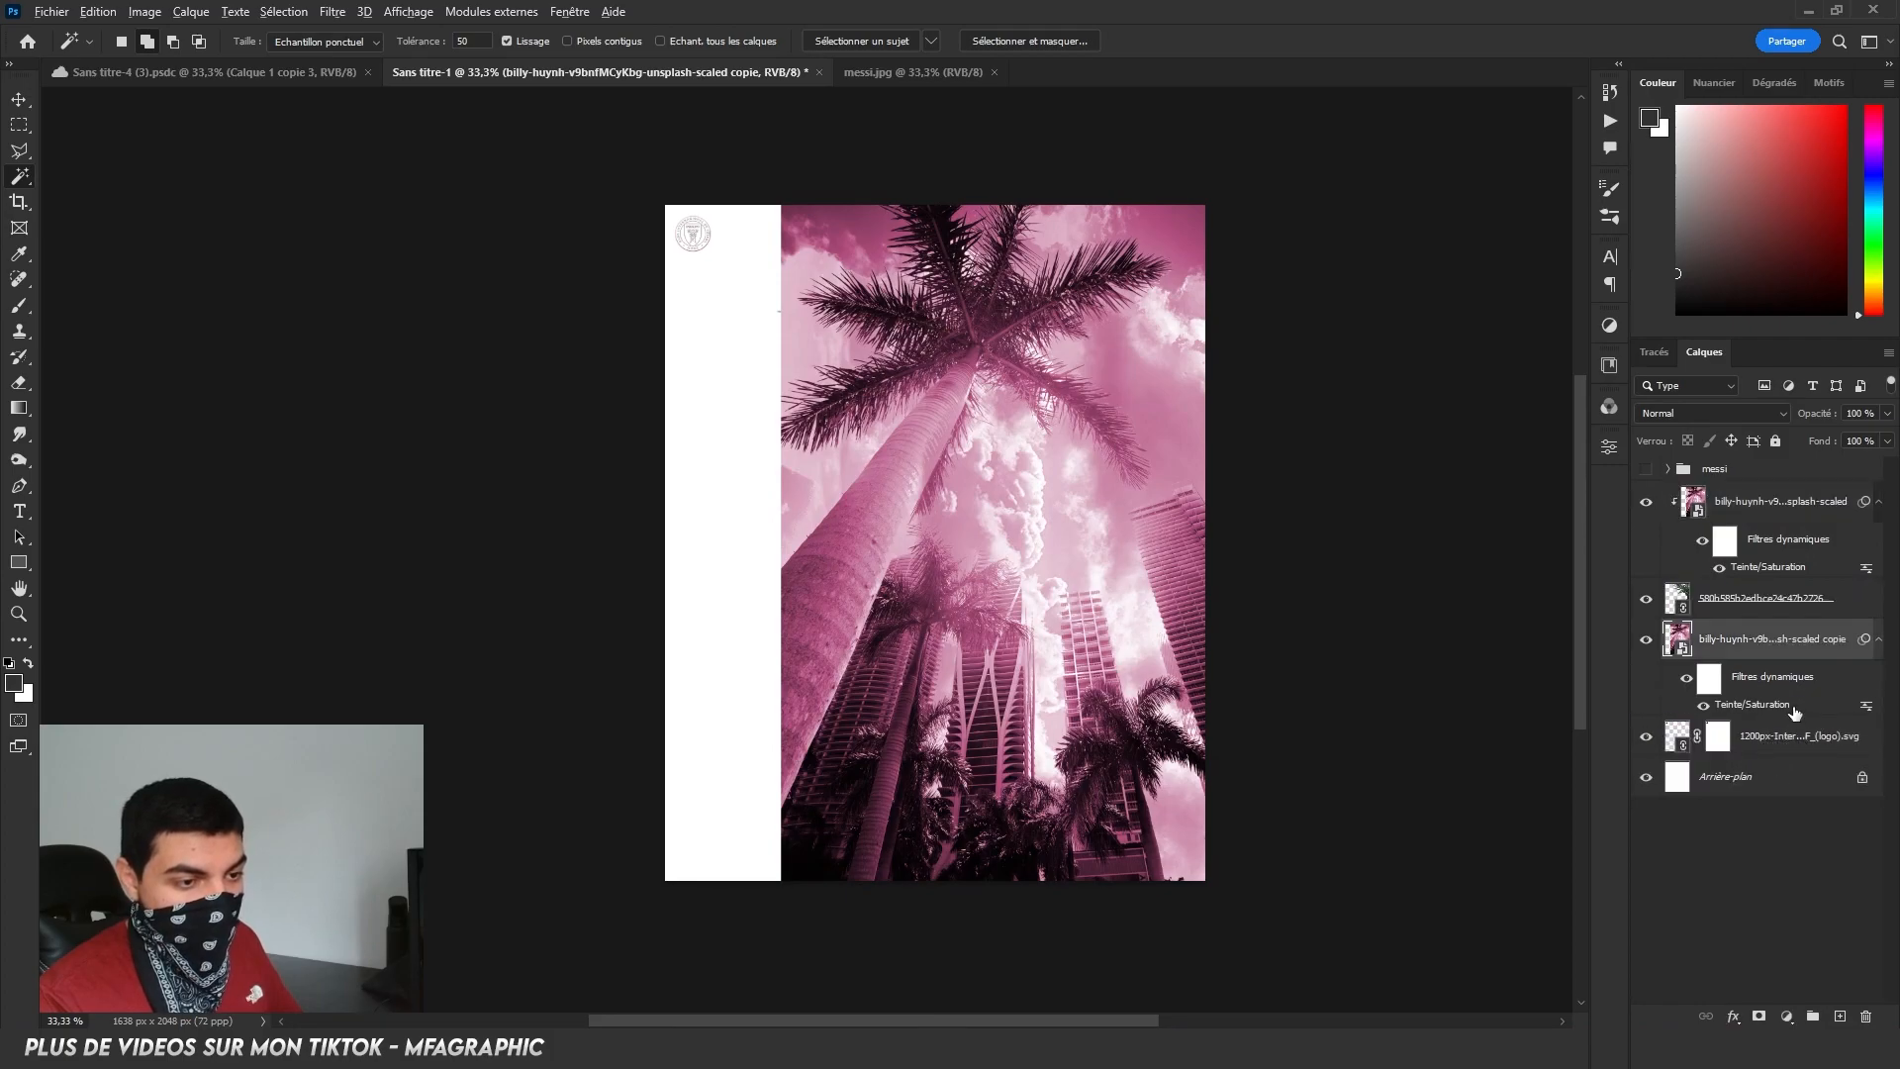
{"action": "left_click", "coordinate": [1808, 720], "text": "alt"}
{"action": "key", "text": "ctrl+t"}
{"action": "left_click_drag", "start_coordinate": [992, 380], "coordinate": [987, 381]}
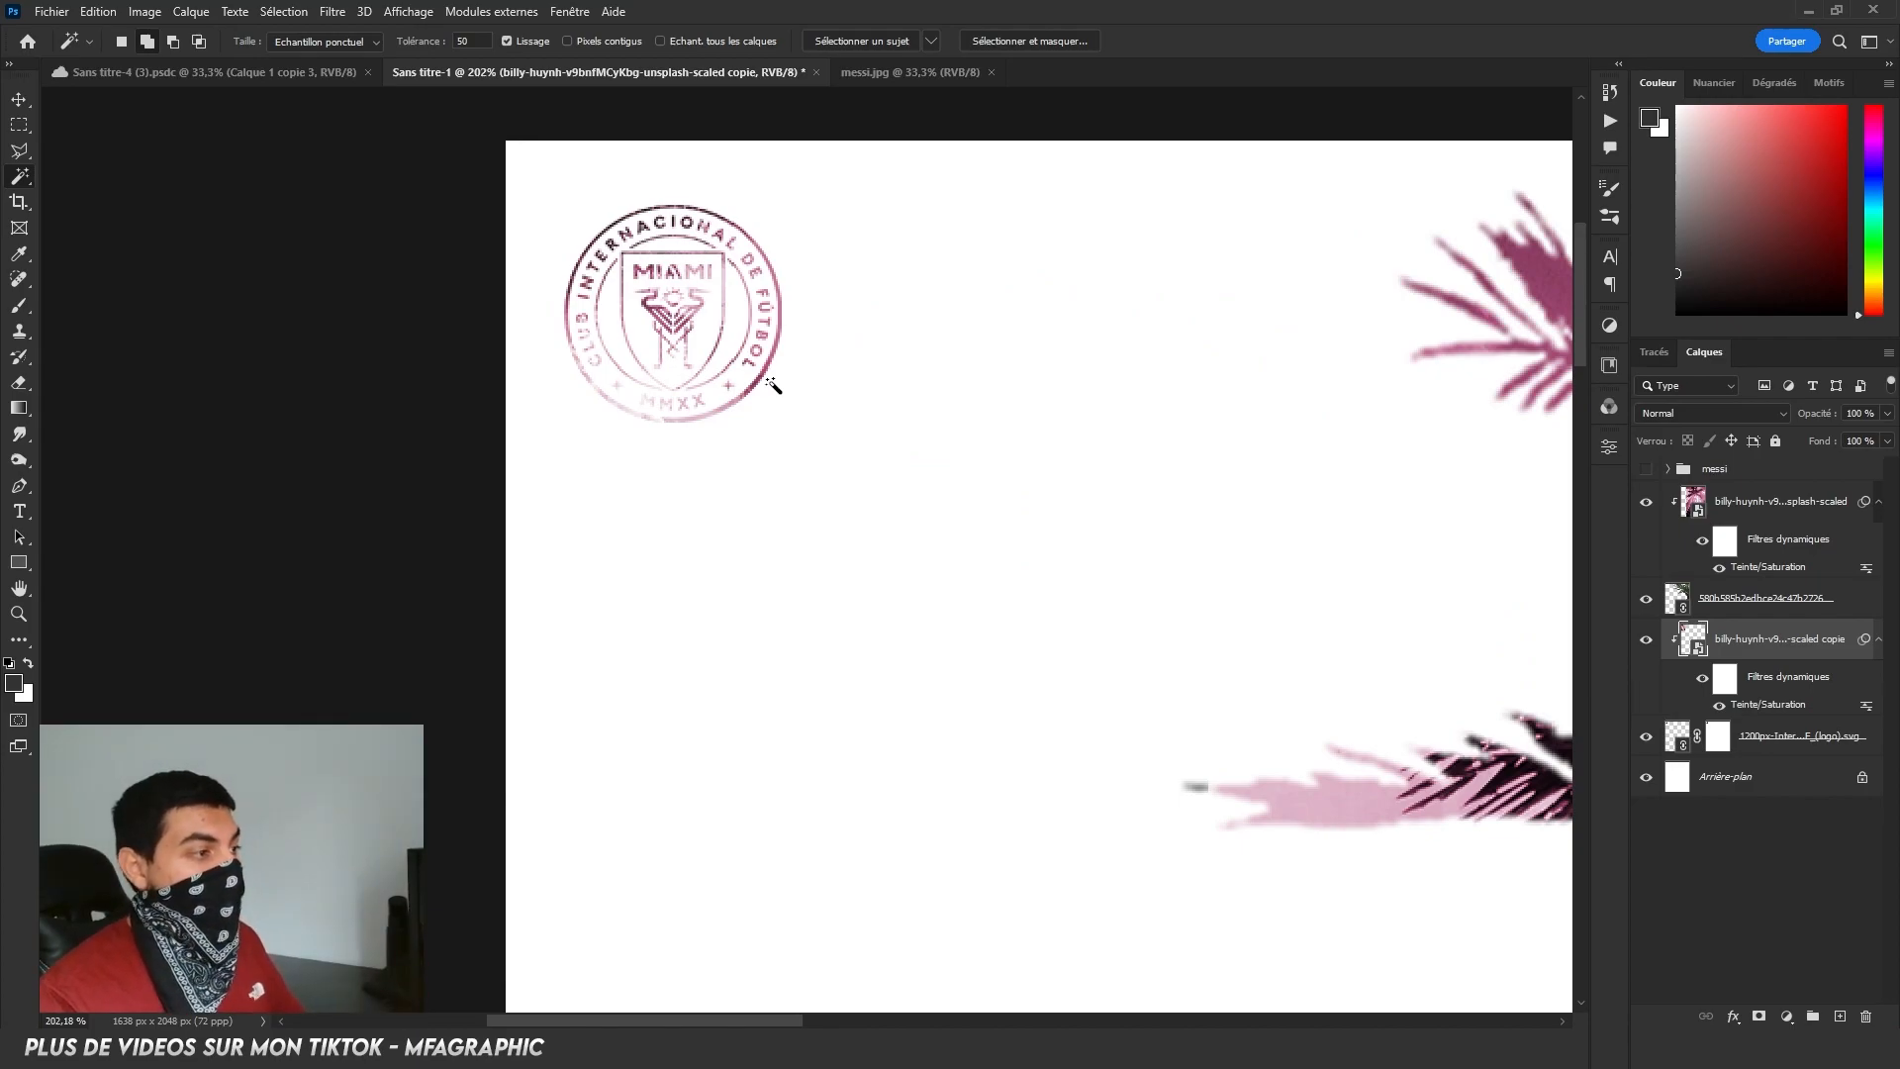
Show the messi group over the palm tree and logo background.
{"action": "scroll", "coordinate": [787, 382], "scroll_direction": "down", "scroll_amount": 16}
{"action": "left_click_drag", "start_coordinate": [1045, 464], "coordinate": [865, 269]}
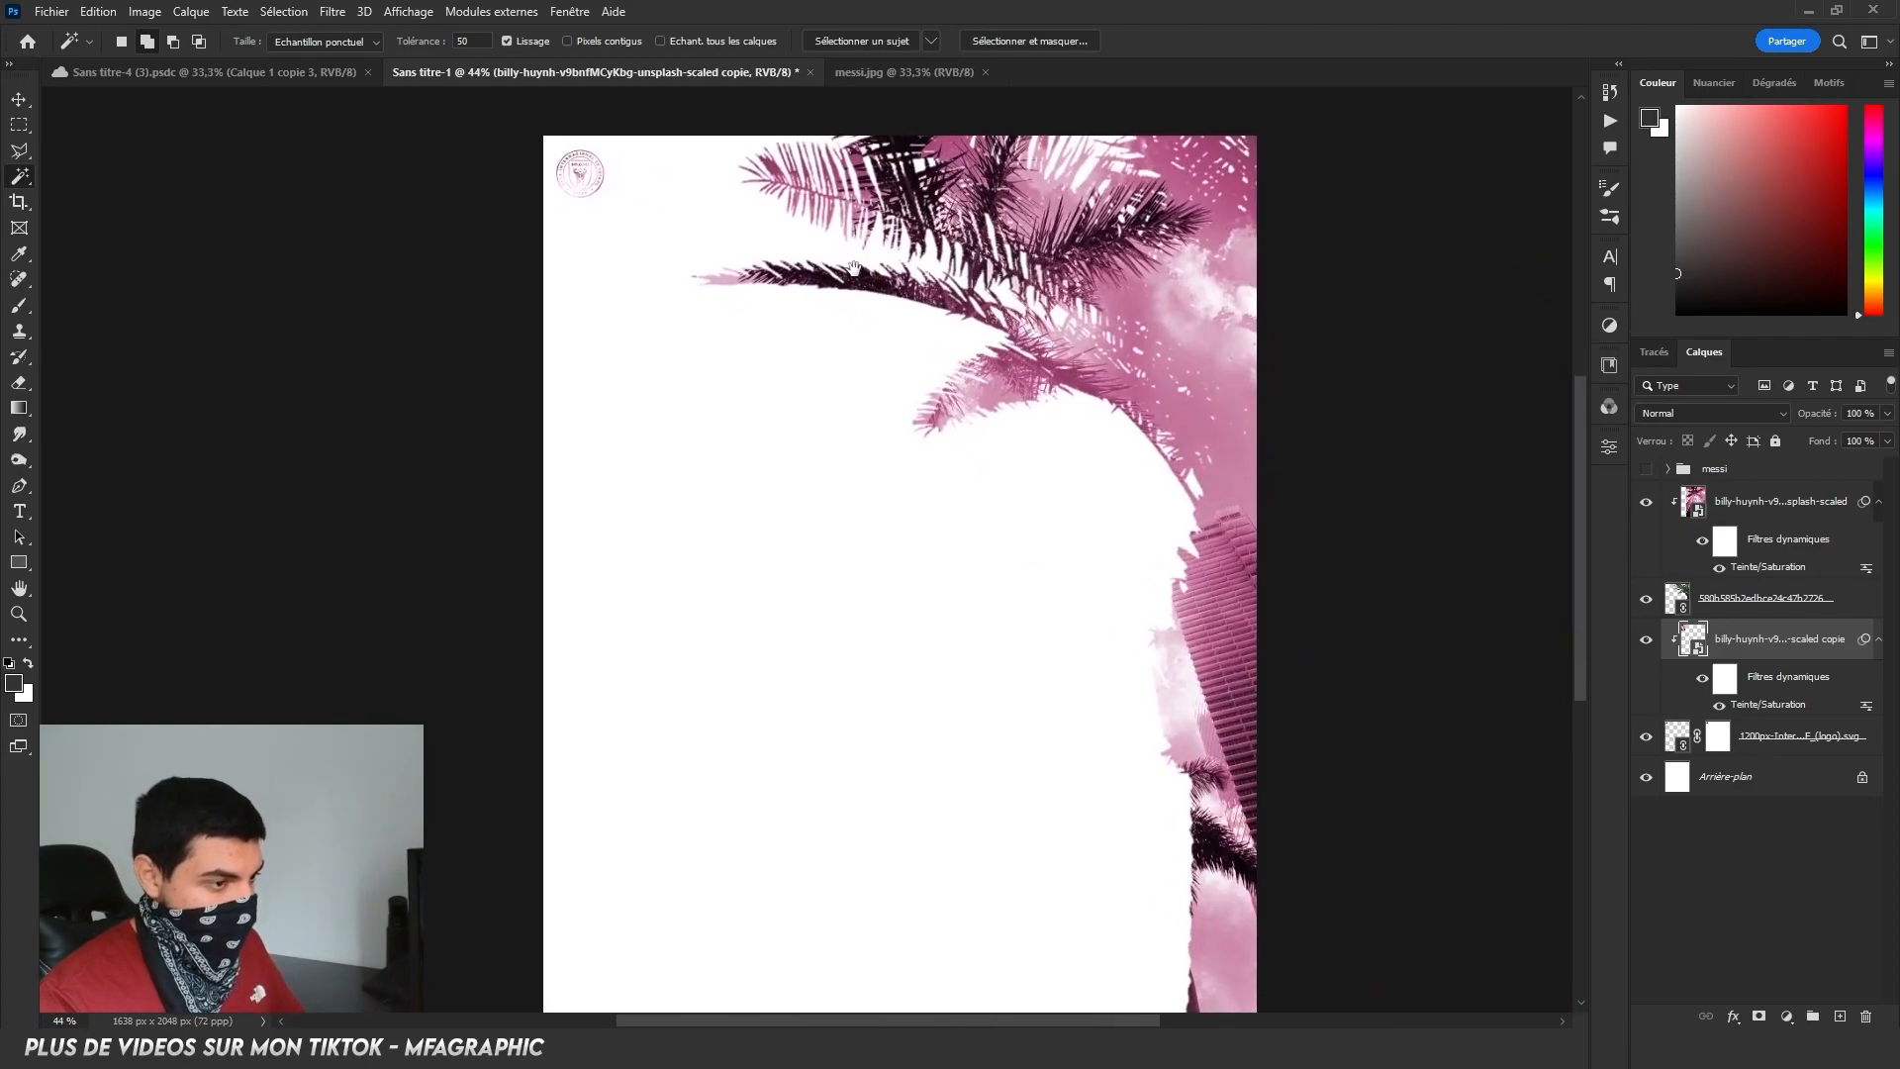
{"action": "scroll", "coordinate": [855, 265], "scroll_direction": "down", "scroll_amount": 1}
{"action": "left_click", "coordinate": [1646, 472]}
{"action": "left_click_drag", "start_coordinate": [1056, 492], "coordinate": [1080, 491]}
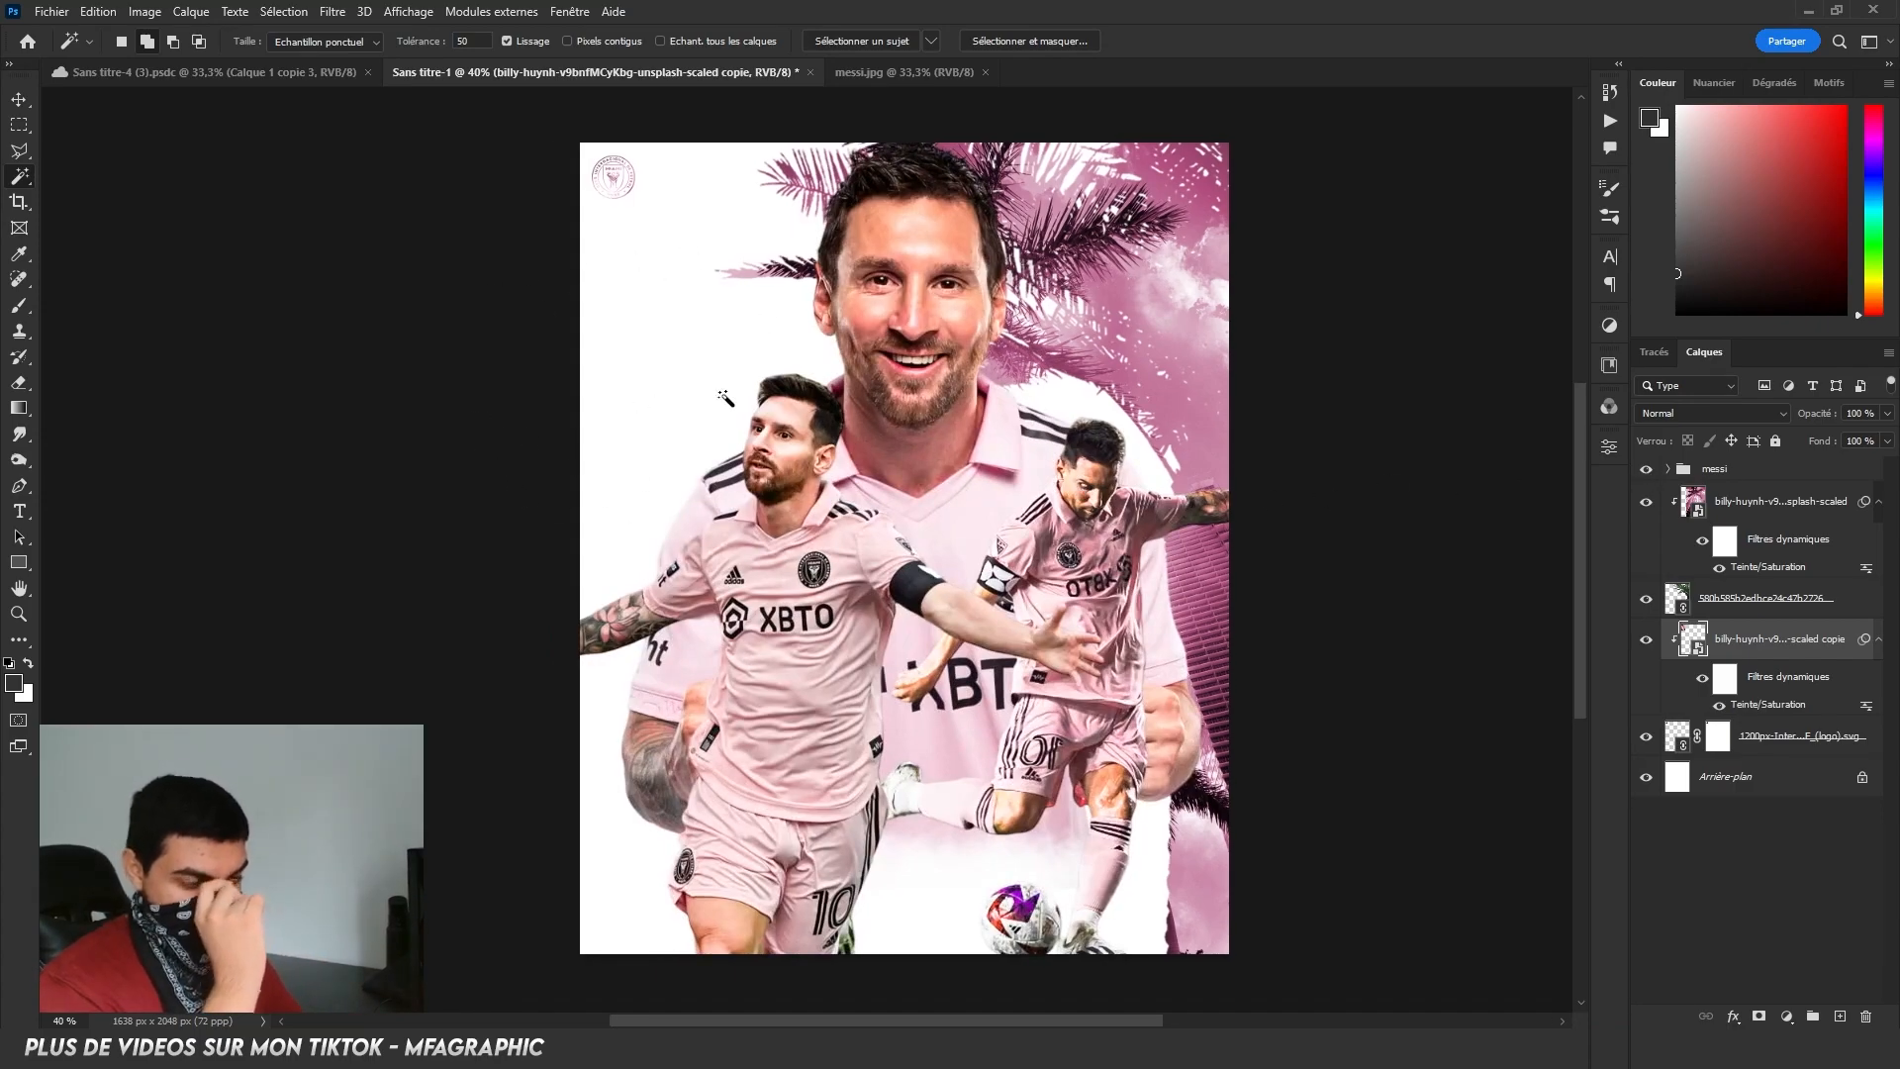
Add the text "miami" above the messi group and set its font to Dharma Gothic E Heavy Italic.
{"action": "left_click", "coordinate": [1786, 472]}
{"action": "key", "text": "t"}
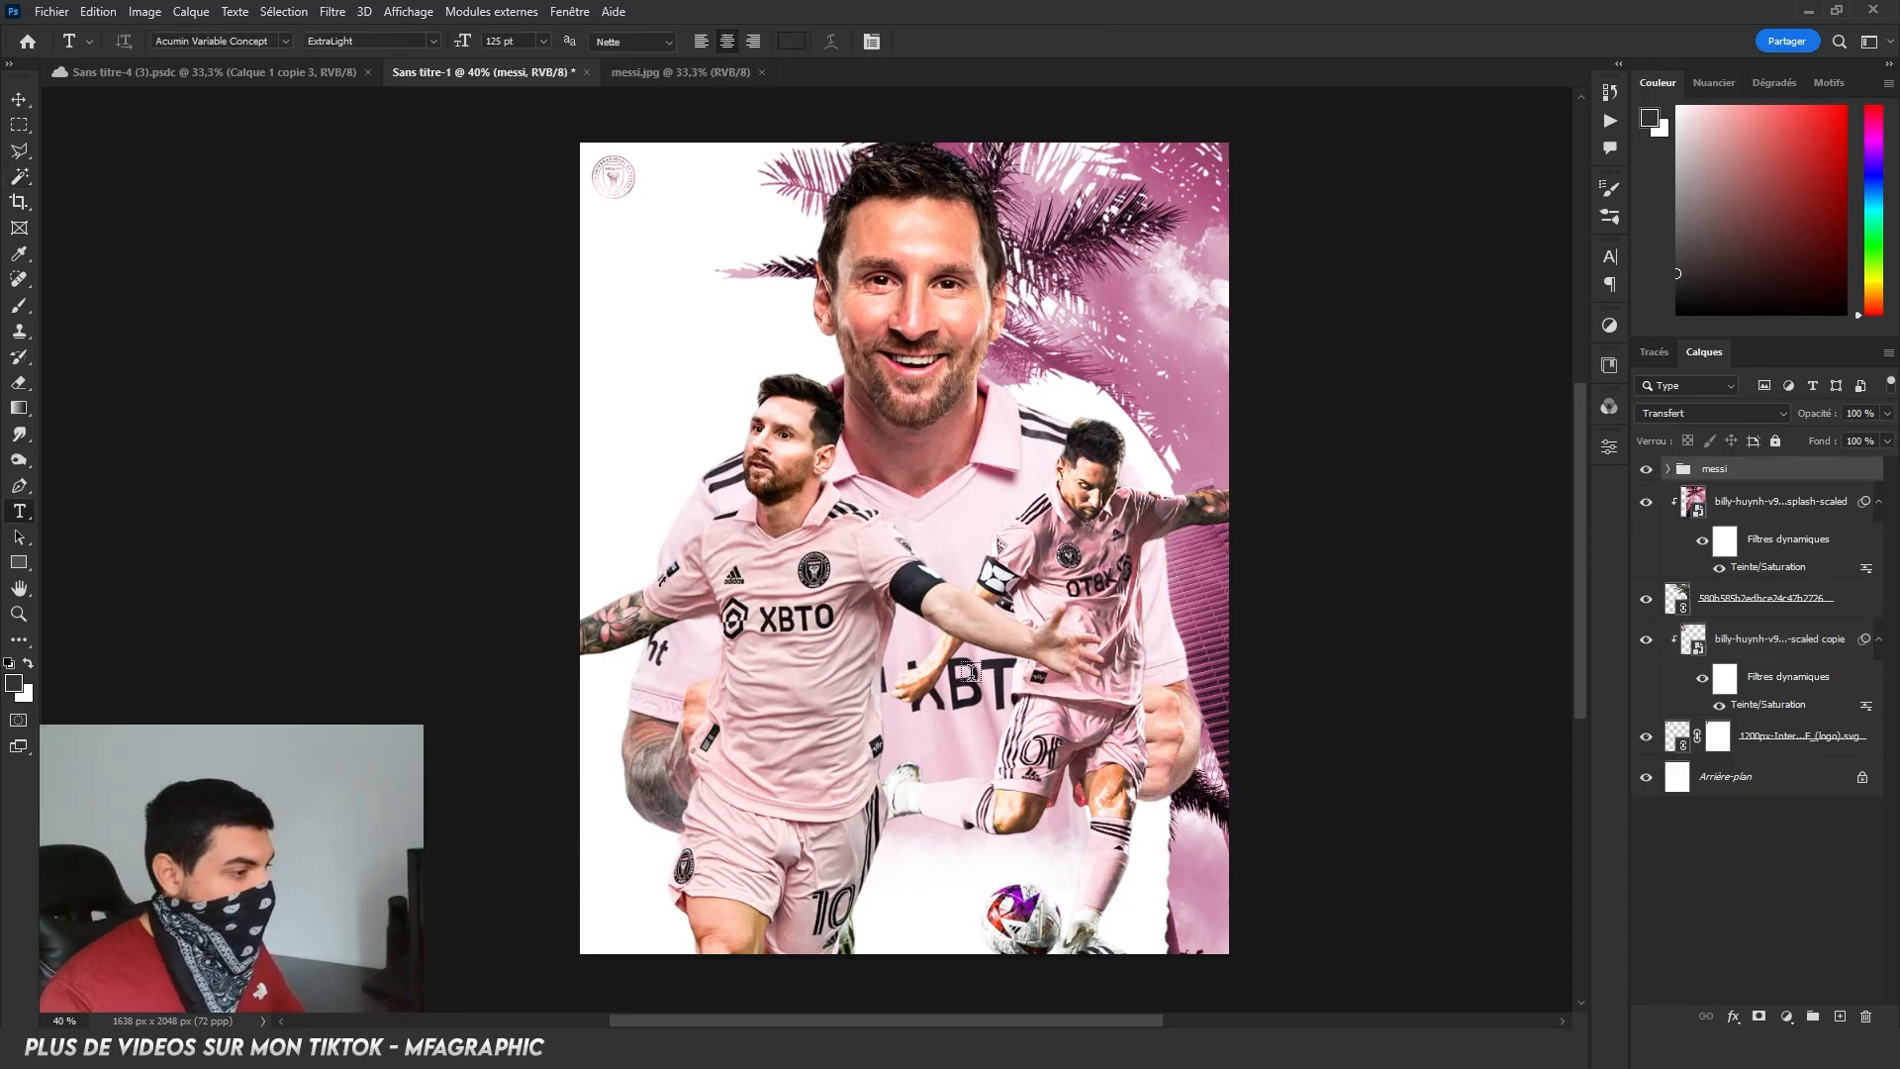
{"action": "left_click", "coordinate": [866, 570]}
{"action": "type", "text": "miami"}
{"action": "double_click", "coordinate": [880, 551]}
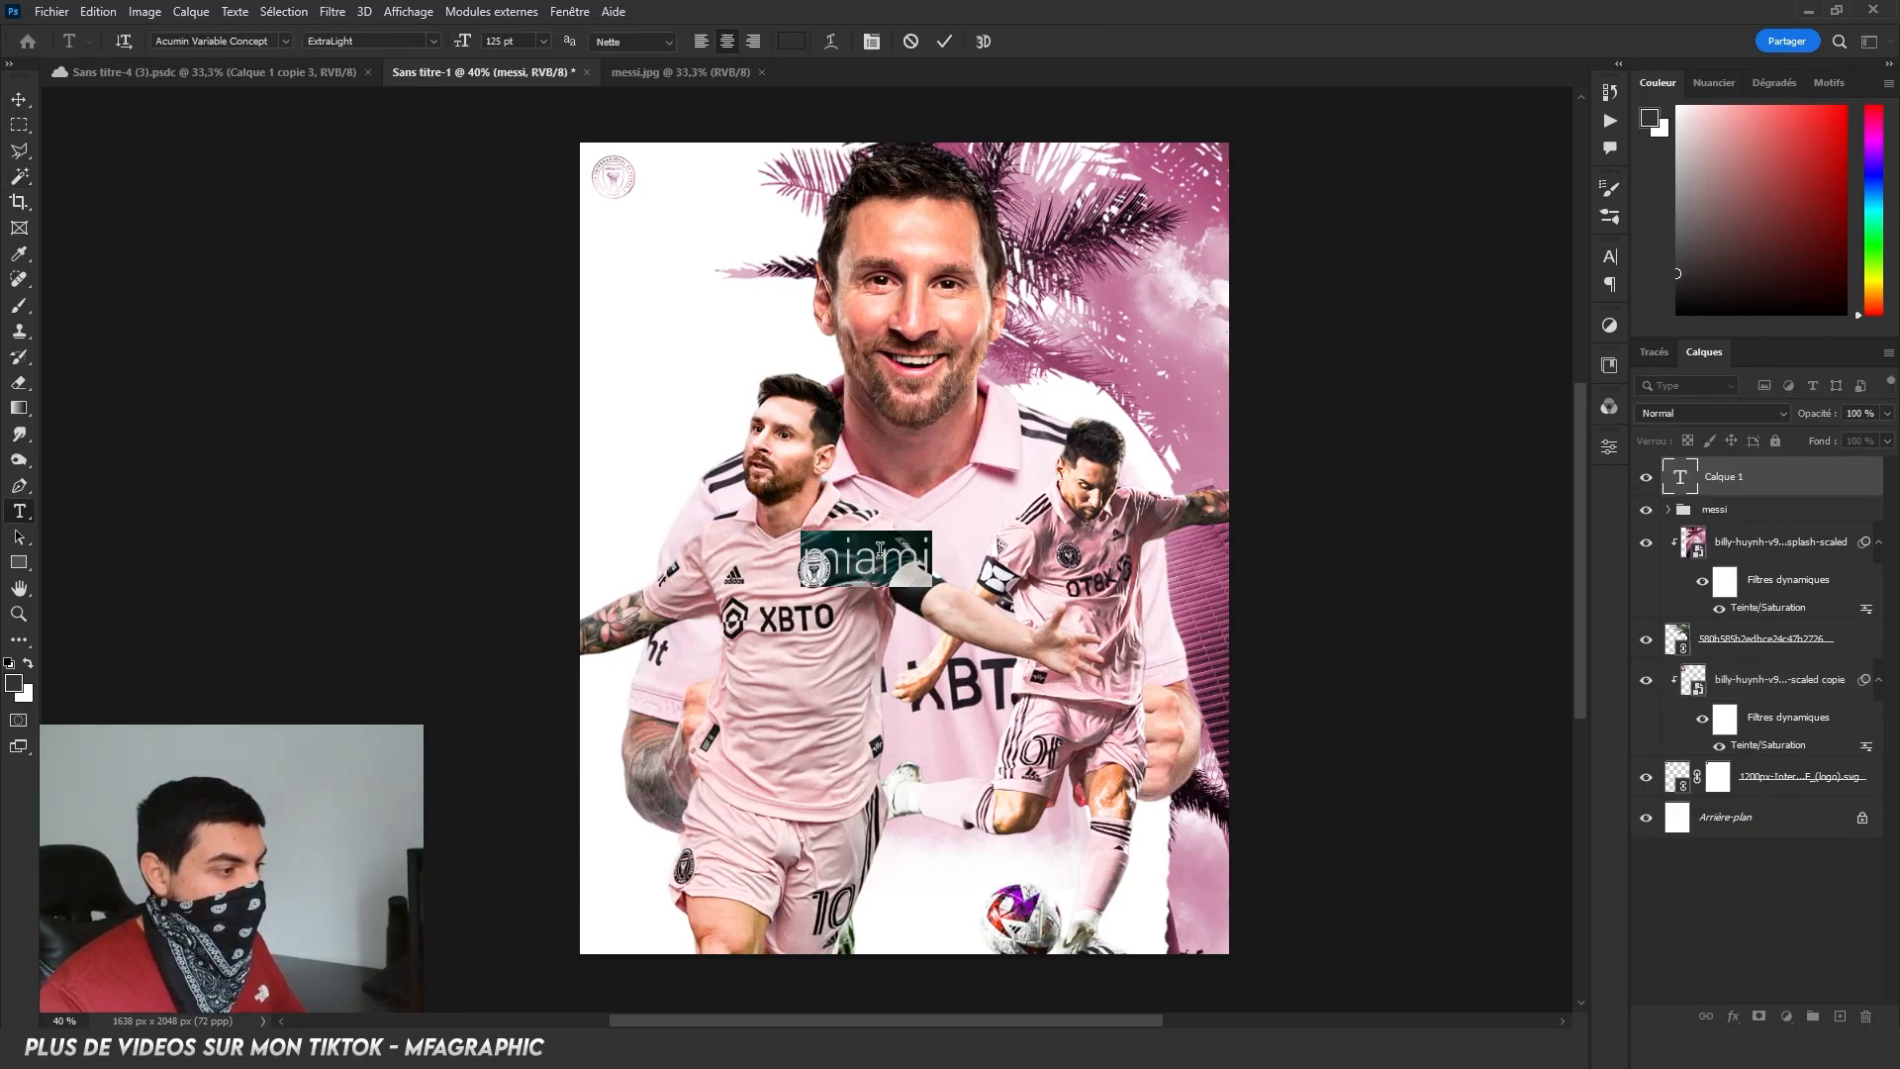
{"action": "left_click", "coordinate": [285, 40]}
{"action": "scroll", "coordinate": [505, 616], "scroll_direction": "down", "scroll_amount": 20}
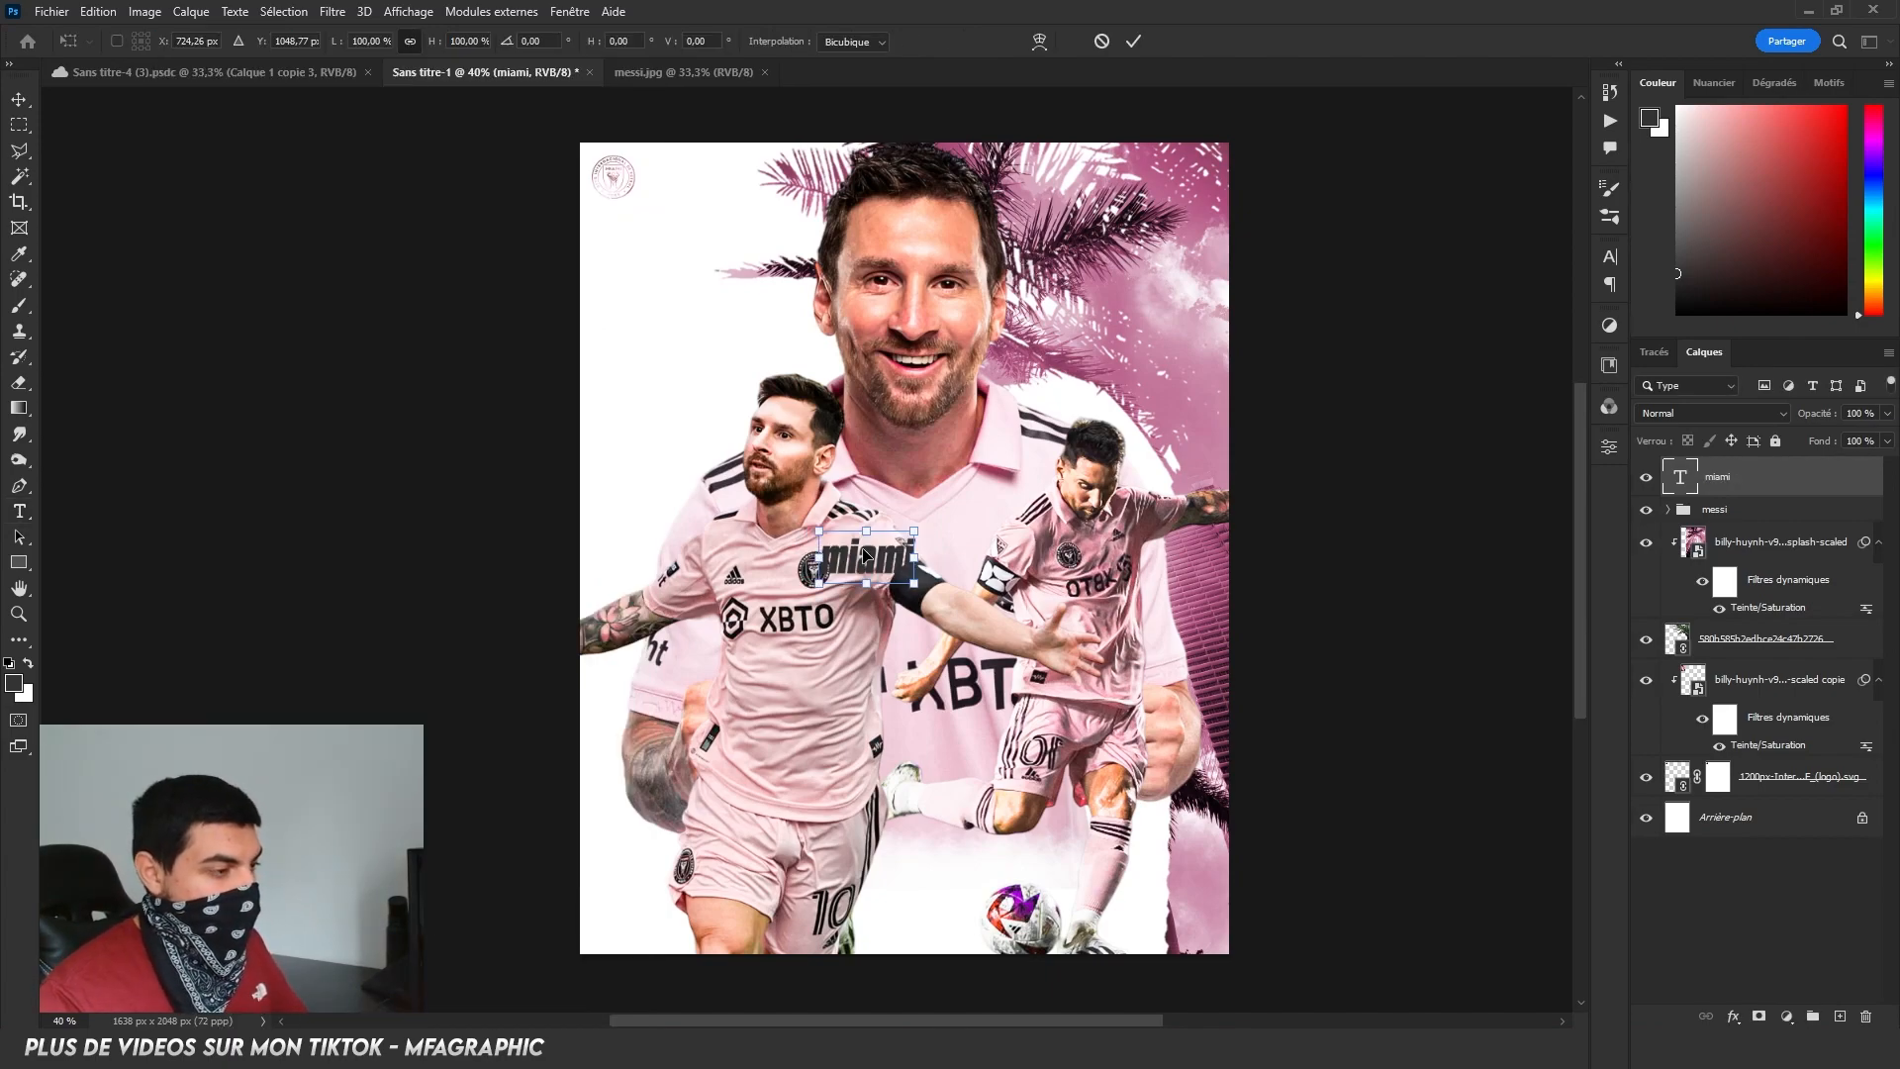
Rotate the miami text 90° clockwise, enlarge it to the poster's full height on the left side, and move its layer below the logo.
{"action": "right_click", "coordinate": [865, 552]}
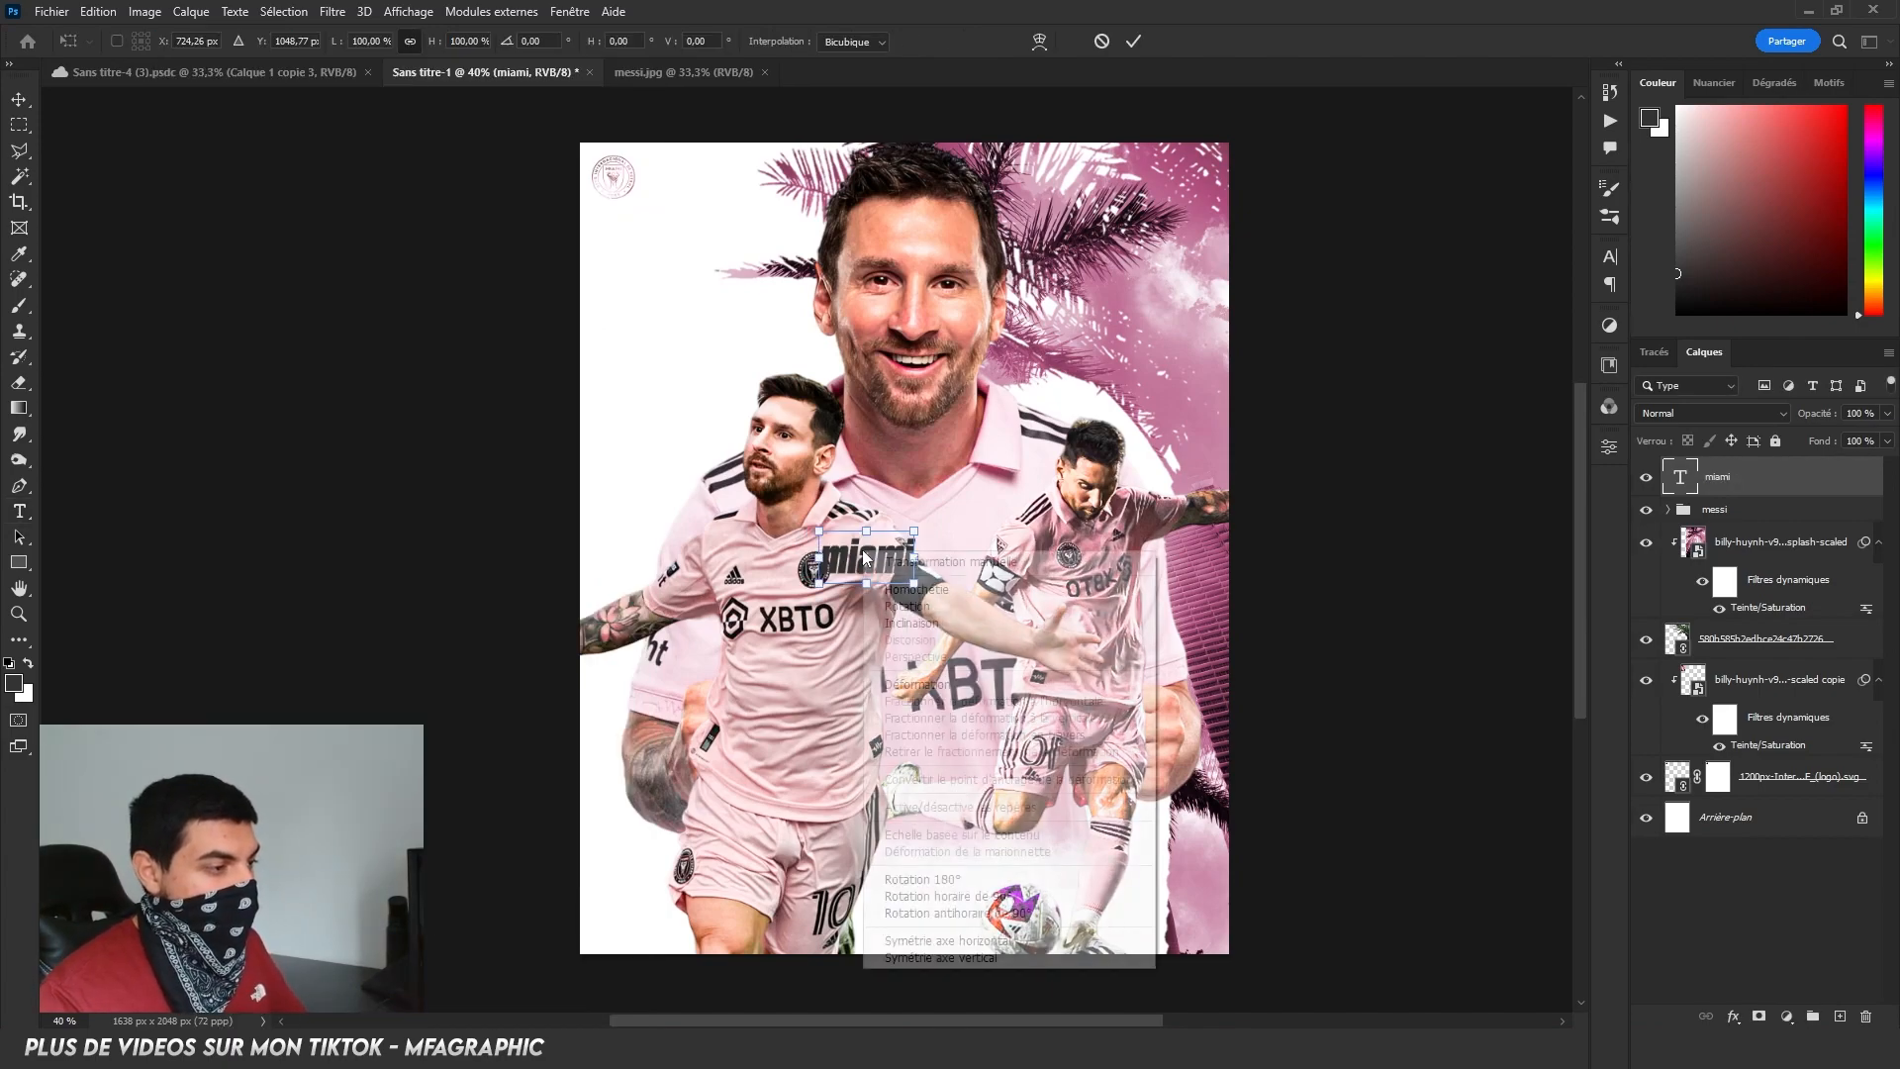
{"action": "left_click", "coordinate": [994, 901]}
{"action": "left_click_drag", "start_coordinate": [893, 557], "coordinate": [1260, 556]}
{"action": "left_click_drag", "start_coordinate": [1098, 534], "coordinate": [760, 552]}
{"action": "left_click_drag", "start_coordinate": [705, 194], "coordinate": [705, 139]}
{"action": "key", "text": "Return"}
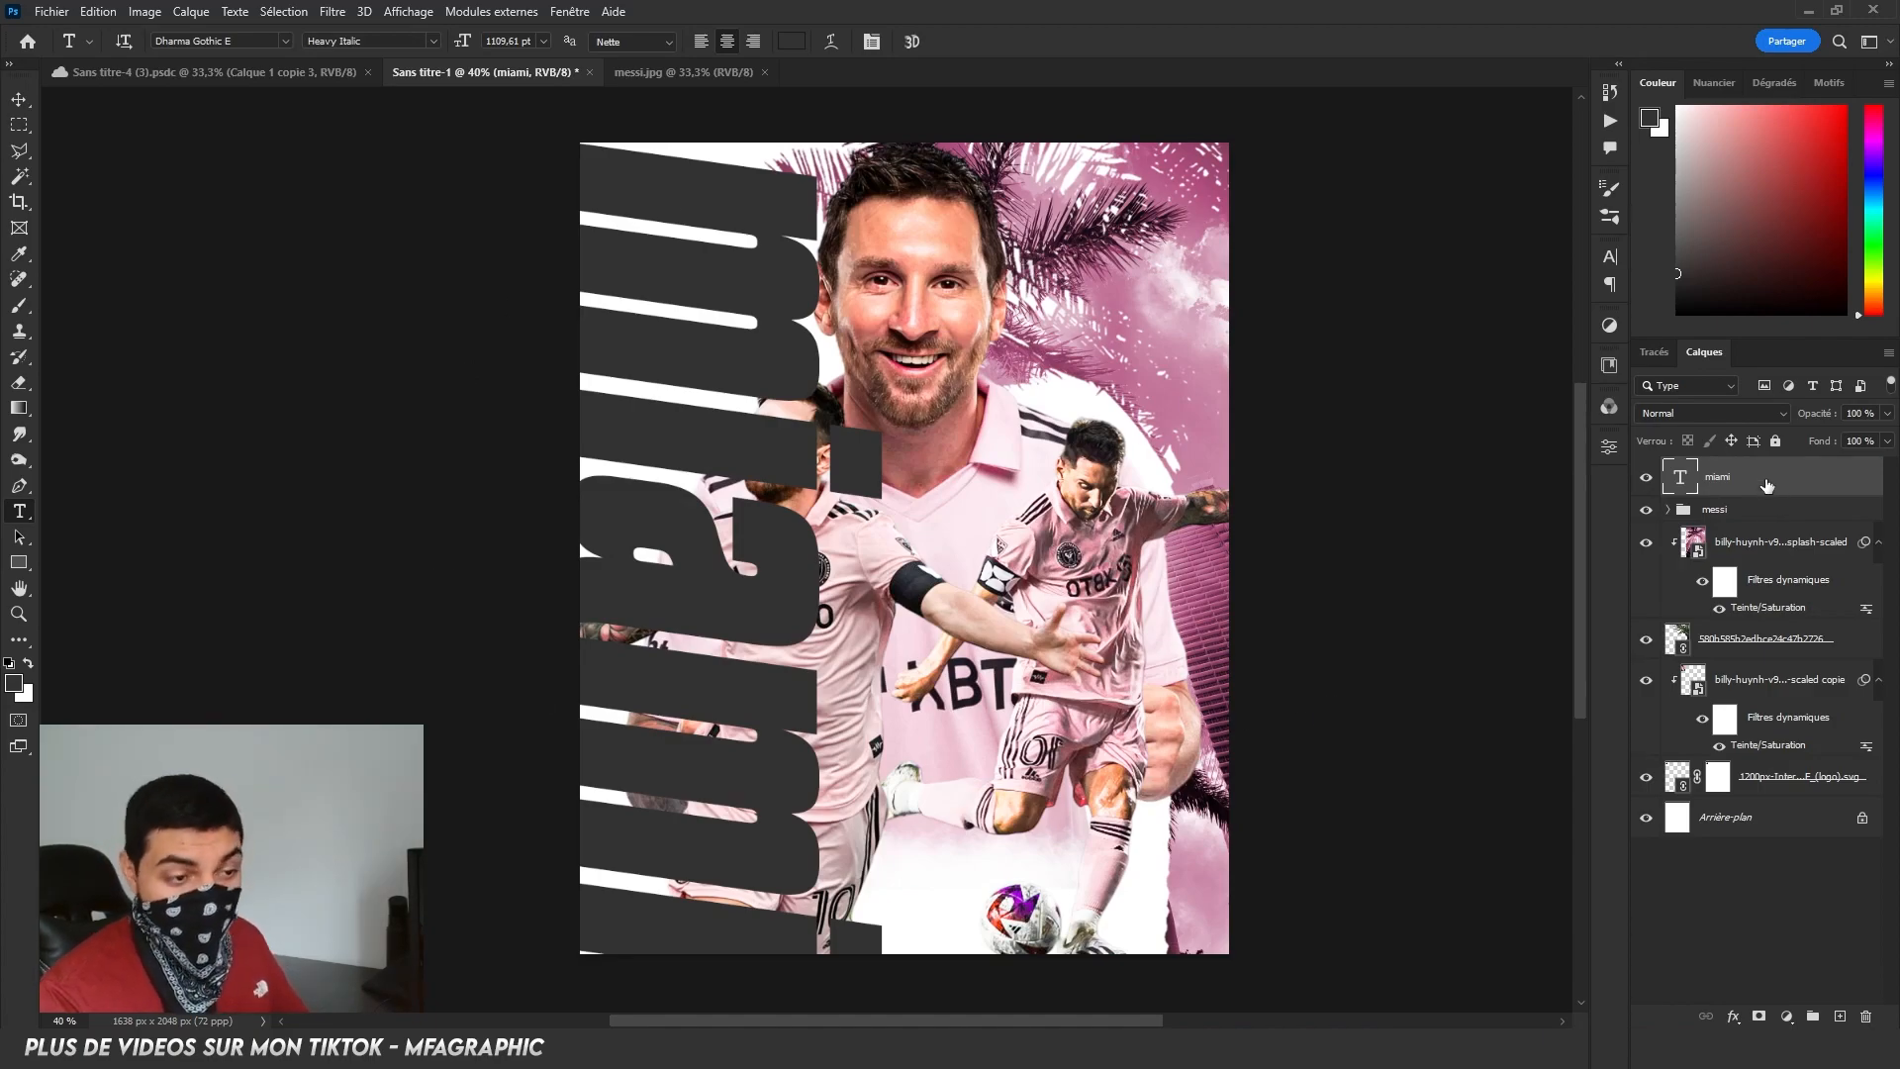
{"action": "left_click_drag", "start_coordinate": [1767, 484], "coordinate": [1793, 784]}
Duplicate the pink skyline image, clip the copy to the miami text, and scale it to about 103% over the letters.
{"action": "left_click", "coordinate": [1786, 507]}
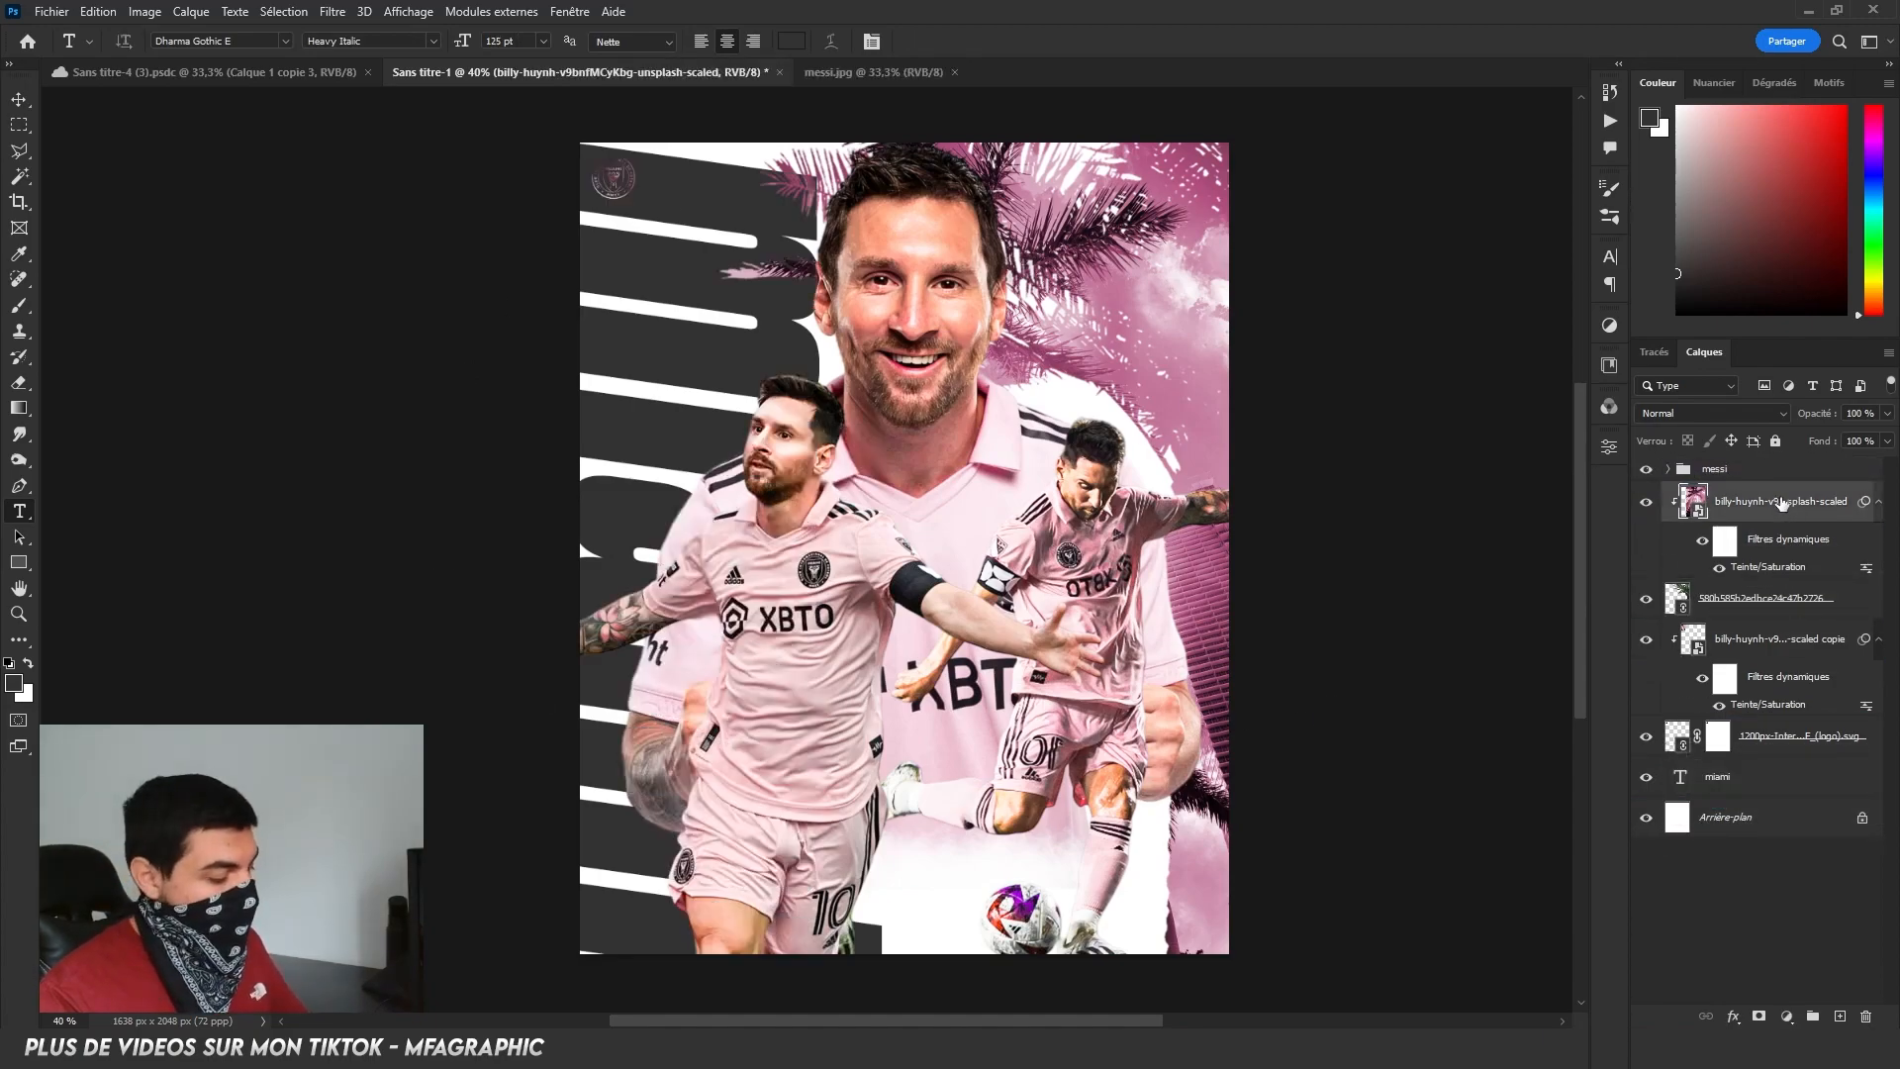
{"action": "key", "text": "ctrl+j"}
{"action": "left_click_drag", "start_coordinate": [1779, 509], "coordinate": [1787, 858]}
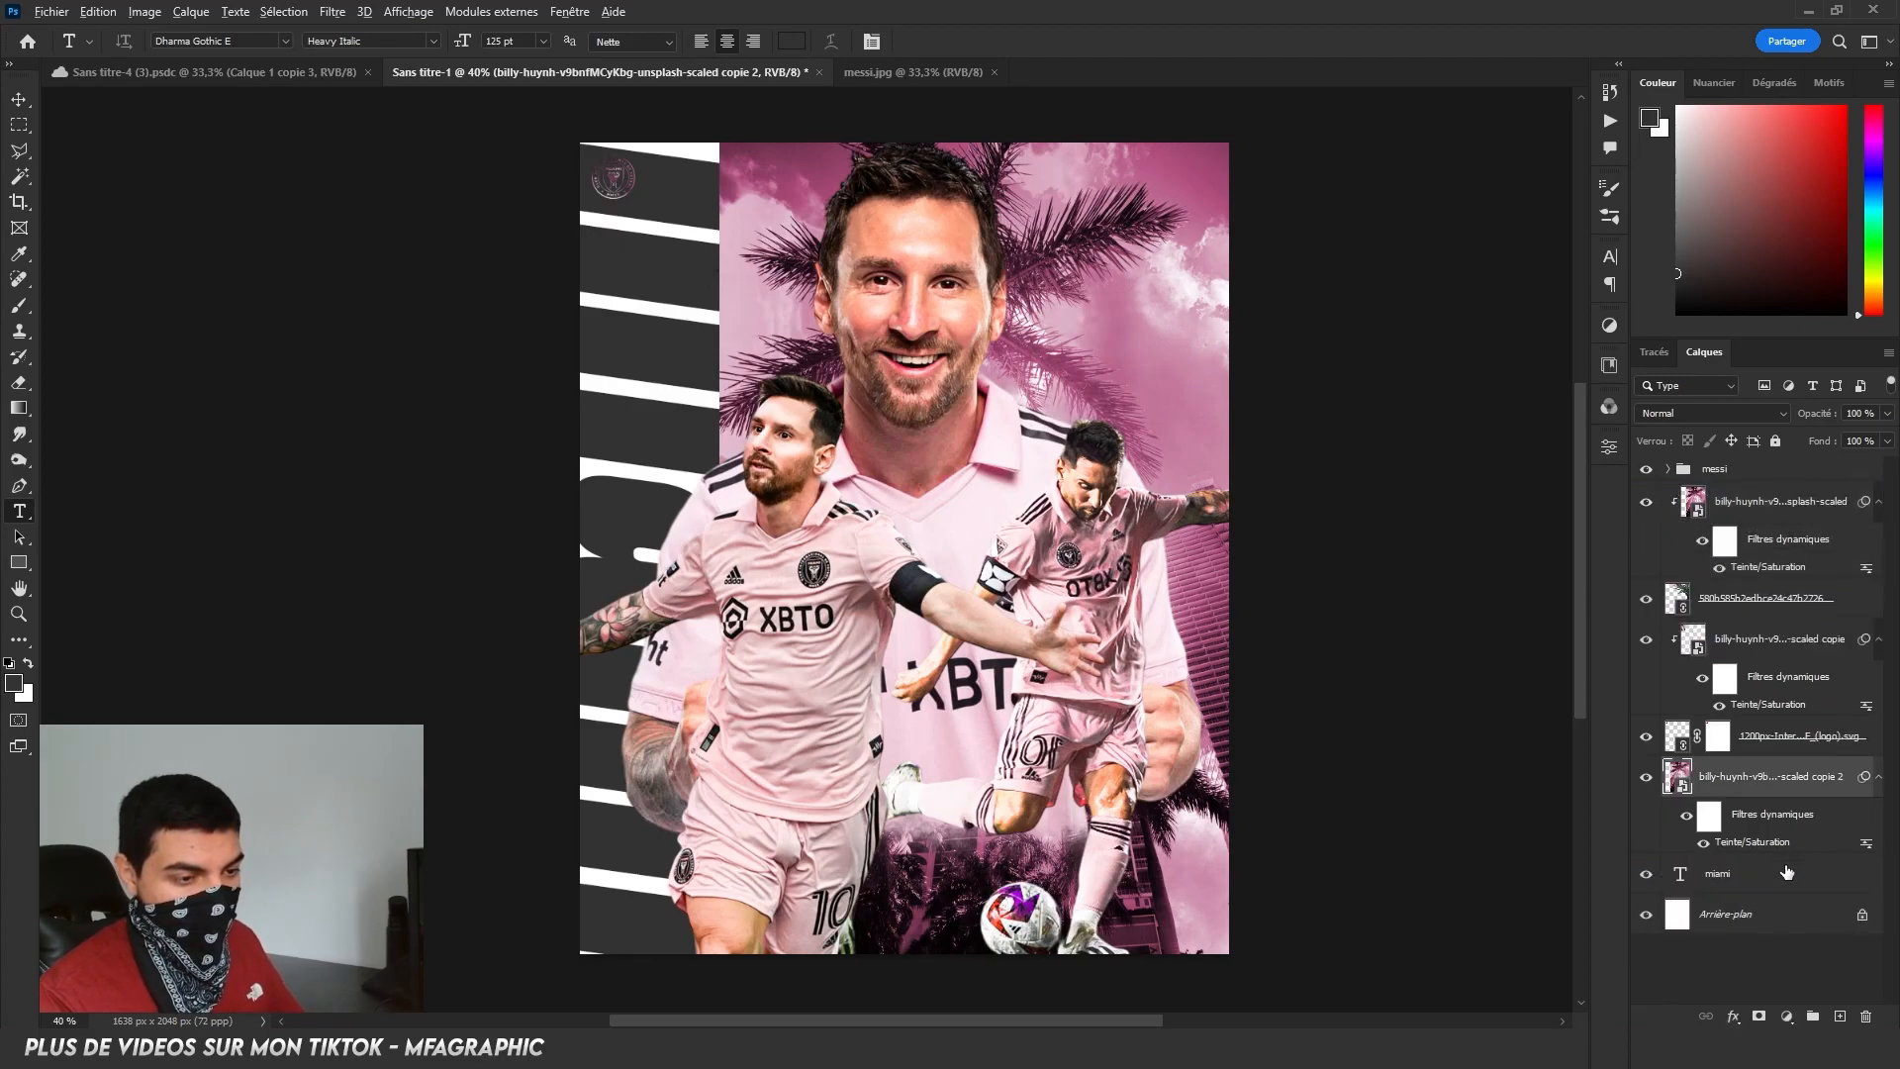
{"action": "left_click", "coordinate": [1796, 851], "text": "alt"}
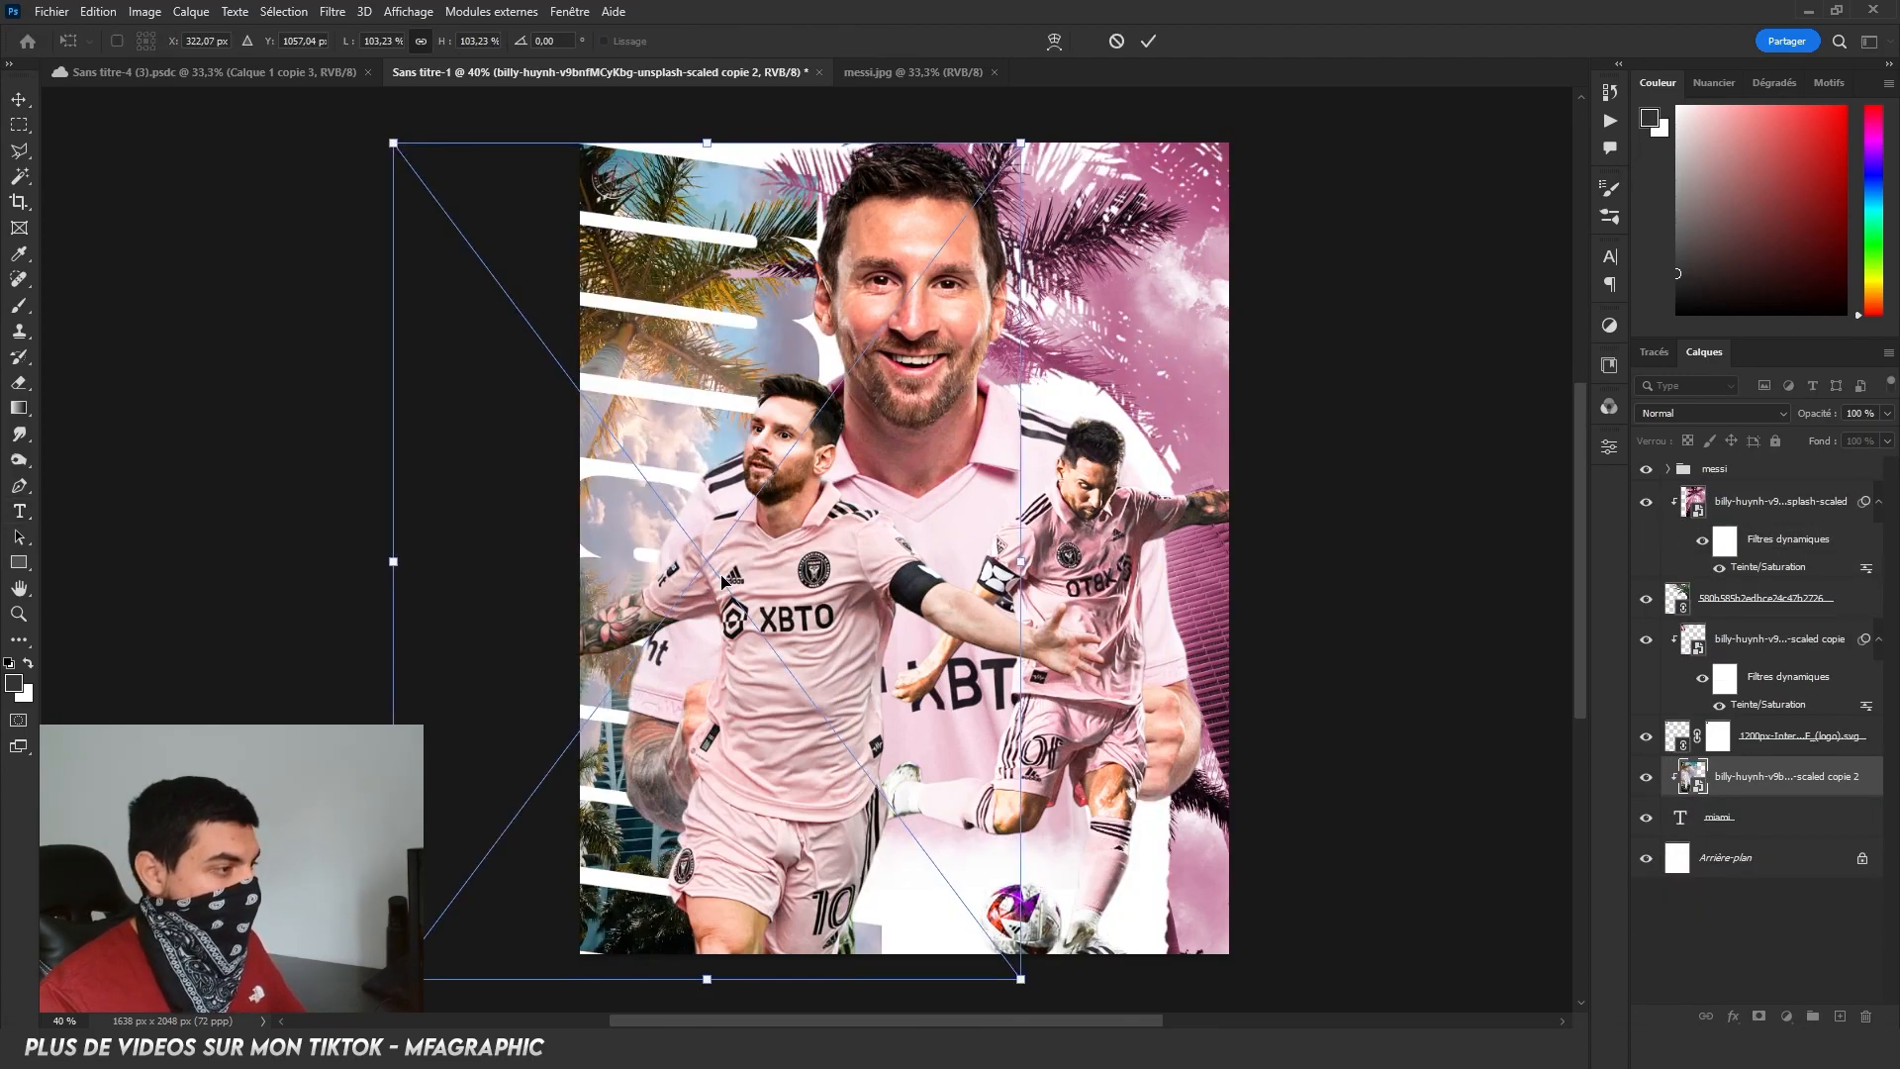
{"action": "key", "text": "Return"}
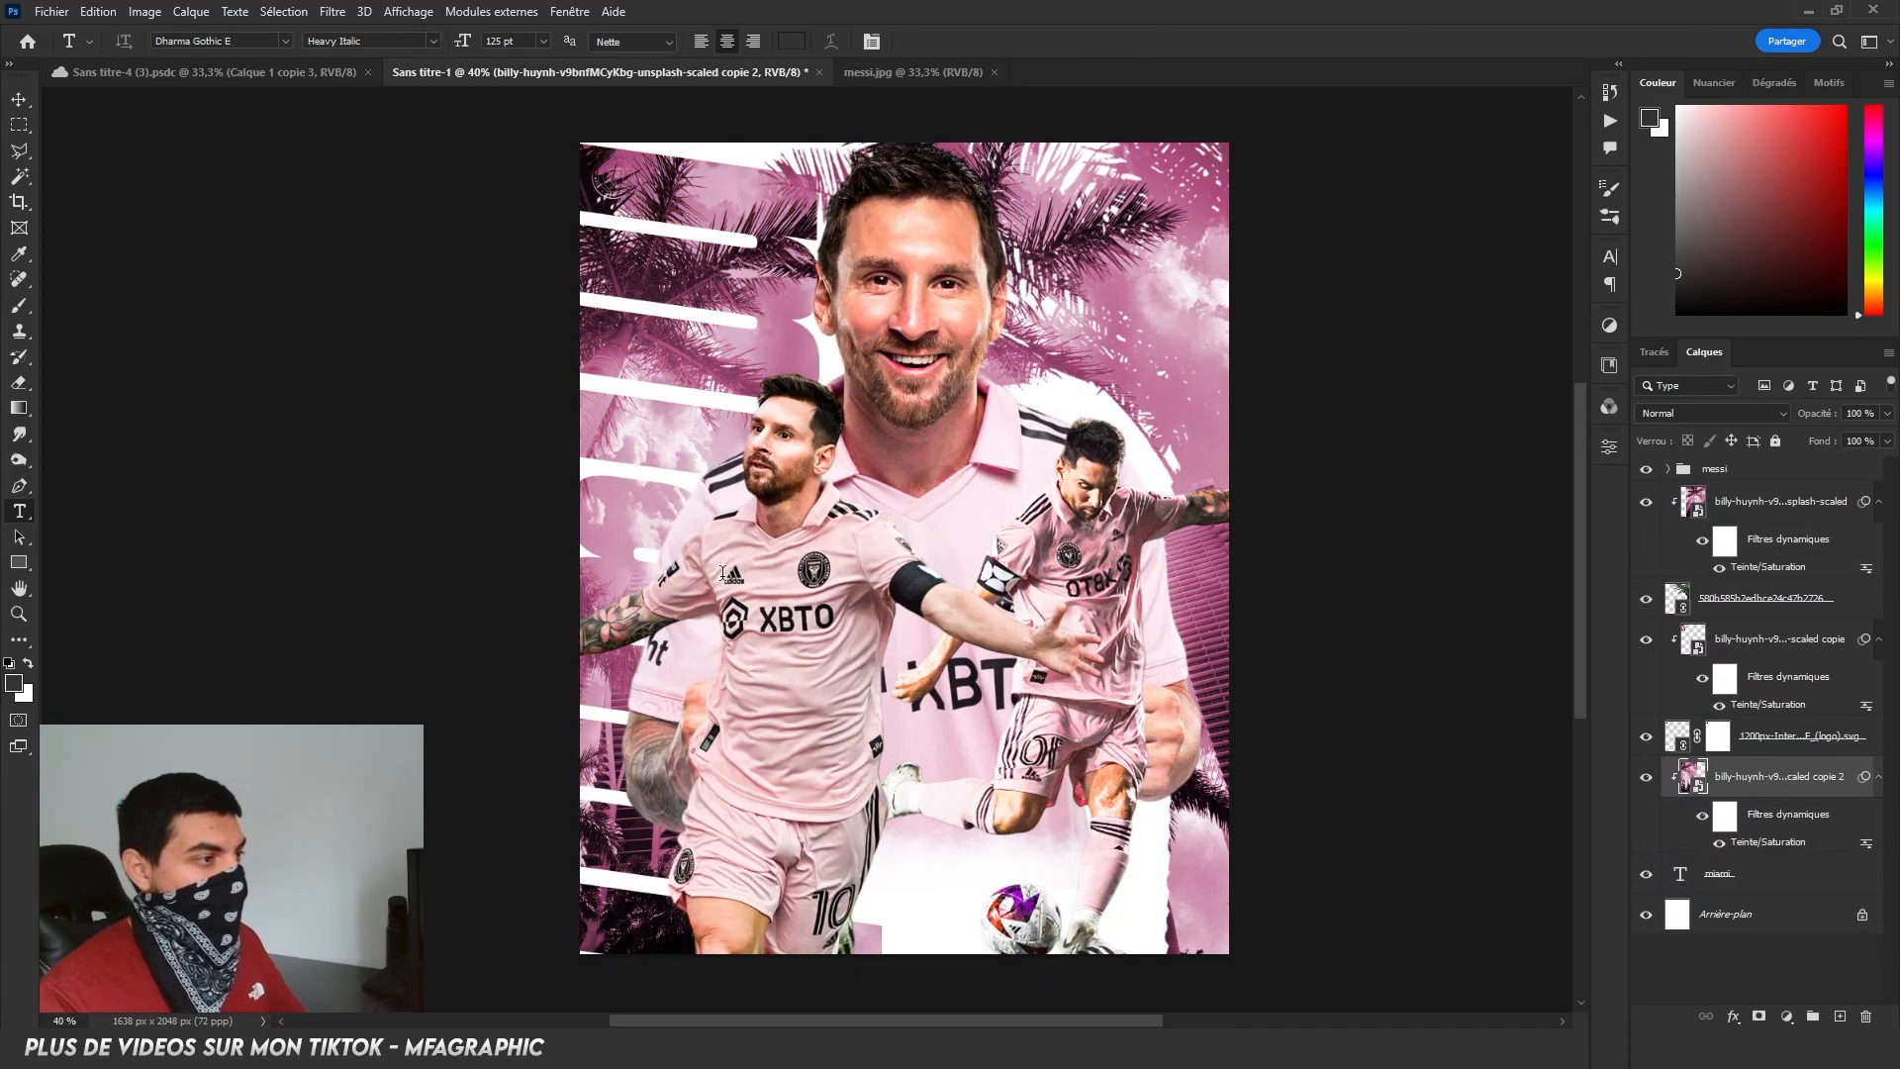
Adjust the Hue/Saturation filter of the image clipped to the miami text for a darker, more muted pink.
{"action": "double_click", "coordinate": [1767, 842]}
{"action": "left_click_drag", "start_coordinate": [1319, 451], "coordinate": [1280, 396]}
{"action": "key", "text": "Return"}
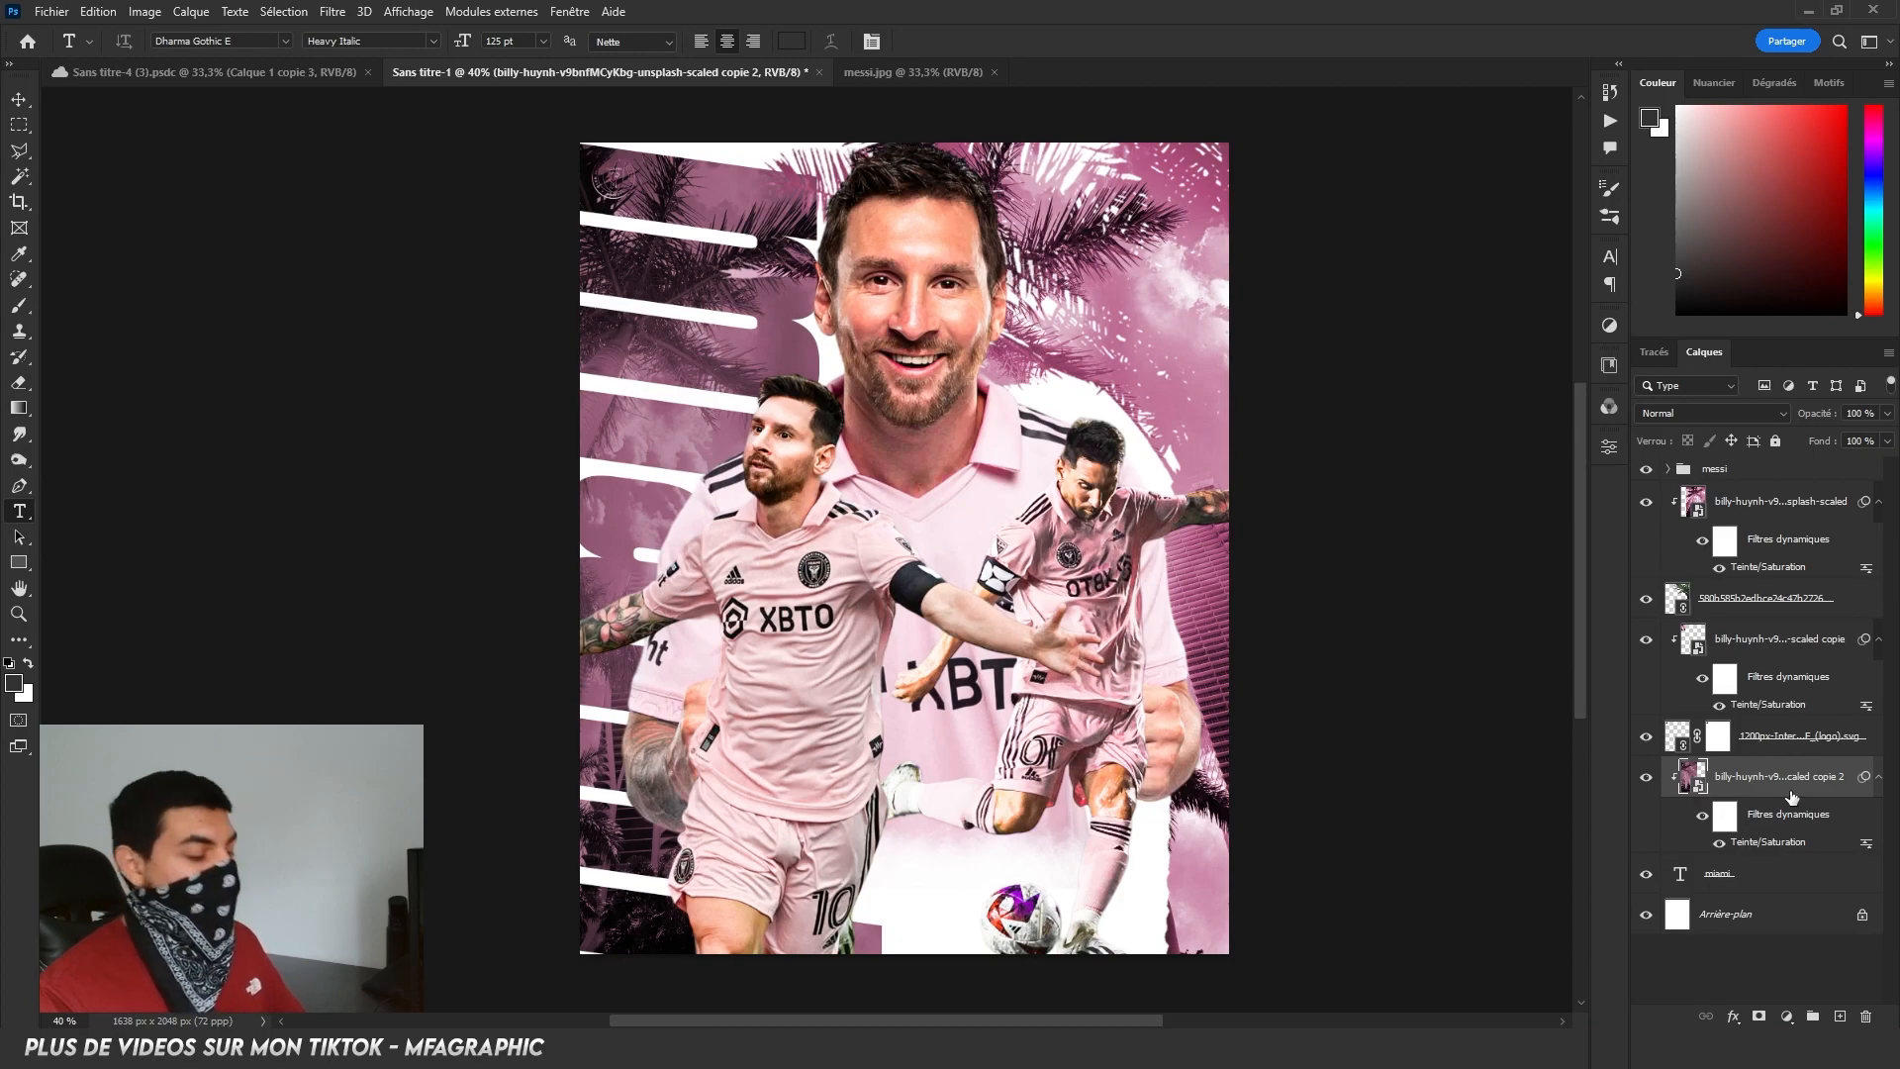
Duplicate the miami text layer and move the plain dark original directly beneath the messi group.
{"action": "left_click", "coordinate": [1659, 886]}
{"action": "key", "text": "ctrl+j"}
{"action": "left_click", "coordinate": [1794, 927]}
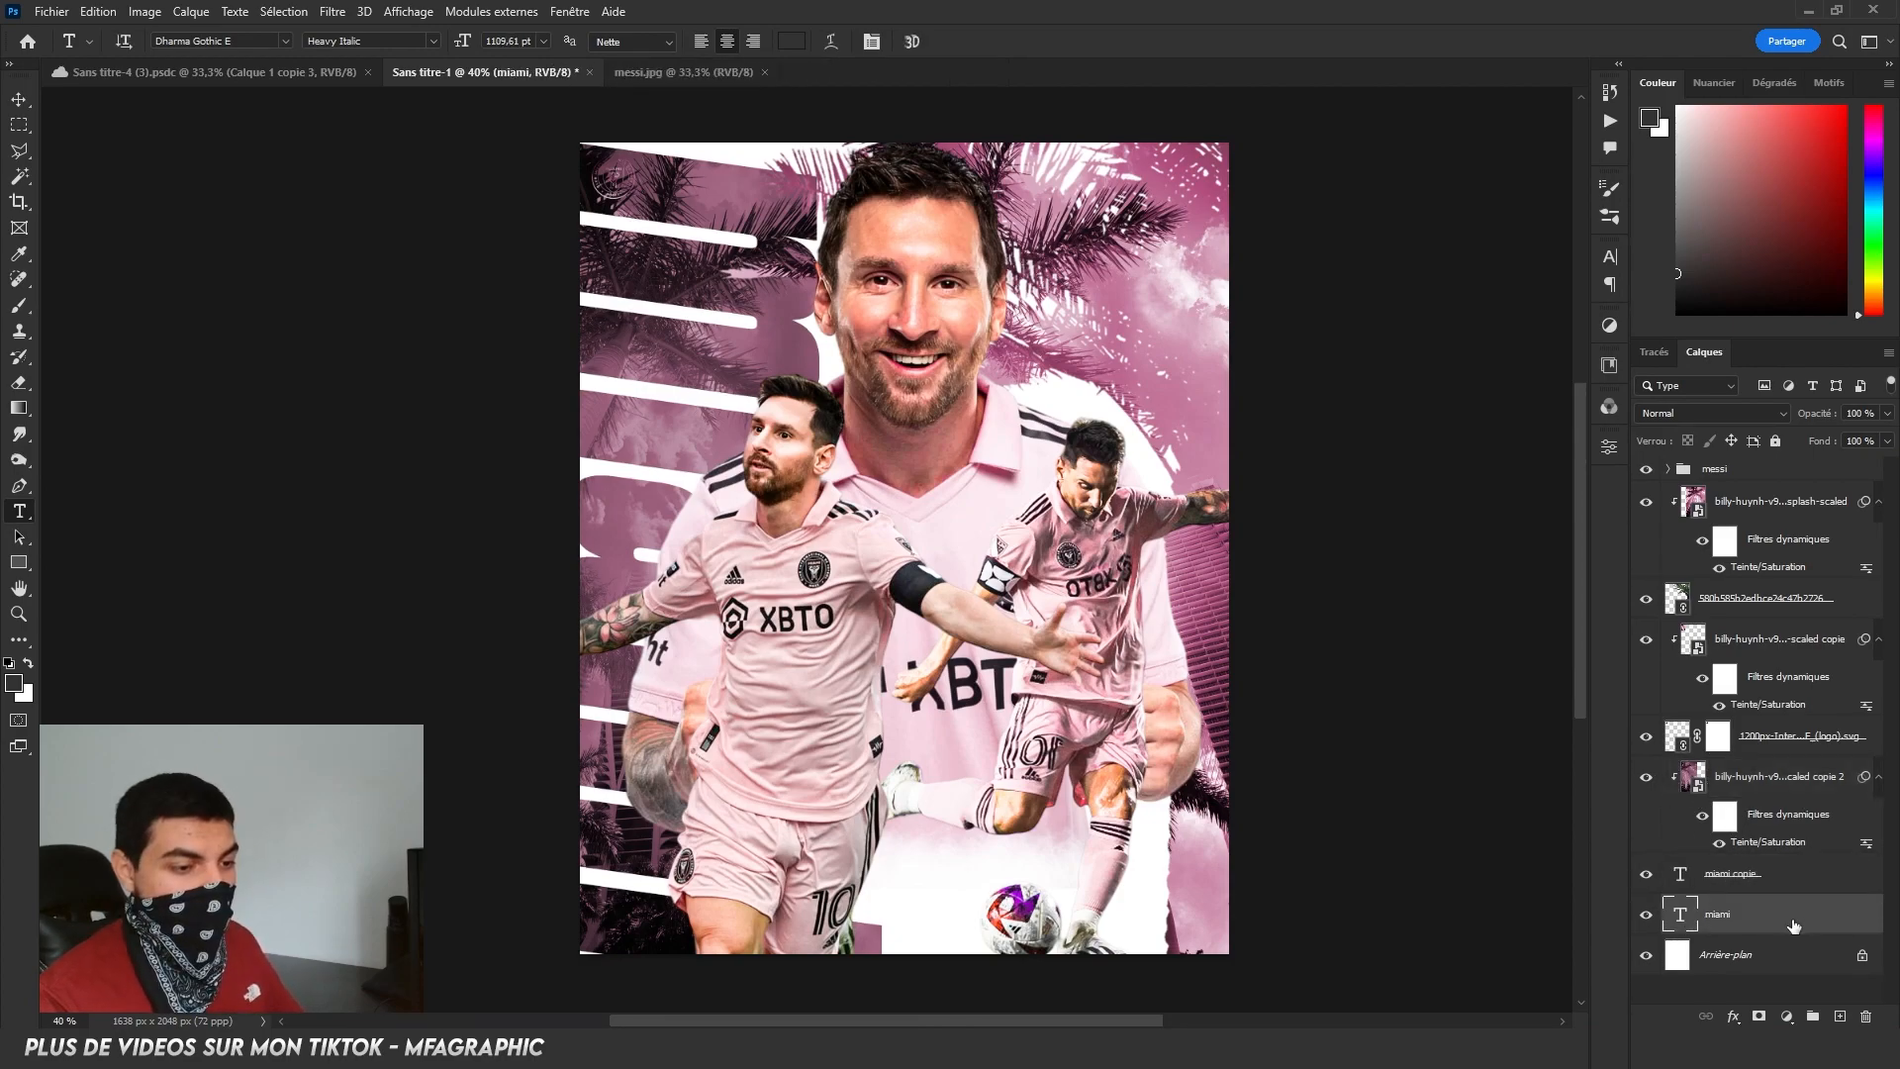
{"action": "left_click_drag", "start_coordinate": [1768, 554], "coordinate": [1752, 466]}
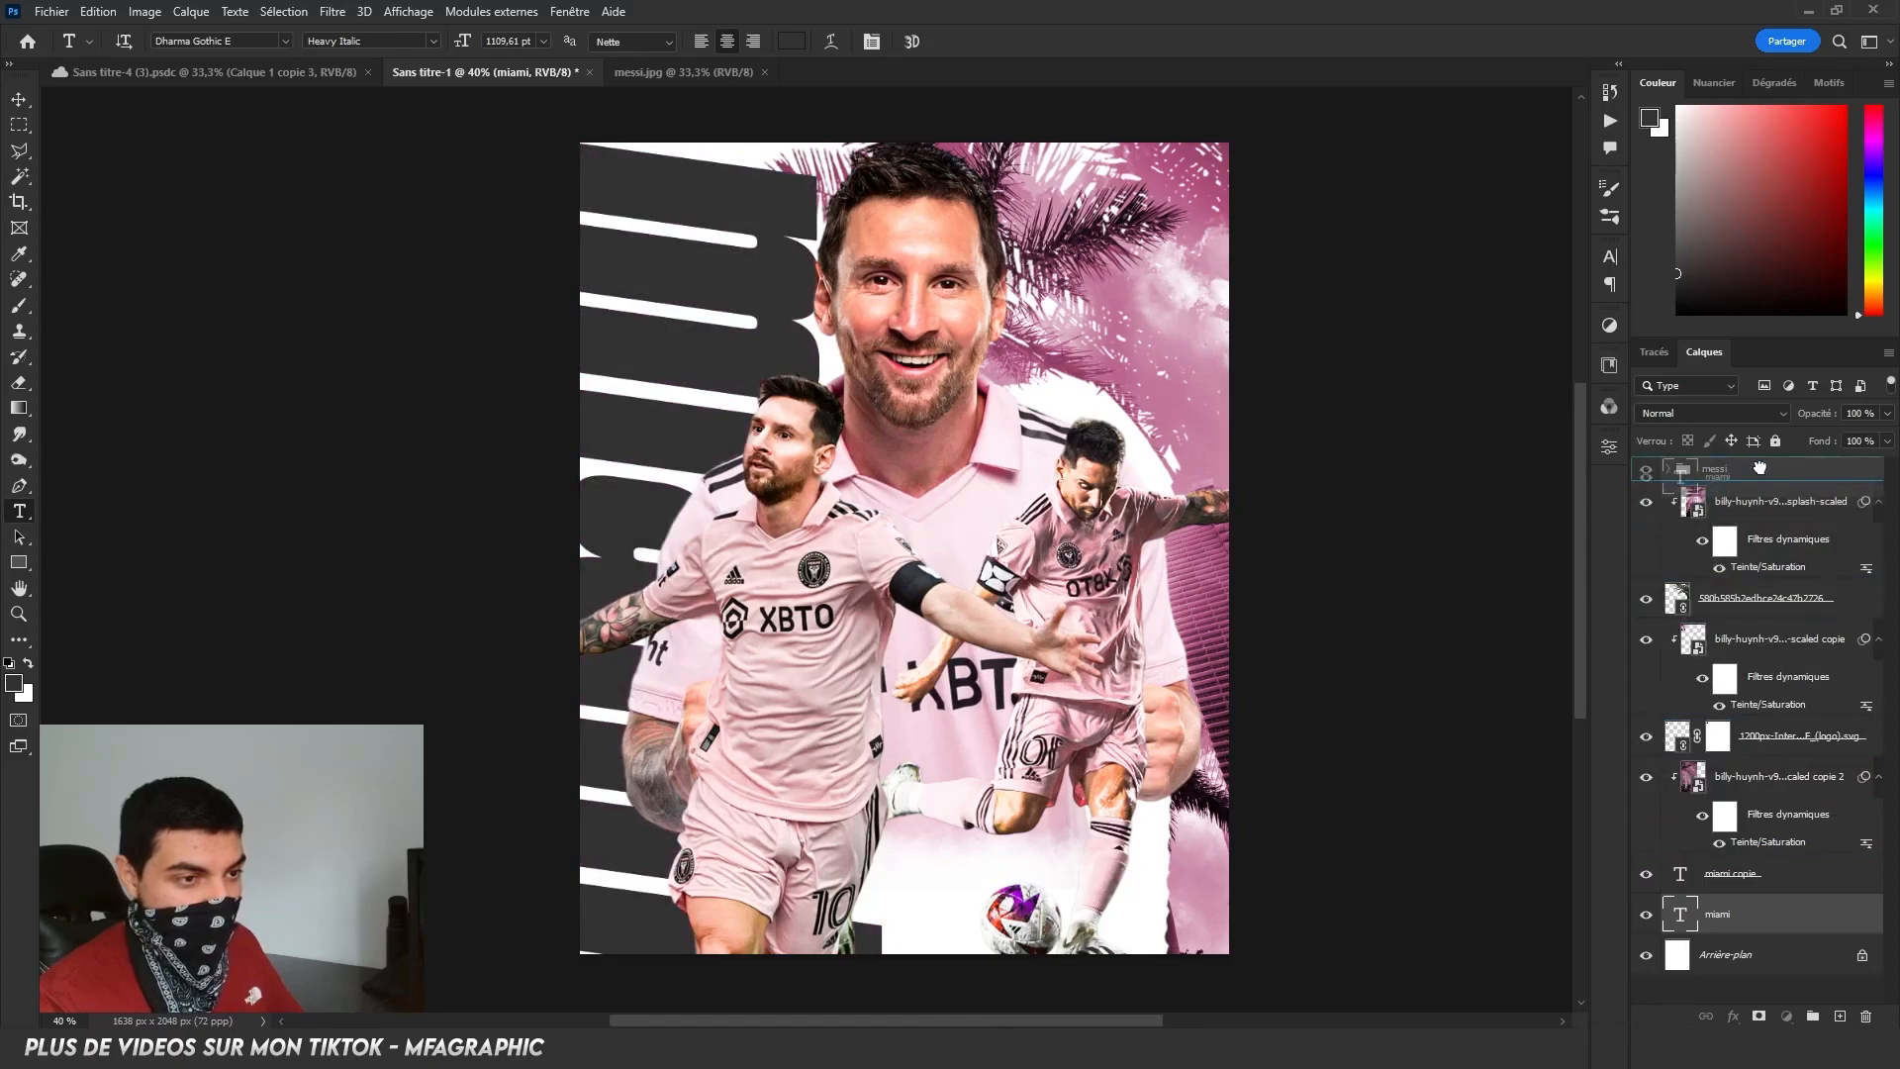
Make the fill of the topmost miami text layer fully transparent and add a Stroke layer style to it.
{"action": "left_click", "coordinate": [1888, 441]}
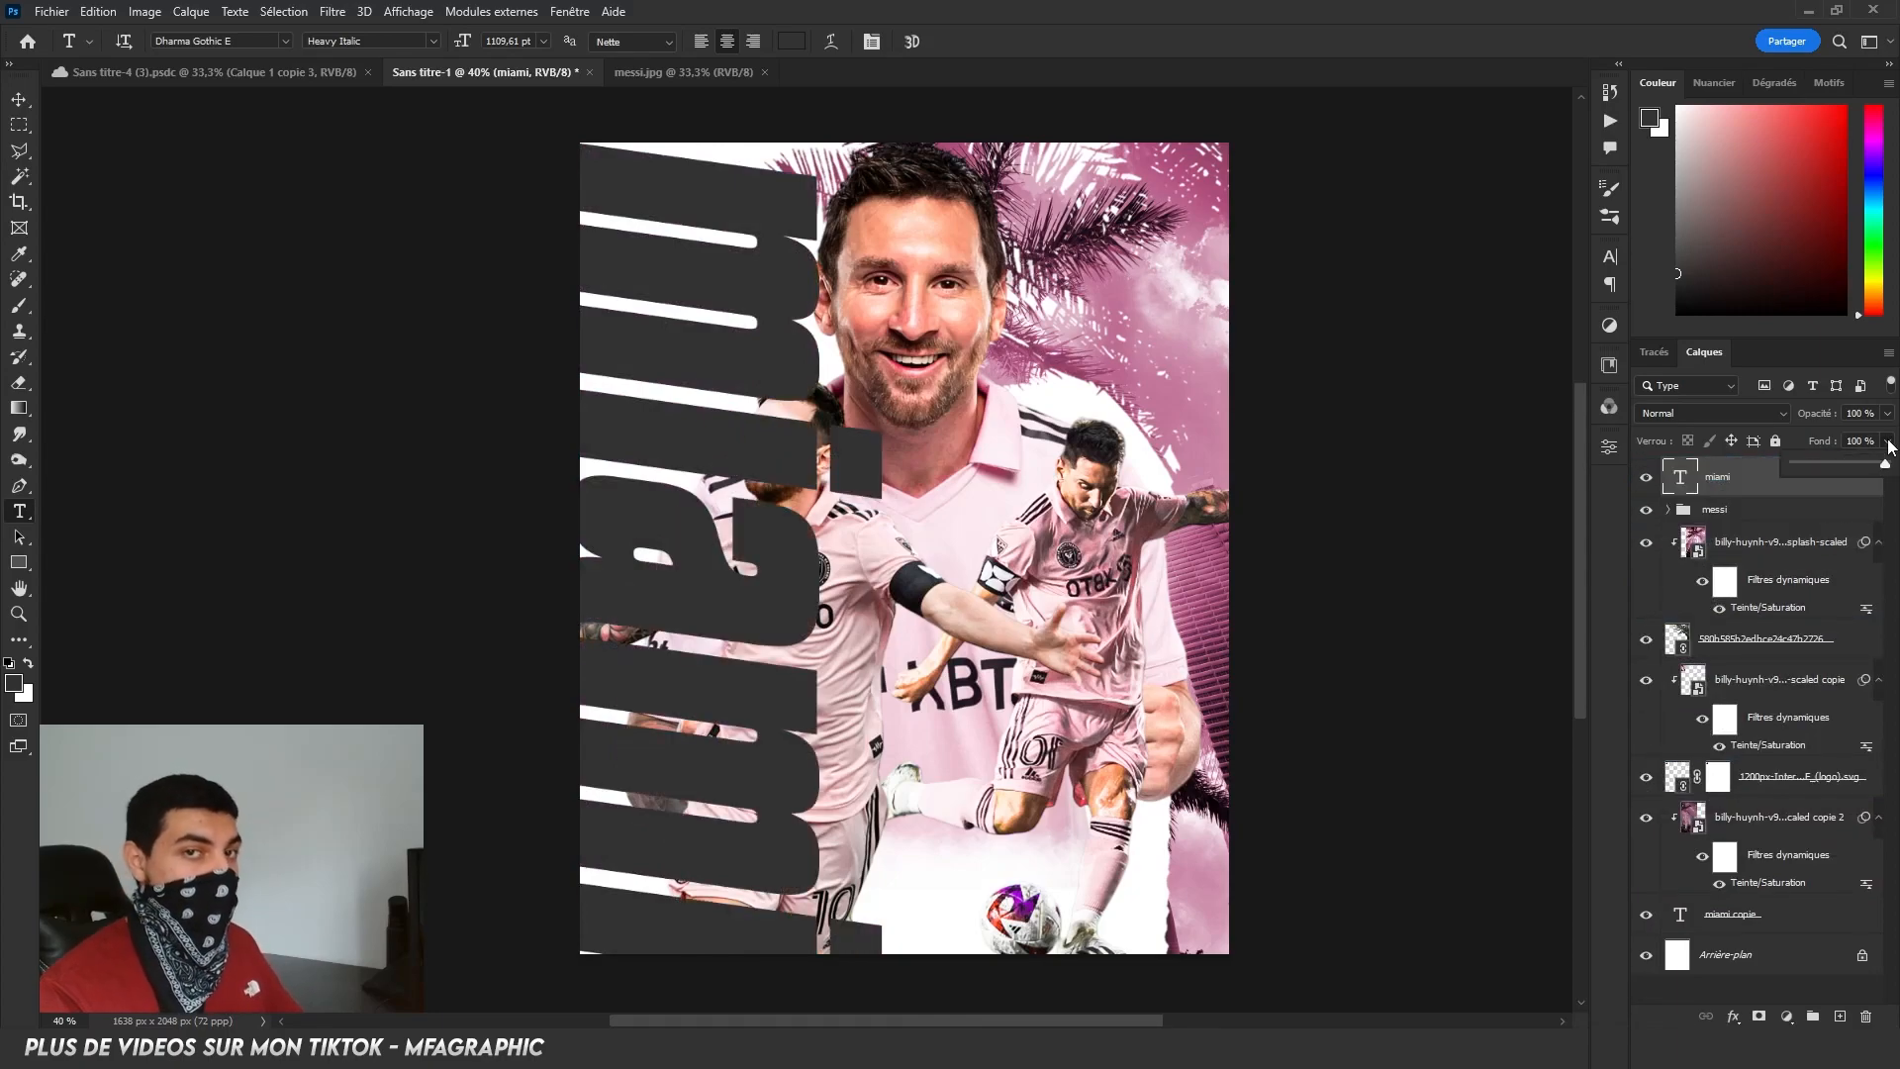
{"action": "left_click_drag", "start_coordinate": [1852, 473], "coordinate": [1698, 487]}
{"action": "double_click", "coordinate": [1743, 492]}
{"action": "left_click", "coordinate": [1165, 255]}
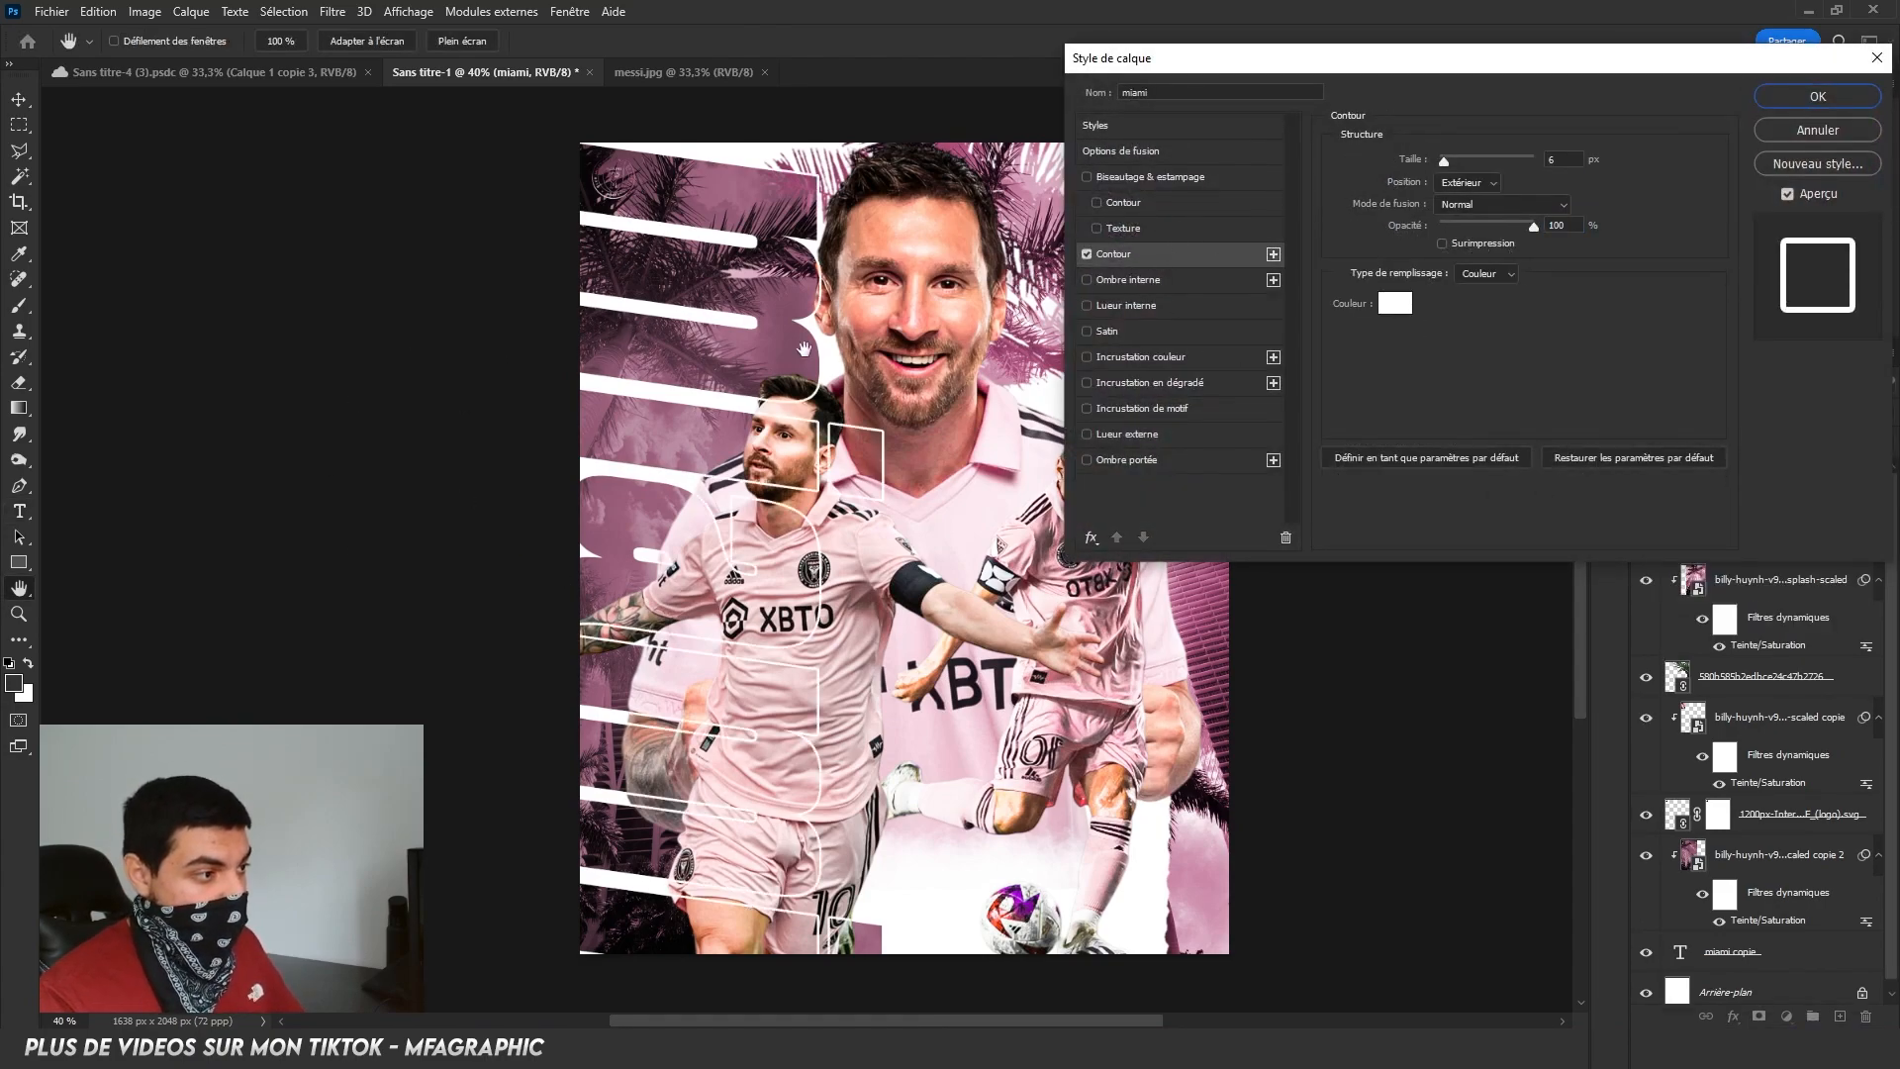
Fill the miami text's stroke with a gradient of muted pink tones sampled from the poster and set its position to Centre.
{"action": "left_click", "coordinate": [1475, 275]}
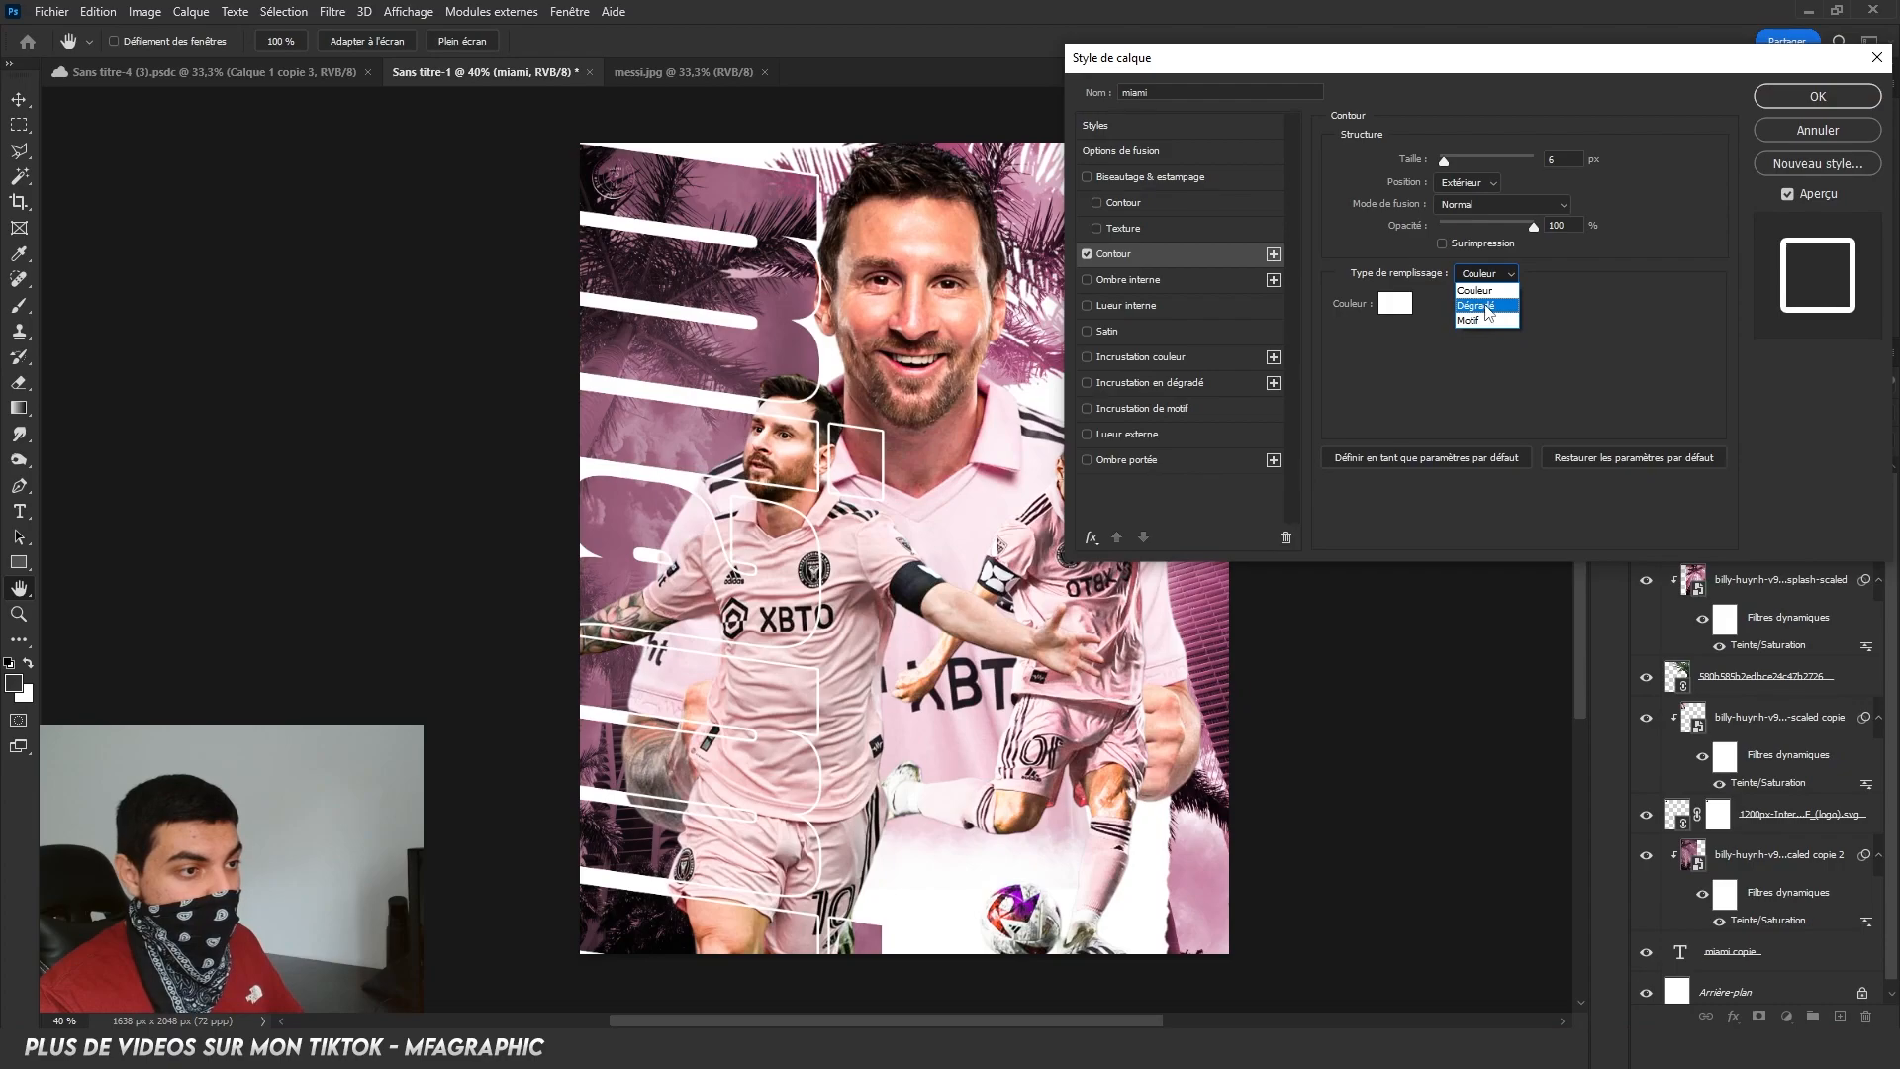
{"action": "left_click", "coordinate": [1475, 304]}
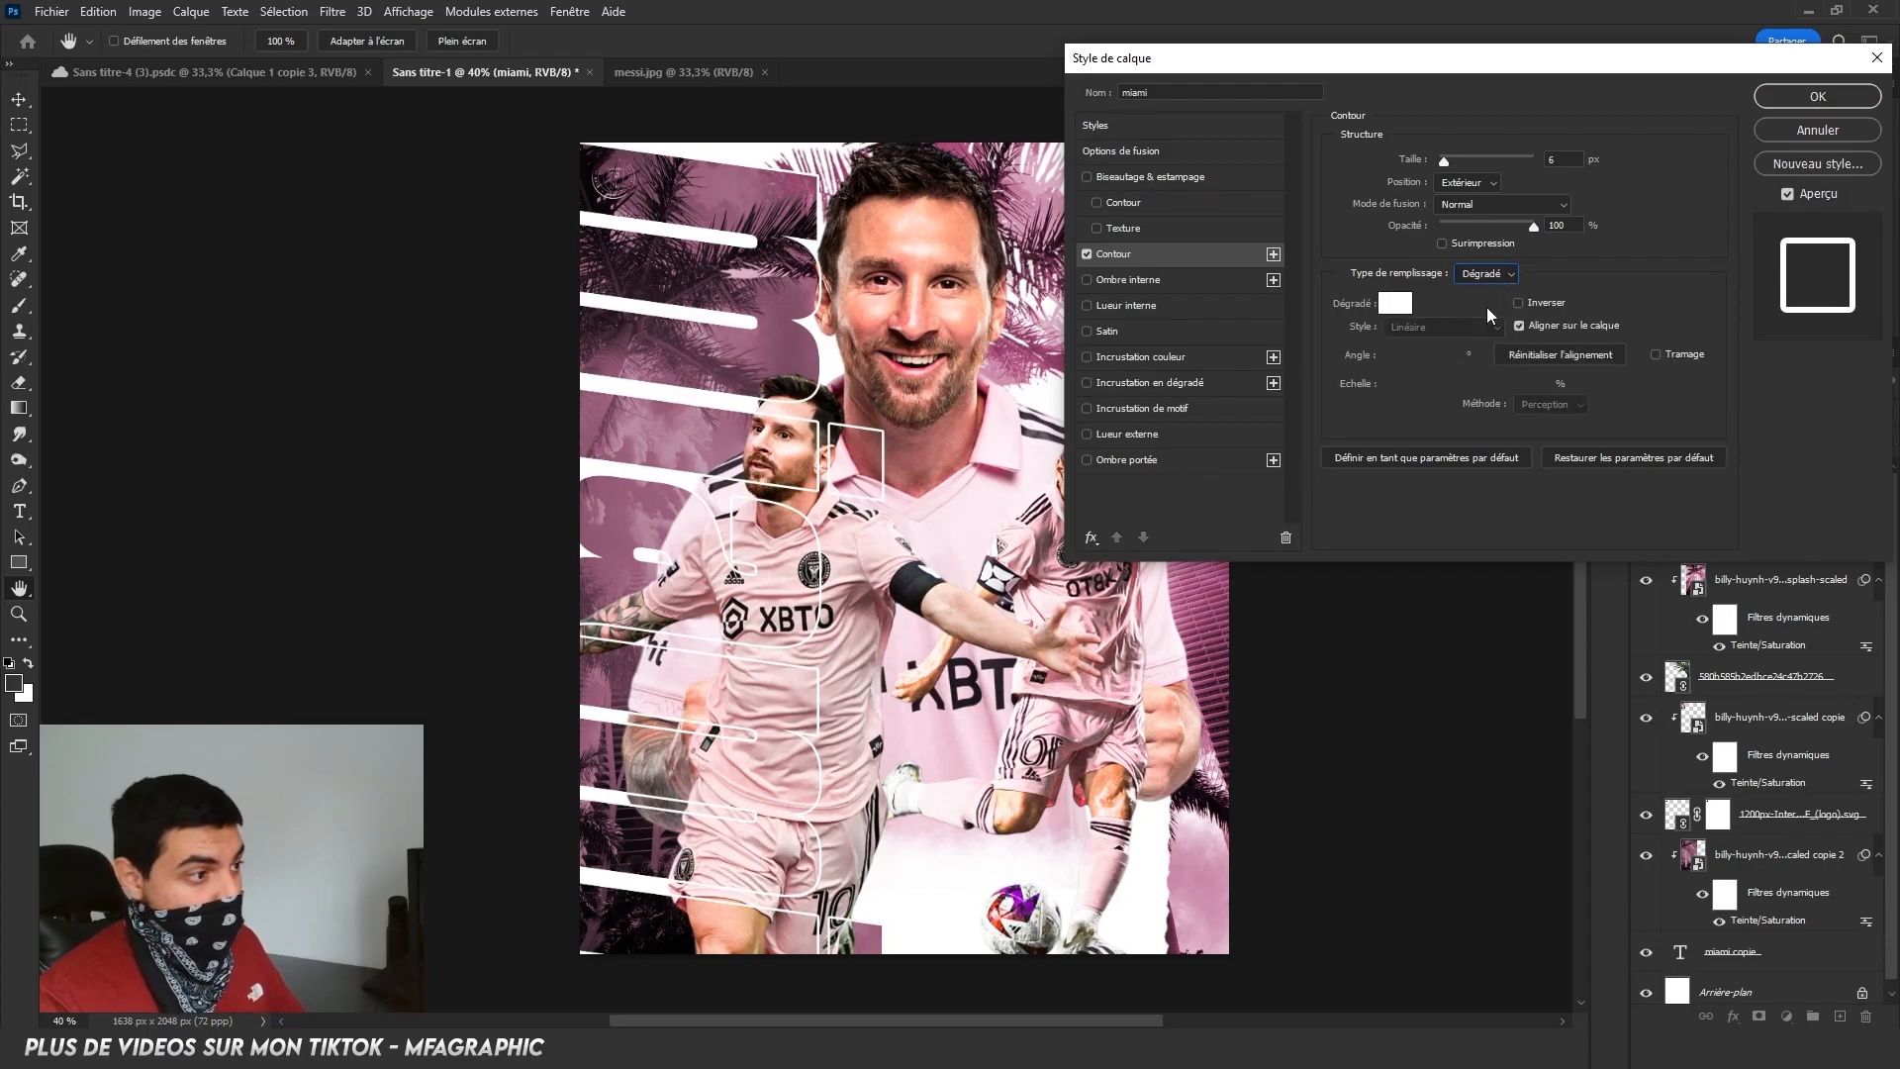
{"action": "left_click", "coordinate": [1425, 303]}
{"action": "left_click", "coordinate": [1416, 550]}
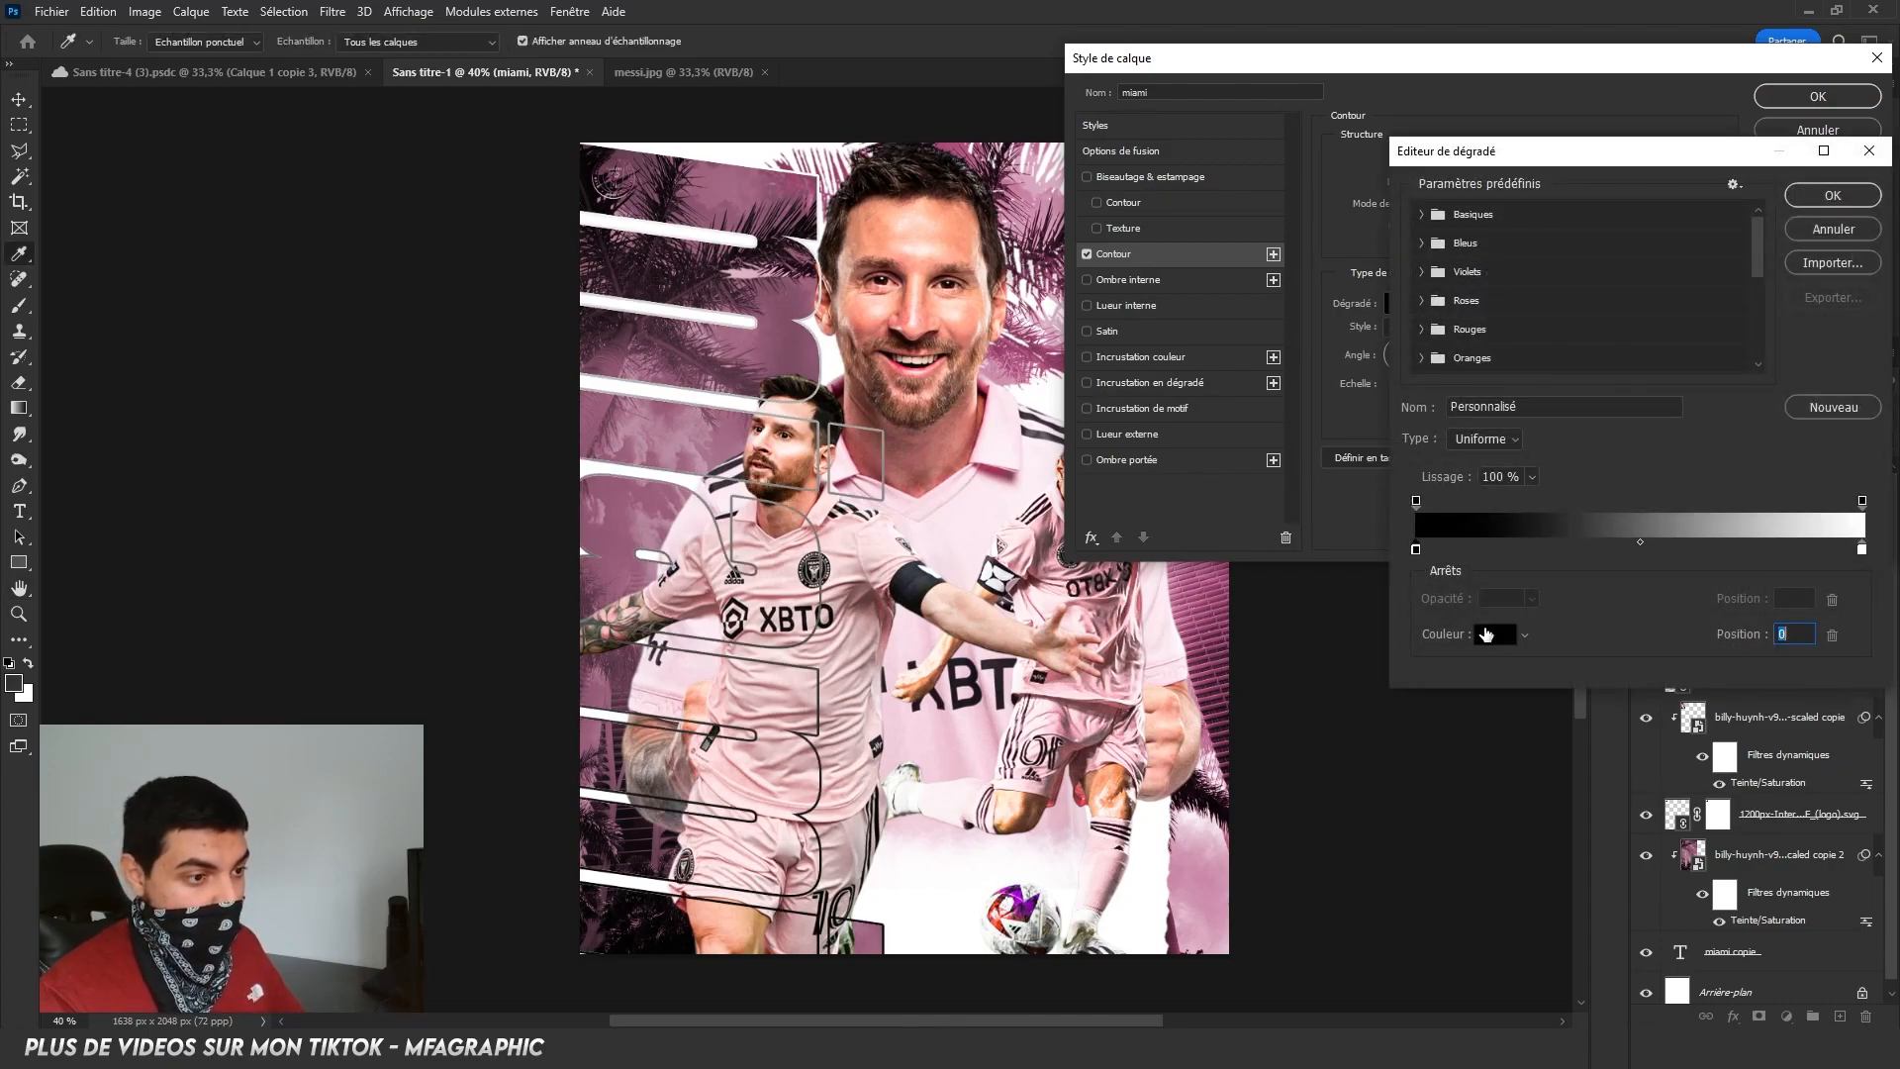
{"action": "left_click", "coordinate": [1490, 636]}
{"action": "left_click", "coordinate": [780, 352]}
{"action": "key", "text": "Return"}
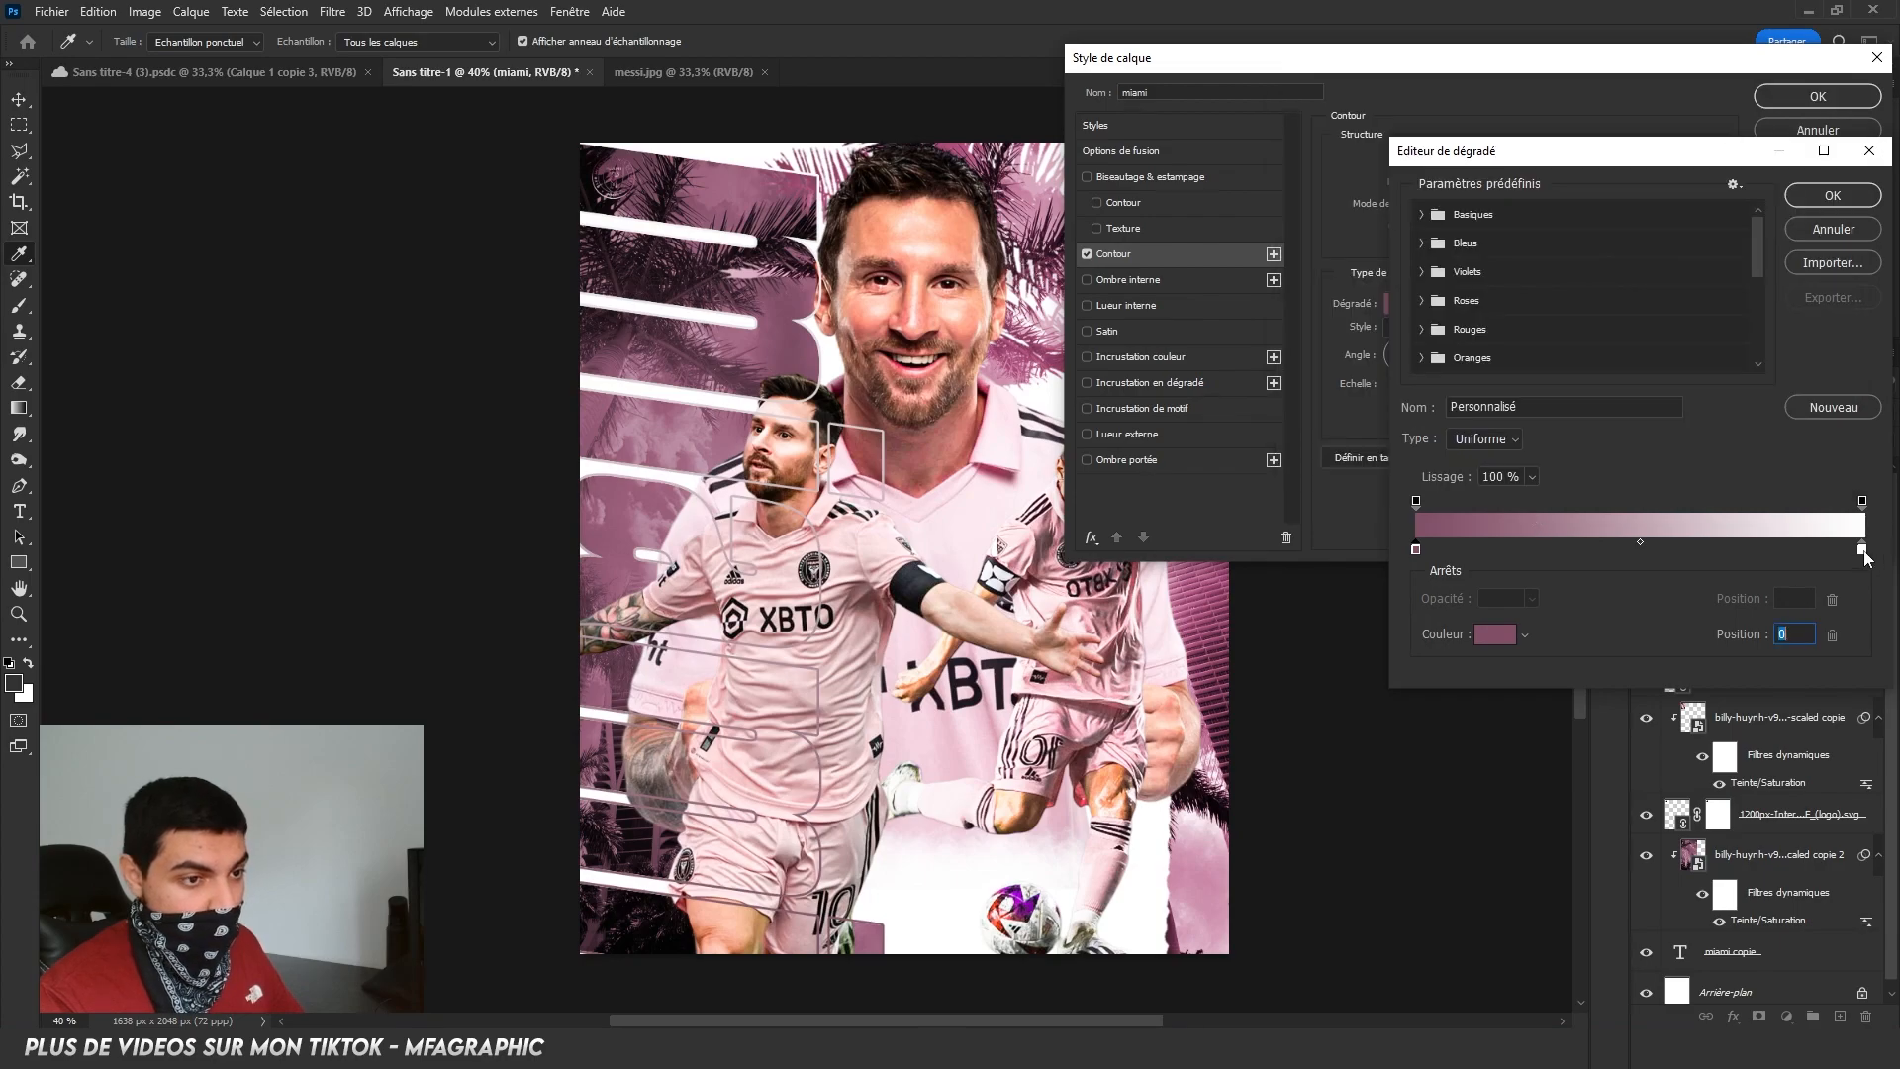
{"action": "key", "text": "Return"}
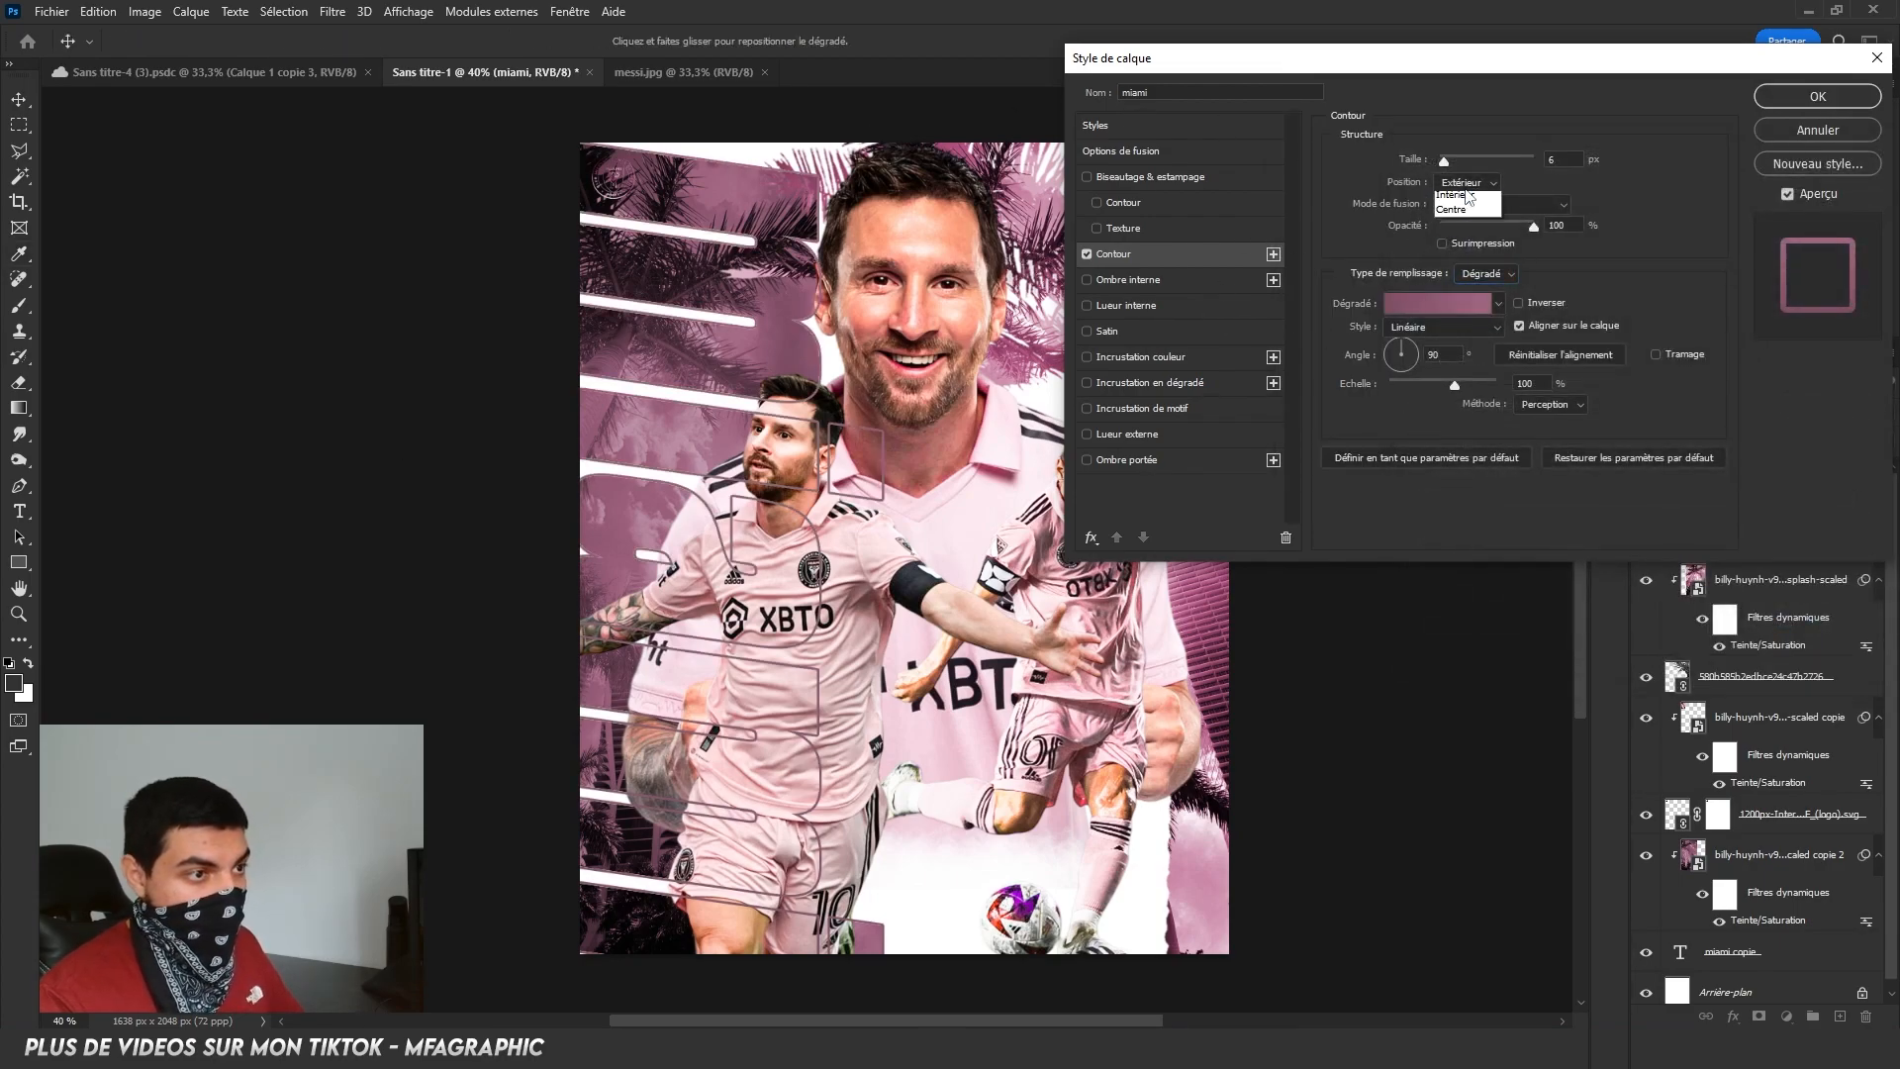
{"action": "left_click", "coordinate": [1469, 230]}
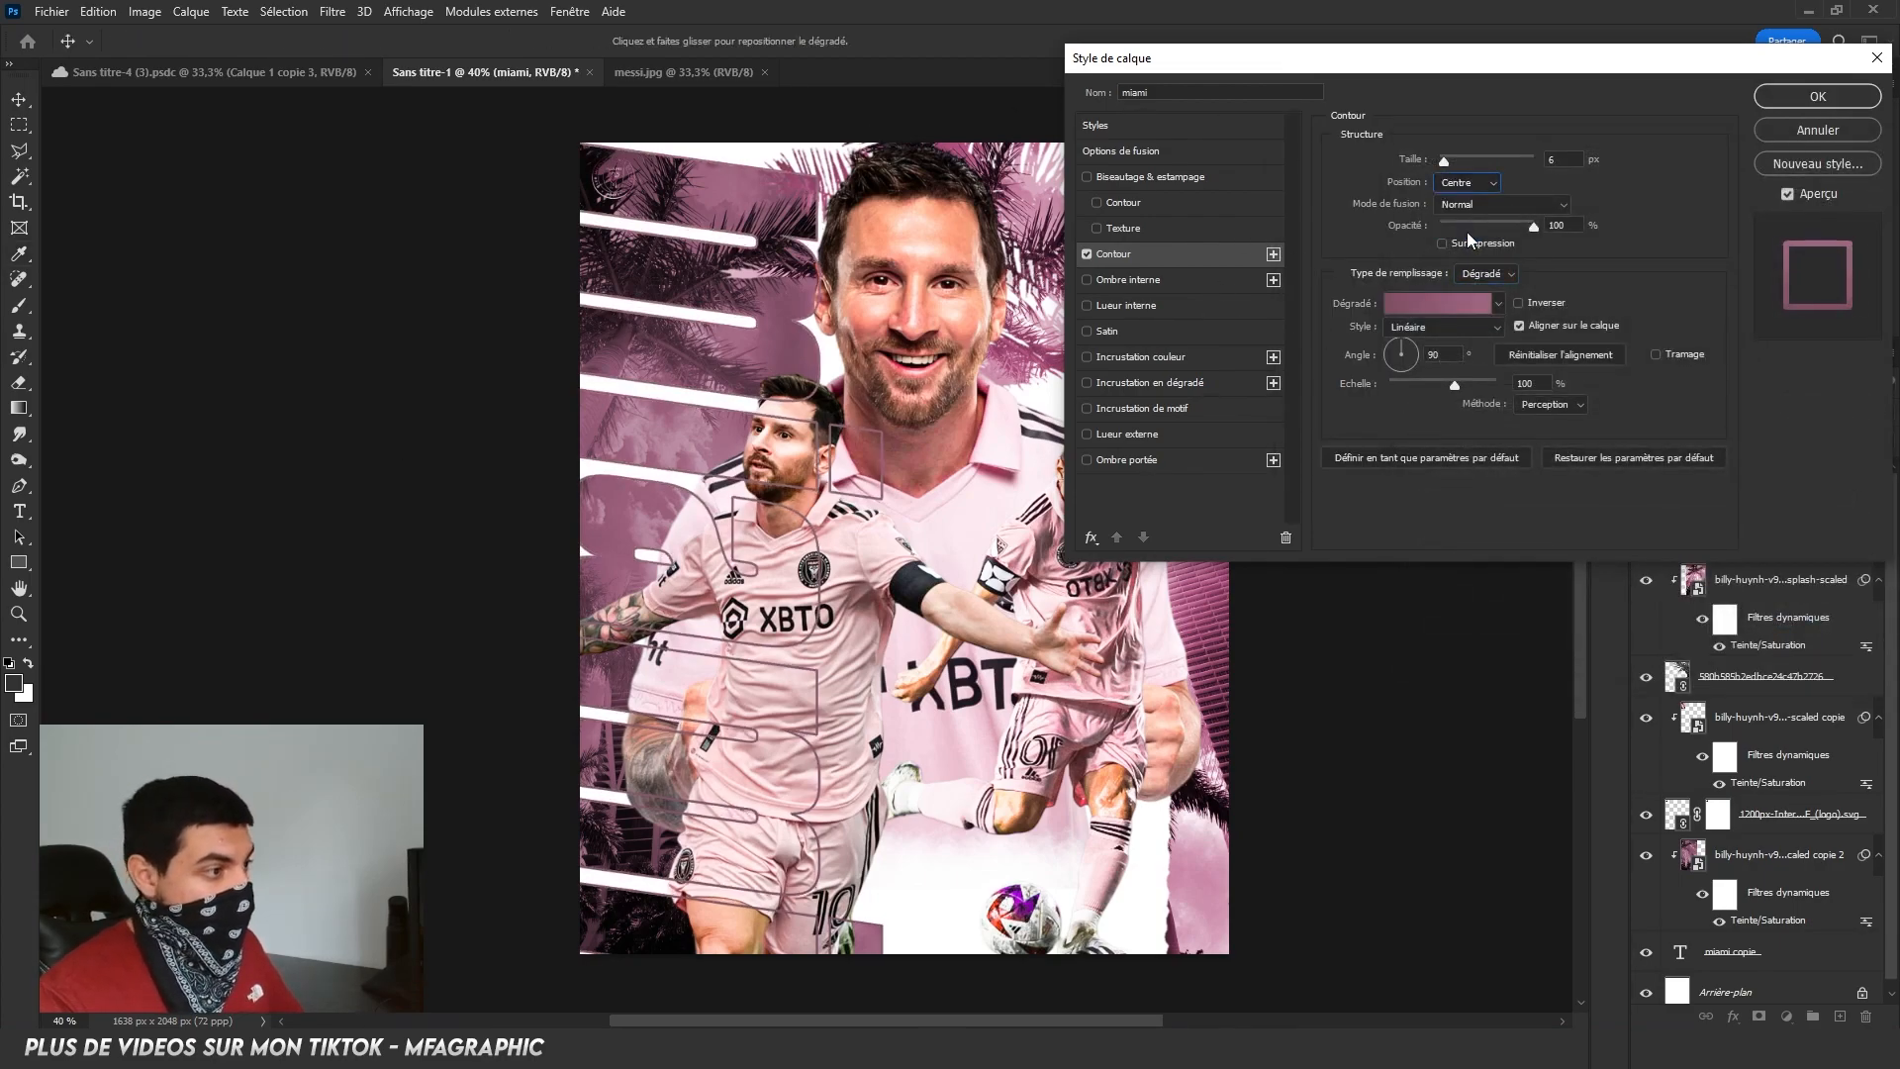
{"action": "key", "text": "Return"}
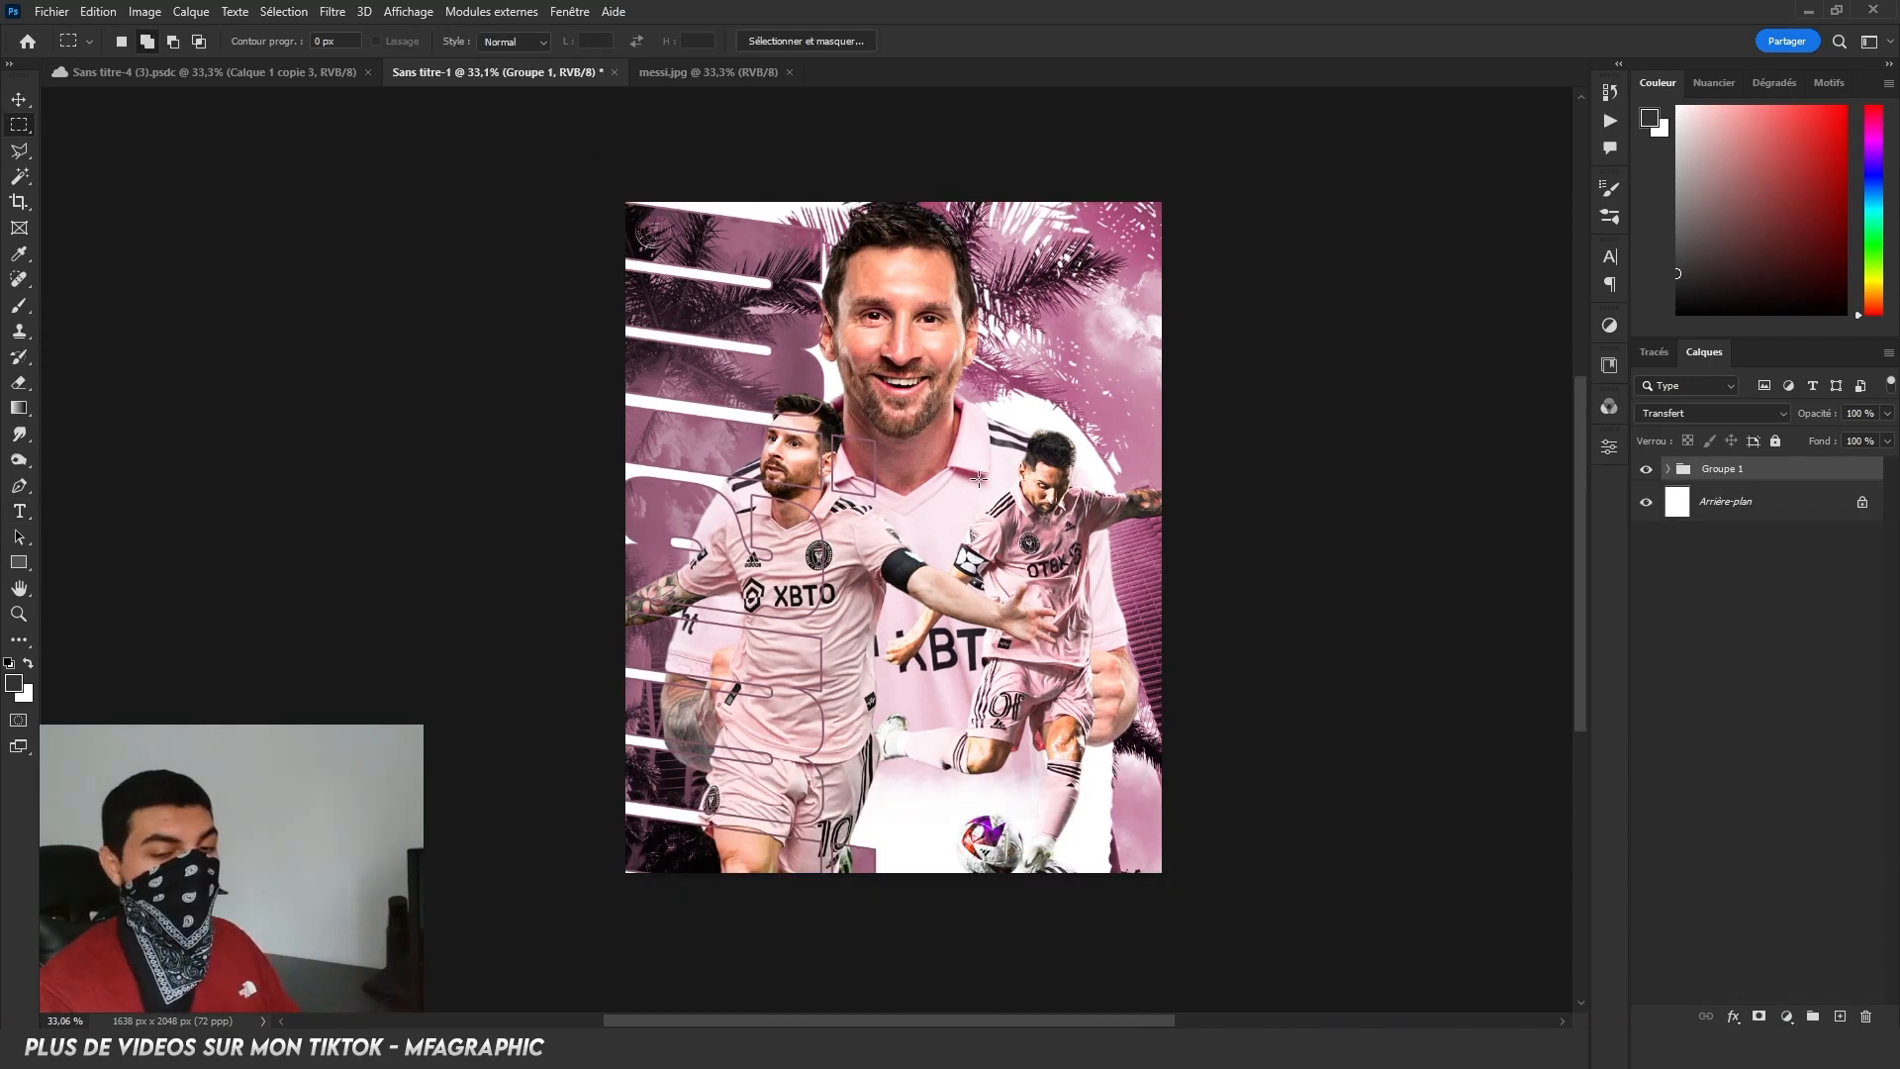
Merge the group holding all the poster elements into a single layer.
{"action": "key", "text": "ctrl+e"}
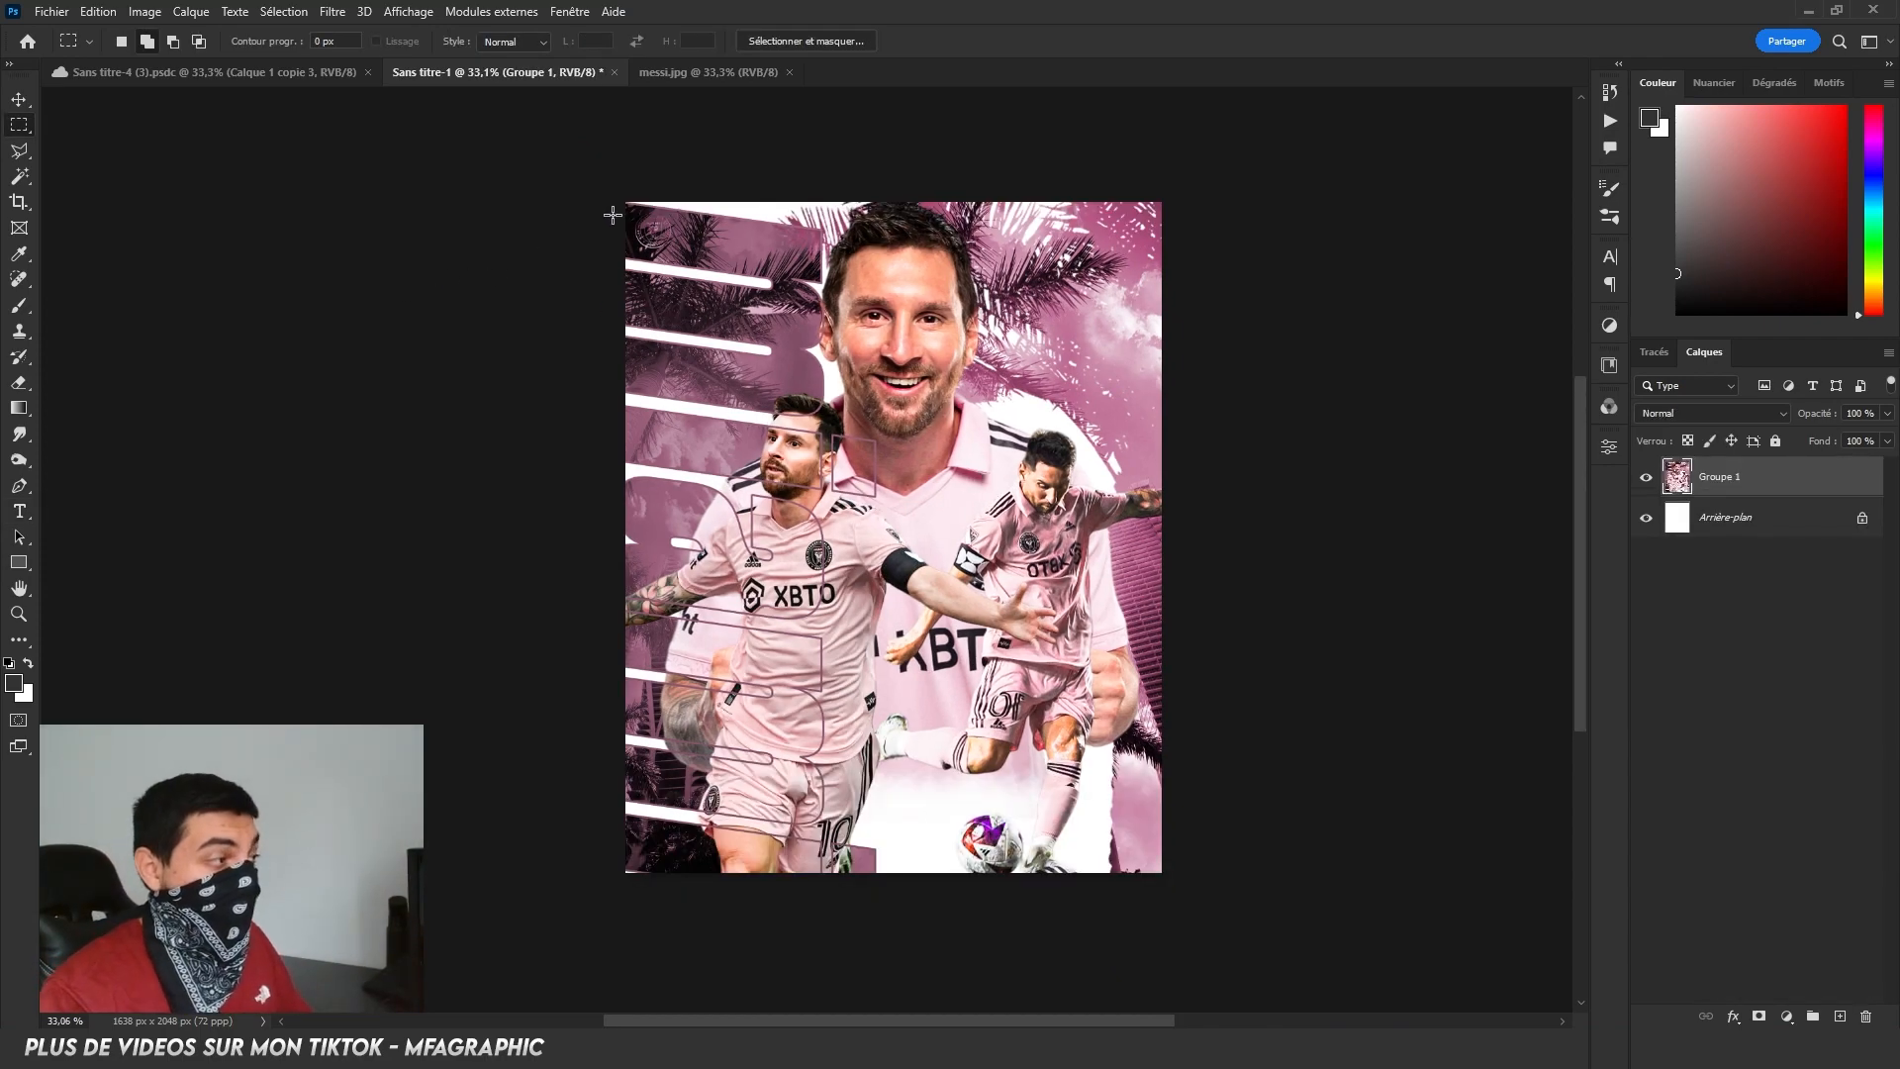
{"action": "left_click_drag", "start_coordinate": [623, 191], "coordinate": [1256, 950]}
{"action": "right_click", "coordinate": [865, 615]}
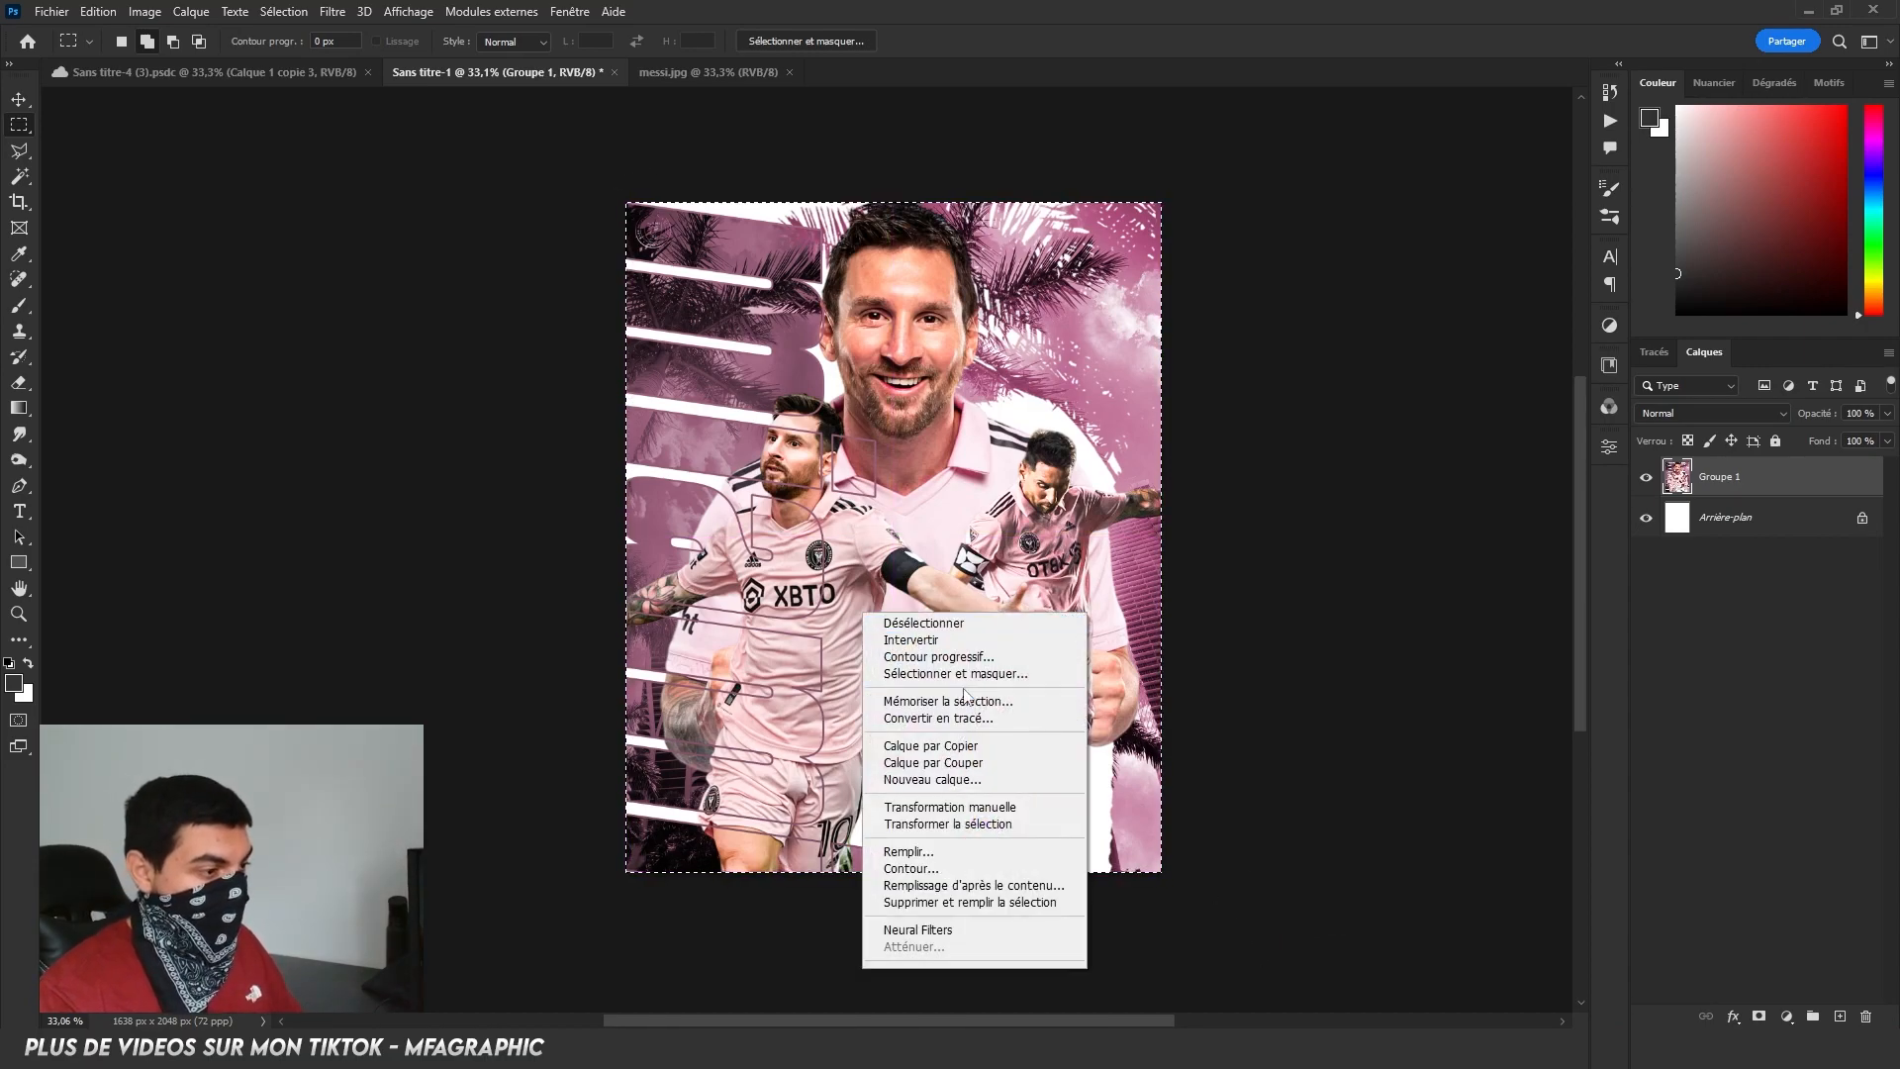
{"action": "left_click", "coordinate": [926, 625]}
Cut the full canvas area of the merged artwork to a new layer and delete the leftover Groupe 1 layer.
{"action": "left_click_drag", "start_coordinate": [569, 179], "coordinate": [1240, 957]}
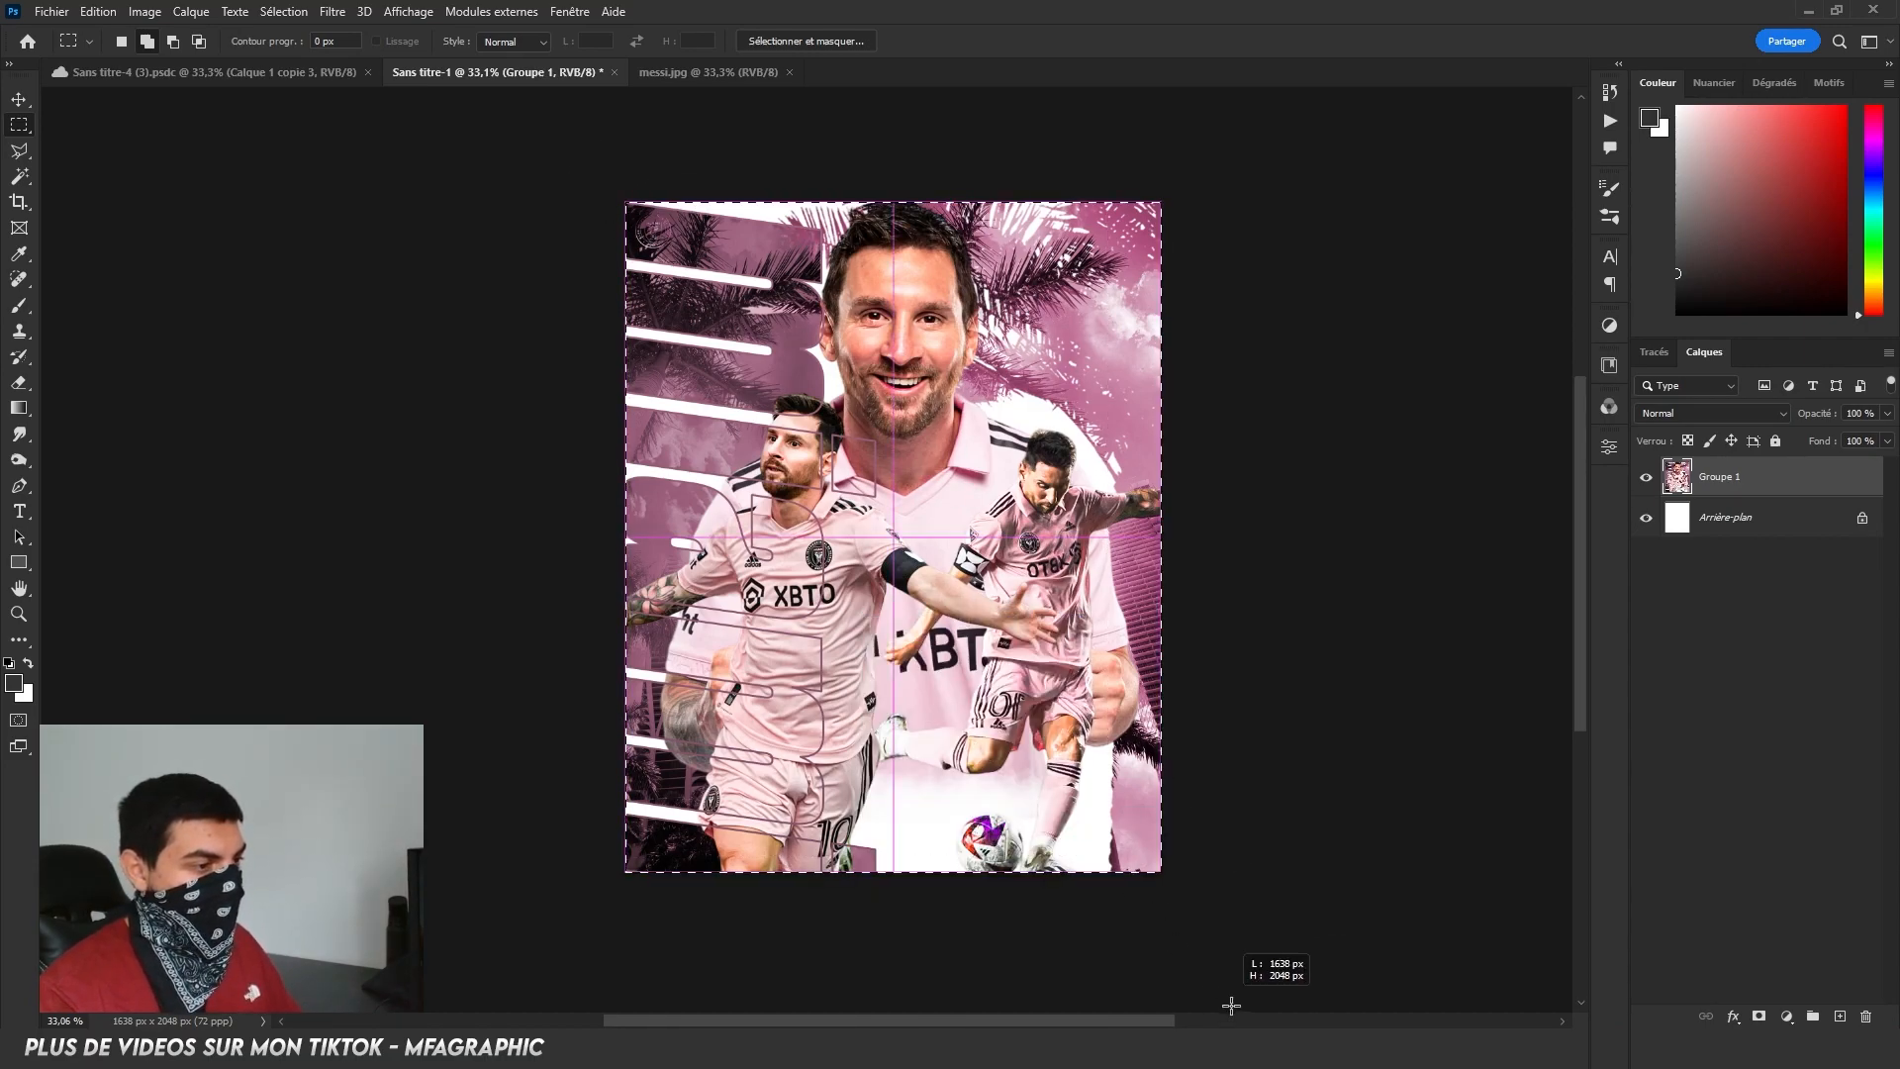
{"action": "right_click", "coordinate": [1035, 350]}
{"action": "left_click", "coordinate": [1104, 499]}
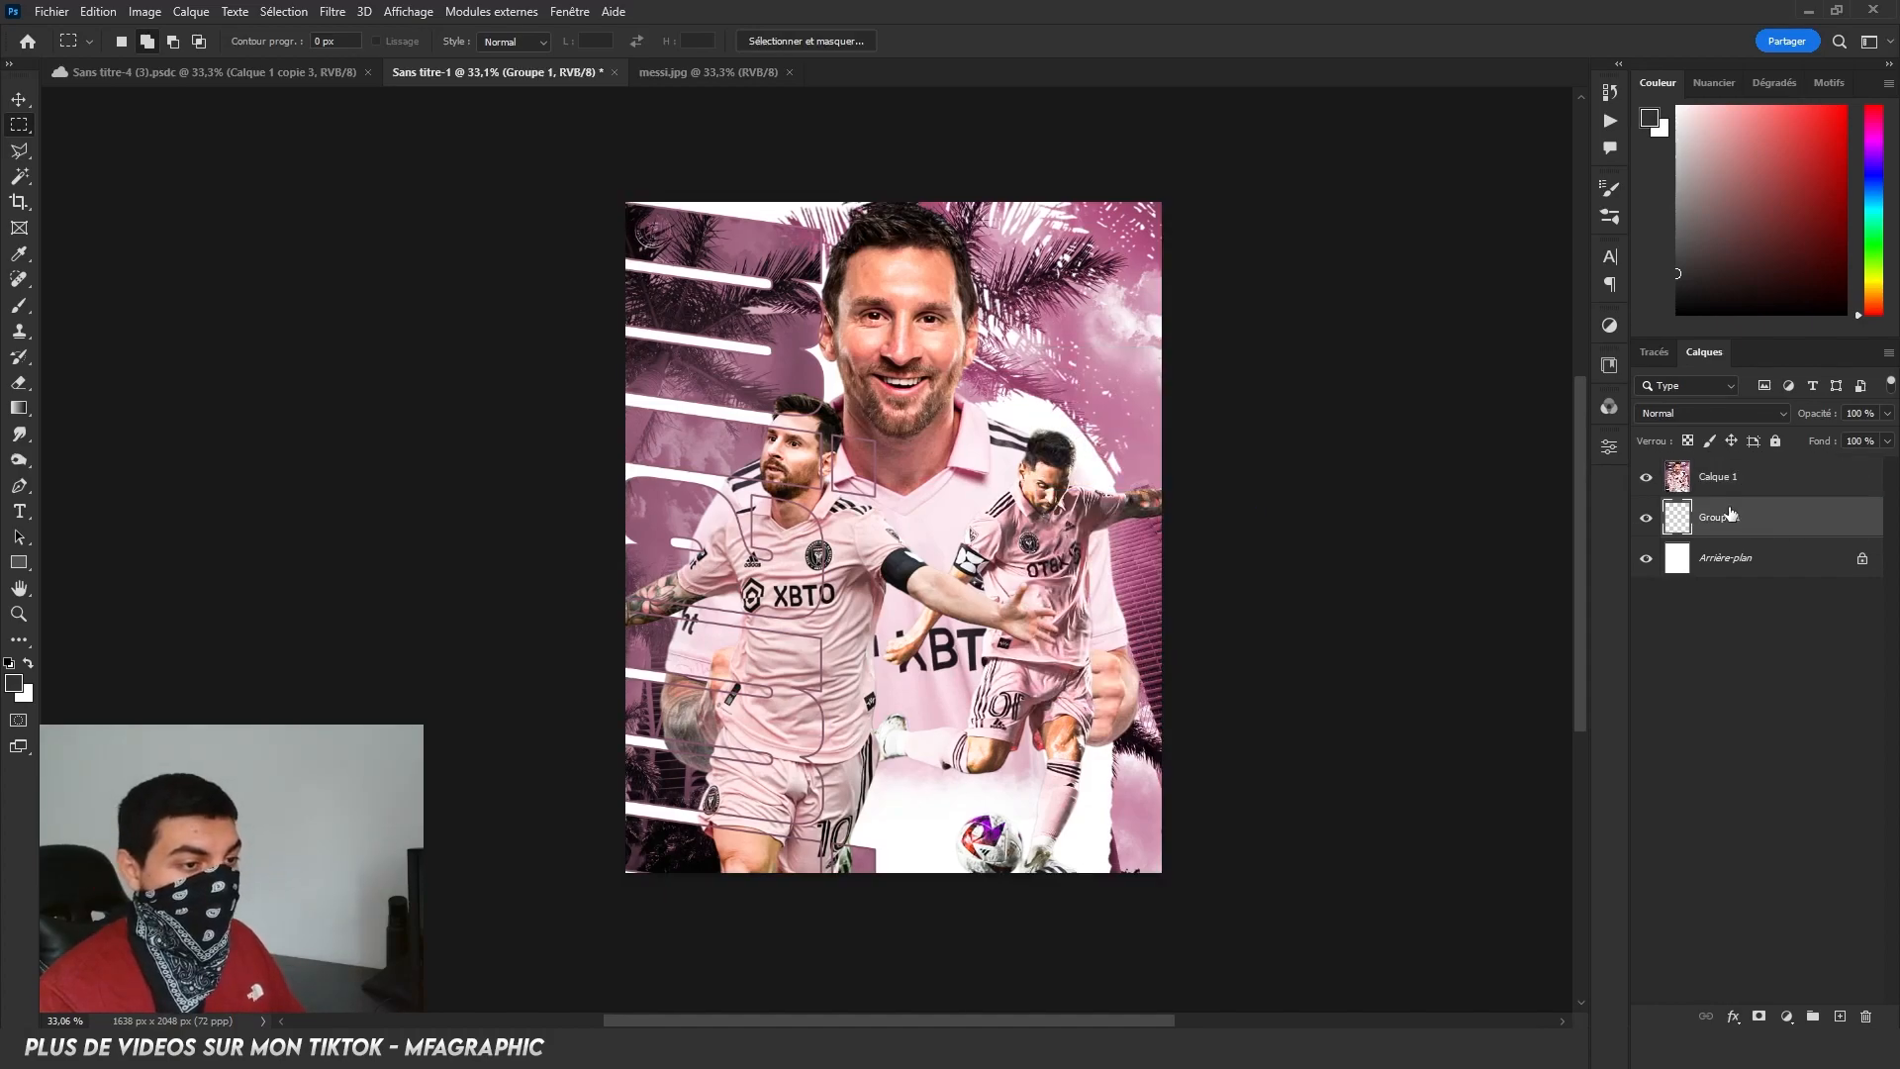
{"action": "key", "text": "Delete"}
{"action": "key", "text": "ctrl+t"}
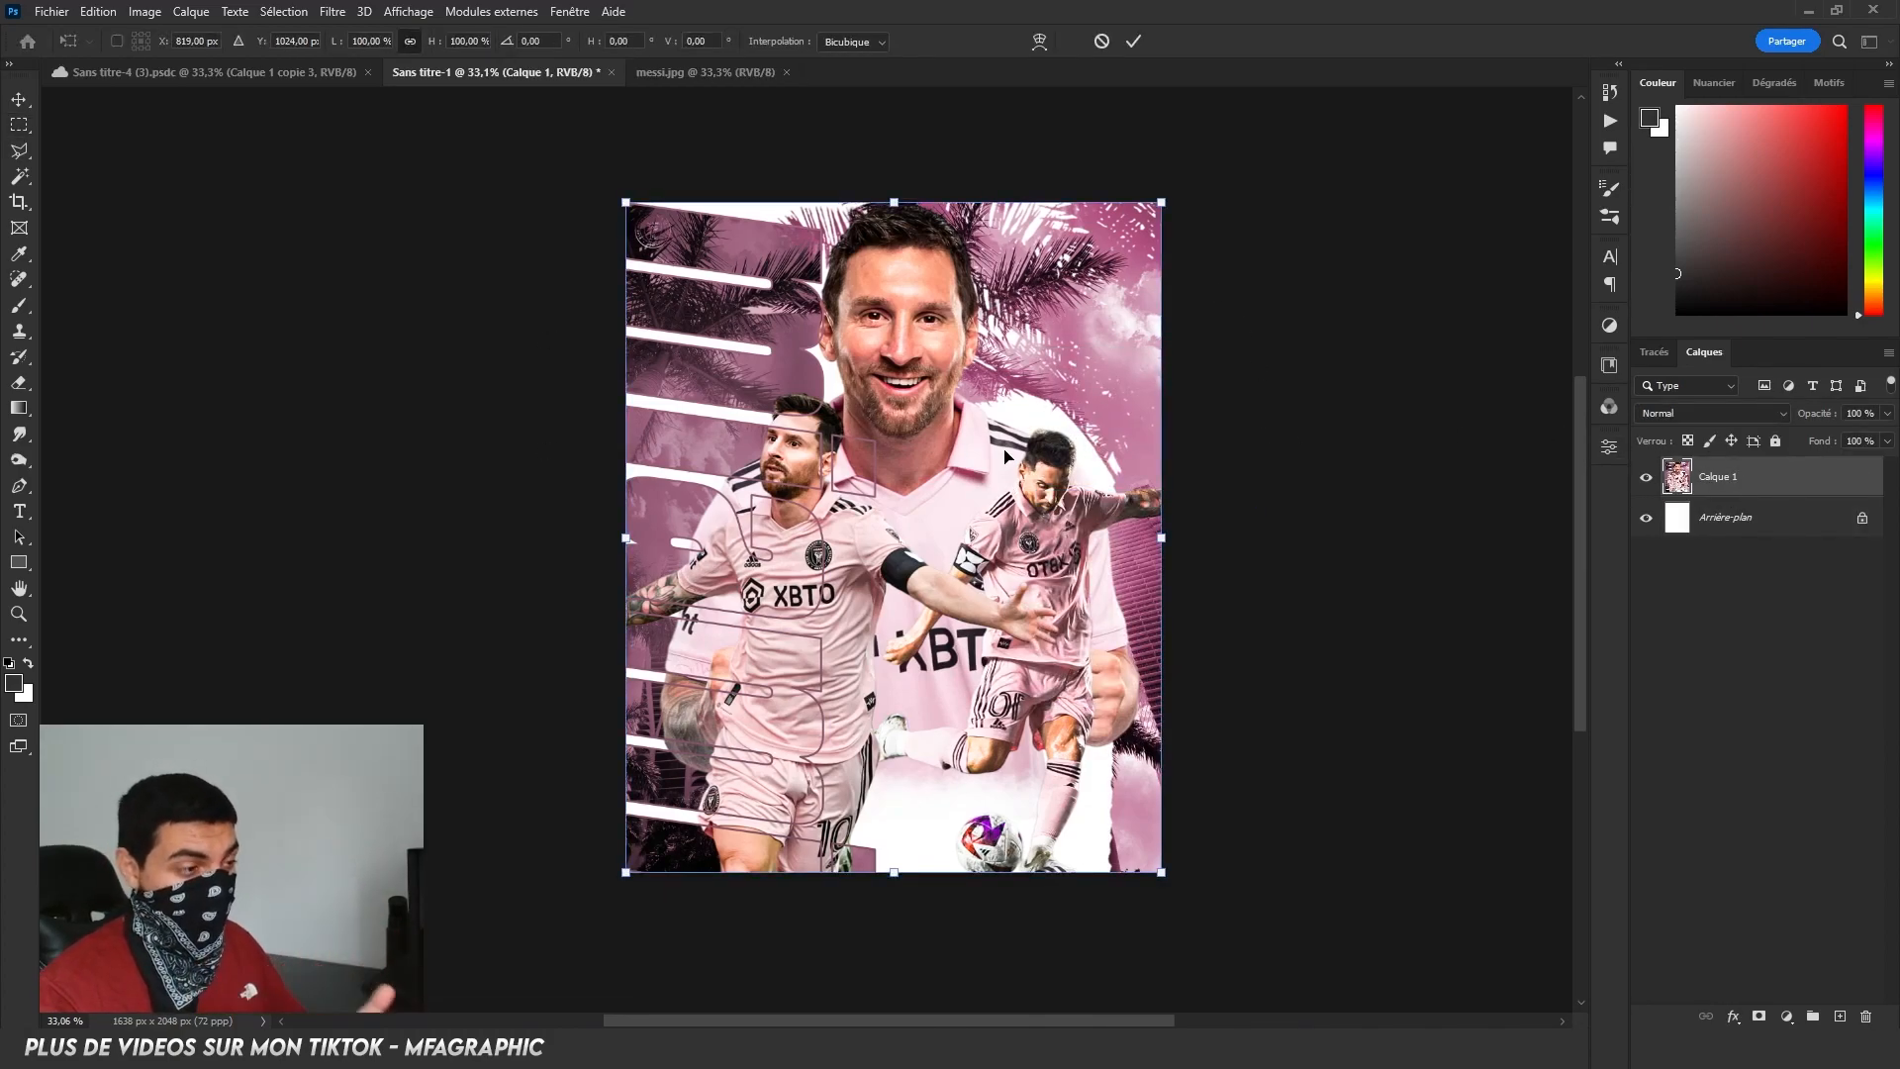
{"action": "key", "text": "Return"}
Start the Camera Raw filter on the merged artwork and set contrast to +20, shadows to +51 and whites to +37.
{"action": "left_click", "coordinate": [332, 10]}
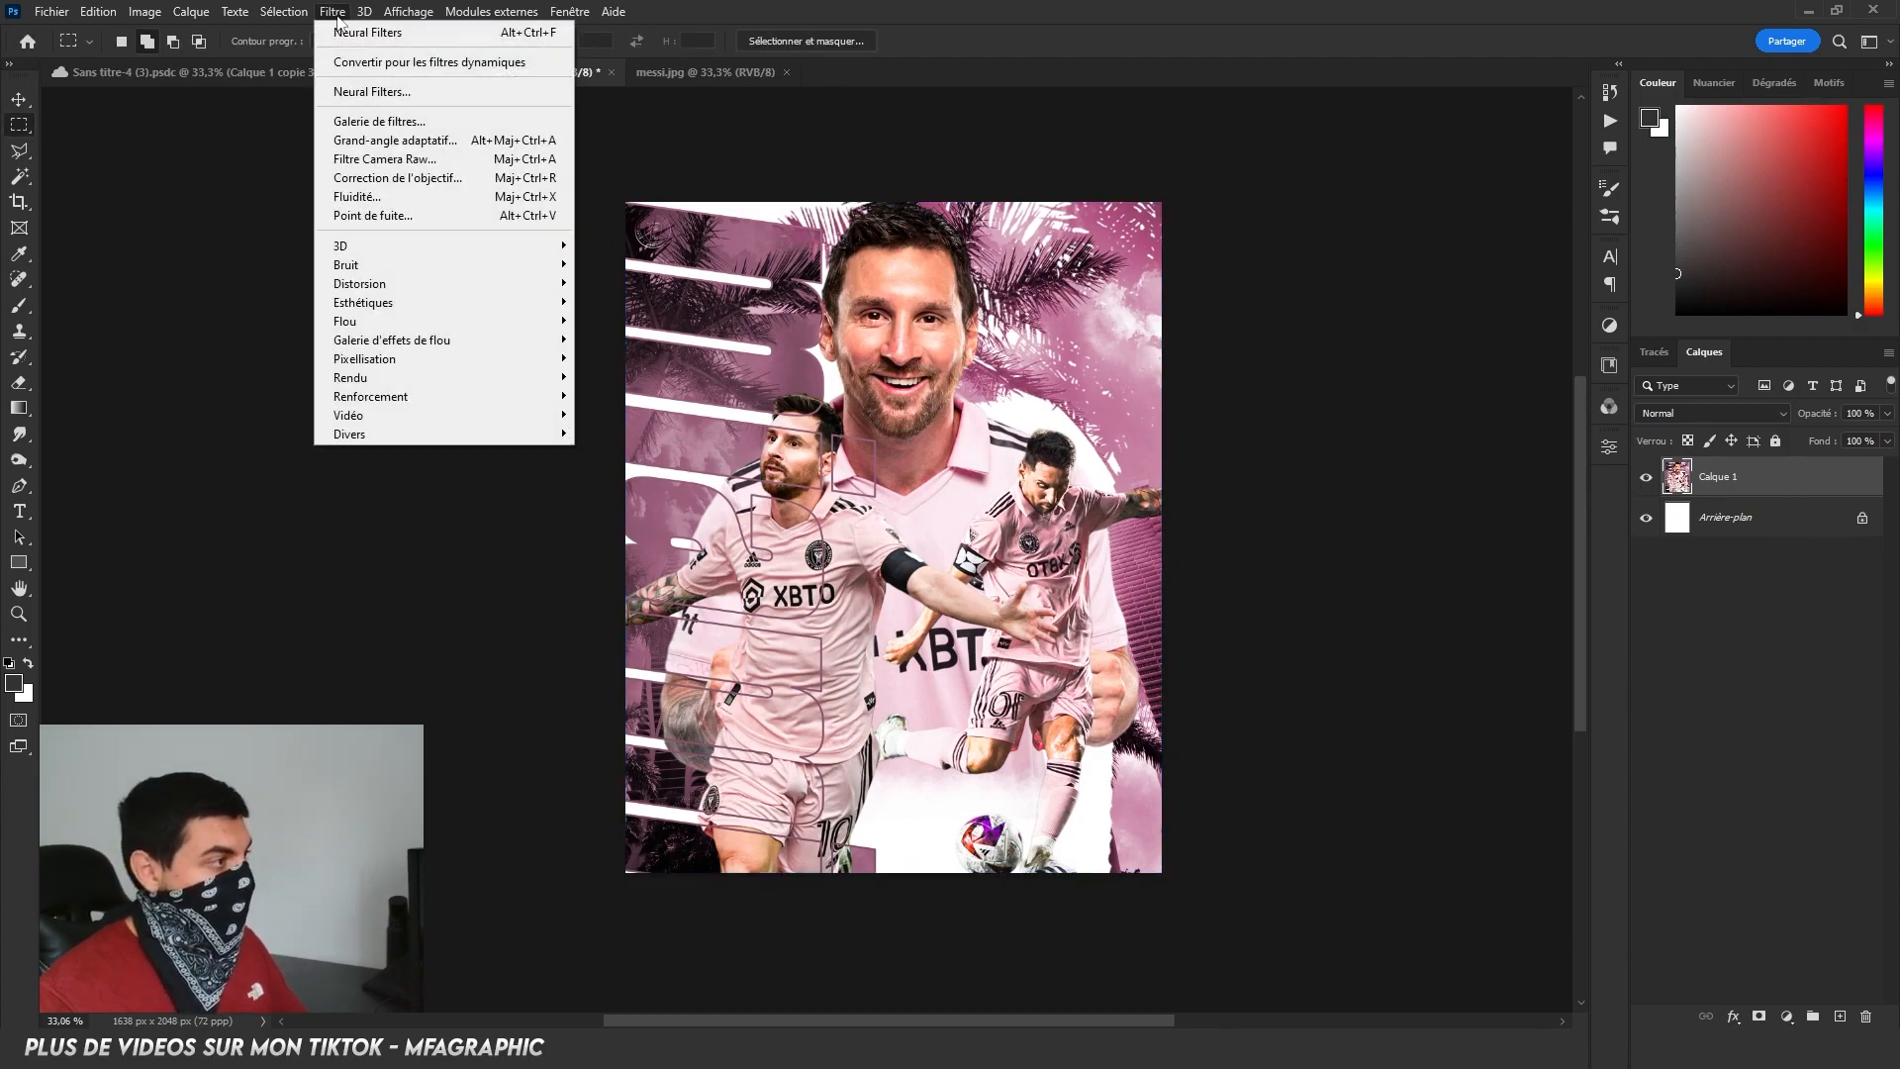
{"action": "left_click", "coordinate": [401, 197]}
{"action": "left_click", "coordinate": [1451, 475]}
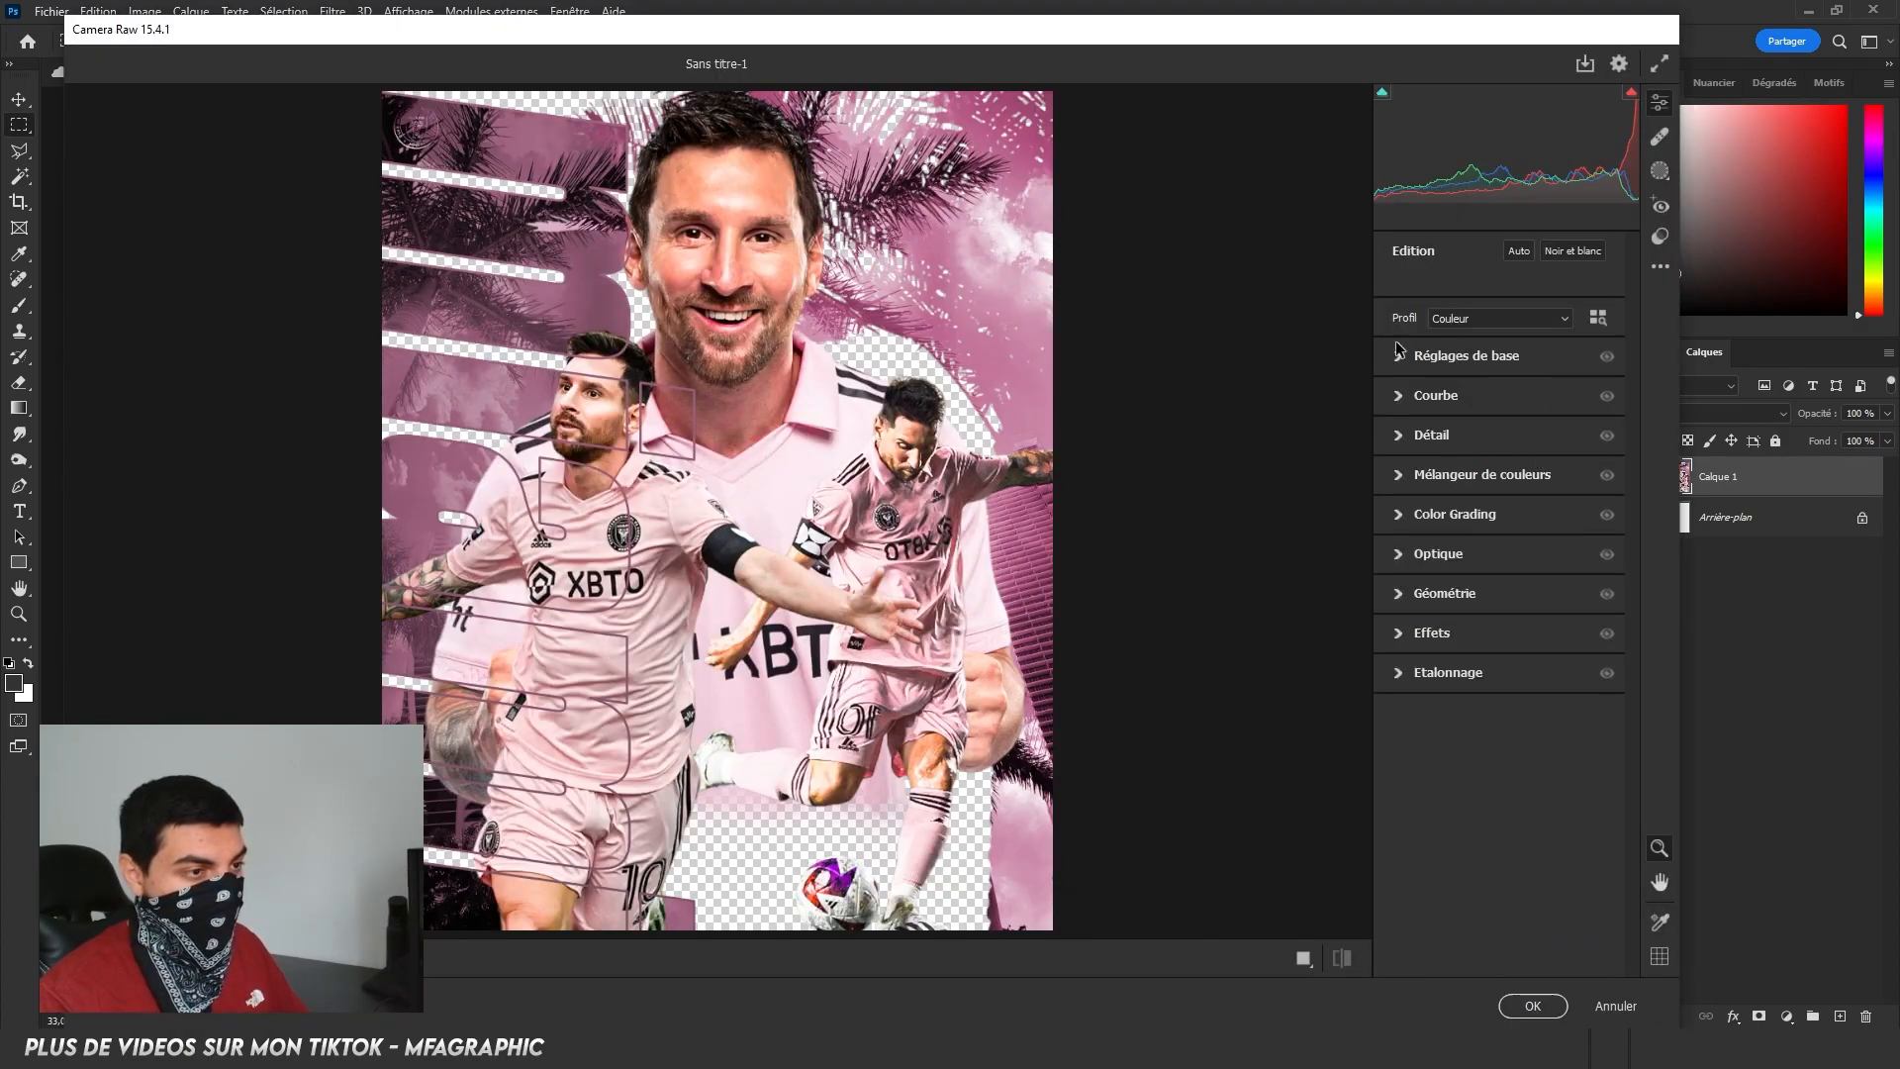
{"action": "left_click", "coordinate": [1464, 356]}
{"action": "left_click", "coordinate": [1584, 528]}
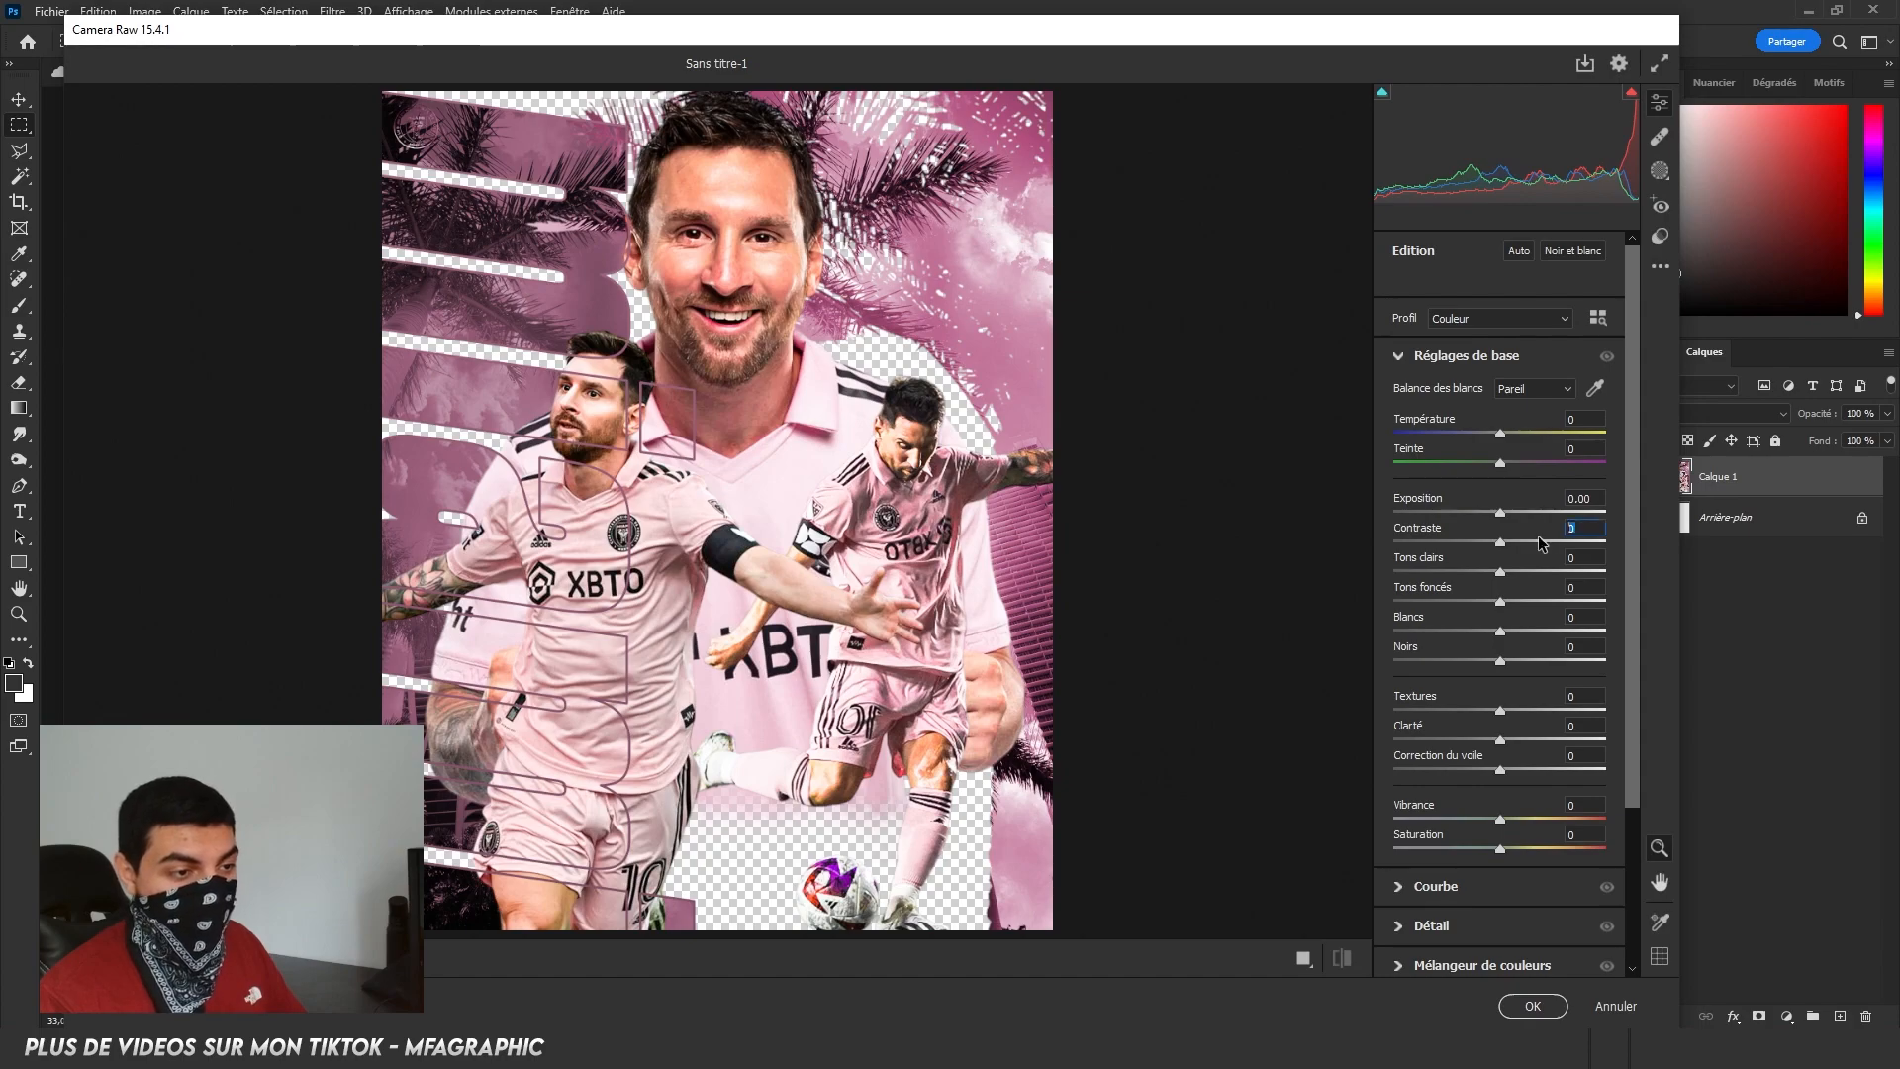
{"action": "type", "text": "20"}
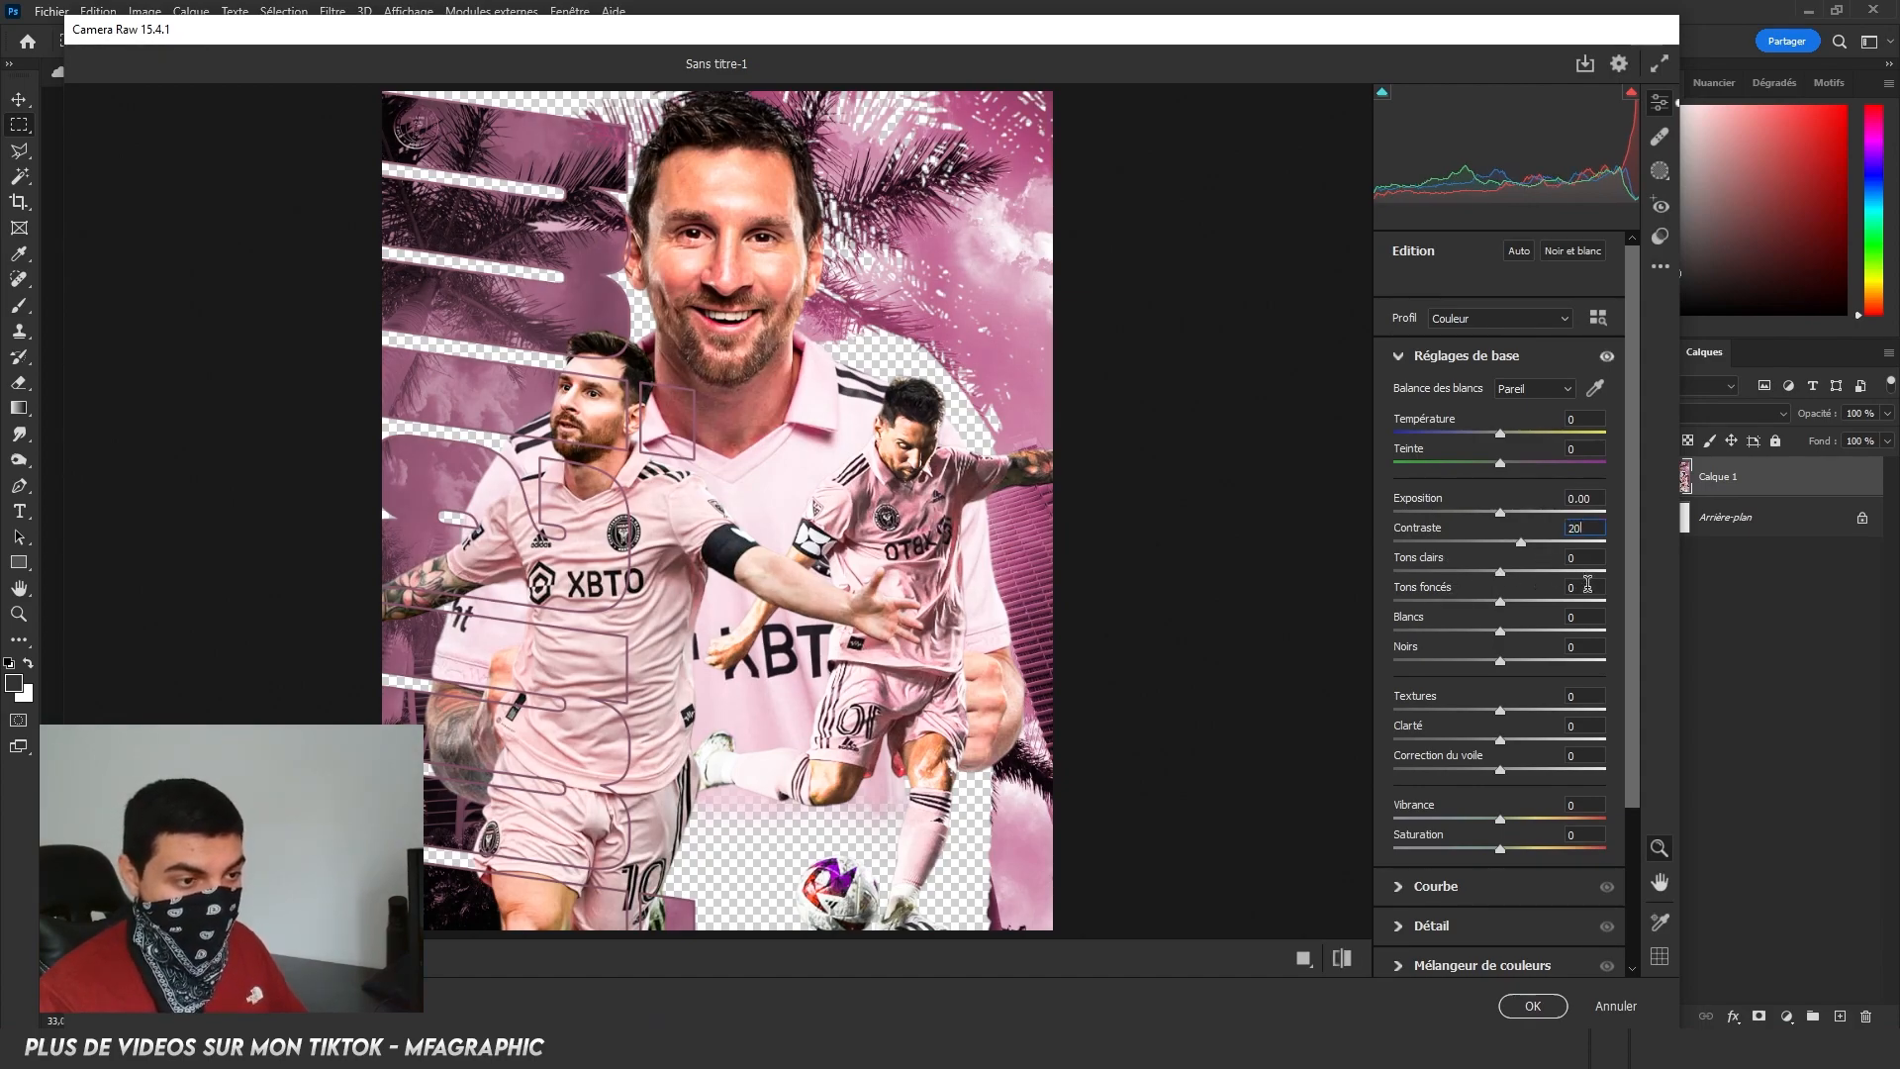
{"action": "left_click", "coordinate": [1589, 587]}
{"action": "type", "text": "51"}
{"action": "key", "text": "Tab"}
{"action": "type", "text": "37"}
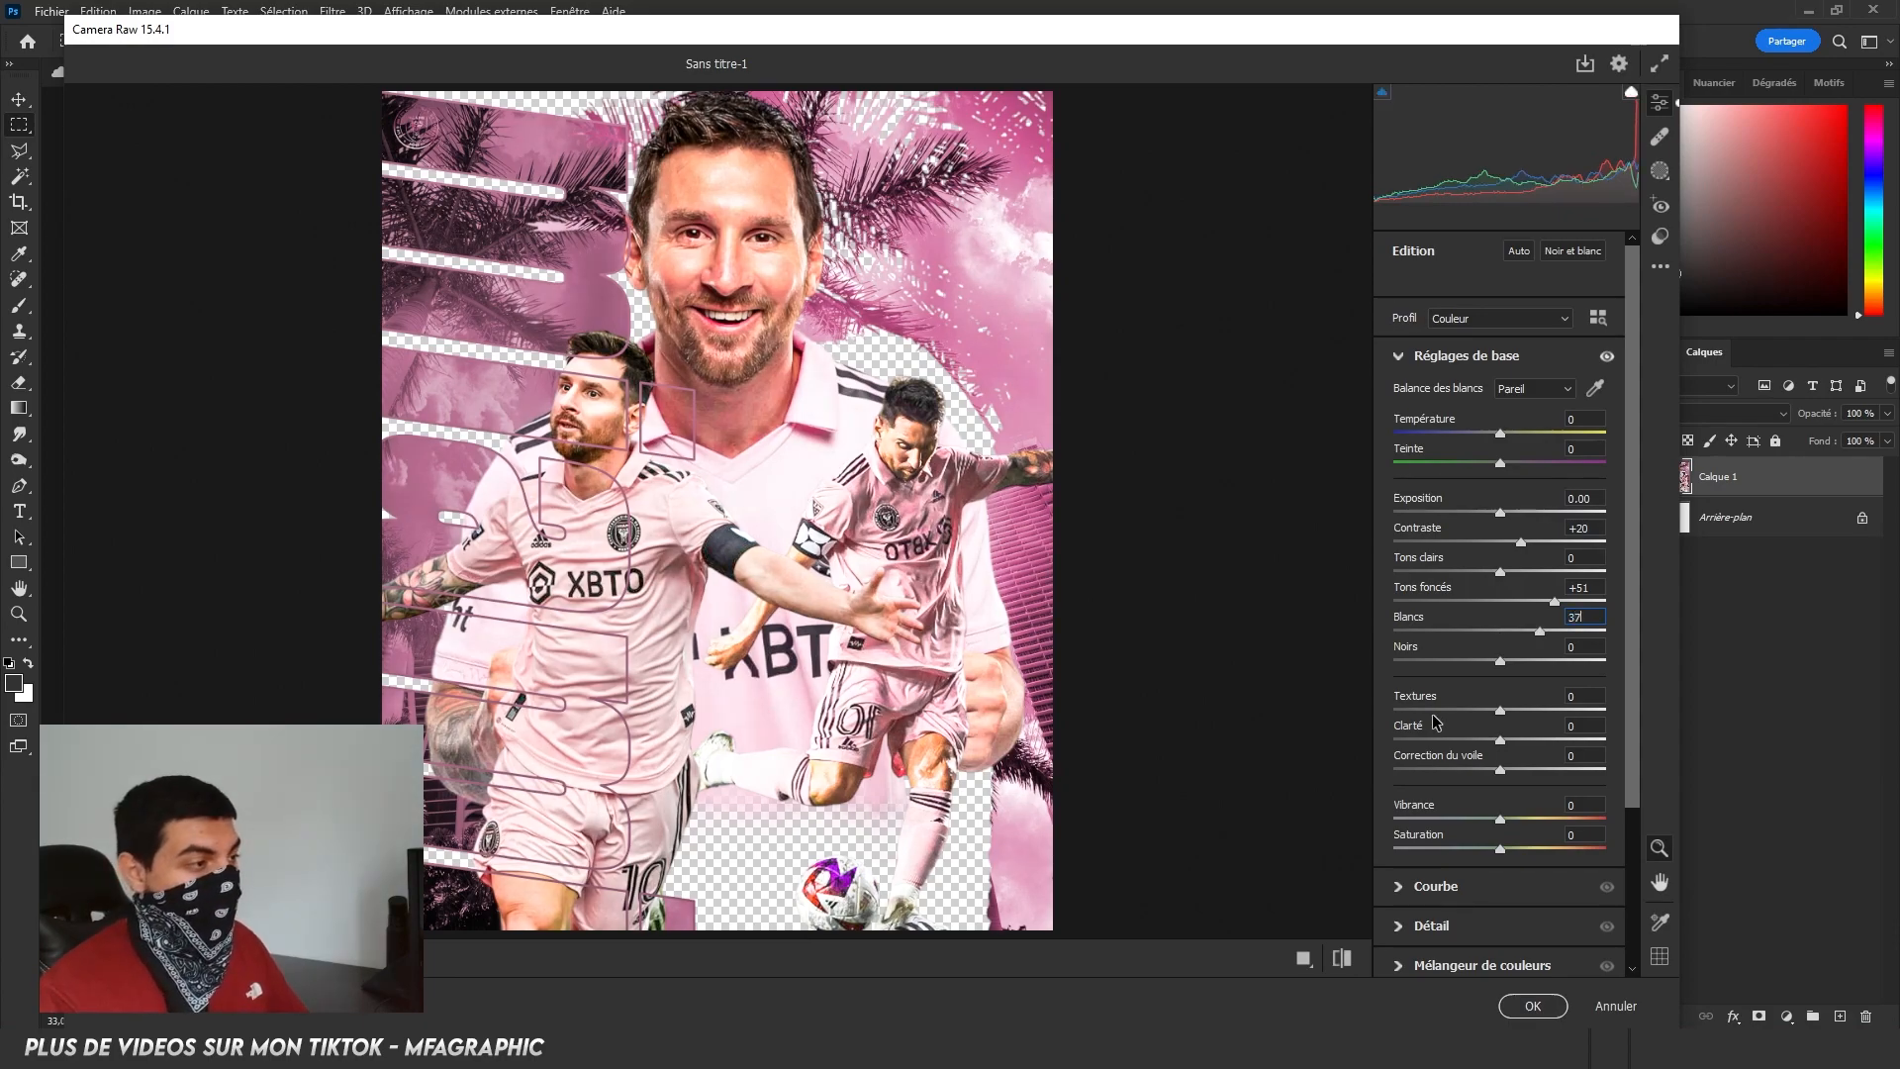
Set the Camera Raw texture to +27 and clarity to +37.
{"action": "key", "text": "Tab"}
{"action": "key", "text": "Tab"}
{"action": "left_click_drag", "start_coordinate": [1480, 703], "coordinate": [1564, 716]}
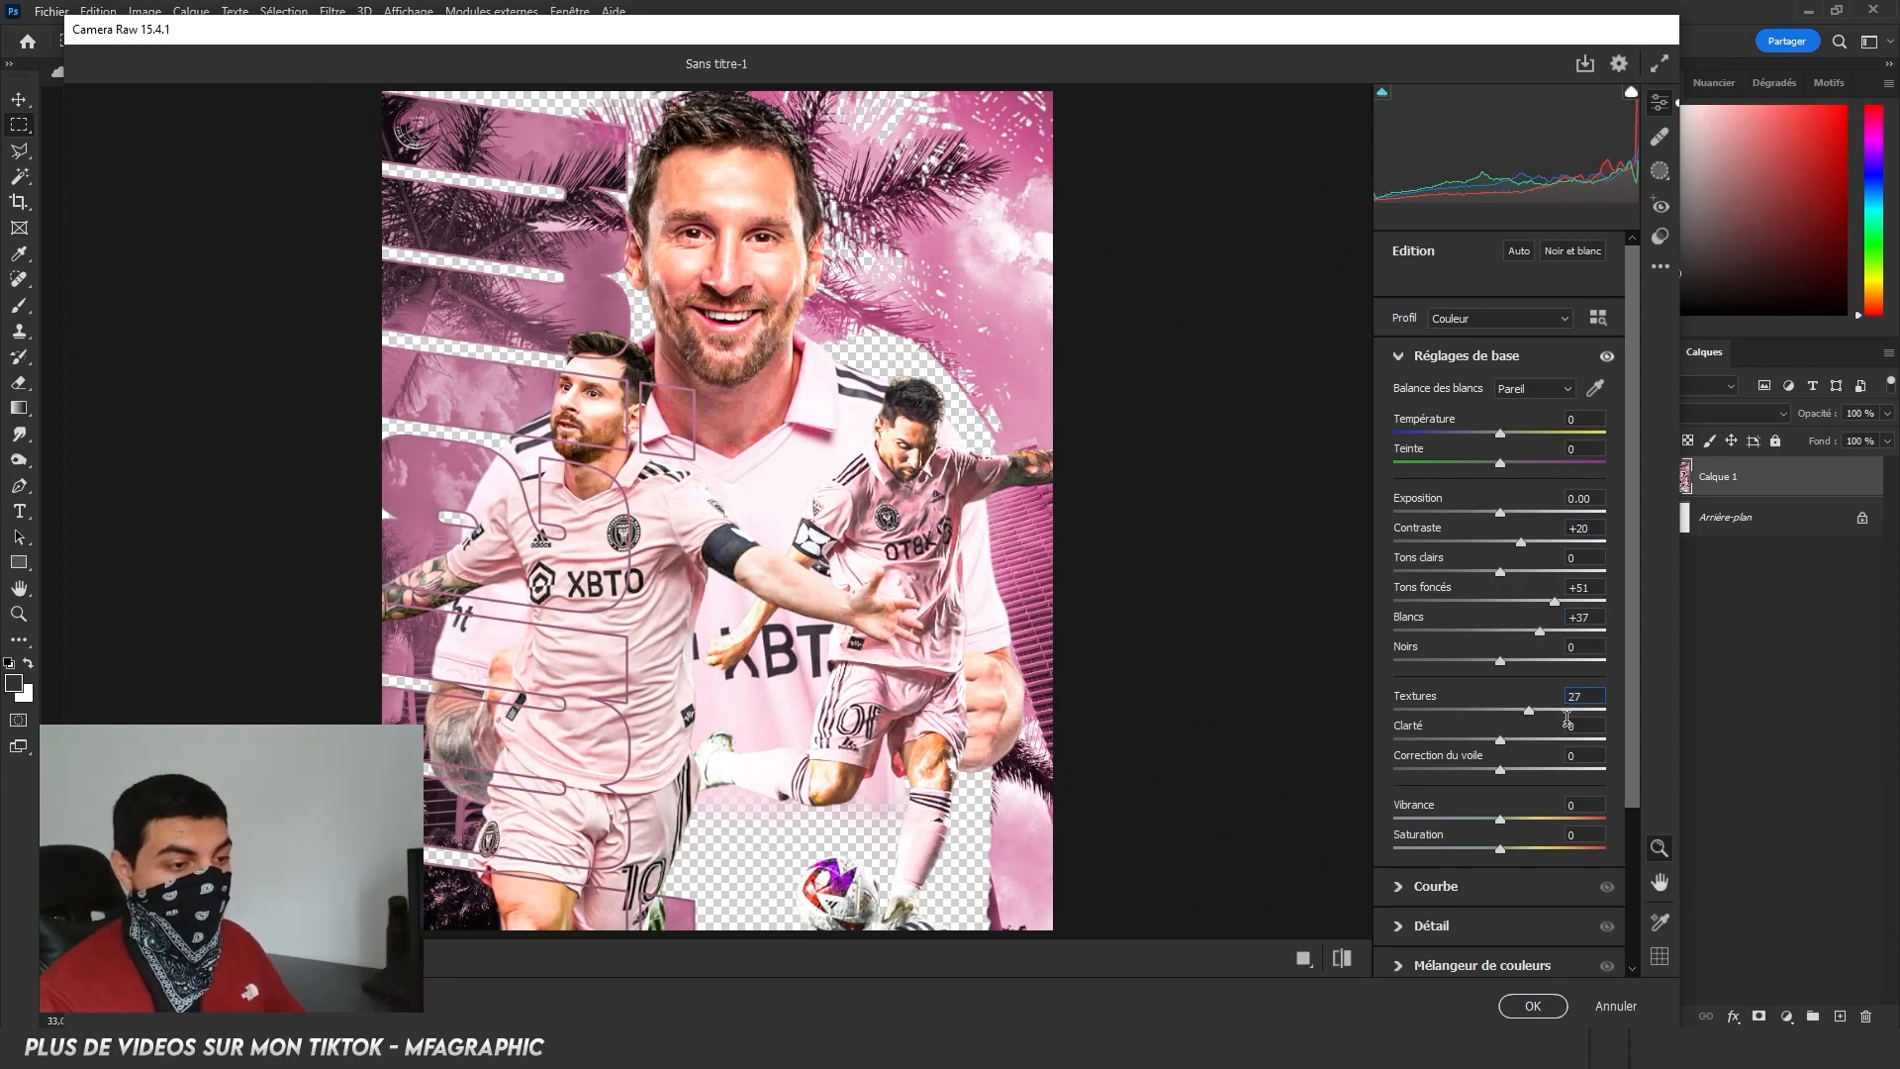
{"action": "left_click", "coordinate": [1578, 726]}
{"action": "type", "text": "37"}
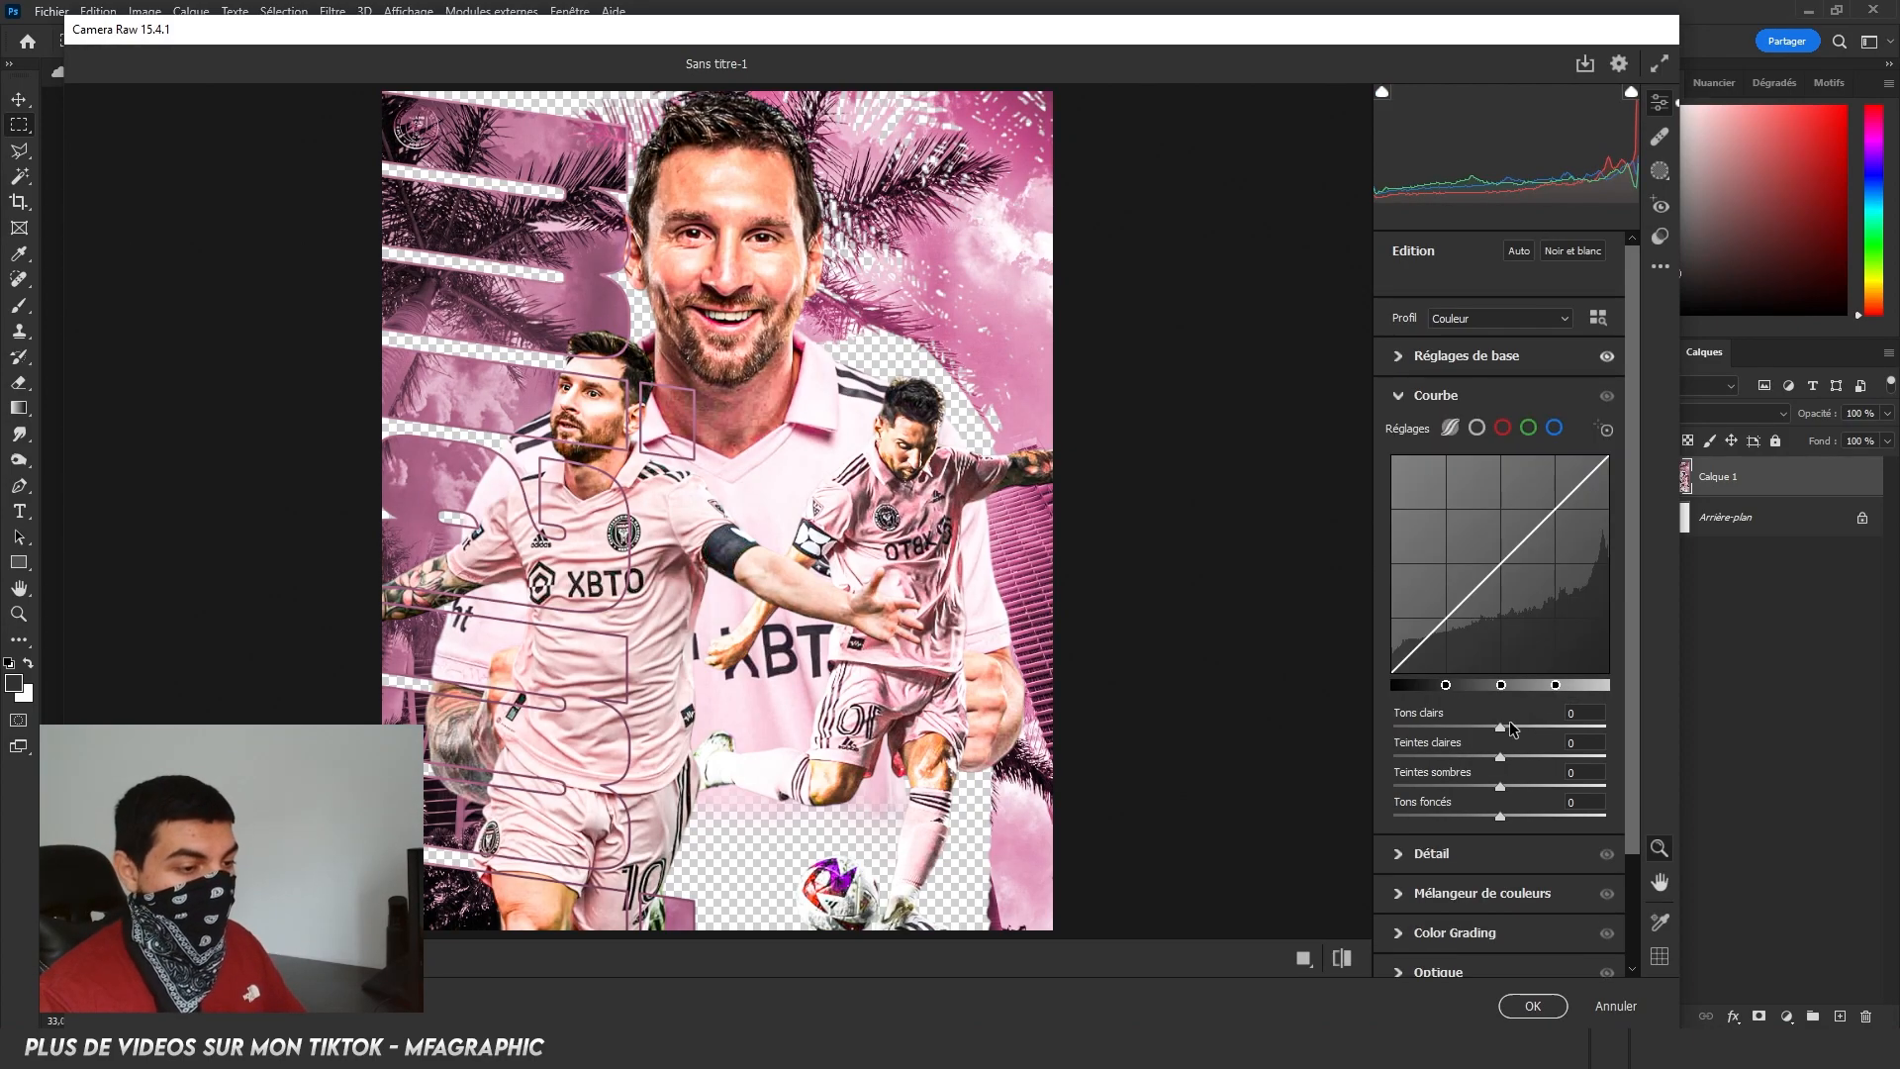
Shape the tone curve with lights at -63 and shadows at +79, and increase the sharpening.
{"action": "left_click_drag", "start_coordinate": [1501, 757], "coordinate": [1584, 817]}
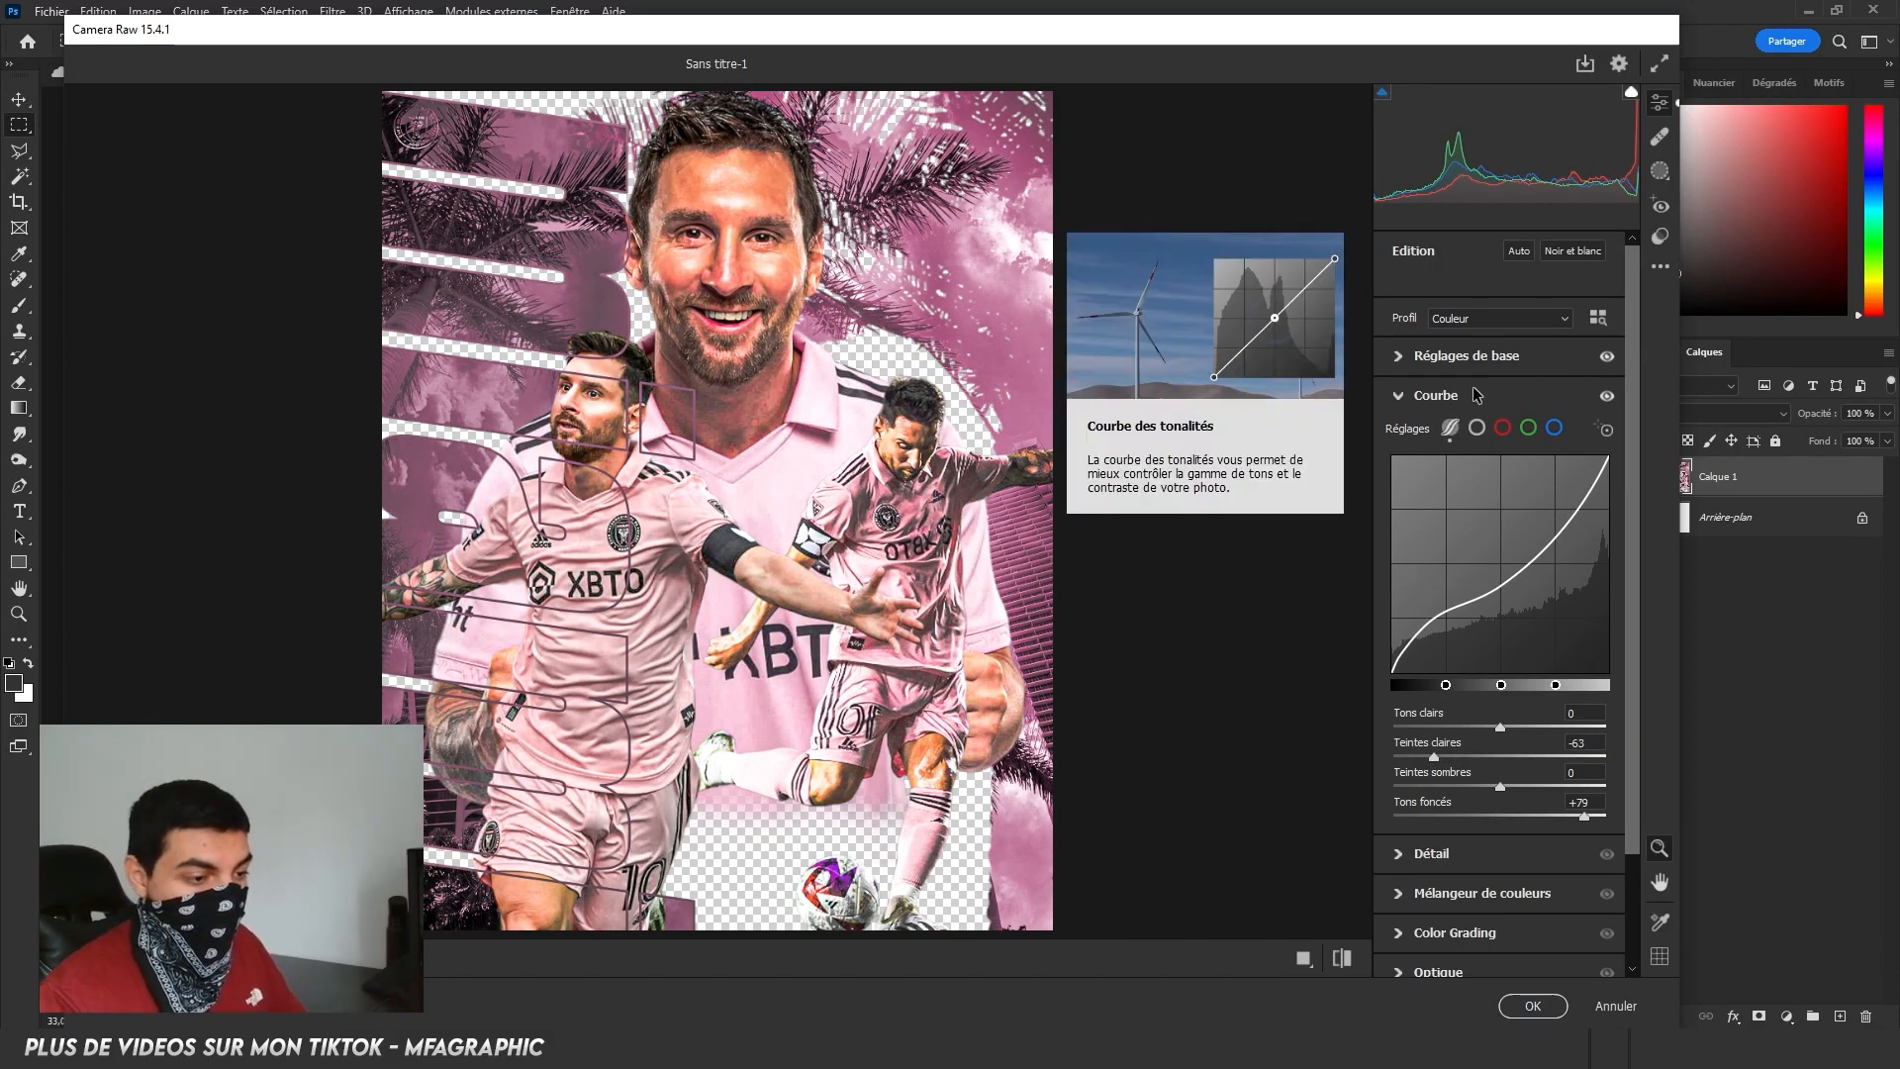
{"action": "left_click", "coordinate": [1473, 389]}
{"action": "left_click", "coordinate": [1432, 434]}
{"action": "left_click_drag", "start_coordinate": [1397, 482], "coordinate": [1437, 482]}
{"action": "left_click", "coordinate": [1412, 434]}
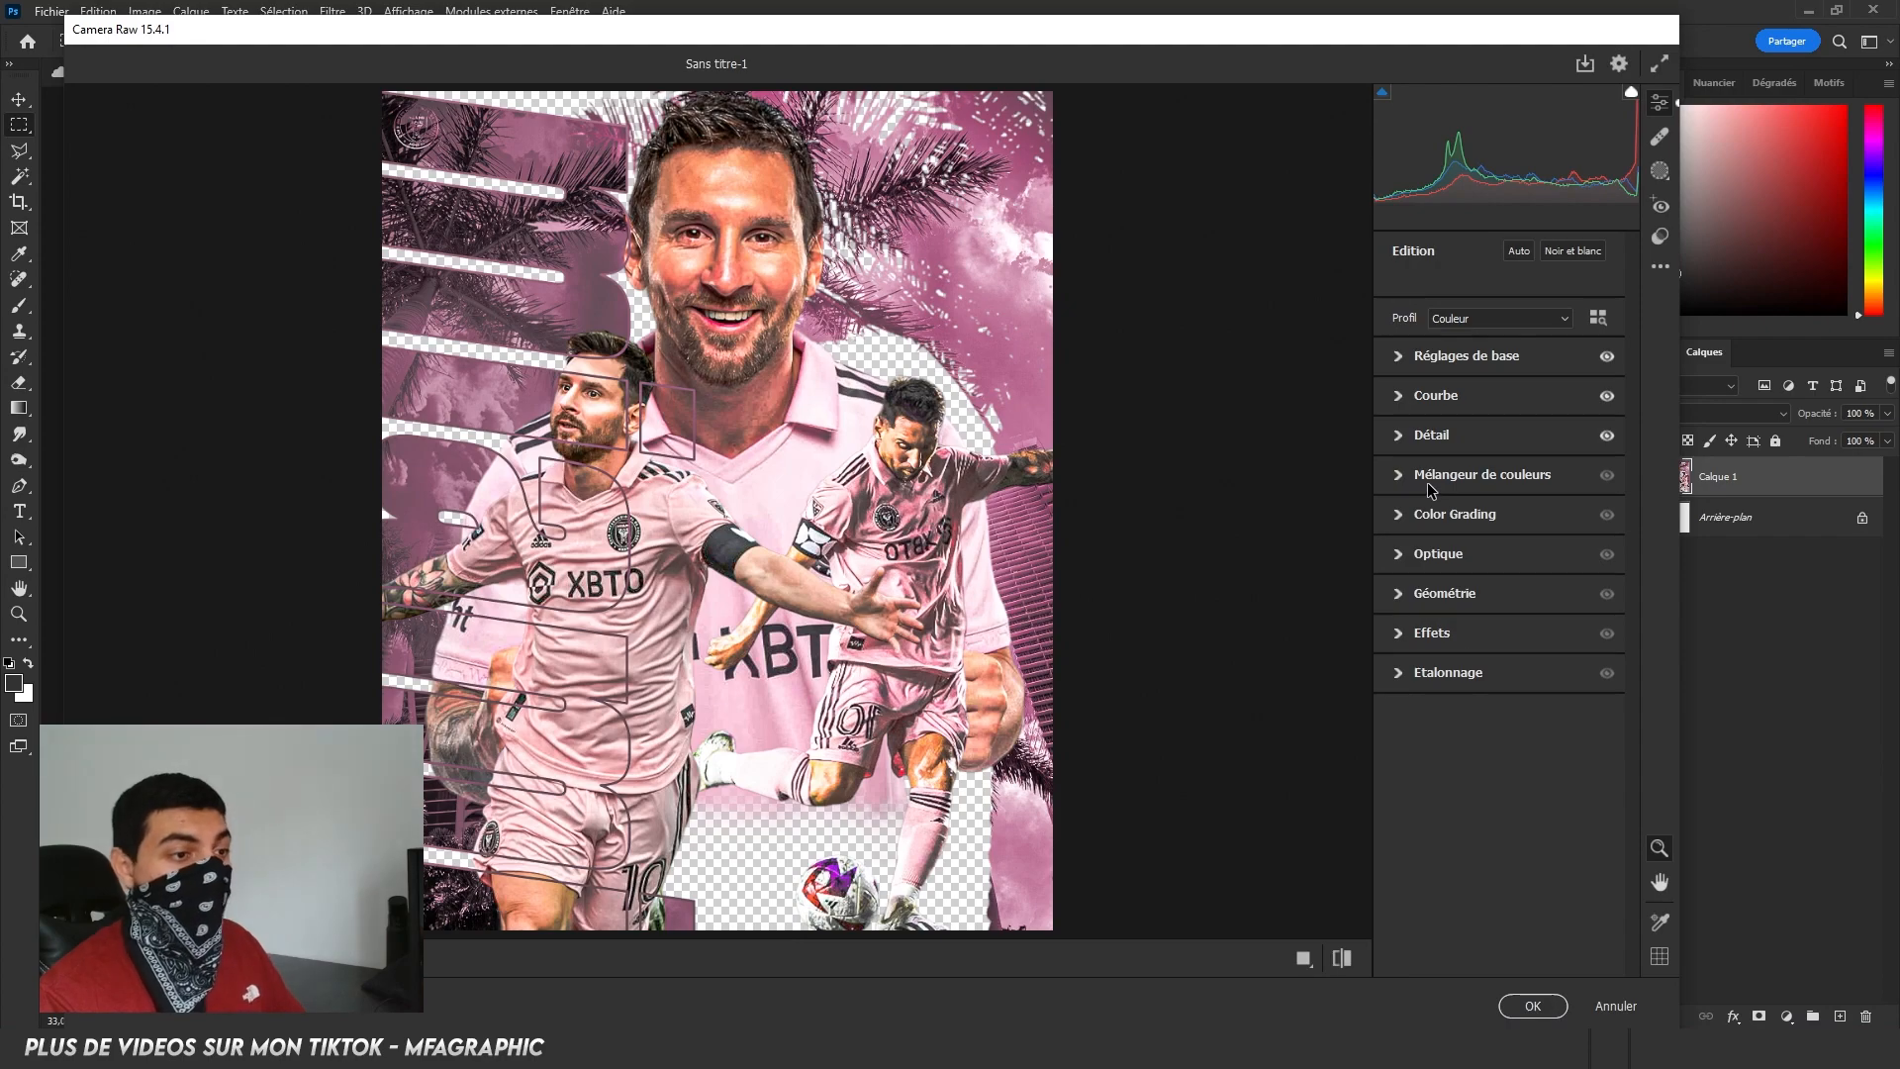
Shift the hue of the oranges to -27 in the Camera Raw color mixer.
{"action": "left_click", "coordinate": [1431, 477]}
{"action": "left_click", "coordinate": [1588, 407]}
{"action": "key", "text": "BackSpace"}
{"action": "type", "text": "-27"}
{"action": "key", "text": "Return"}
Set the color mixer saturation to +80 for the reds and -7 for the oranges.
{"action": "scroll", "coordinate": [1581, 650], "scroll_direction": "down", "scroll_amount": 2}
{"action": "left_click", "coordinate": [1583, 534]}
{"action": "type", "text": "80"}
{"action": "mouse_move", "coordinate": [1501, 579]}
{"action": "left_mouse_down"}
{"action": "mouse_move", "coordinate": [1460, 579]}
{"action": "mouse_move", "coordinate": [1493, 578]}
{"action": "left_mouse_up"}
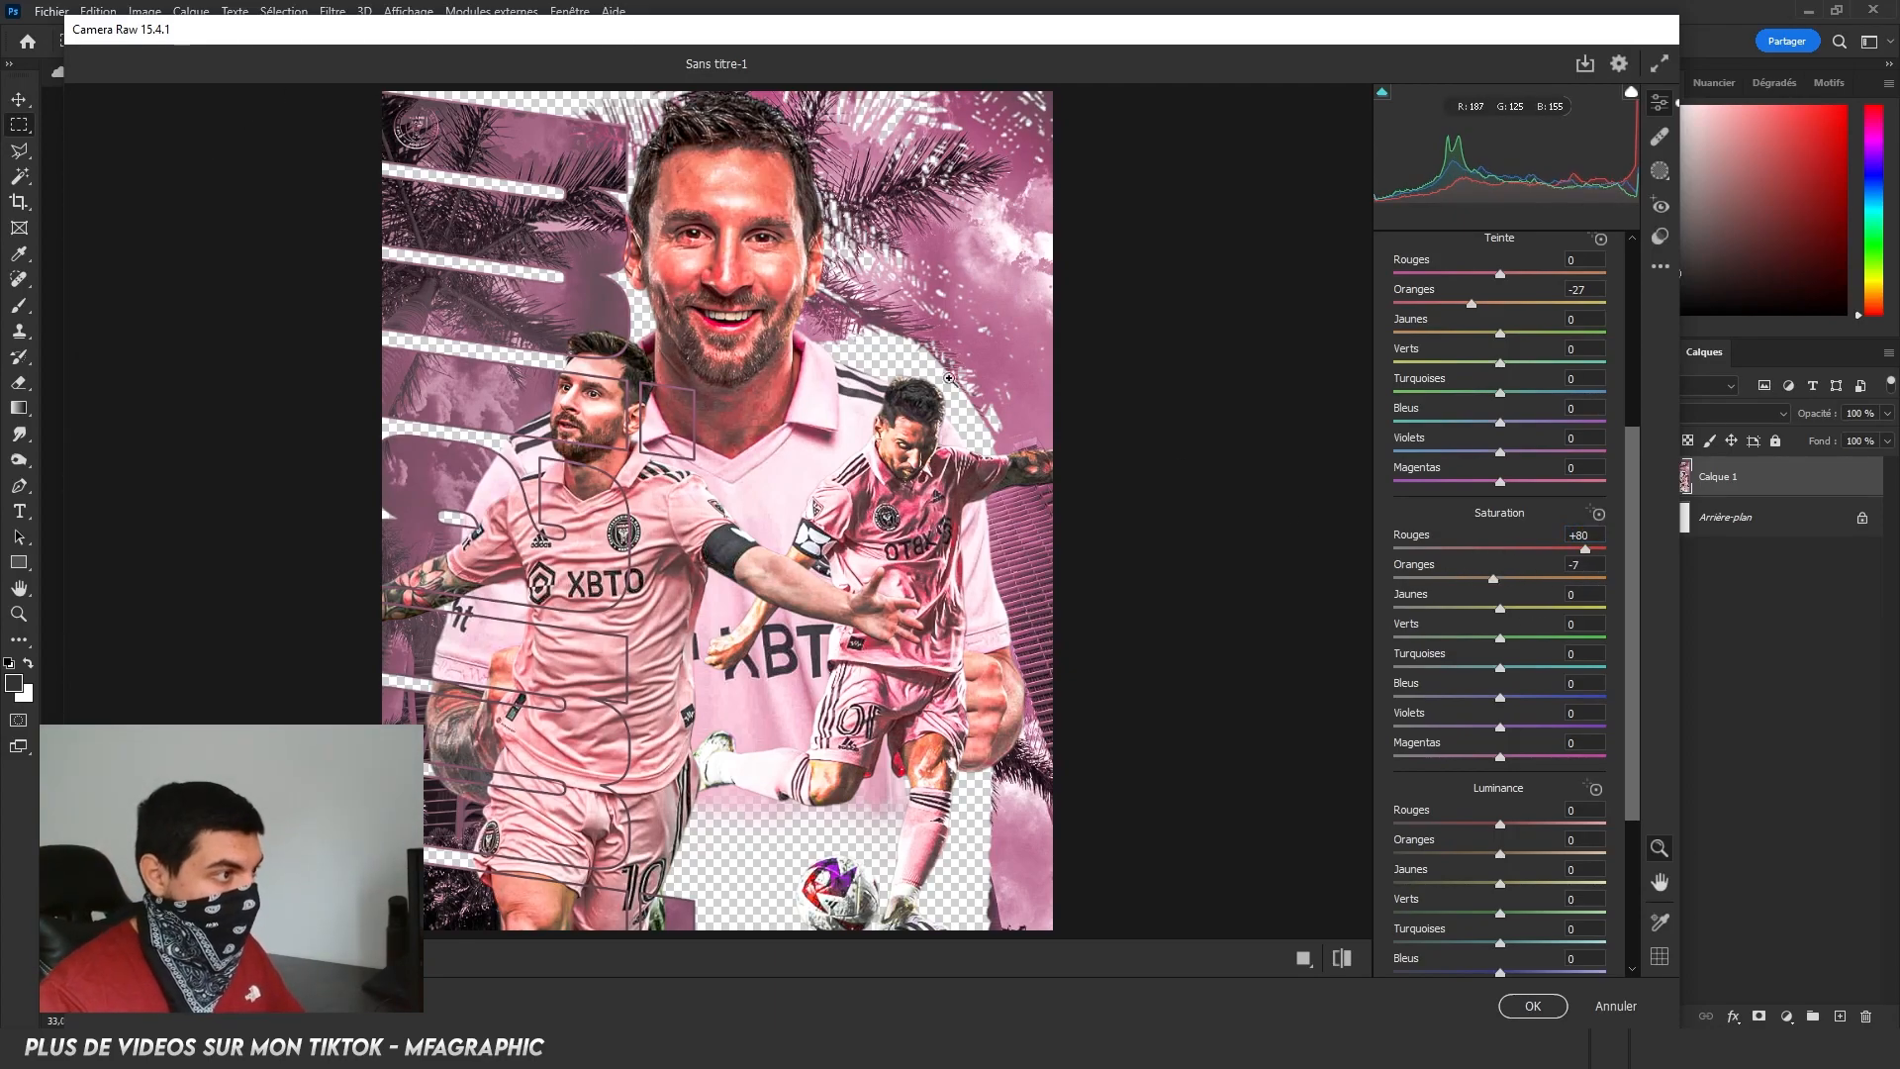
Raise the luminance of the oranges in the color mixer and apply the Camera Raw filter.
{"action": "scroll", "coordinate": [1551, 651], "scroll_direction": "down", "scroll_amount": 1}
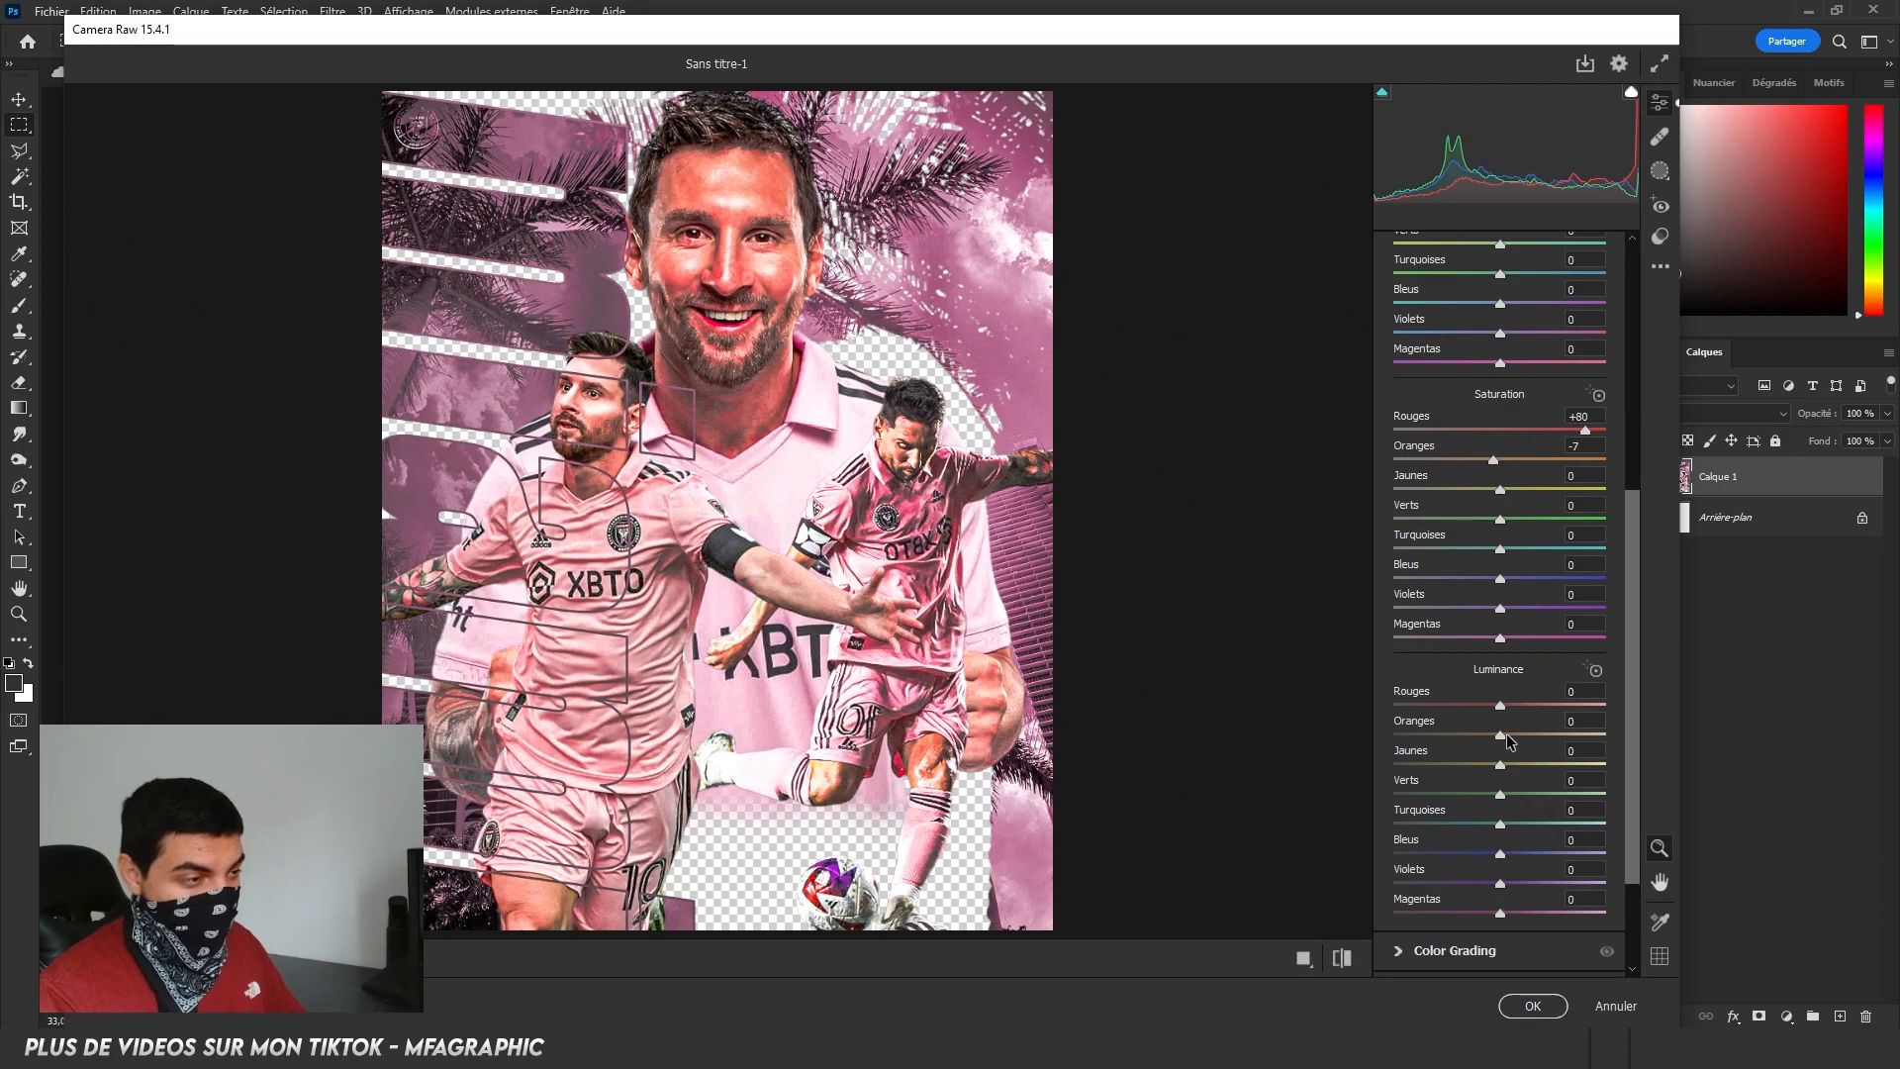
{"action": "left_click_drag", "start_coordinate": [1501, 736], "coordinate": [1572, 737]}
{"action": "scroll", "coordinate": [1570, 742], "scroll_direction": "down", "scroll_amount": 1}
{"action": "left_click", "coordinate": [1532, 1007]}
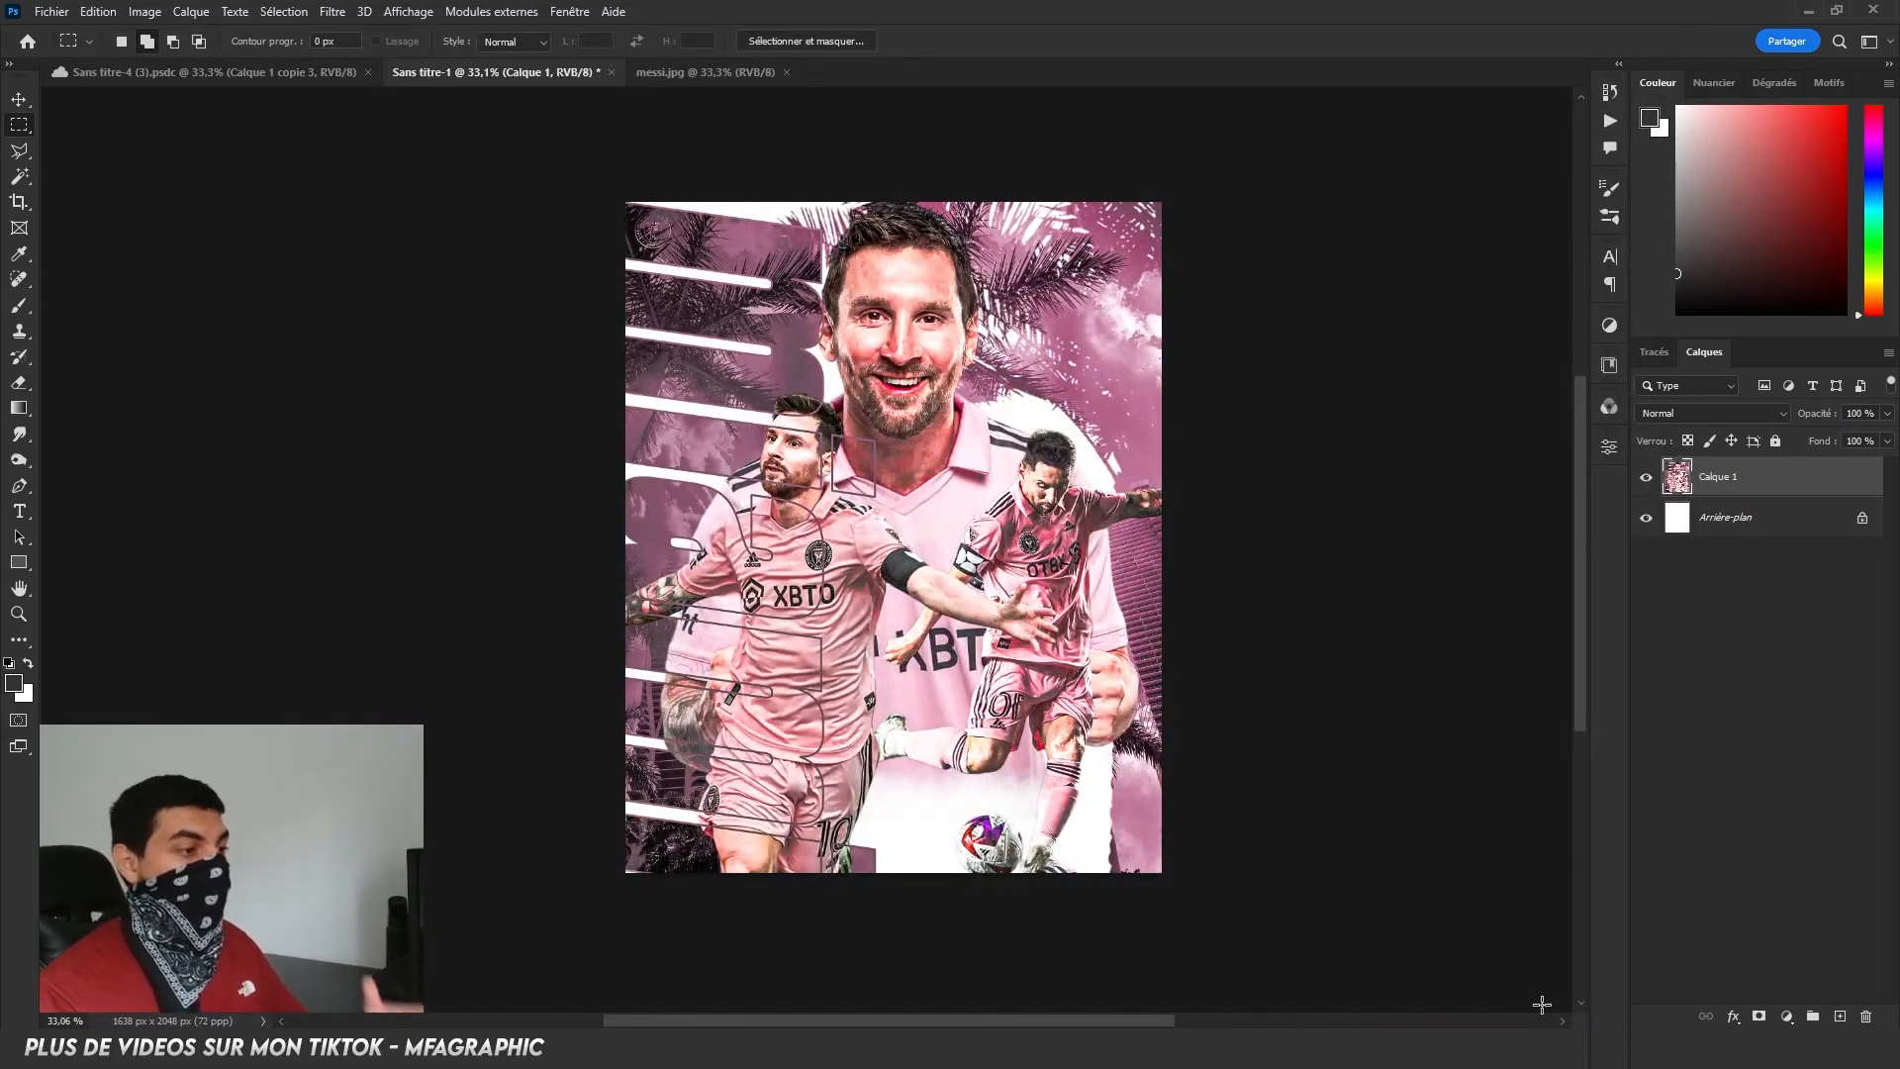